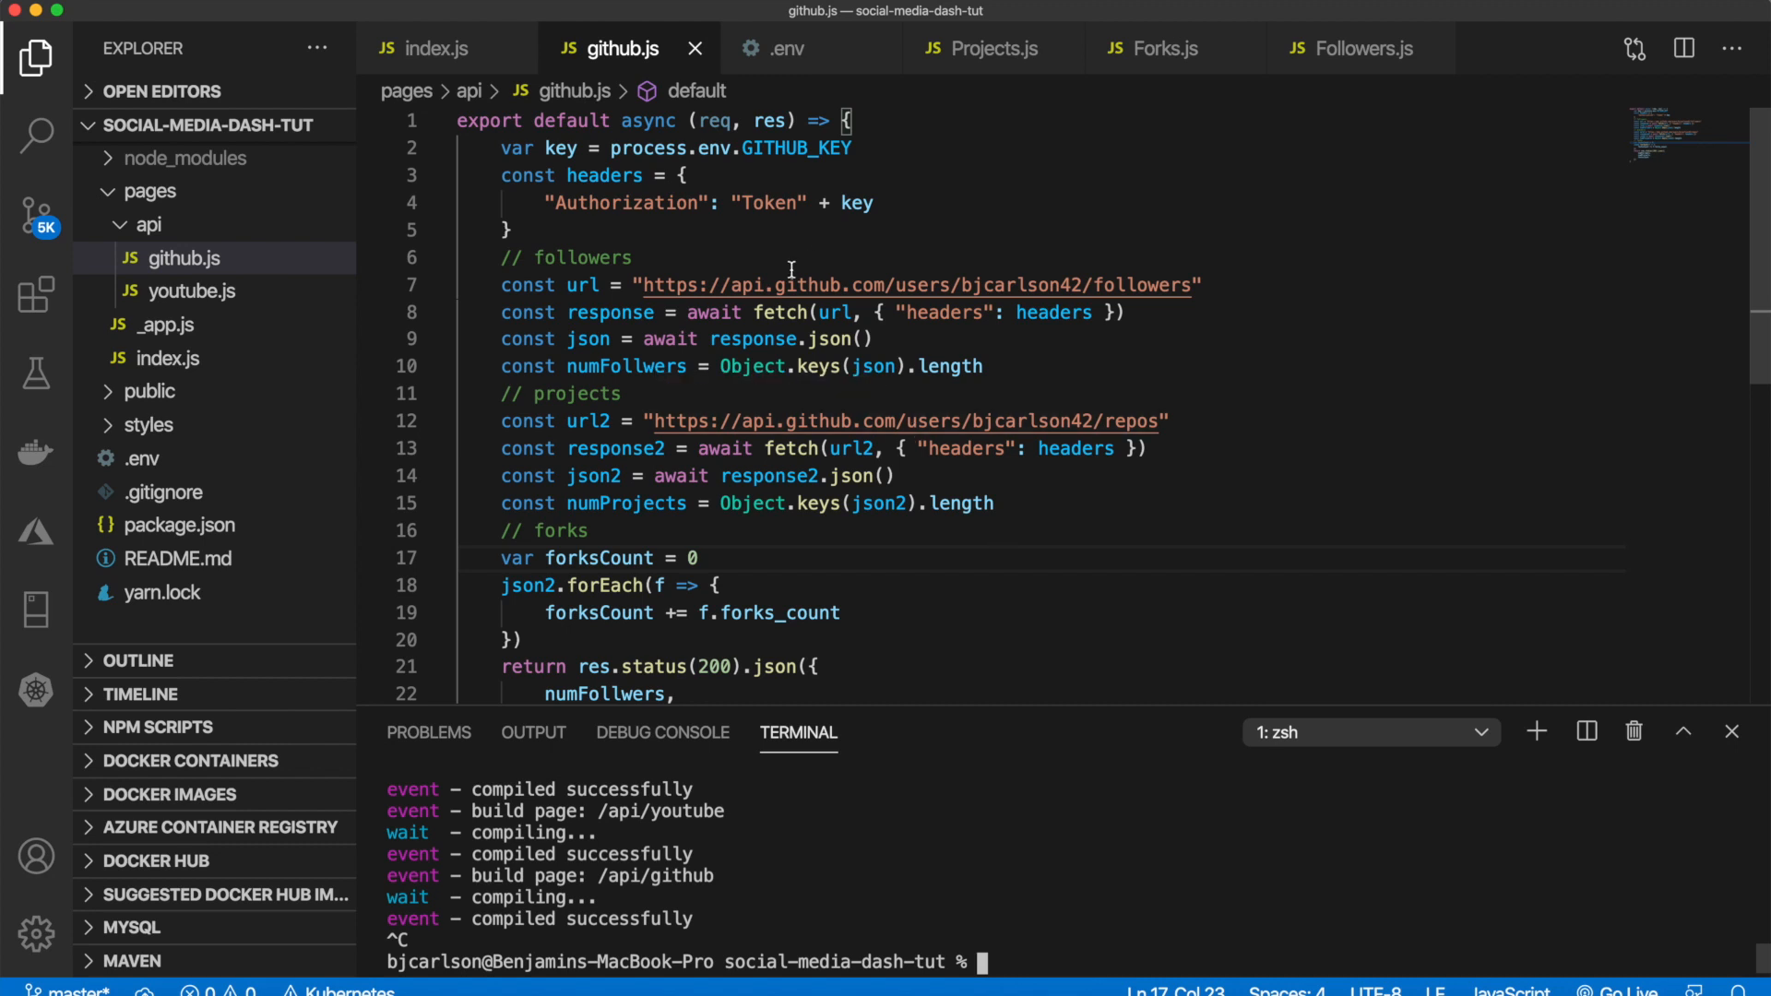
pyautogui.scroll(-3, 748, 276)
pyautogui.scroll(3, 747, 249)
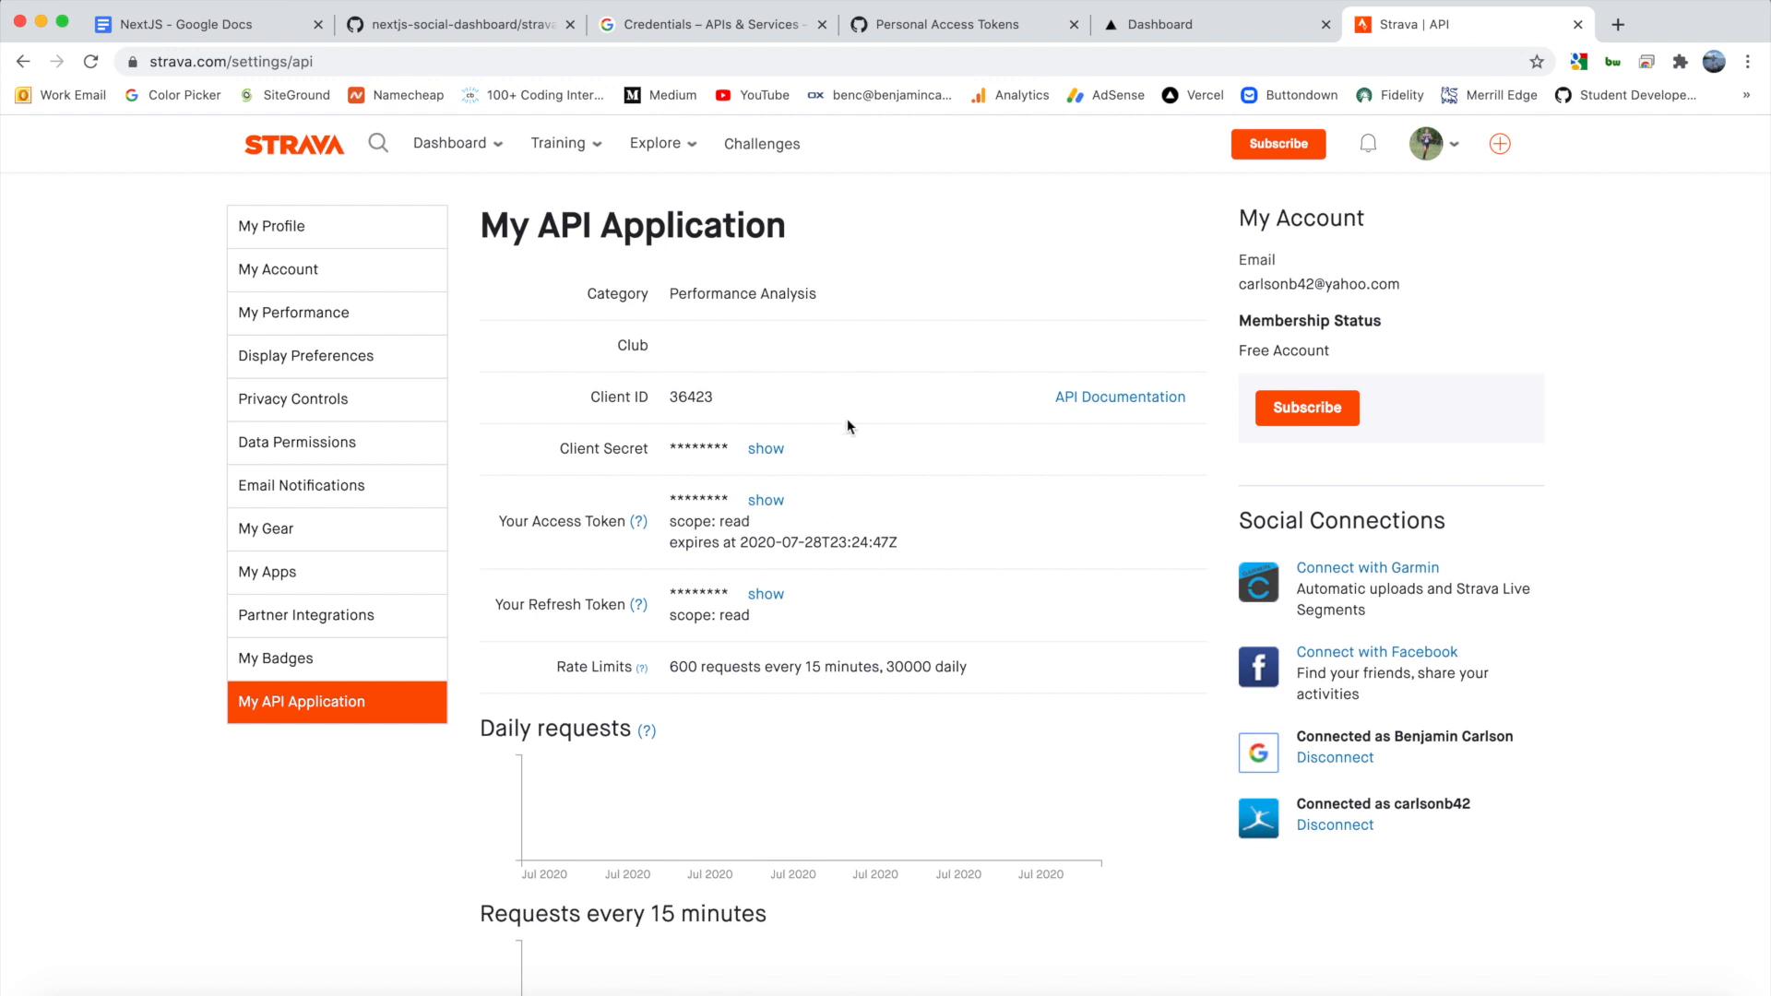
# Step: Highlight the access token expiry date on the Strava My API Application page, then clear it
pyautogui.moveTo(668, 542); pyautogui.dragTo(914, 543)
pyautogui.click(965, 550)
pyautogui.scroll(1, 964, 551)
pyautogui.scroll(-1, 965, 551)
# Step: Add a STRAVA_KEY= line with the pasted access token below GITHUB_KEY in .env
pyautogui.press('super+Tab')
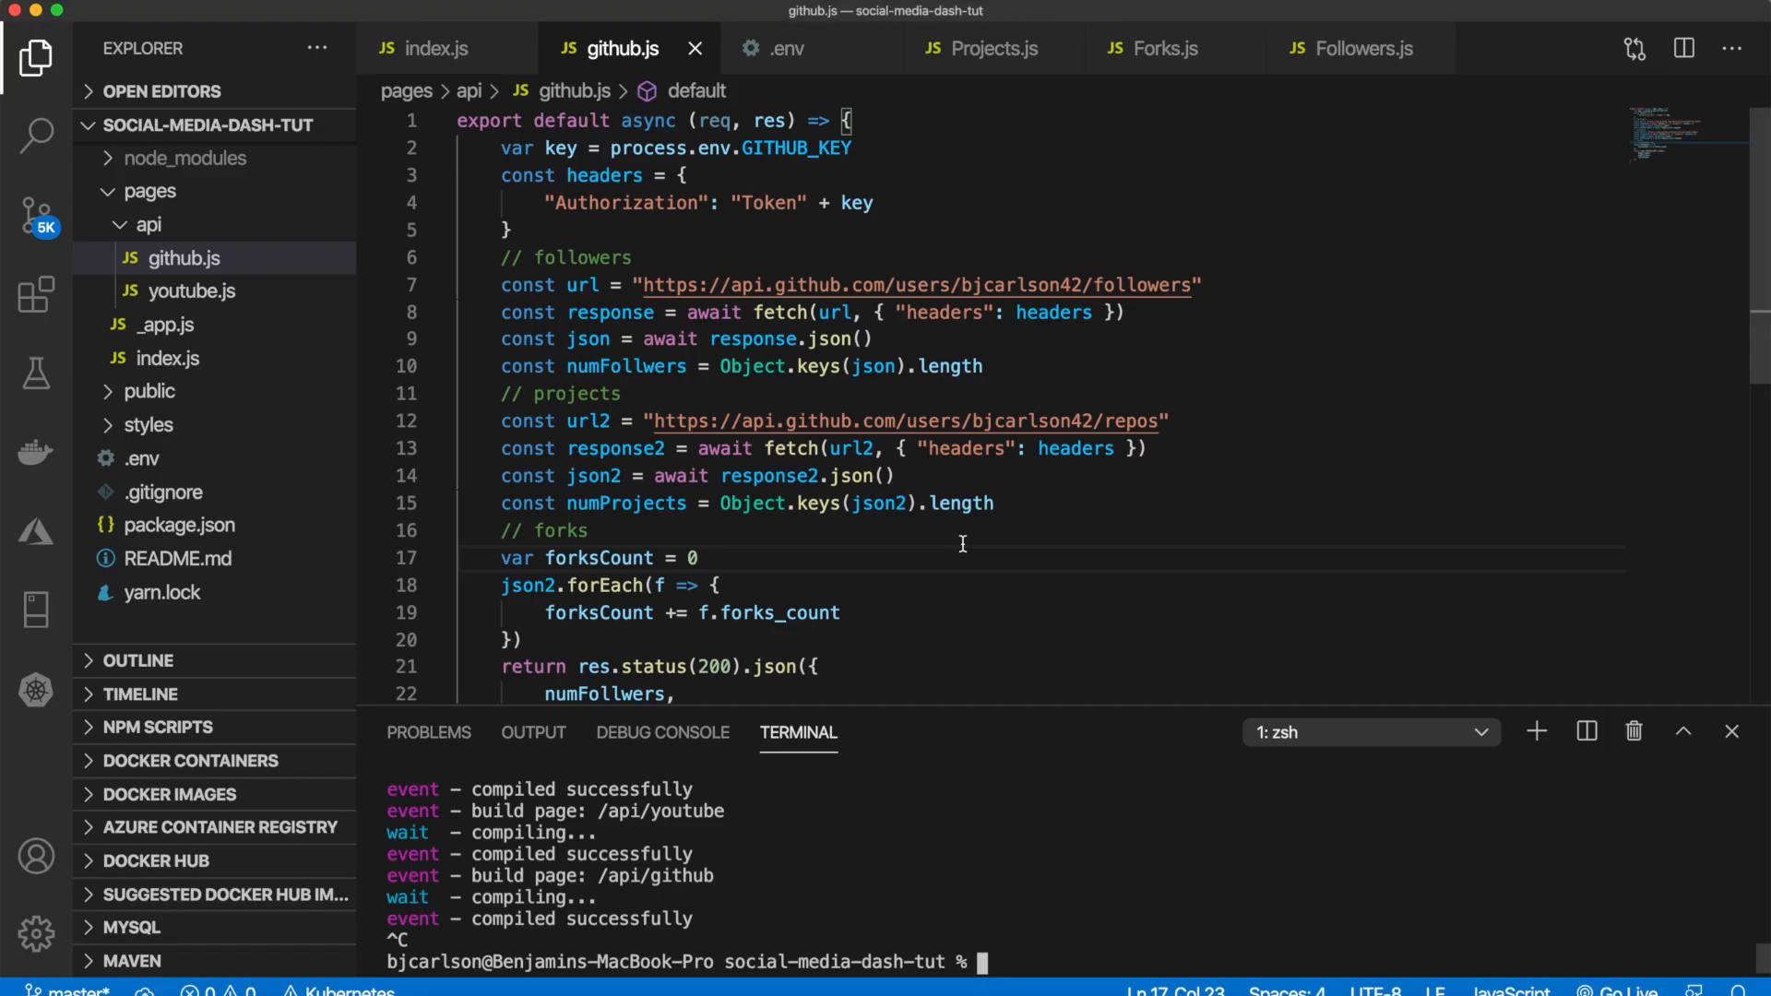
pyautogui.click(796, 55)
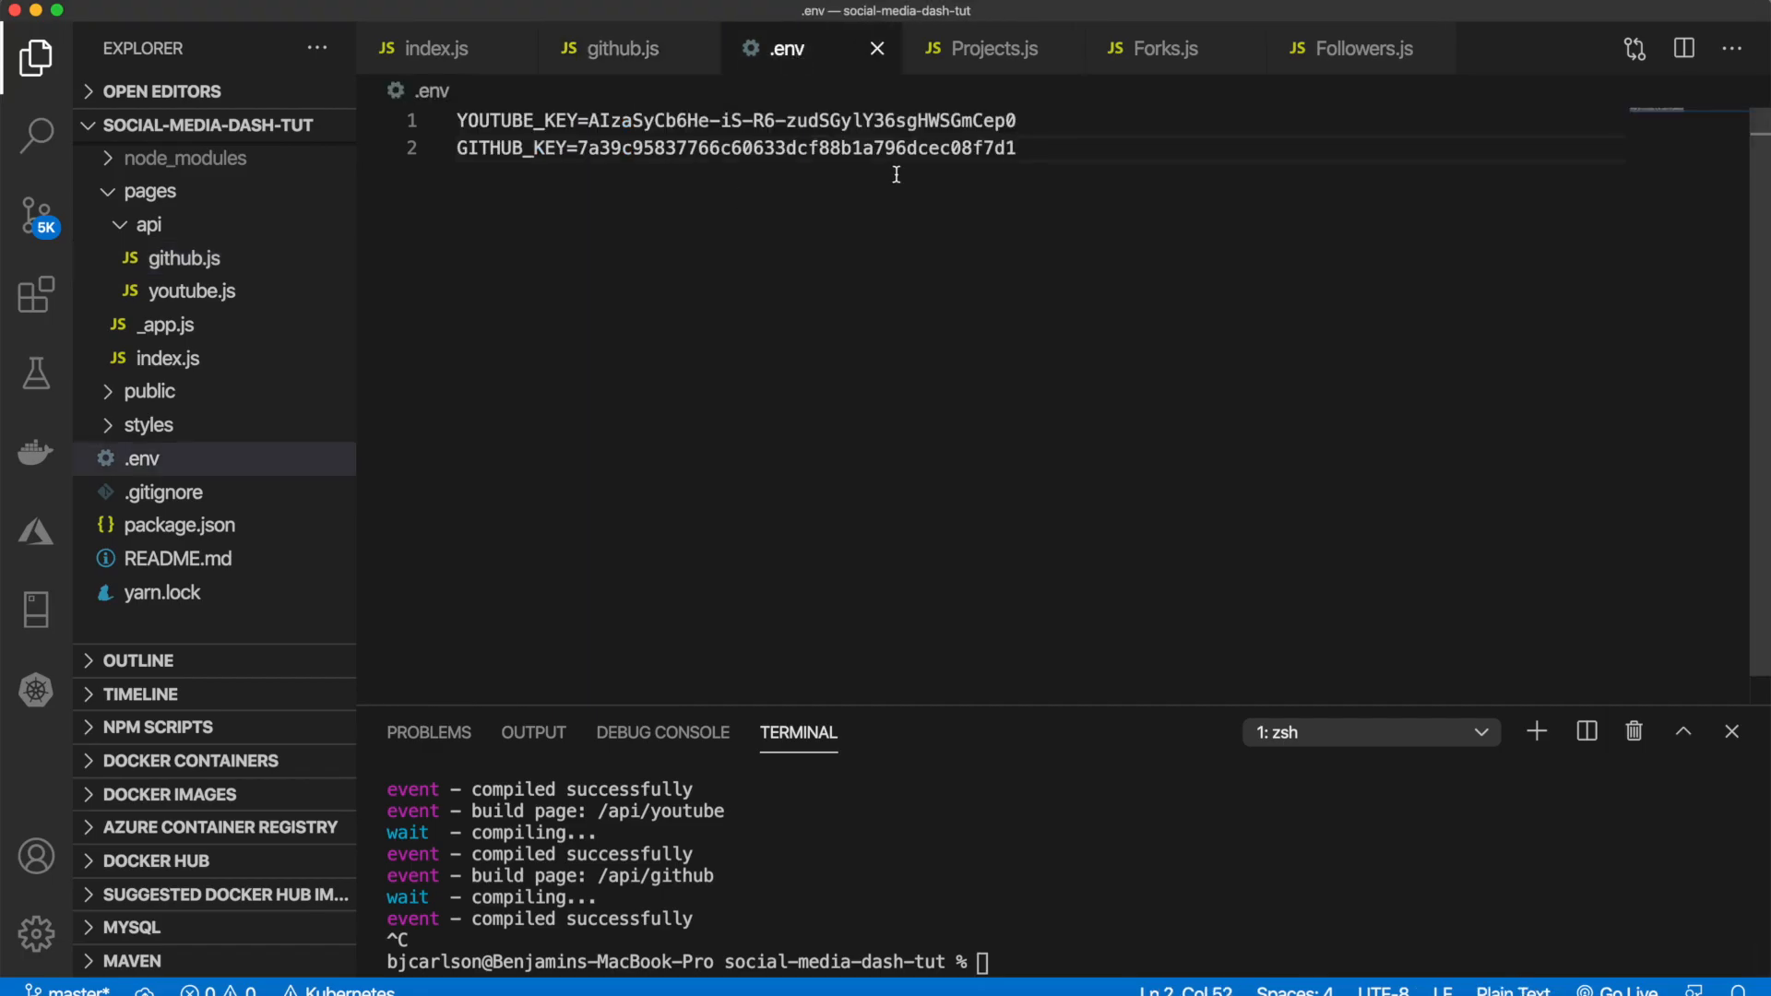
pyautogui.press('Return')
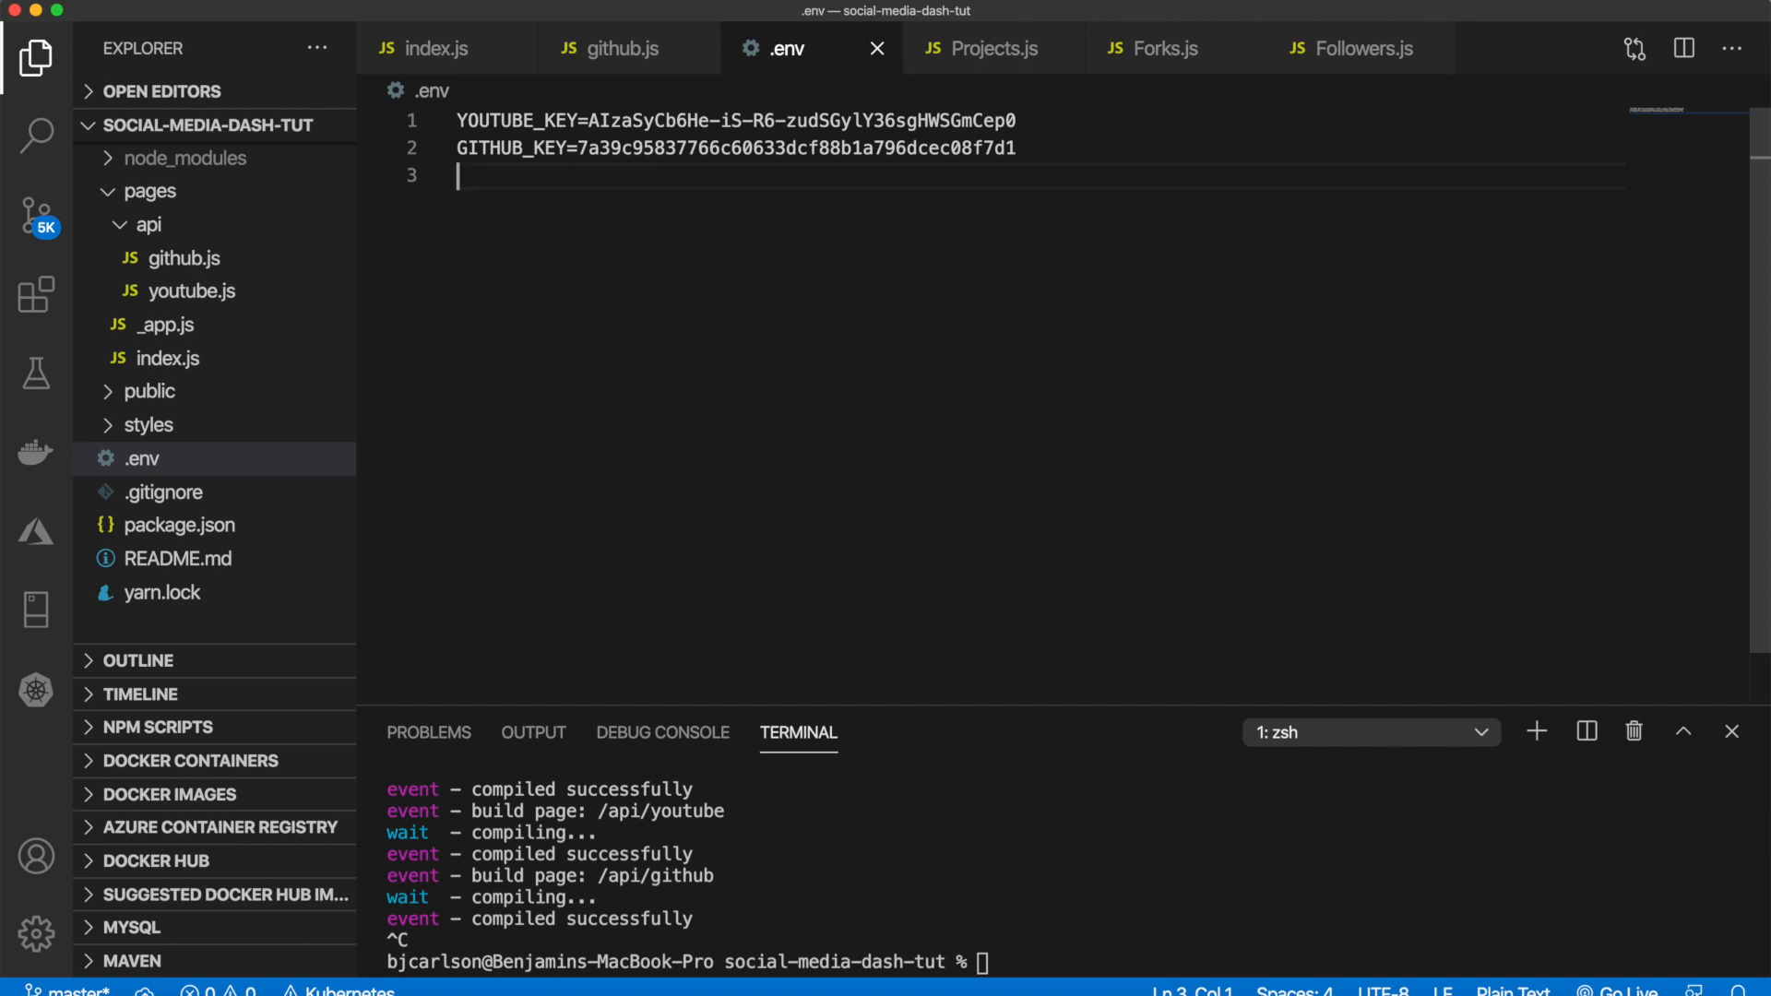
pyautogui.write('STRAVA')
pyautogui.write('_KEY')
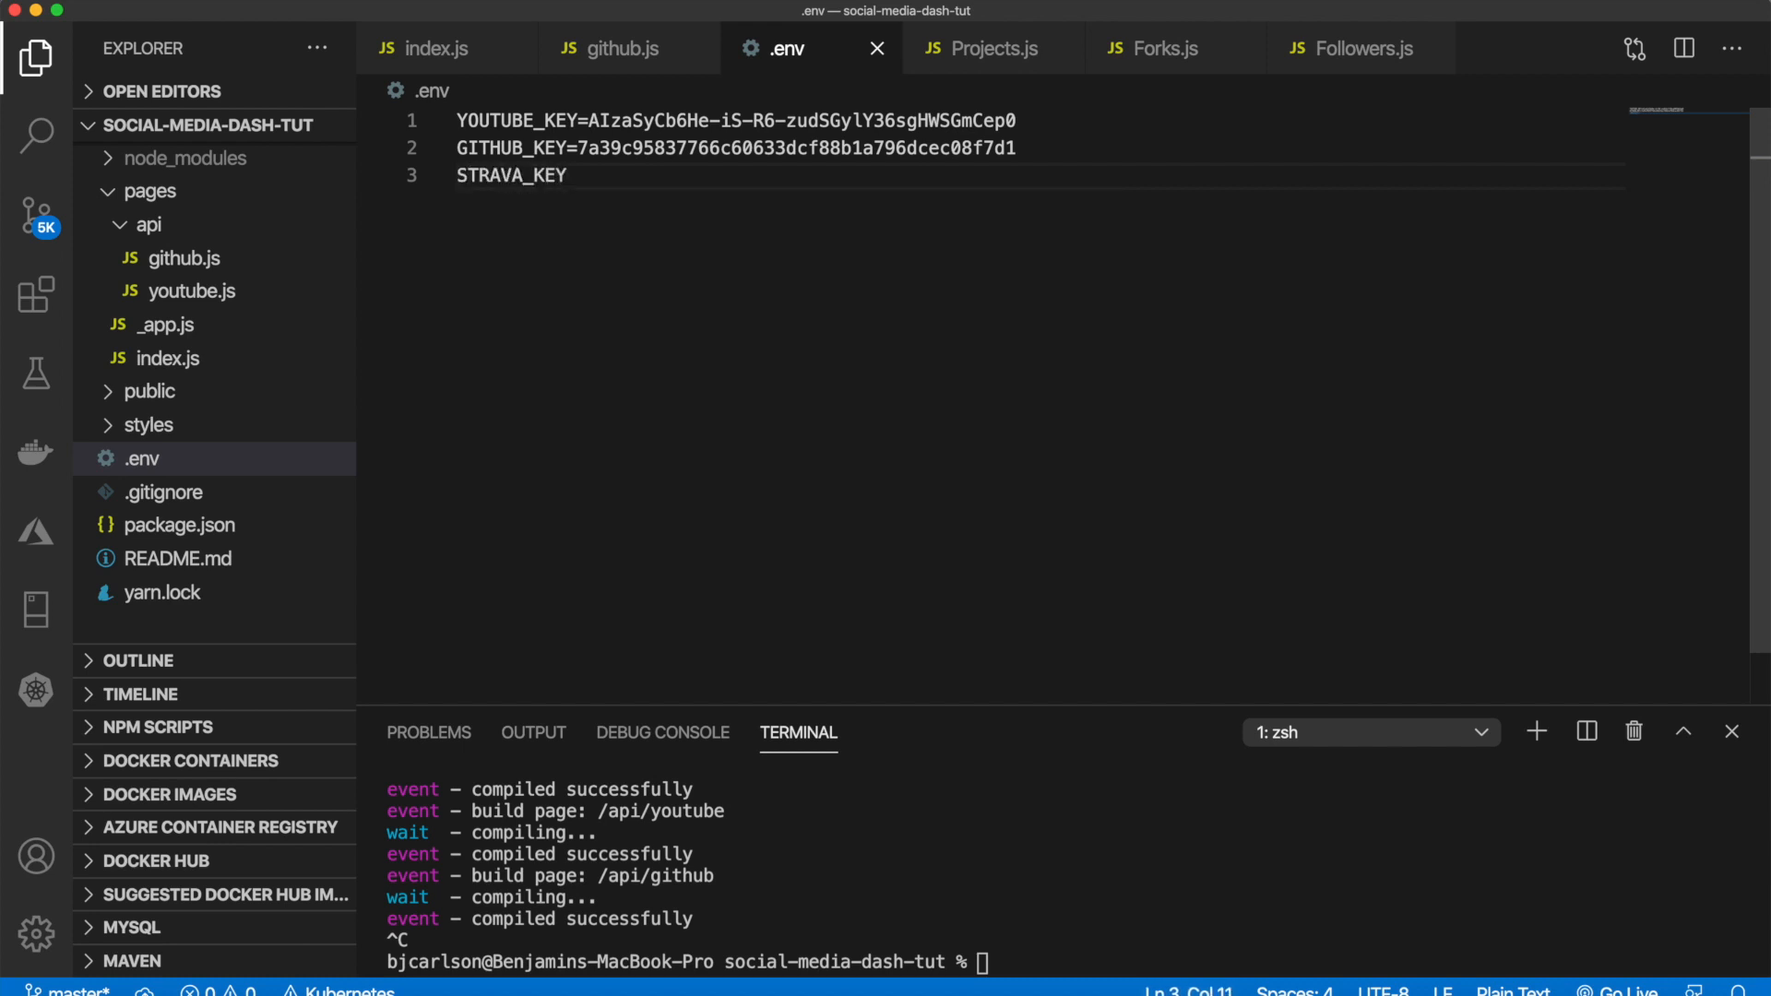
pyautogui.write('=')
pyautogui.press('super+v')
# Step: Close .env, Projects.js, Forks.js, Followers.js and github.js, leaving only index.js
pyautogui.click(876, 48)
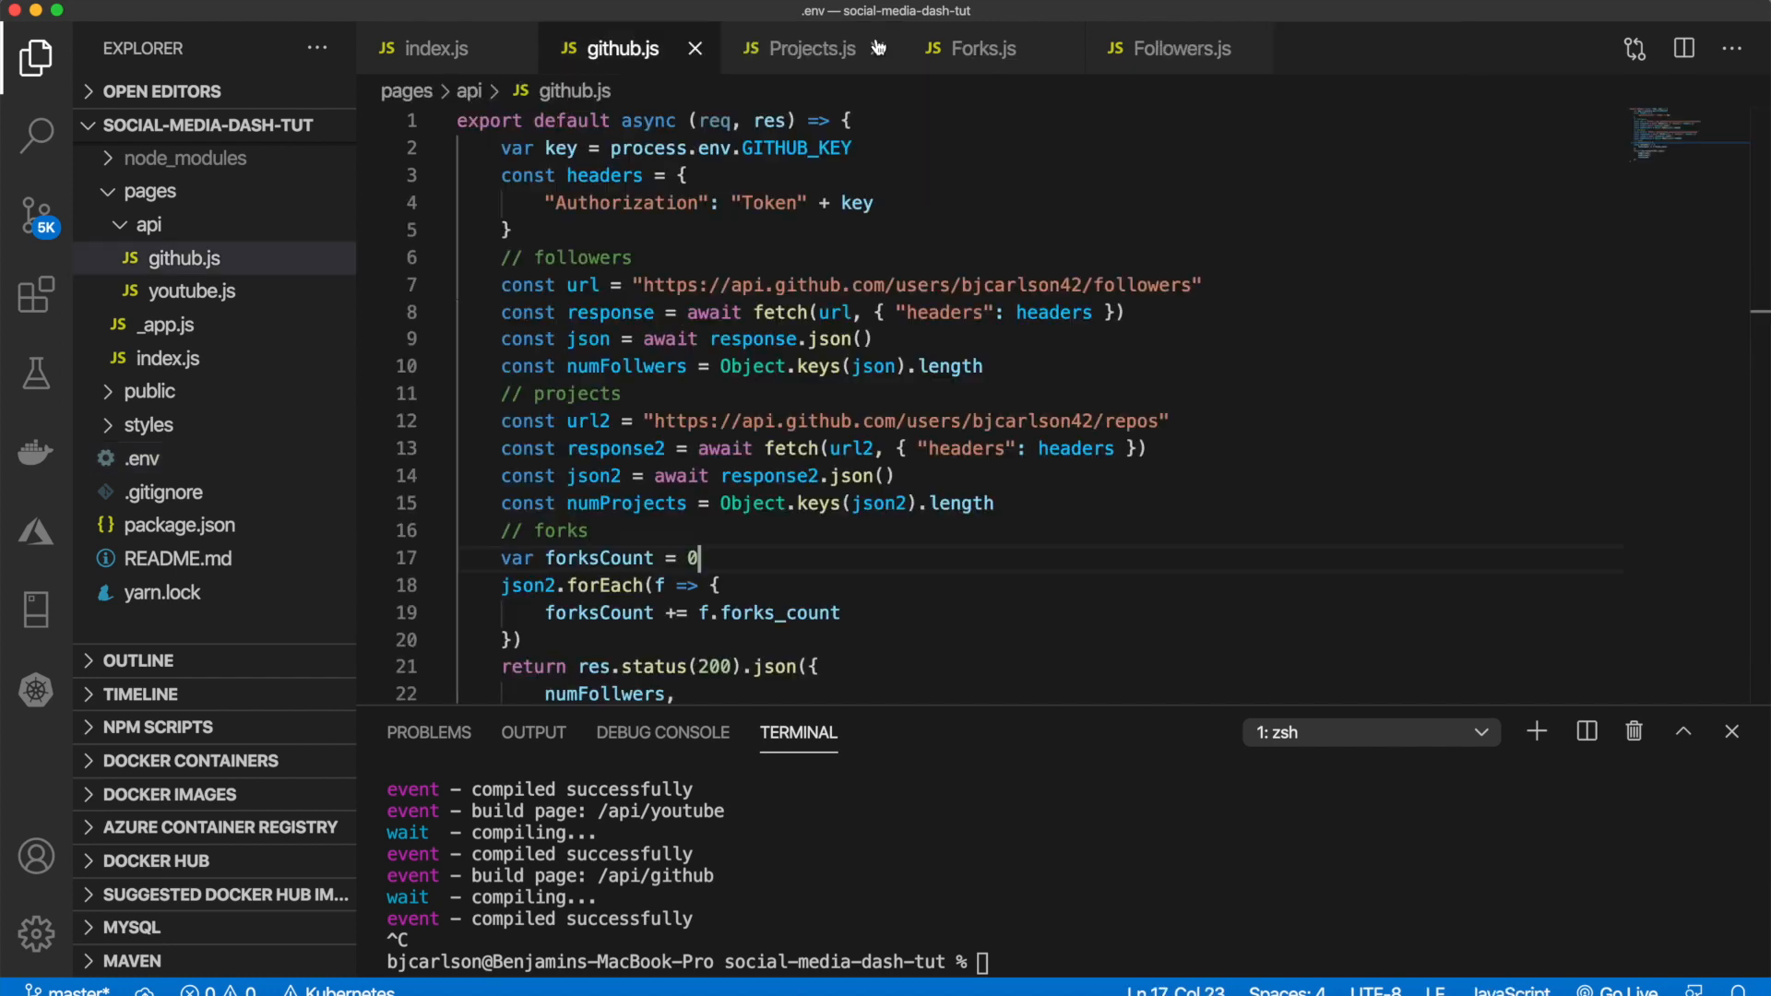
pyautogui.click(811, 49)
pyautogui.click(982, 49)
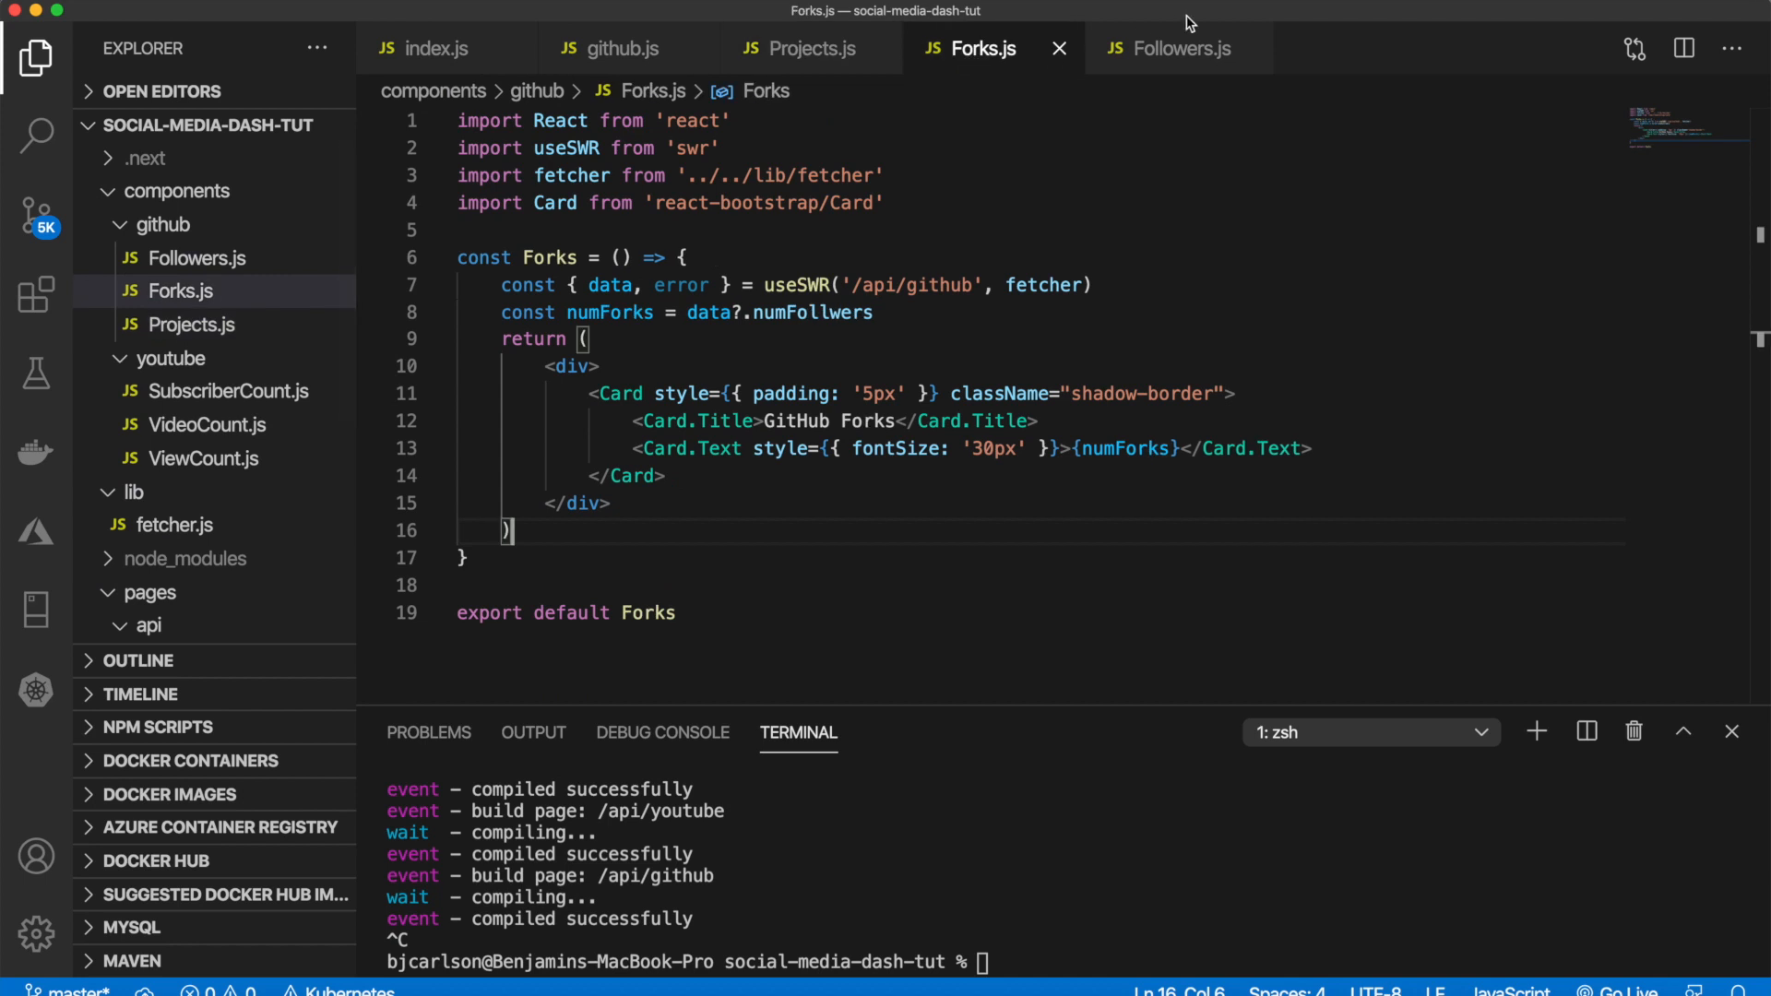
pyautogui.click(1181, 49)
pyautogui.click(1245, 47)
pyautogui.click(1061, 48)
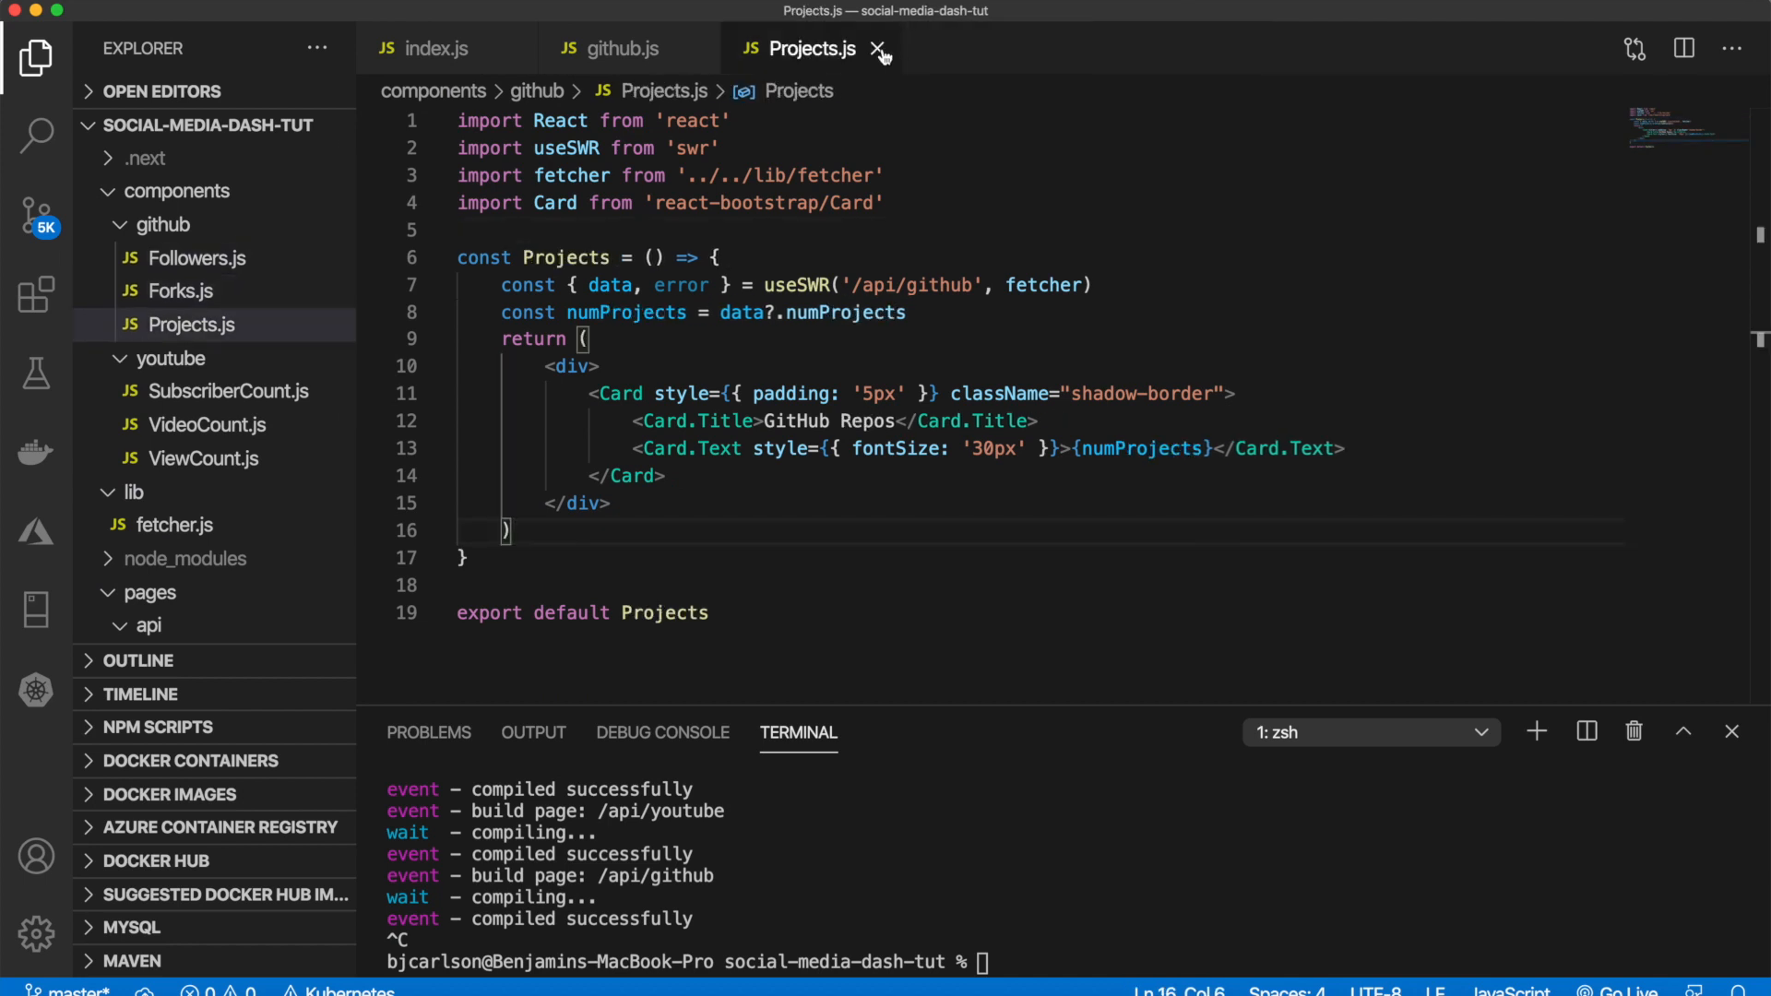
pyautogui.click(881, 49)
pyautogui.click(695, 49)
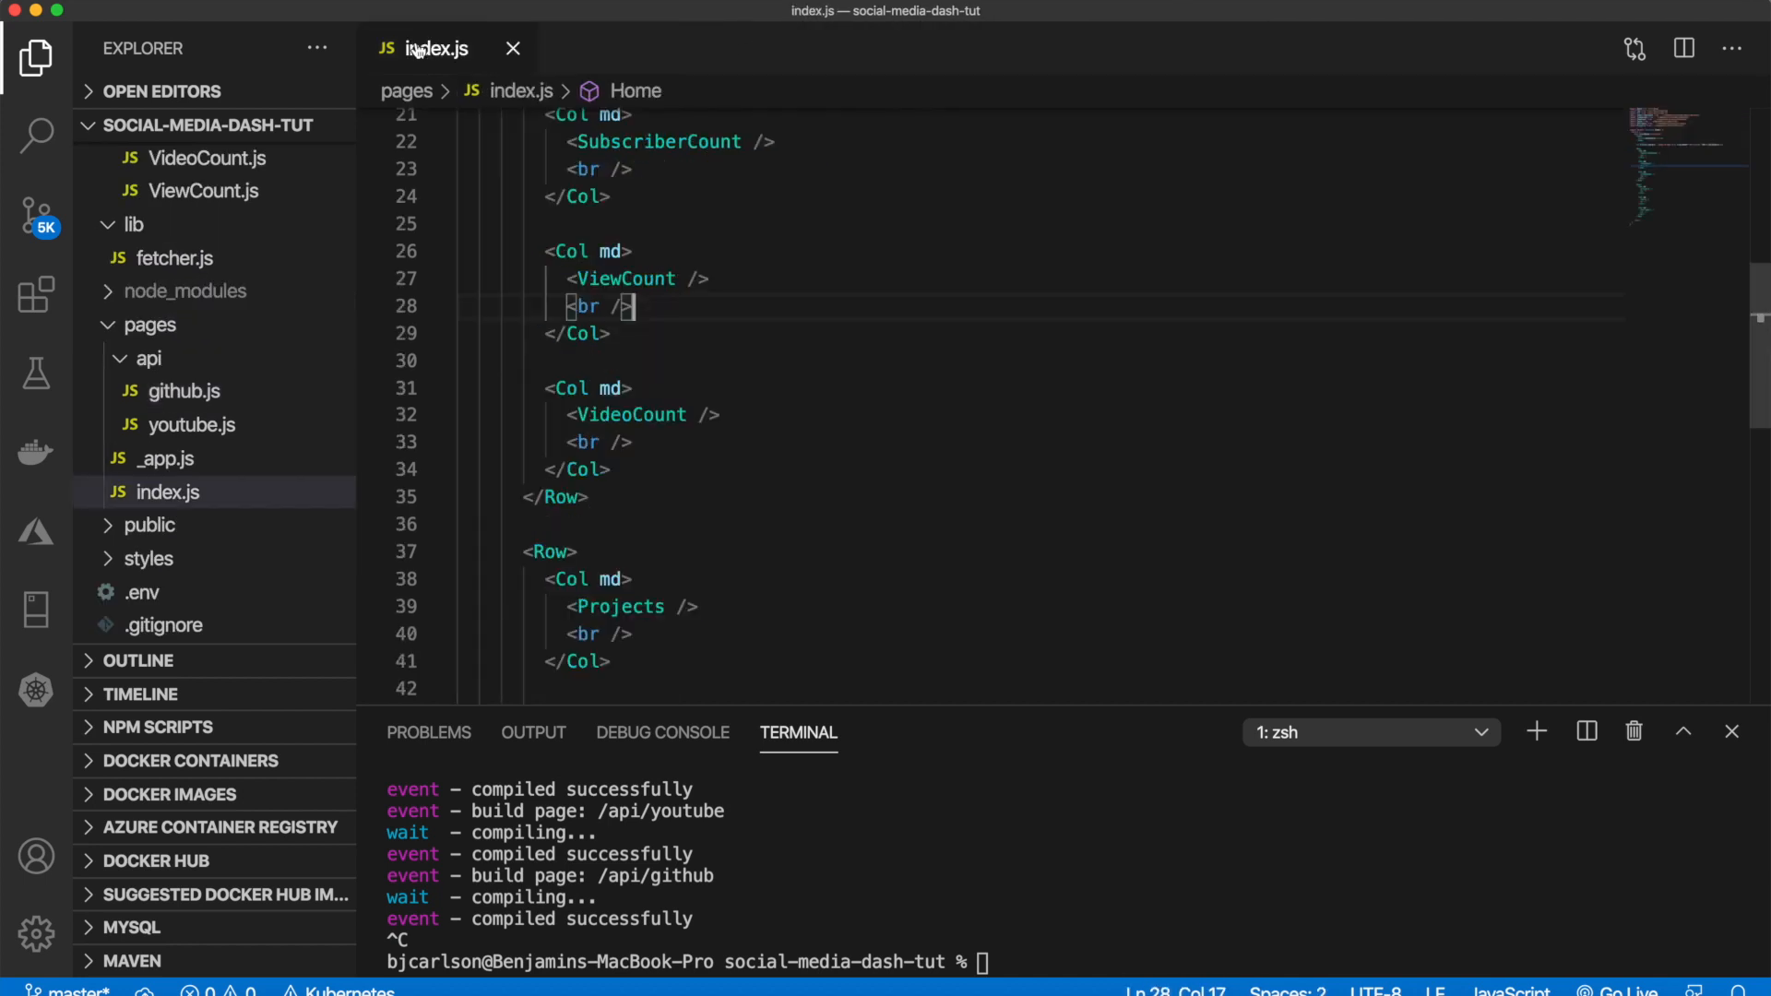
# Step: Create a new strava.js file inside the pages/api folder
pyautogui.rightClick(153, 358)
pyautogui.click(227, 370)
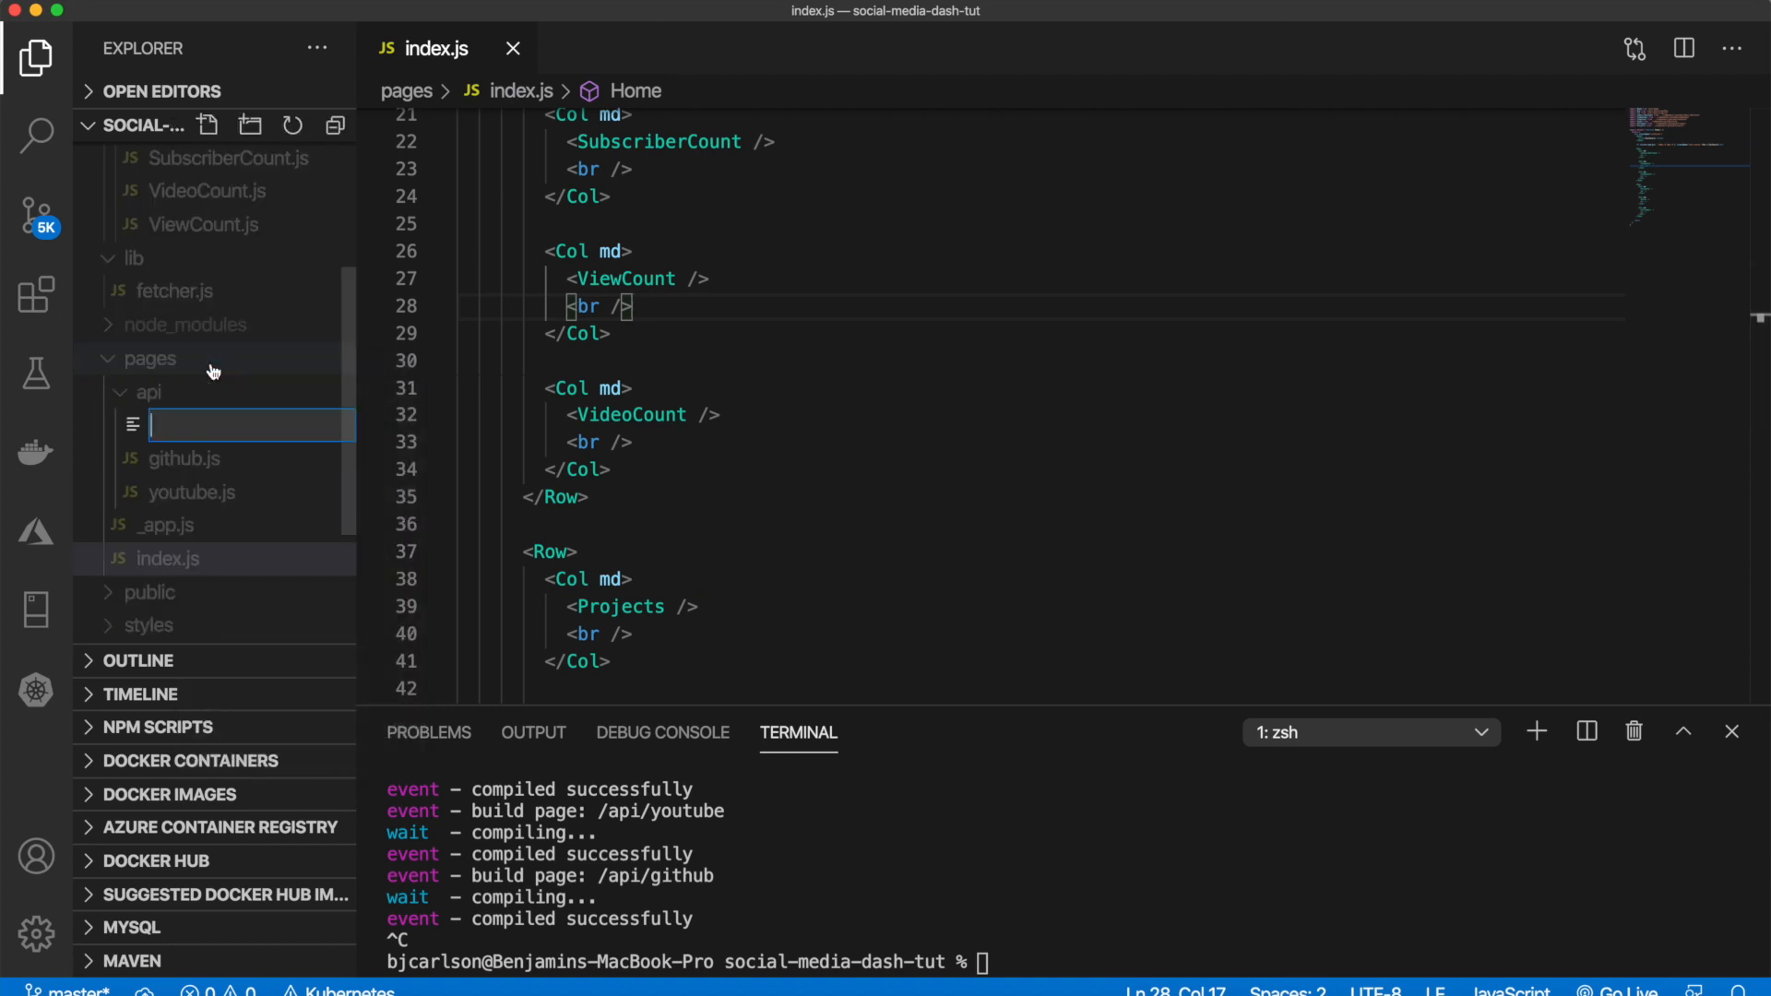
pyautogui.write('strava.js')
pyautogui.press('Return')
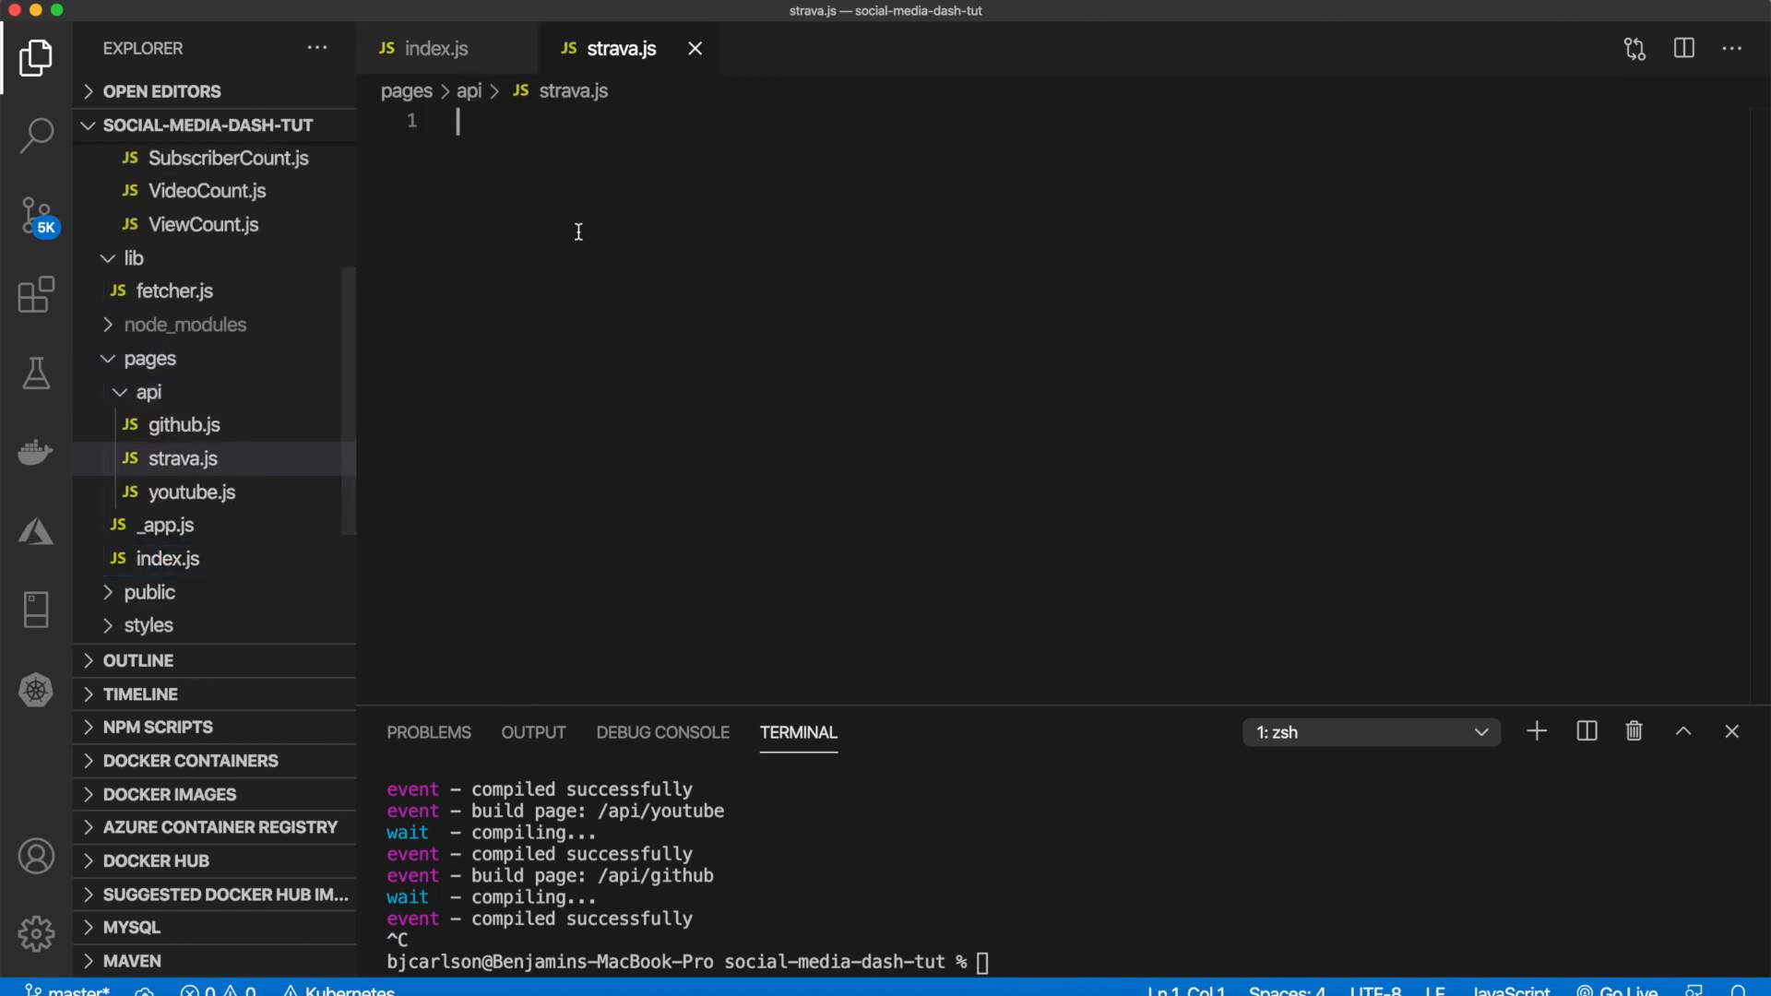
pyautogui.write('export default async')
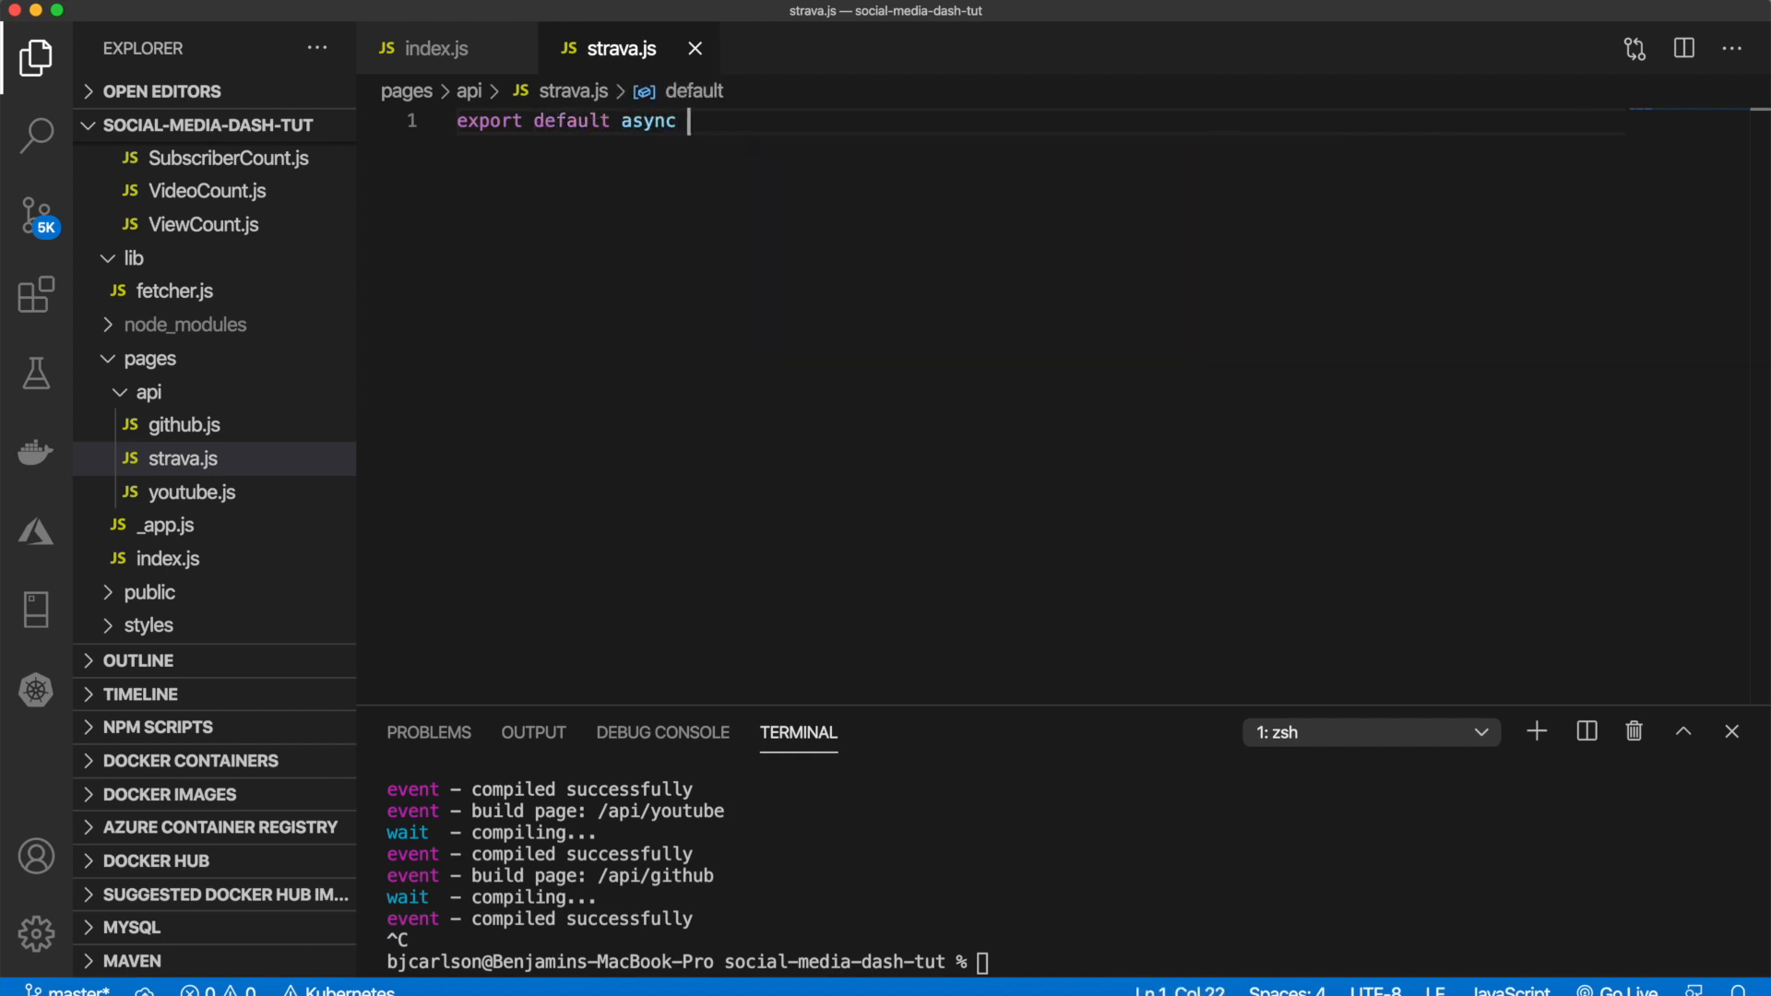
pyautogui.write(' (req, res) => {')
pyautogui.press('Return')
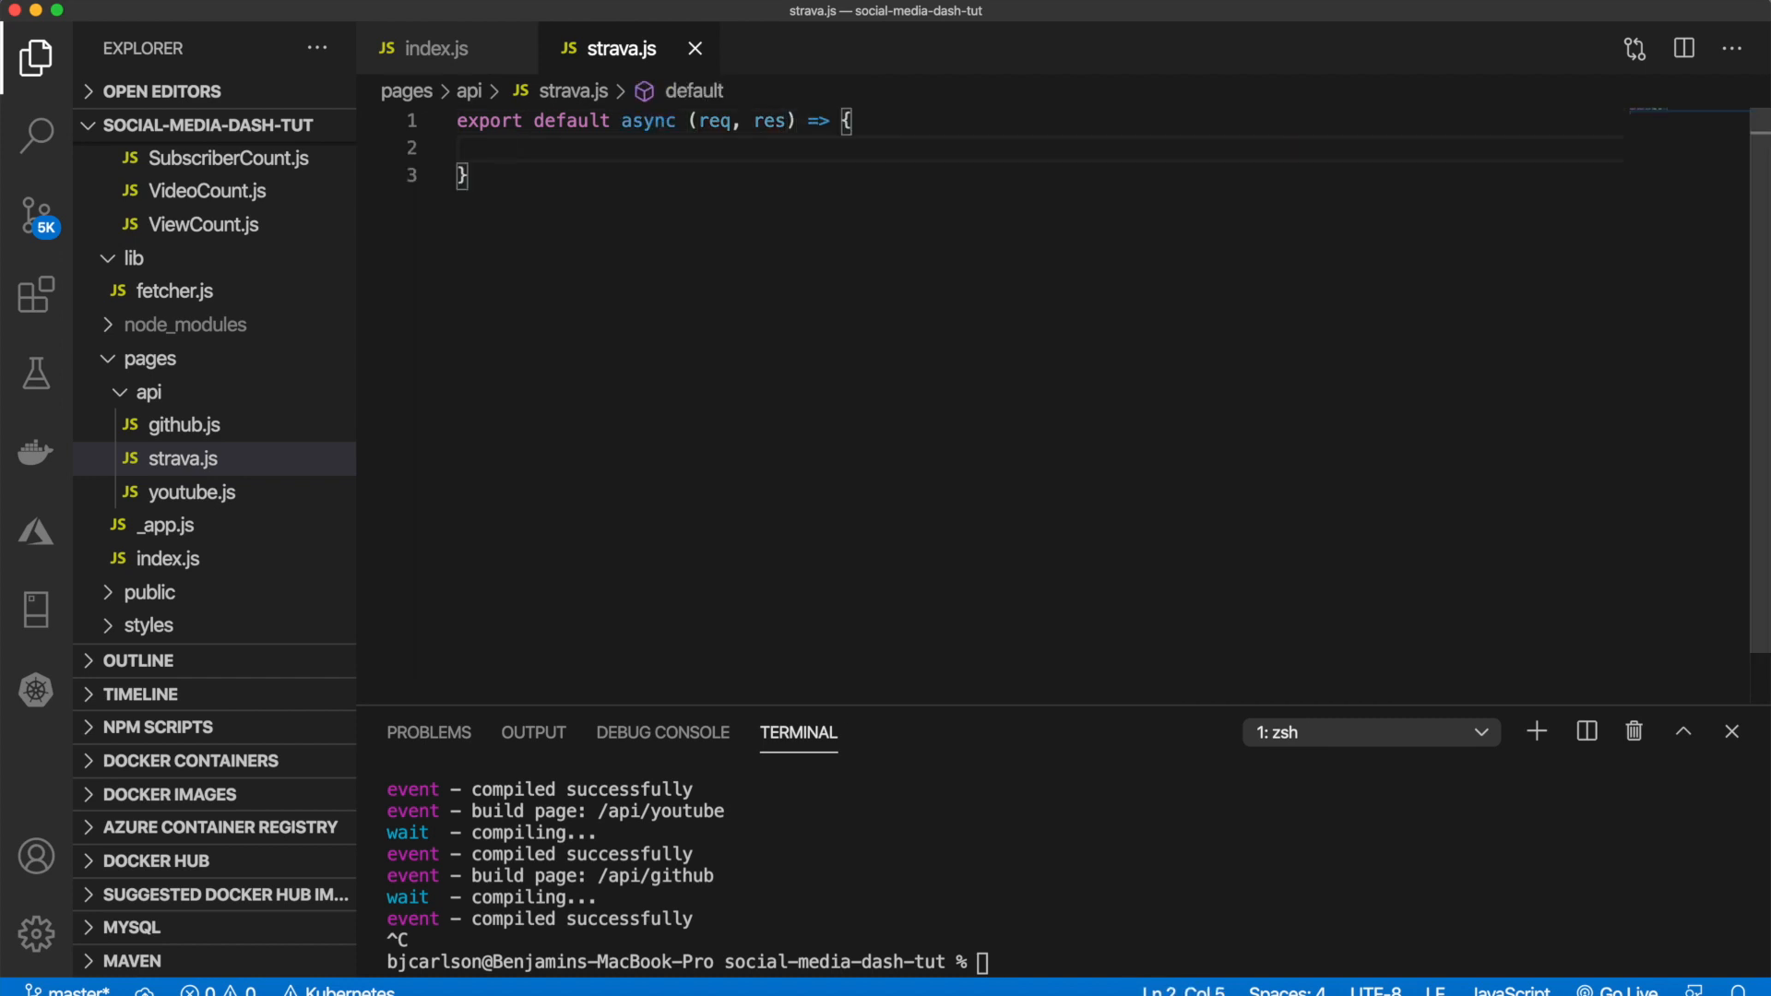
pyautogui.write('var ')
pyautogui.write('key = process.env.')
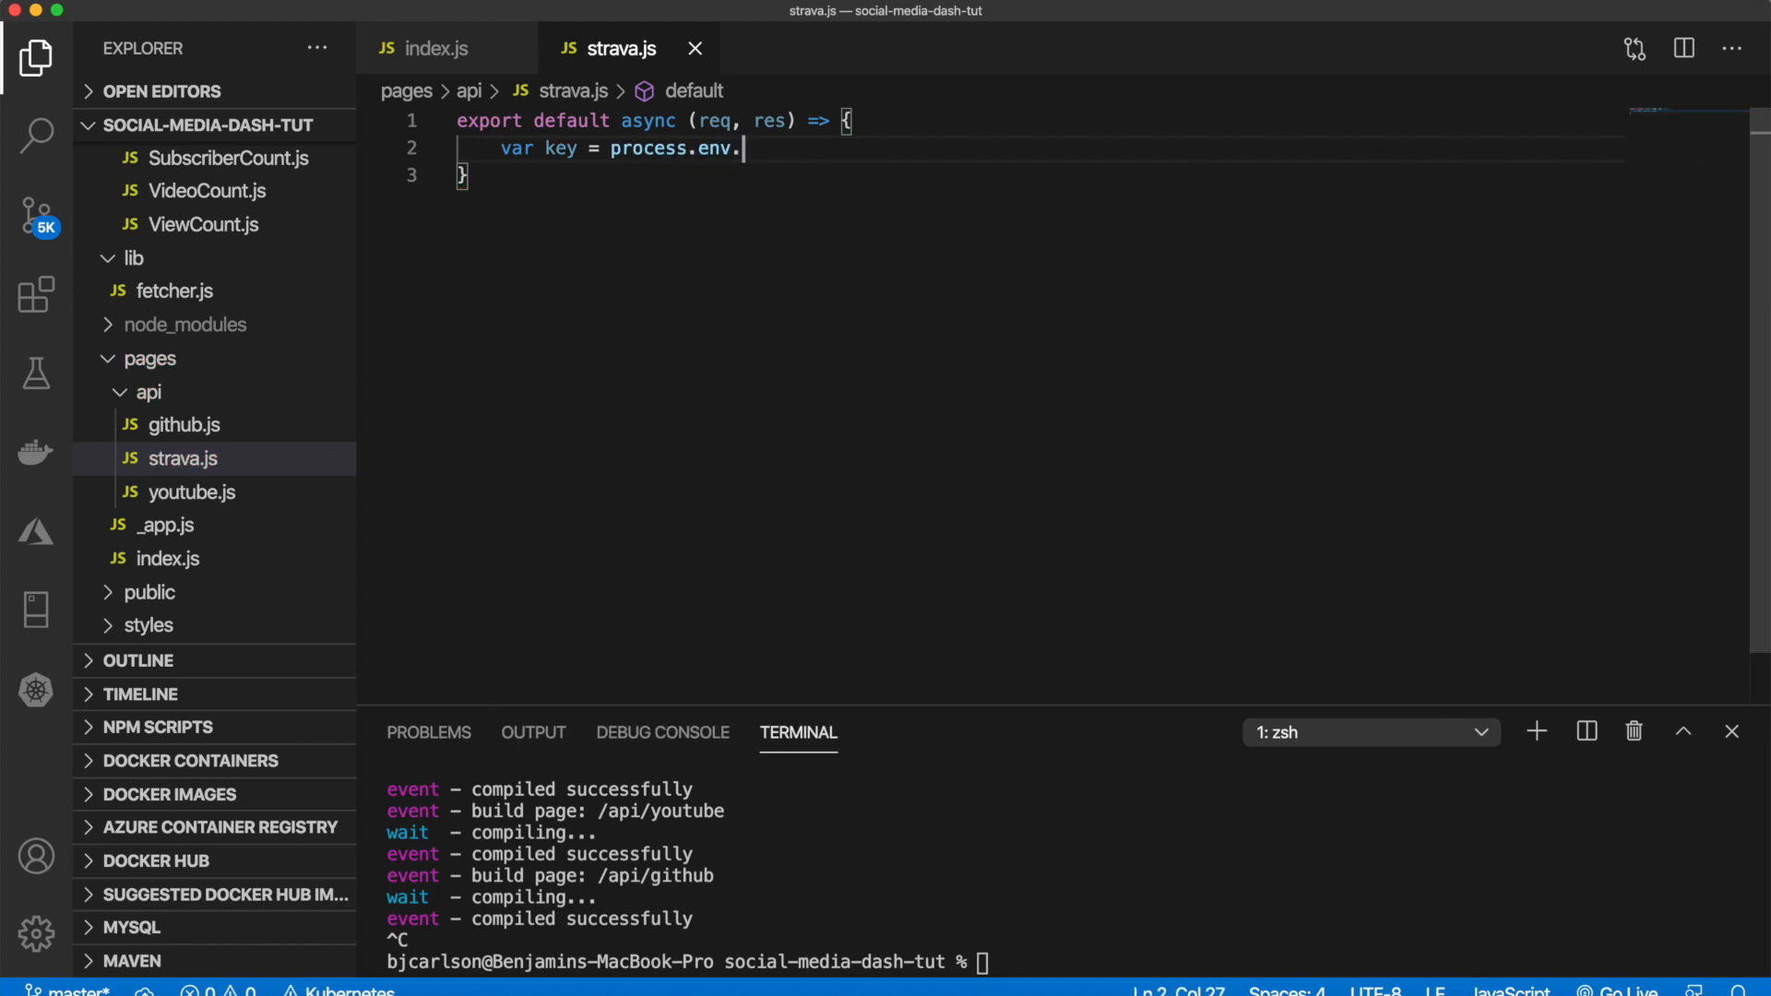
pyautogui.write('STRAVA_KEY')
pyautogui.press('Return')
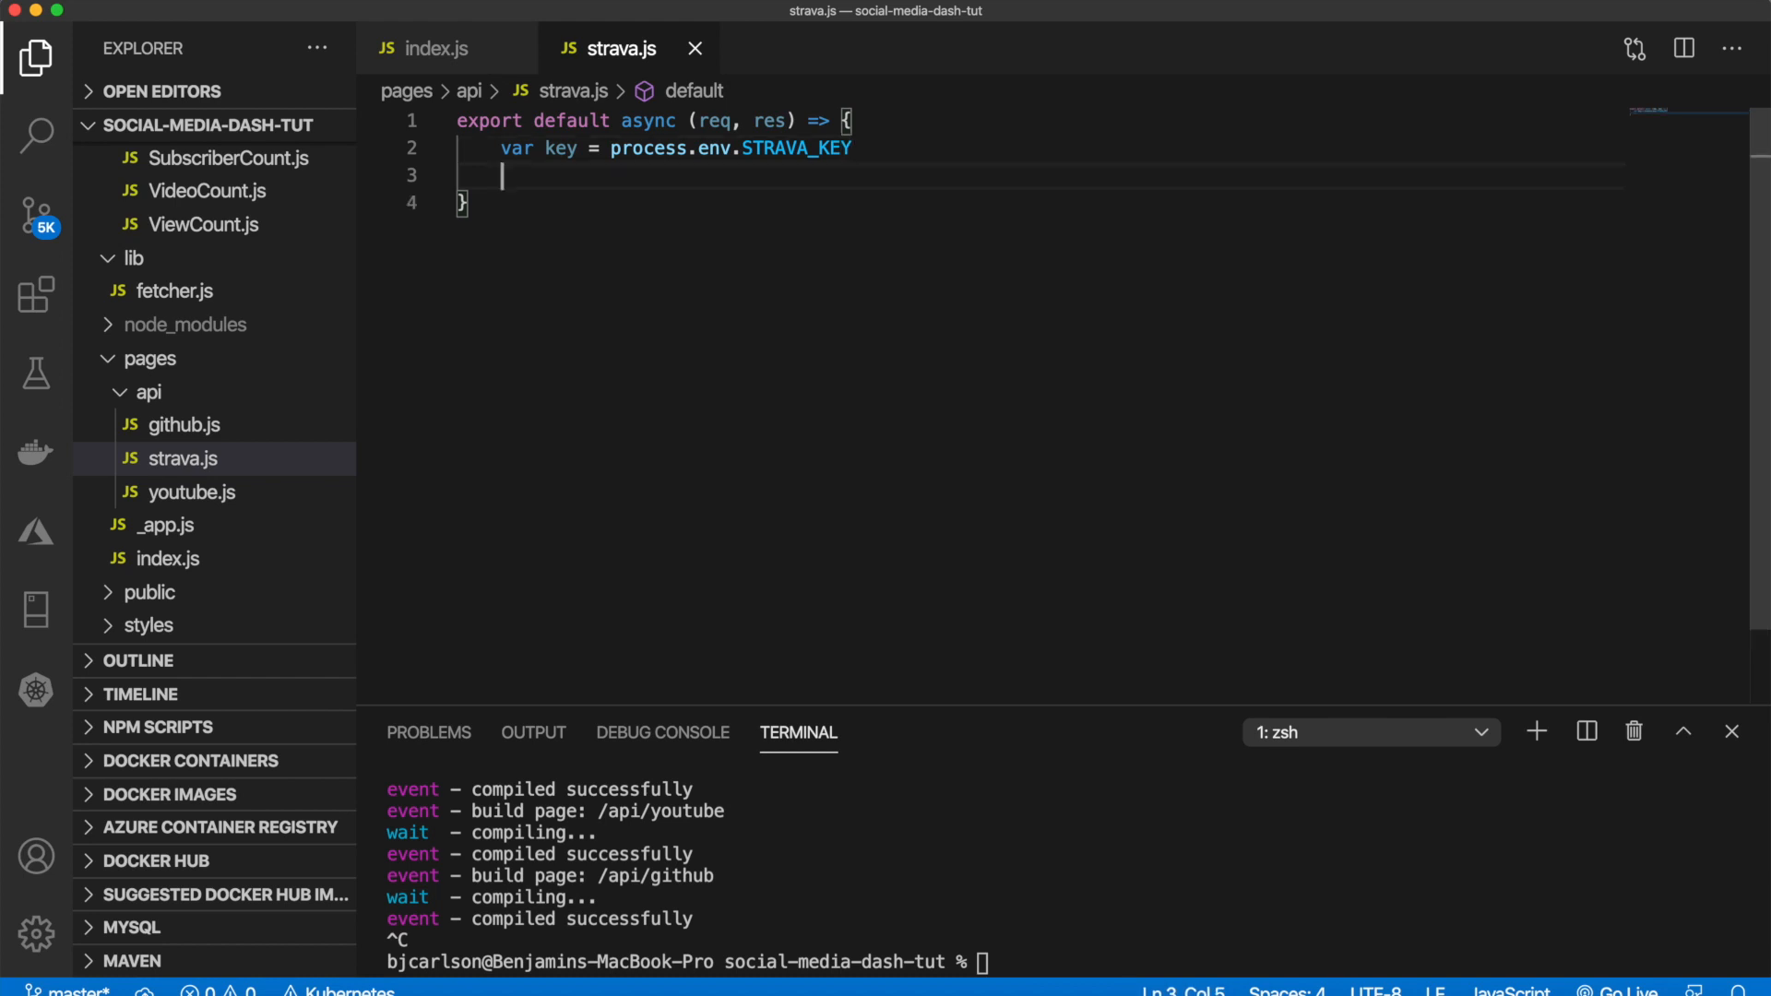
pyautogui.write('const response = ')
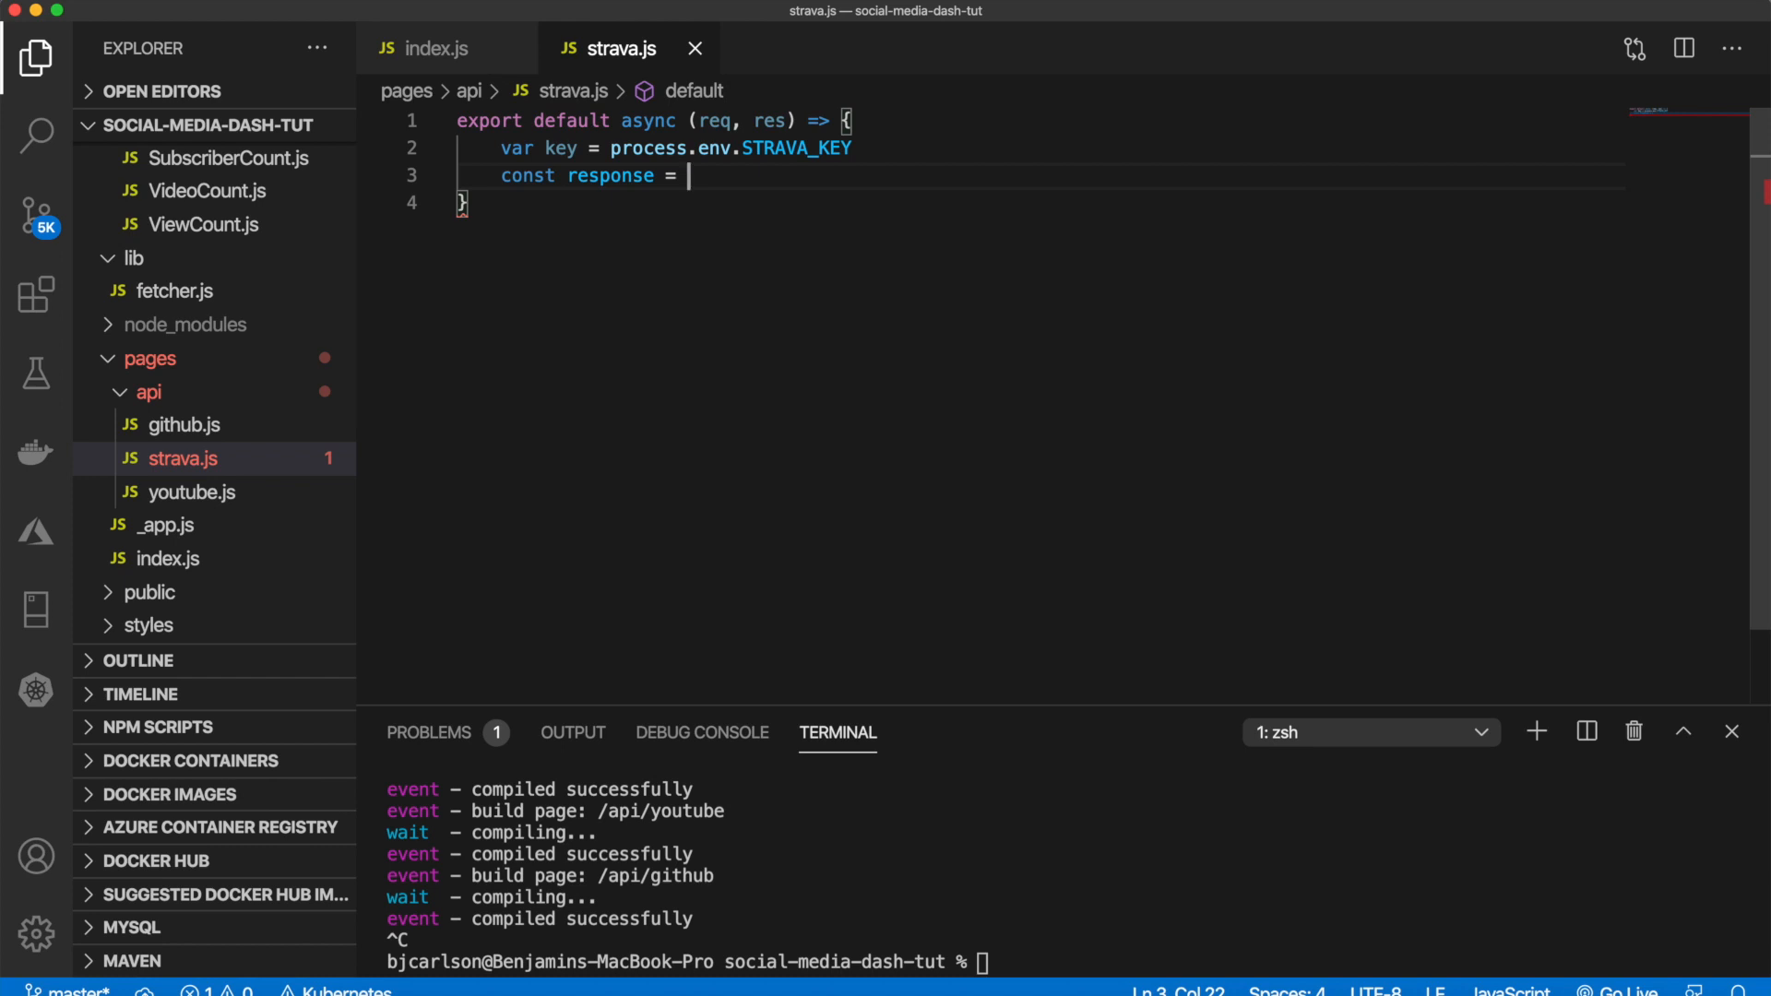
pyautogui.write("await fetch('")
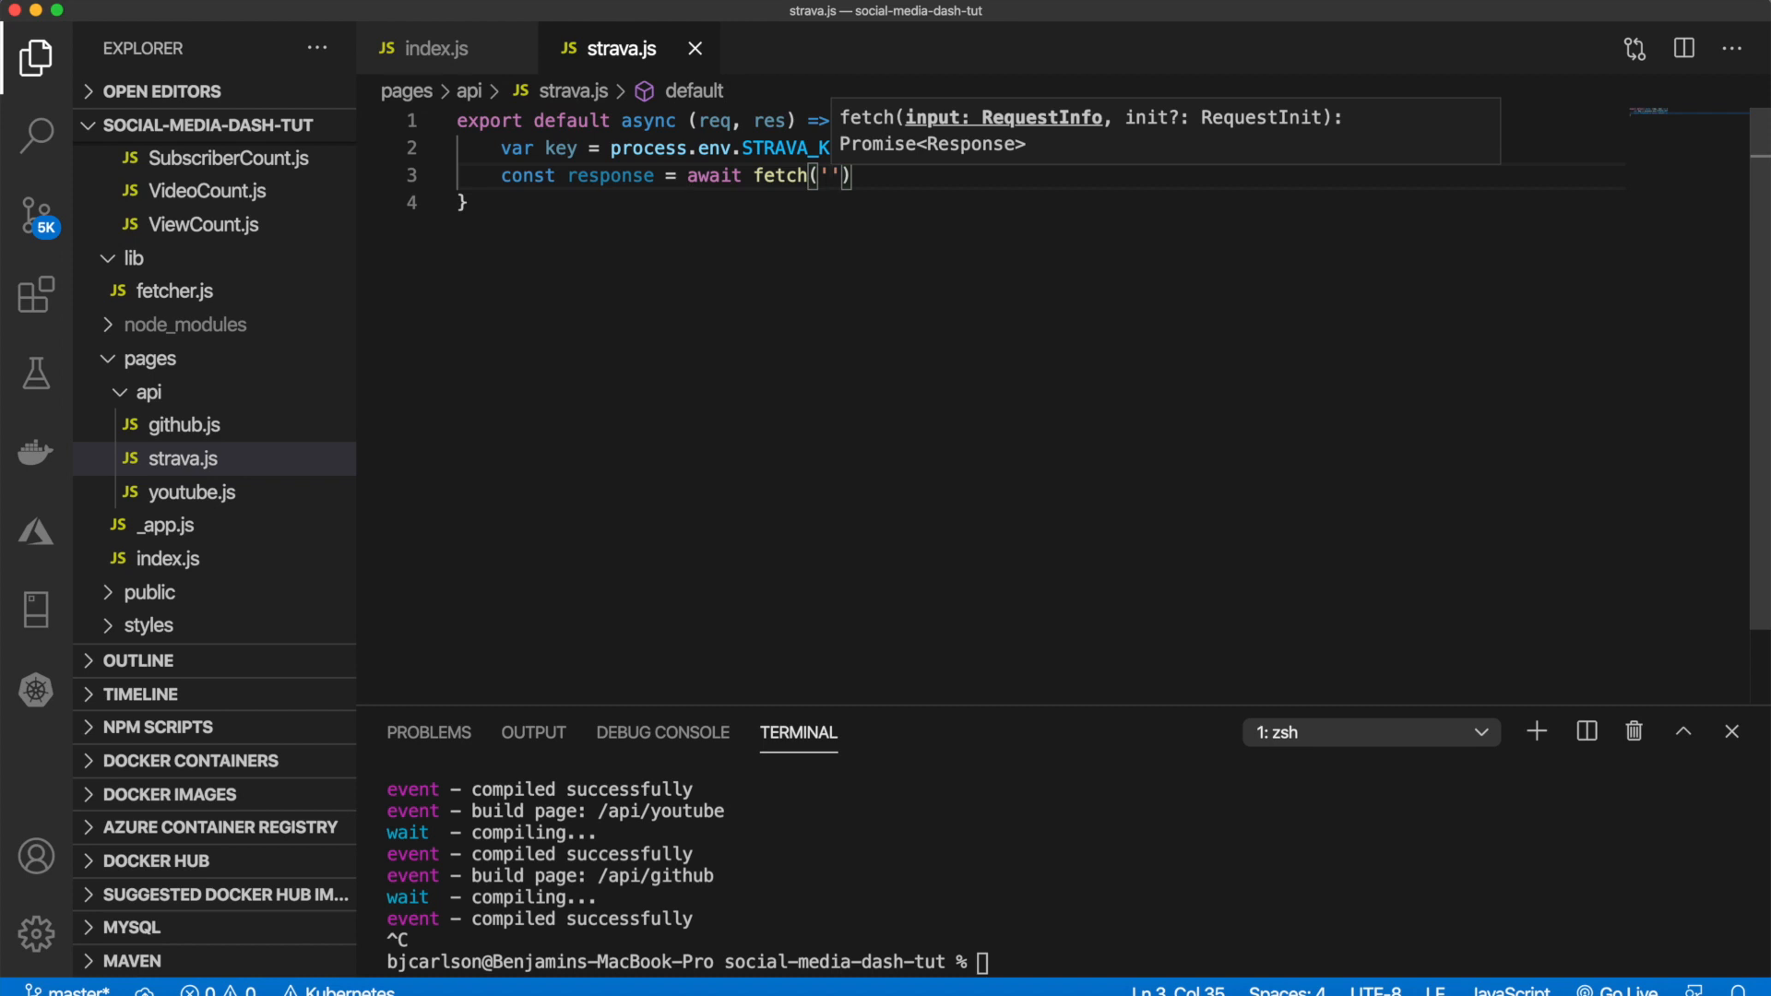
pyautogui.write('https://strava.com')
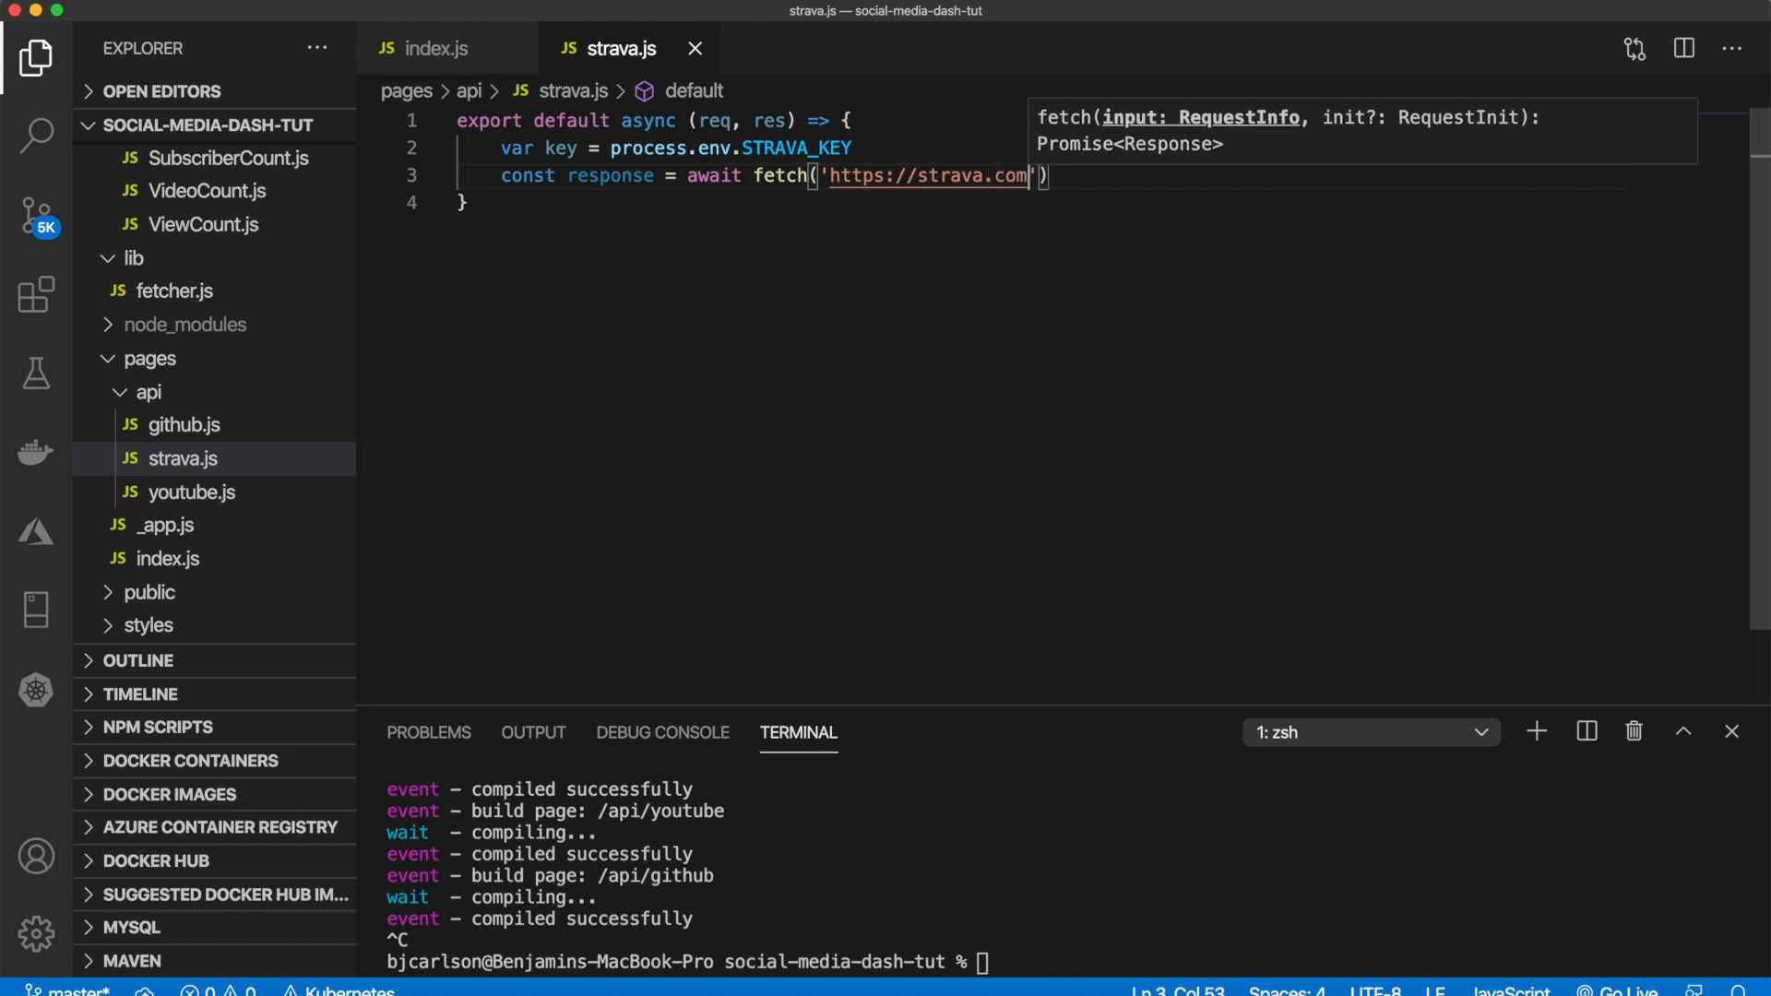
pyautogui.write('/api')
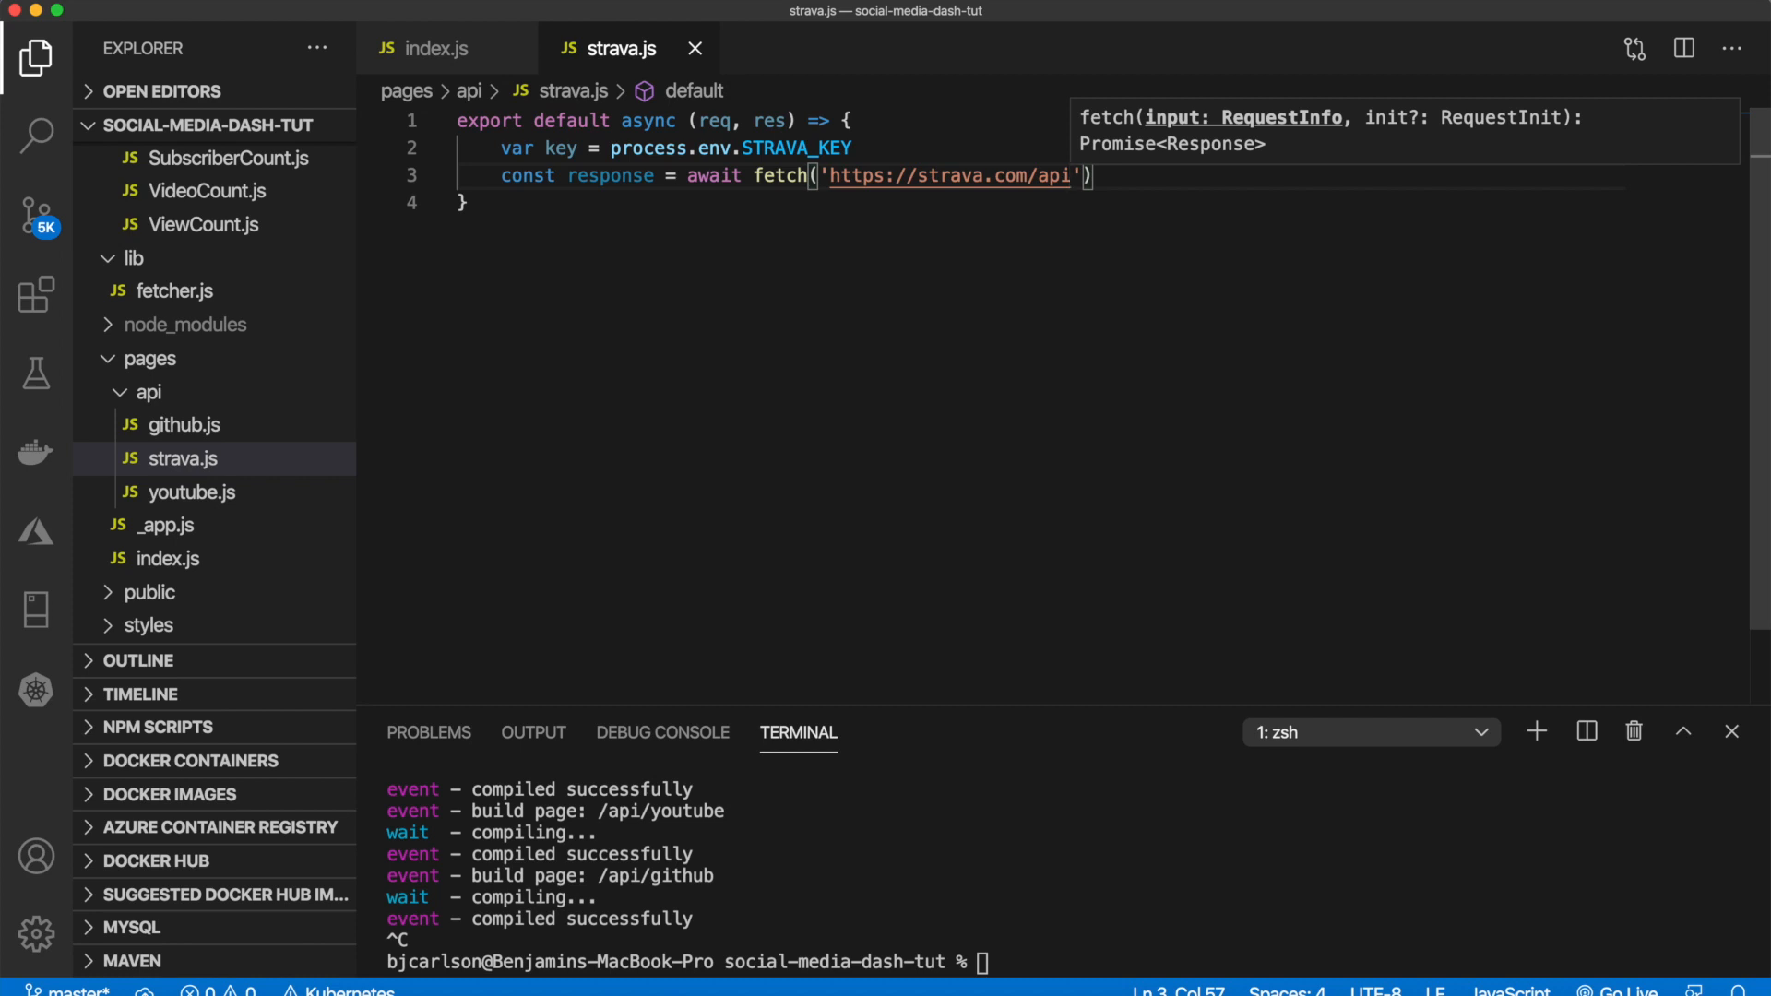
pyautogui.write('/v3/athletes')
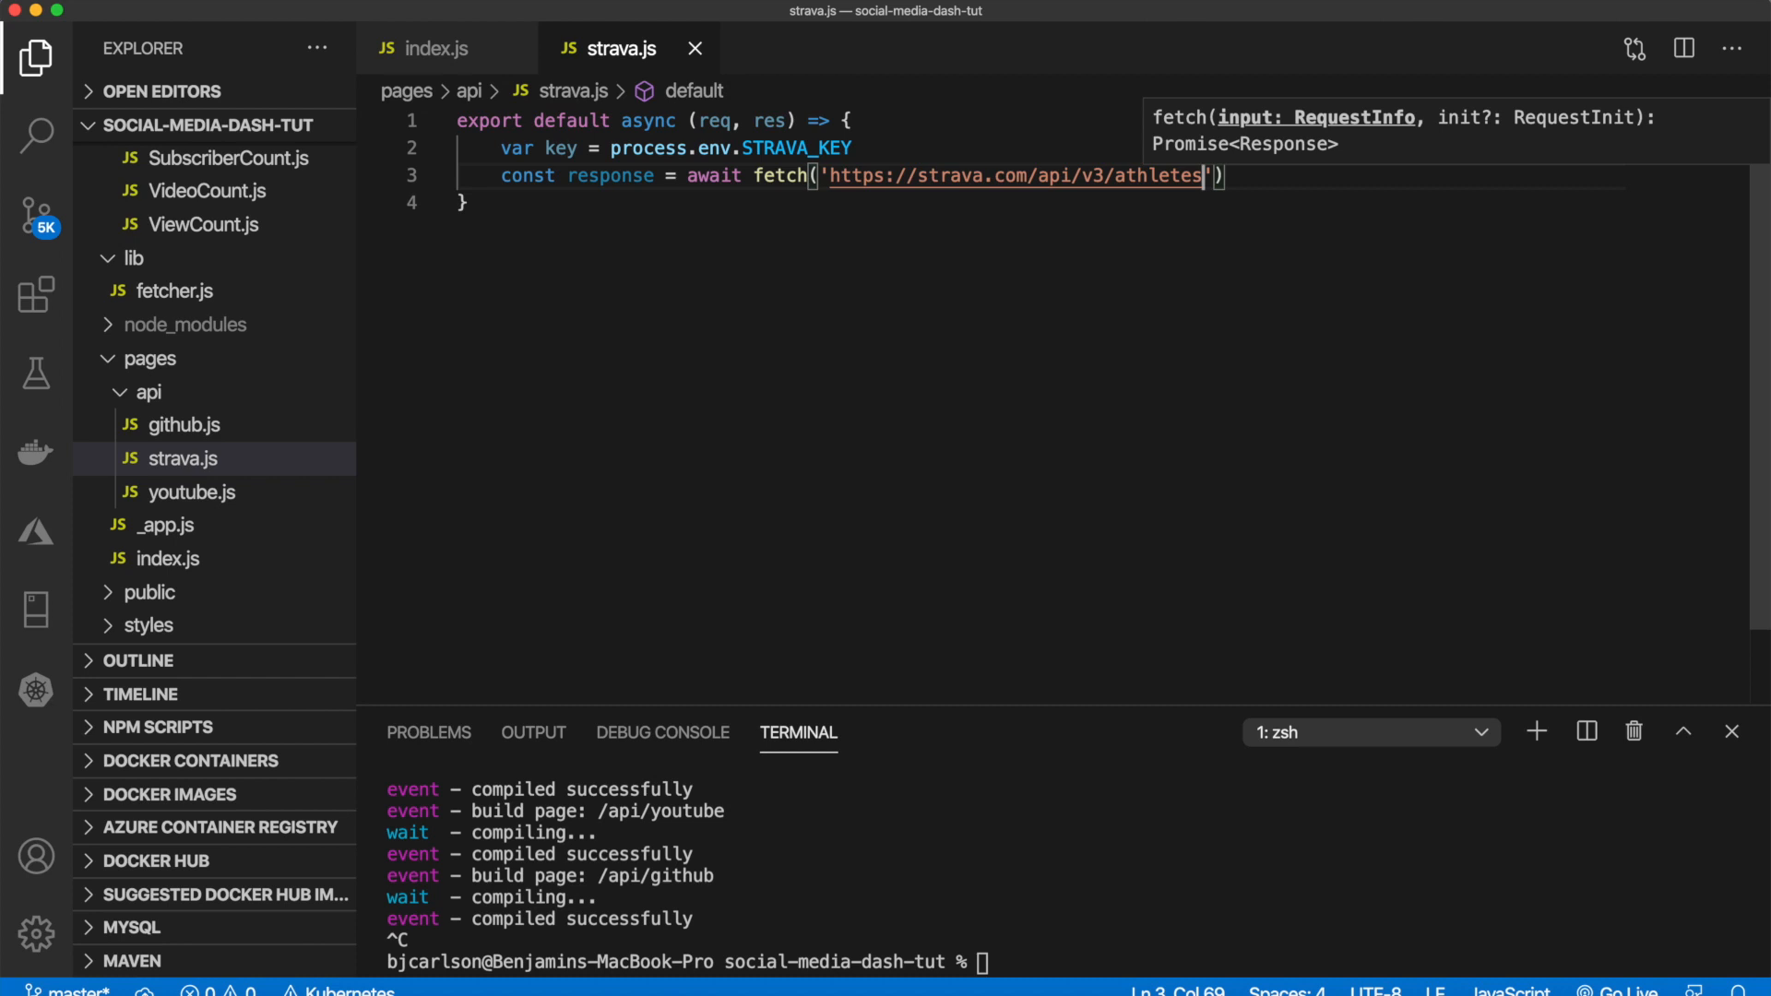
pyautogui.write('/')
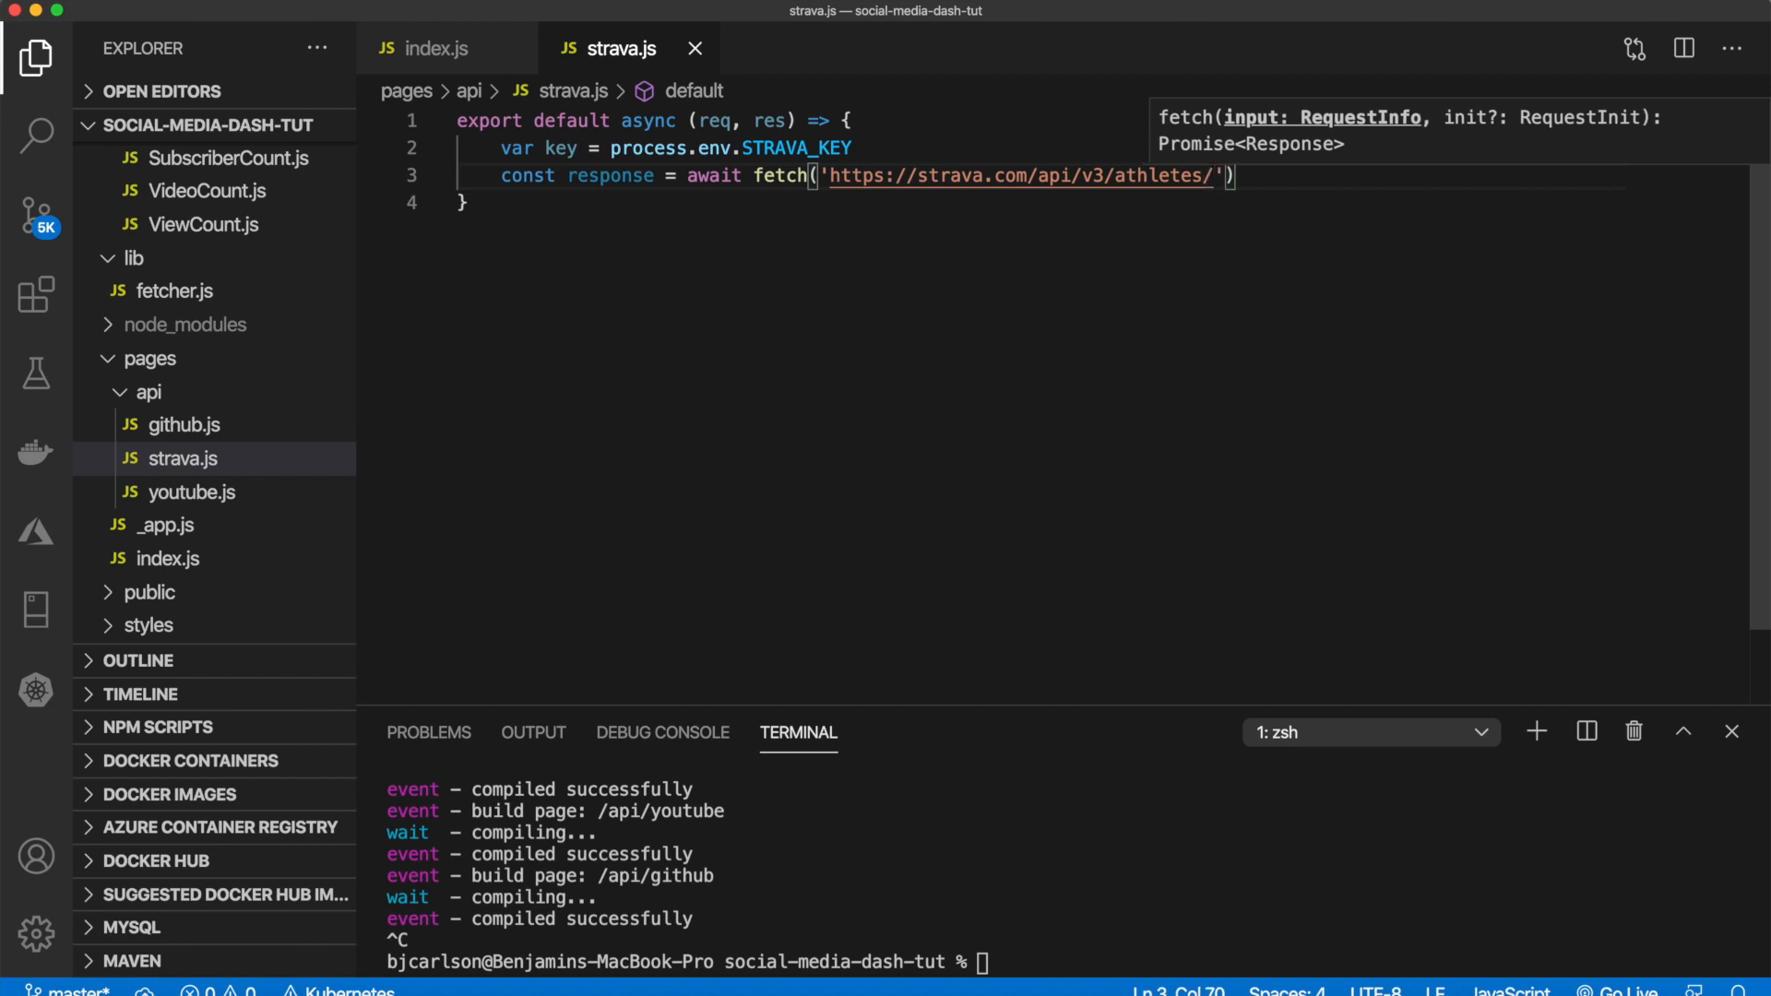
pyautogui.write('8')
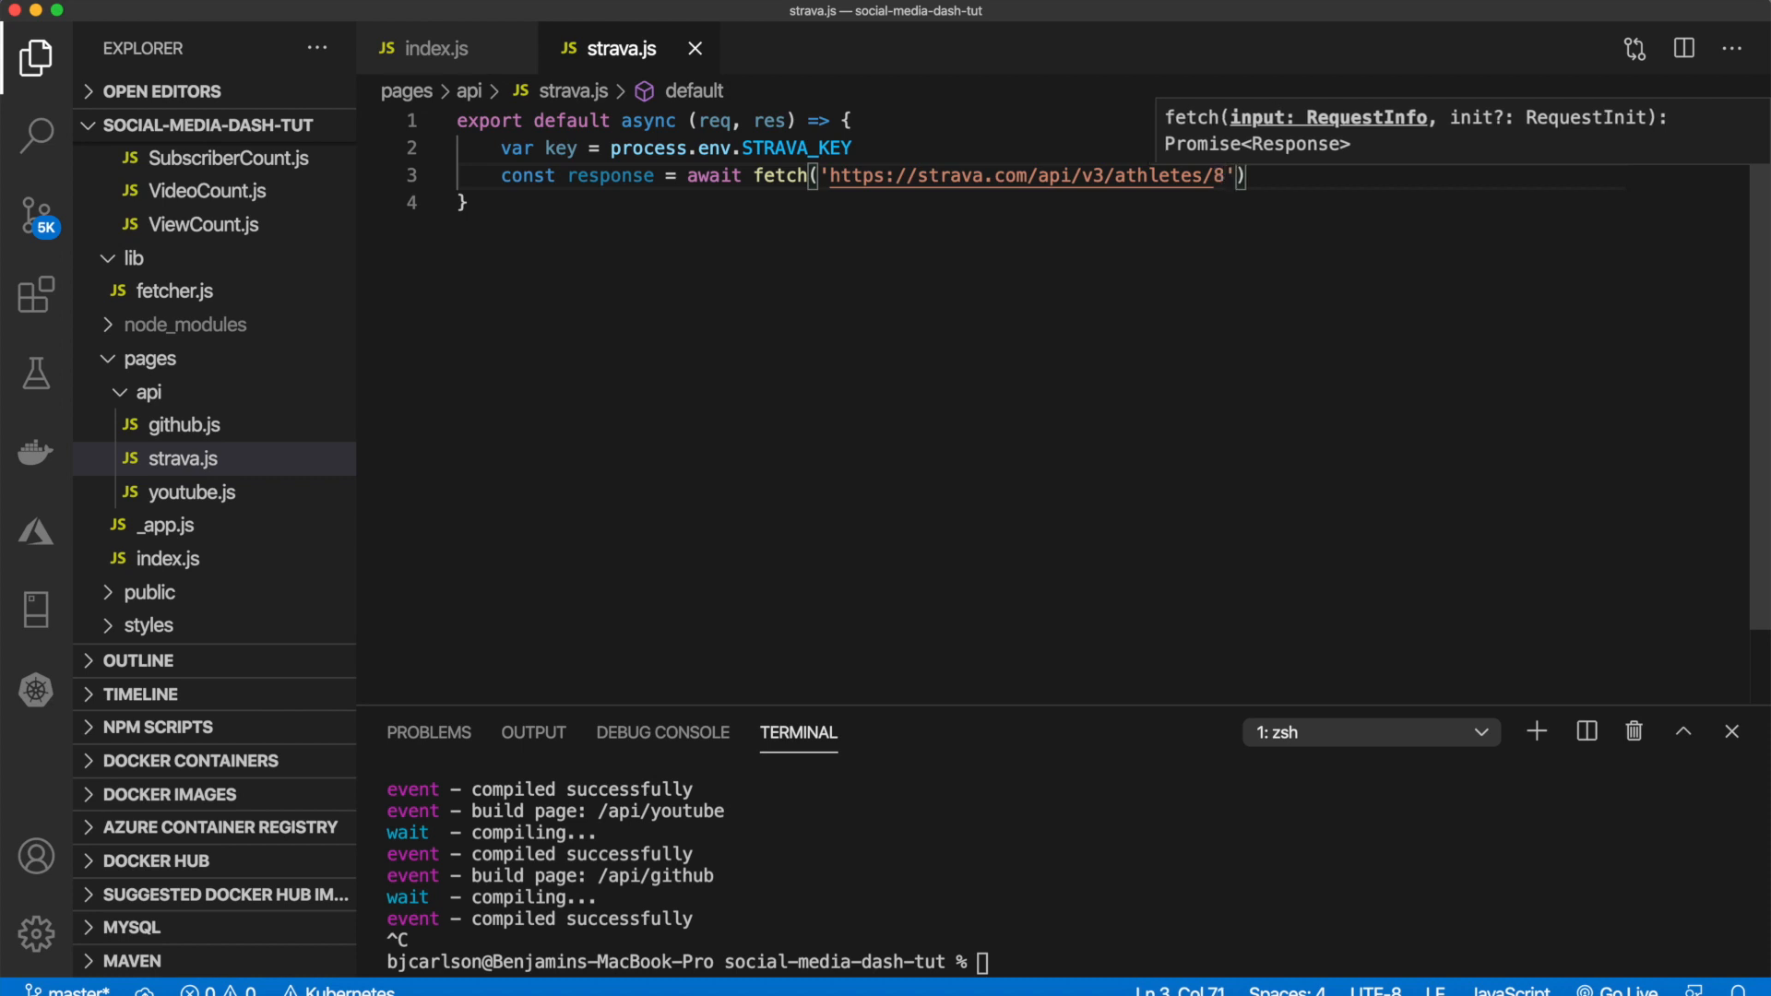
pyautogui.write('69')
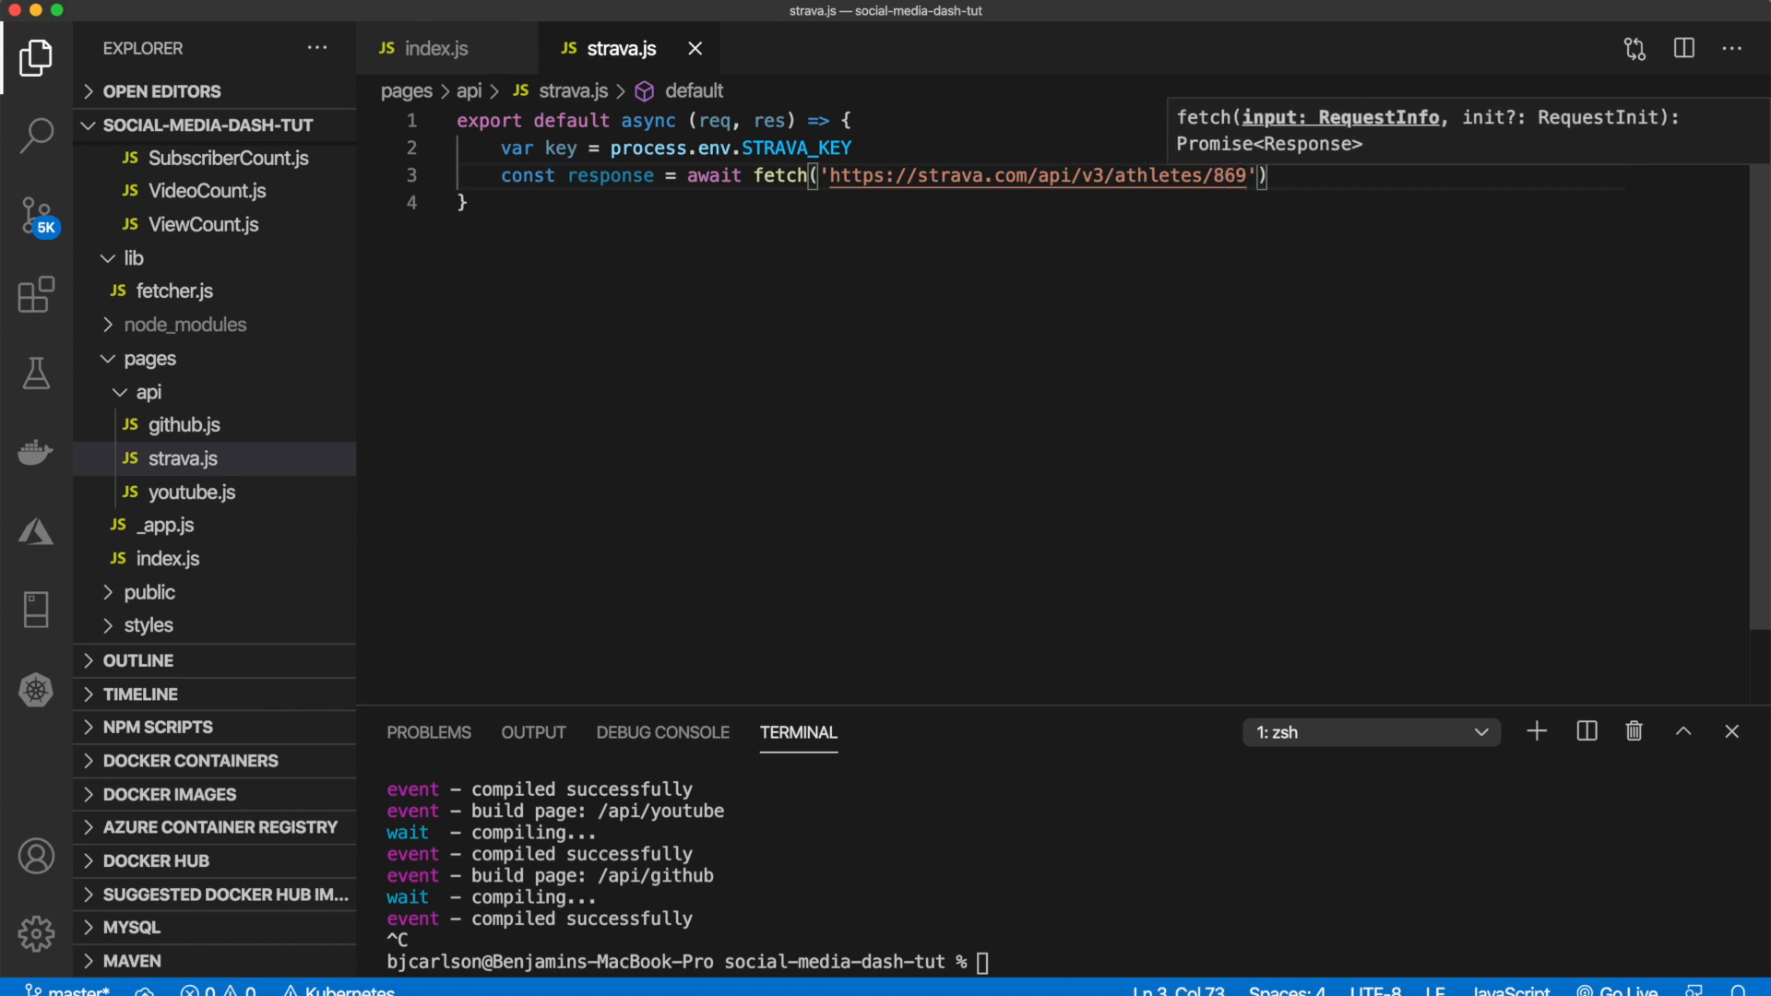
pyautogui.write('6836')
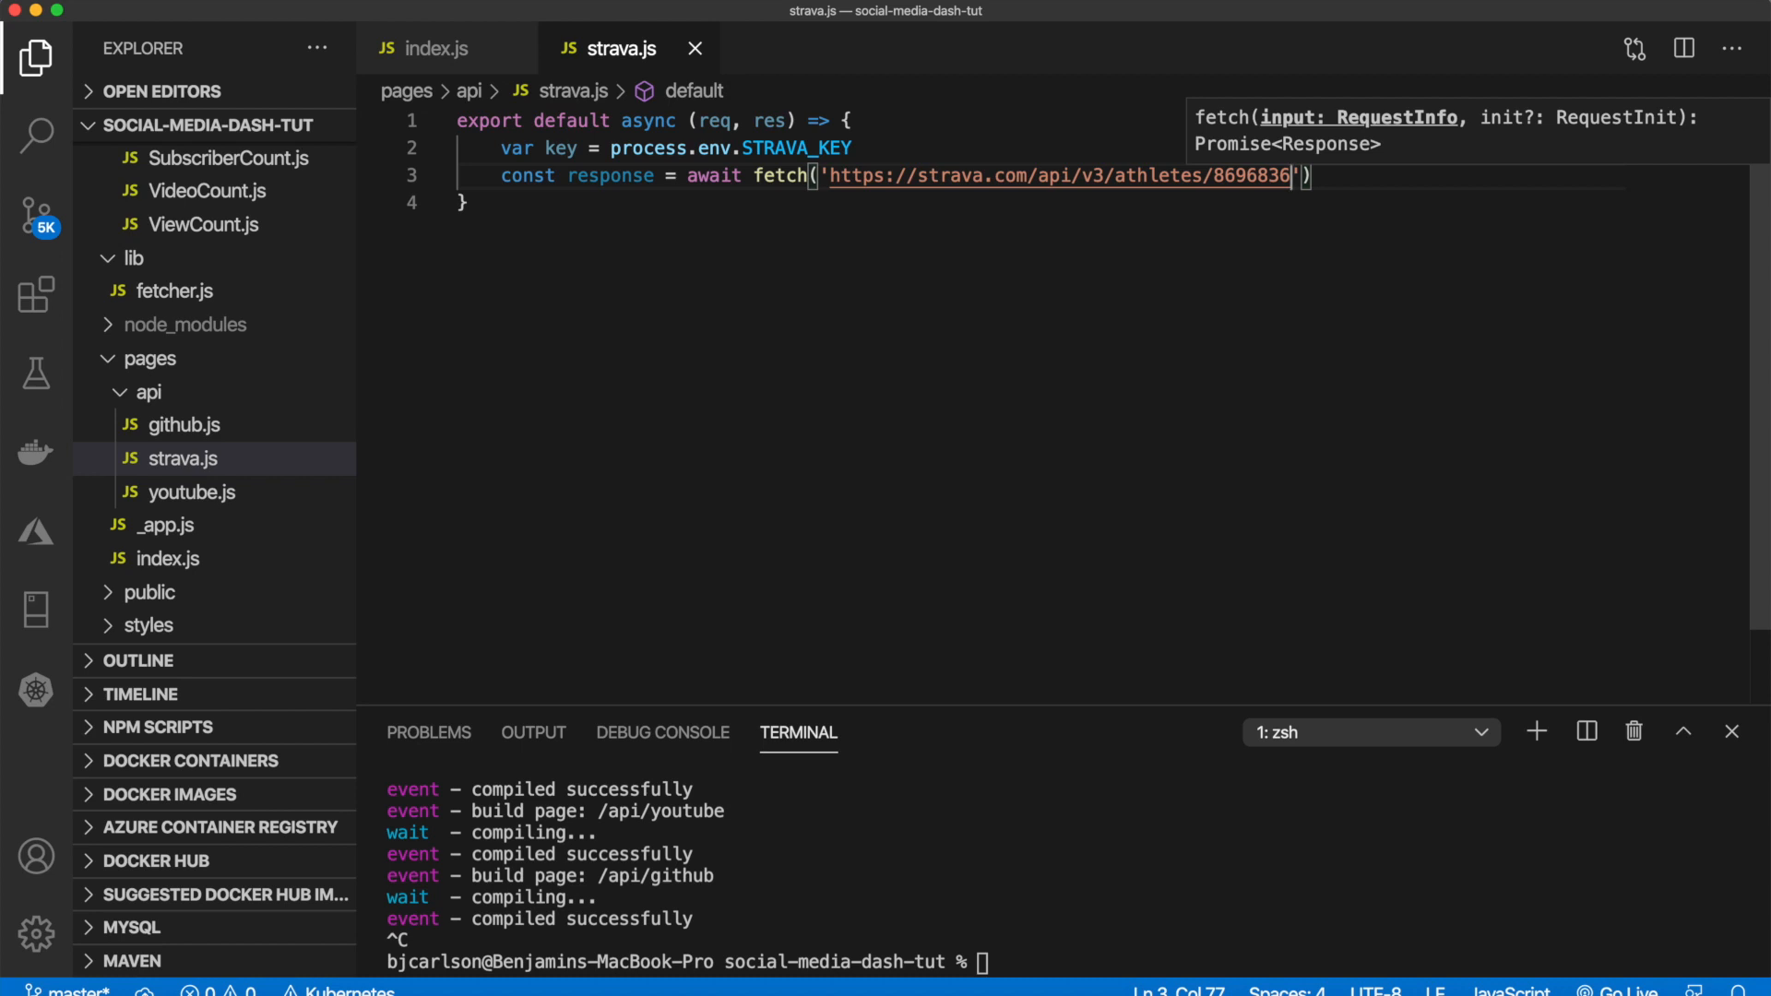
pyautogui.write('/stats')
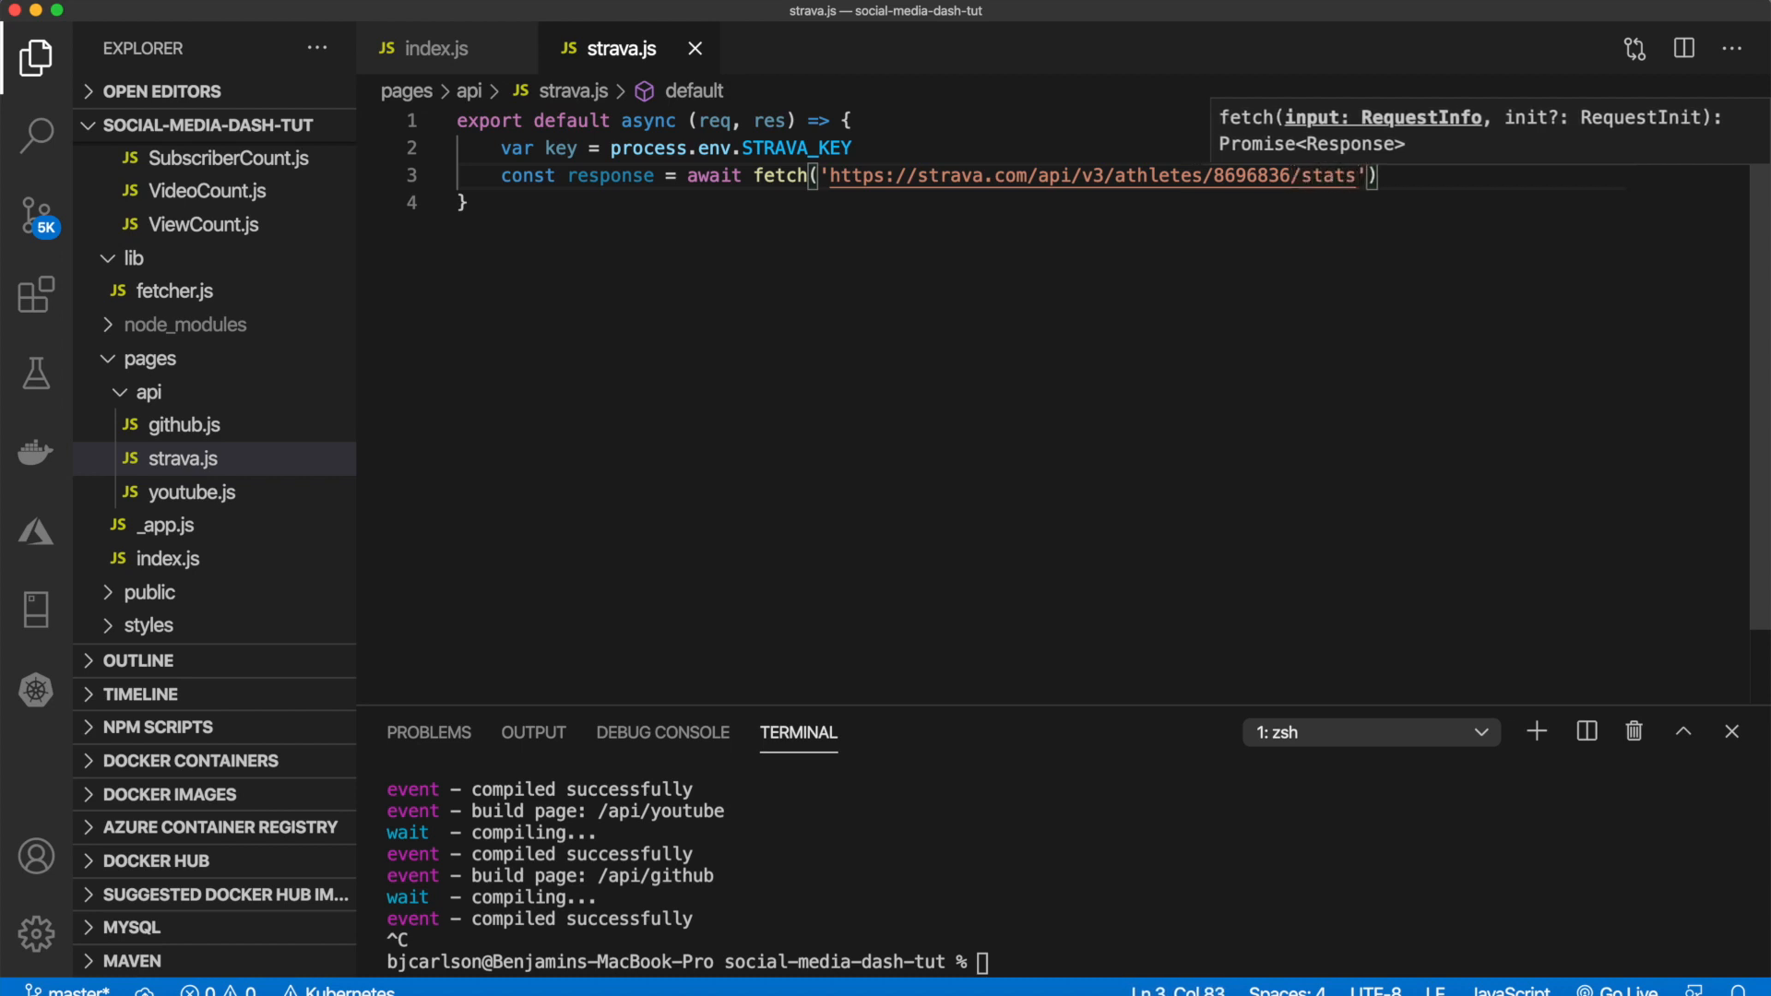
pyautogui.write('?access_')
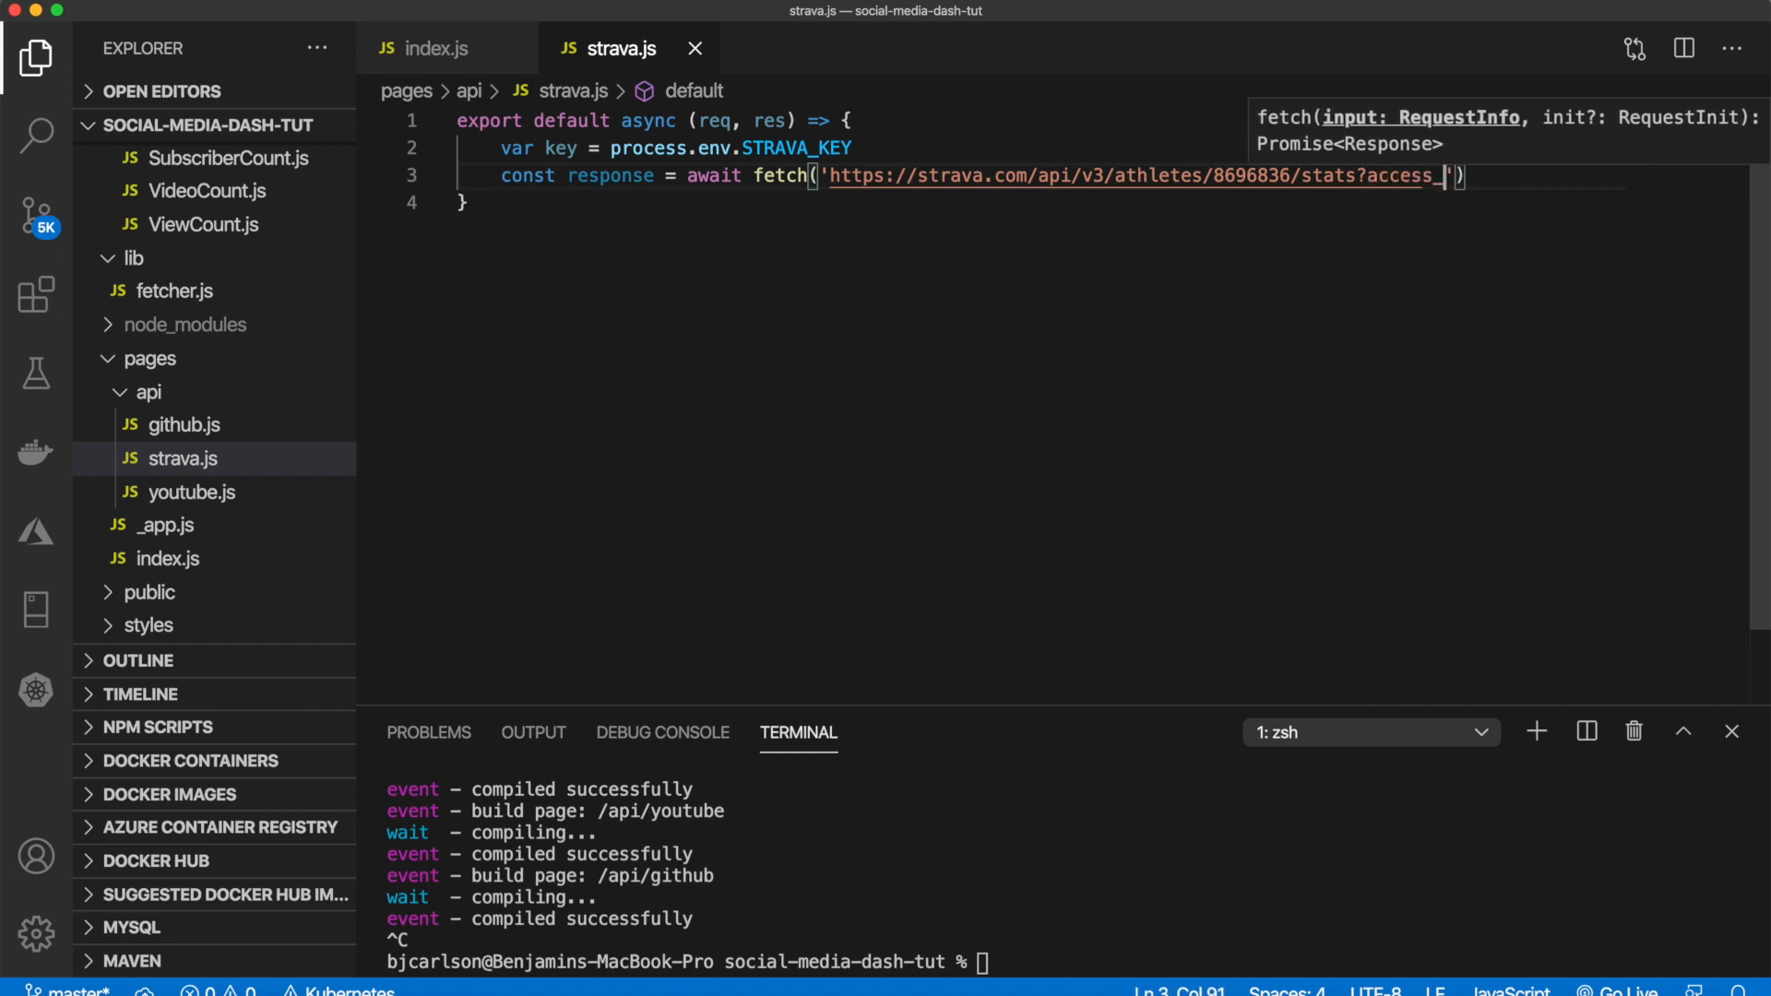
pyautogui.write('toke')
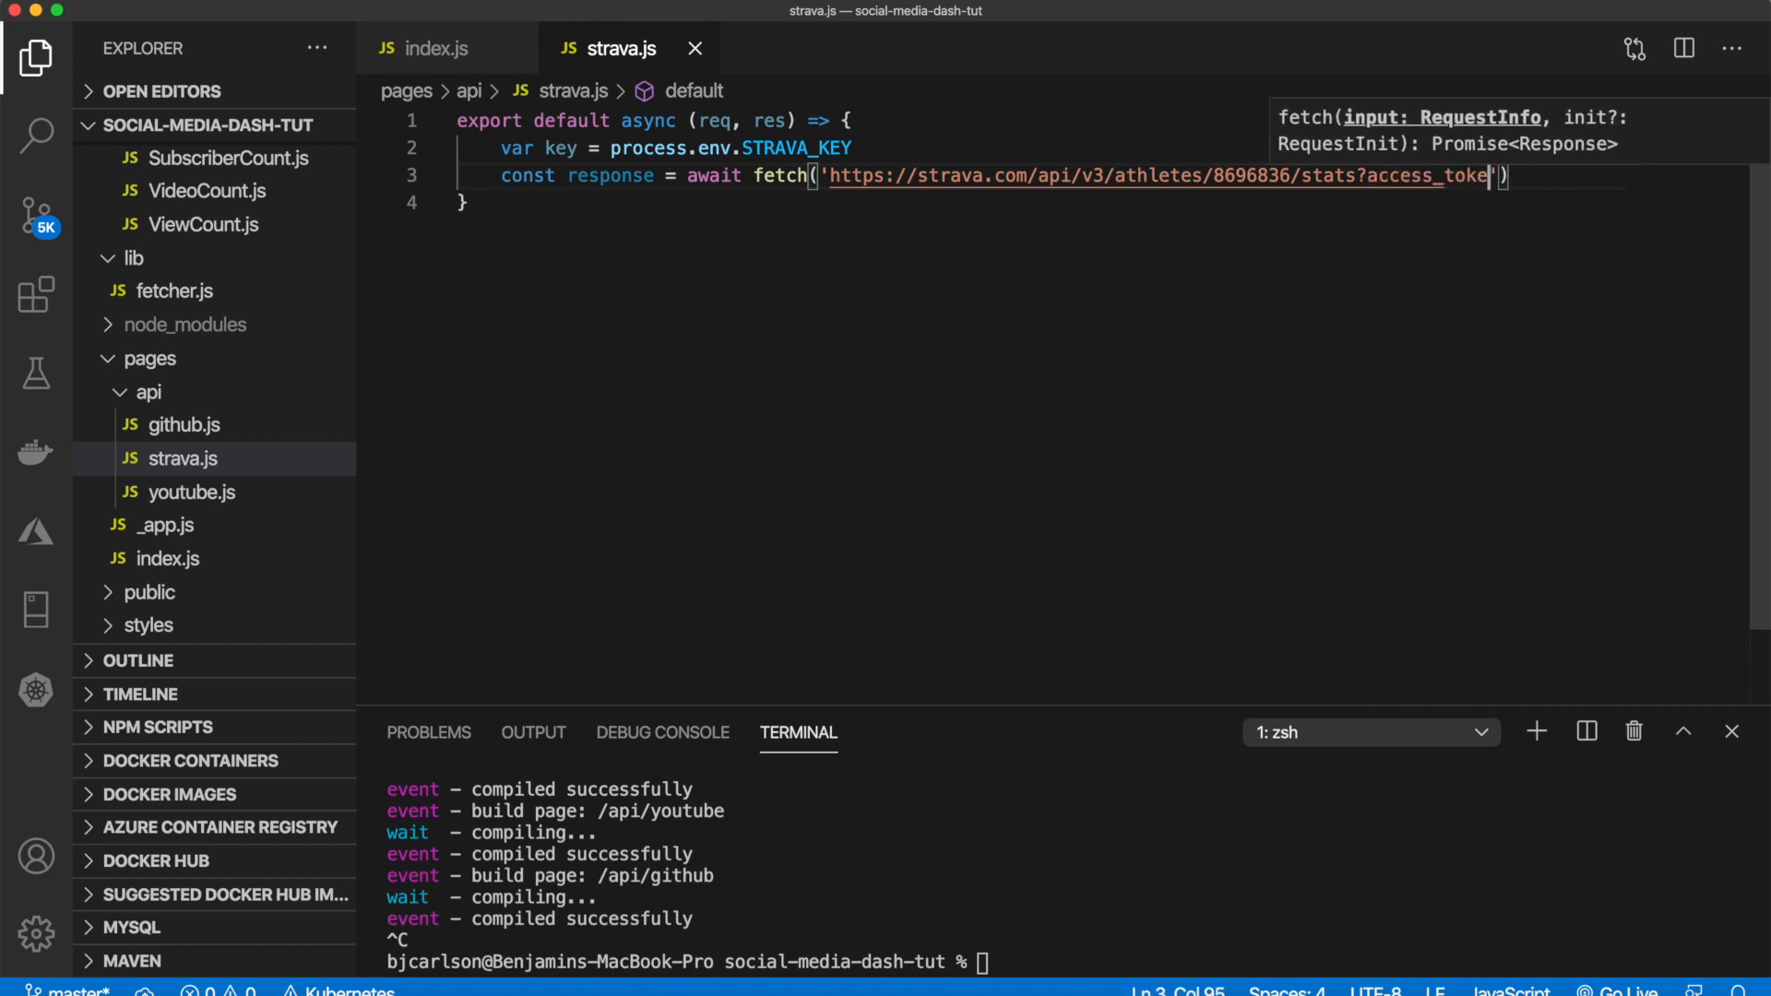
pyautogui.write('n=')
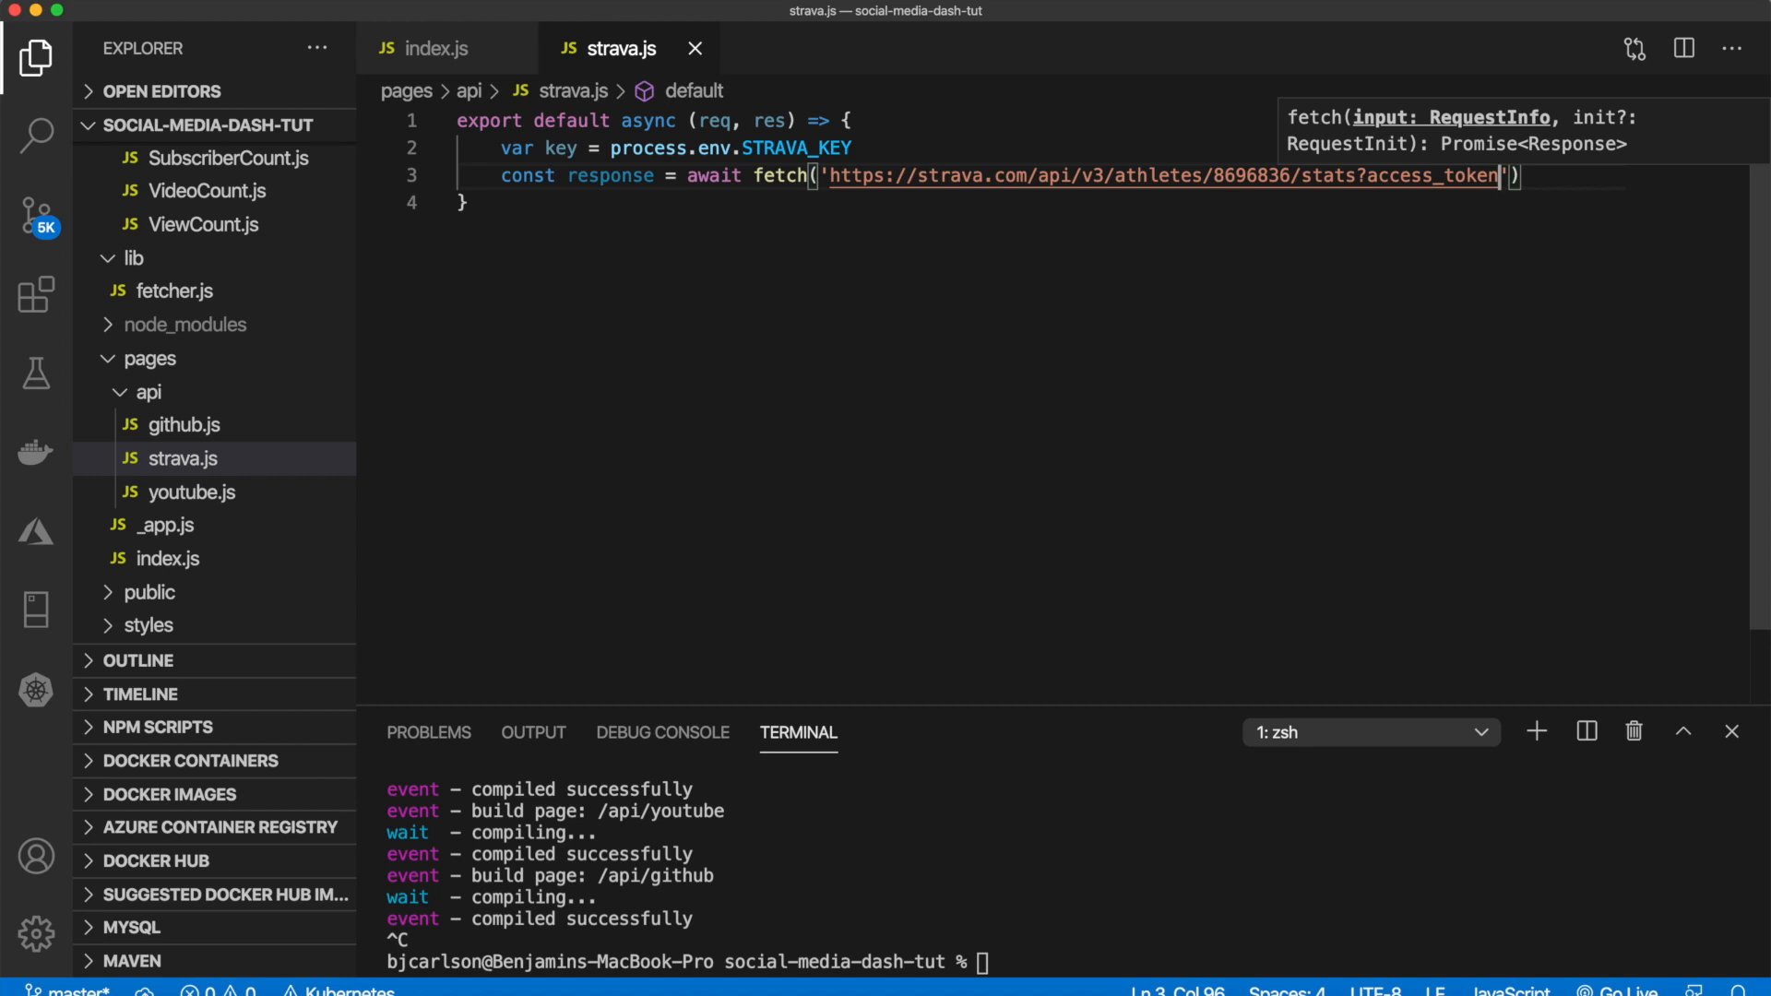
pyautogui.write("'+key")
pyautogui.press('super+s')
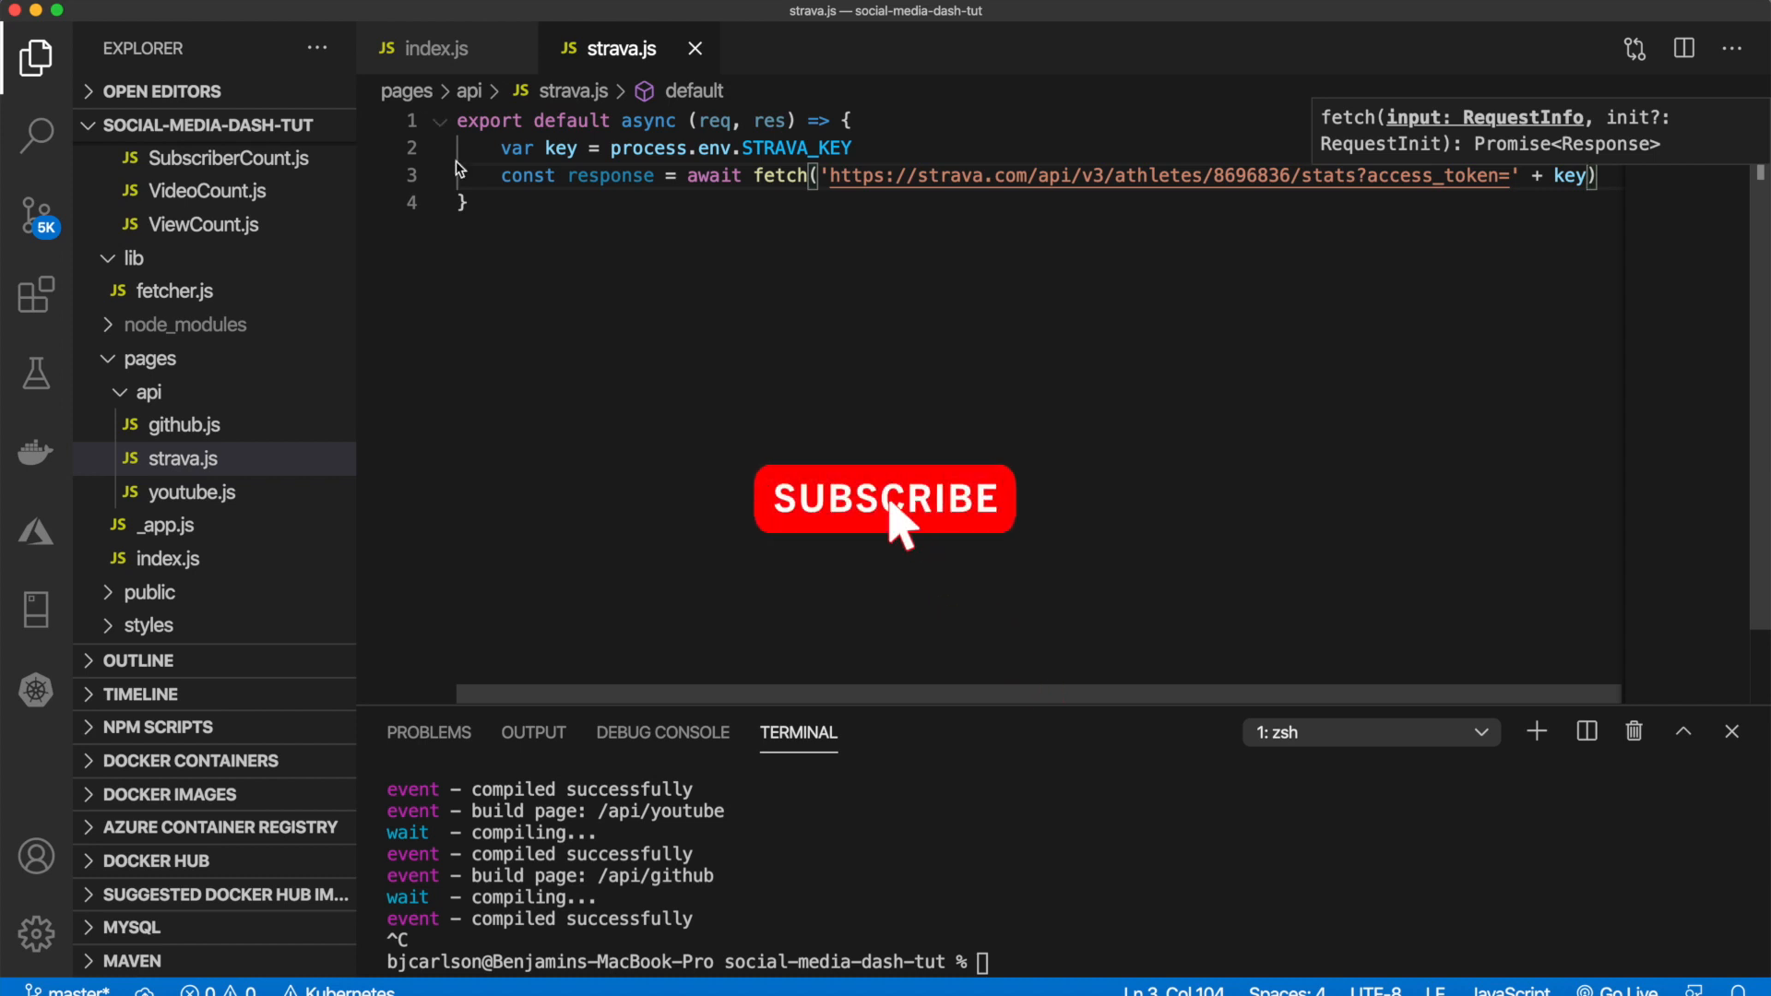
# Step: Add const json = await response.json() after the fetch call
pyautogui.press('Return')
pyautogui.write('const jso')
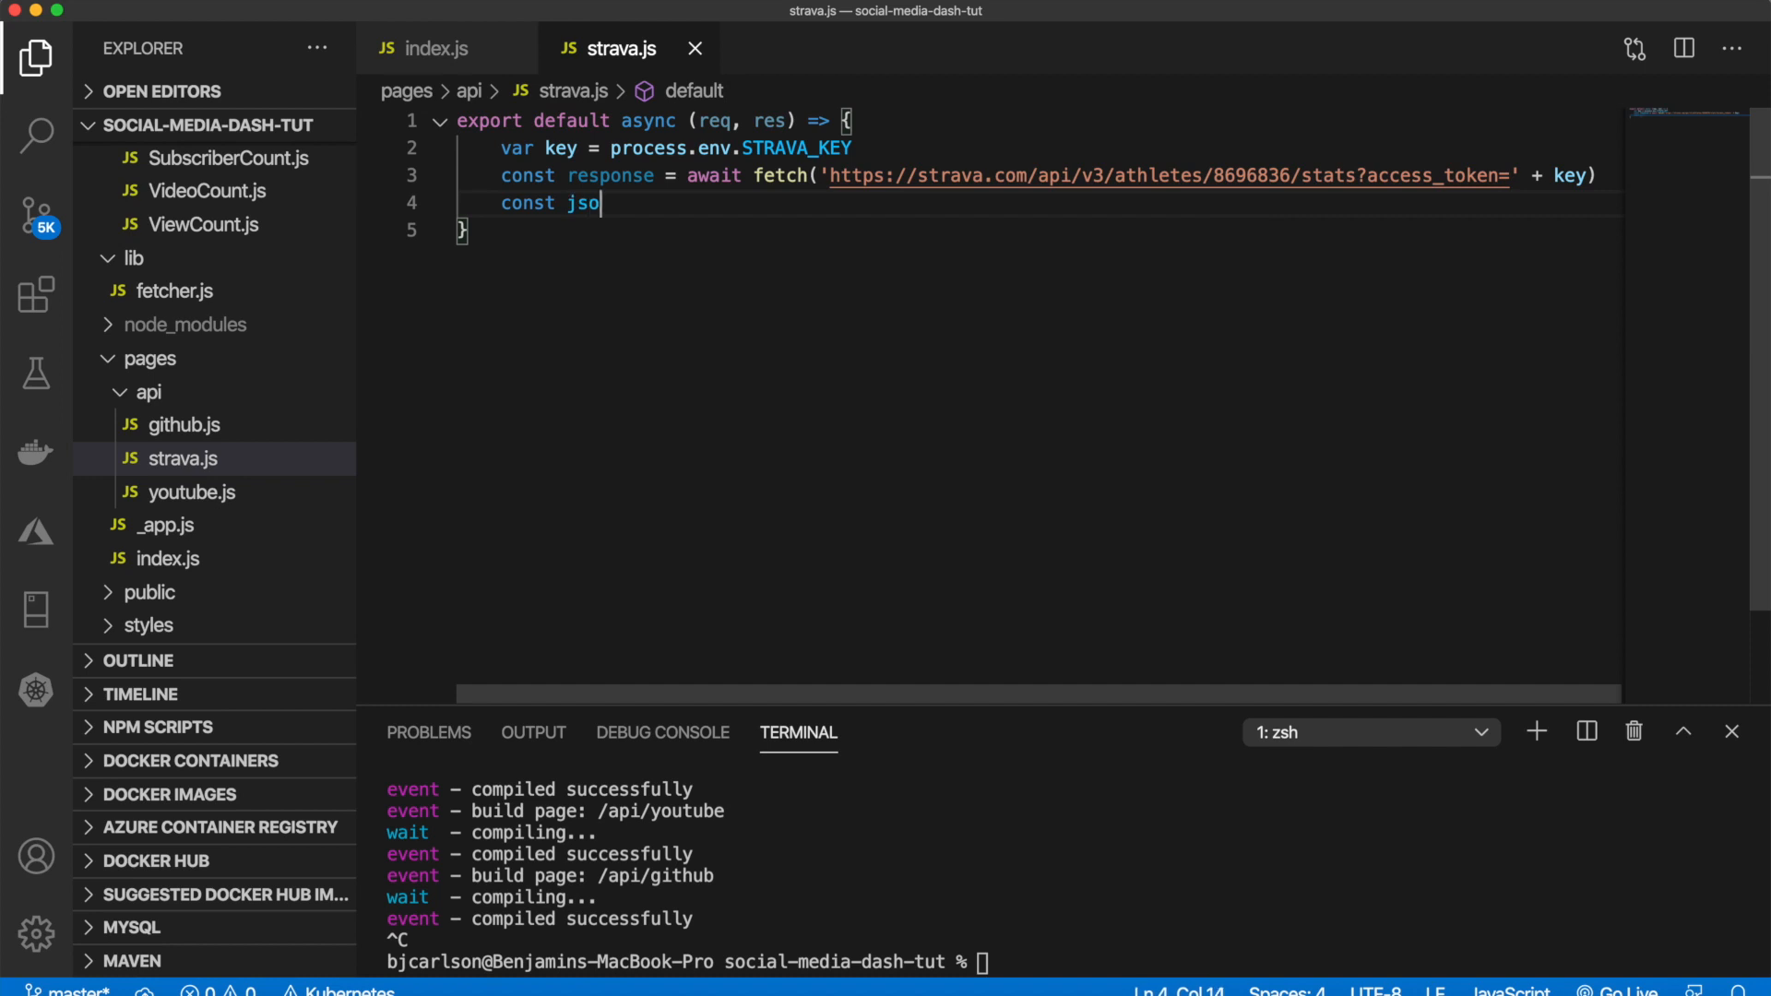
pyautogui.write('n = await res')
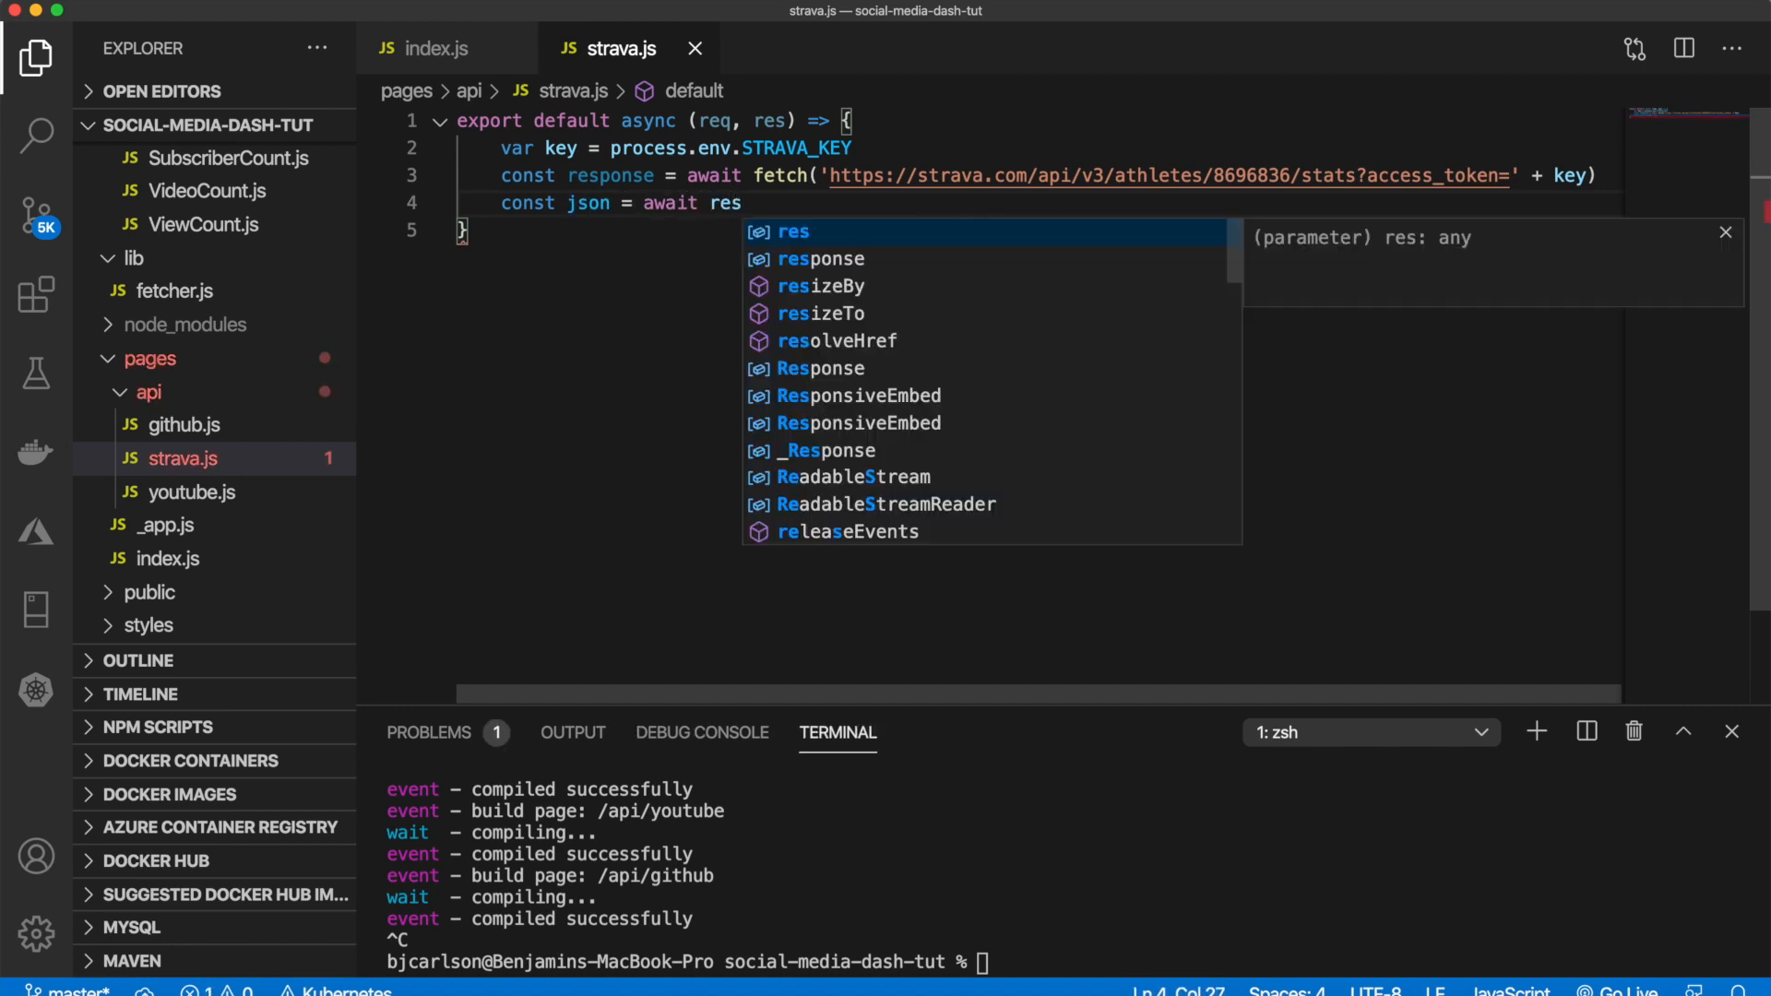
pyautogui.press('Escape')
pyautogui.write('po')
pyautogui.press('Tab')
pyautogui.write('.json(')
pyautogui.press('Return')
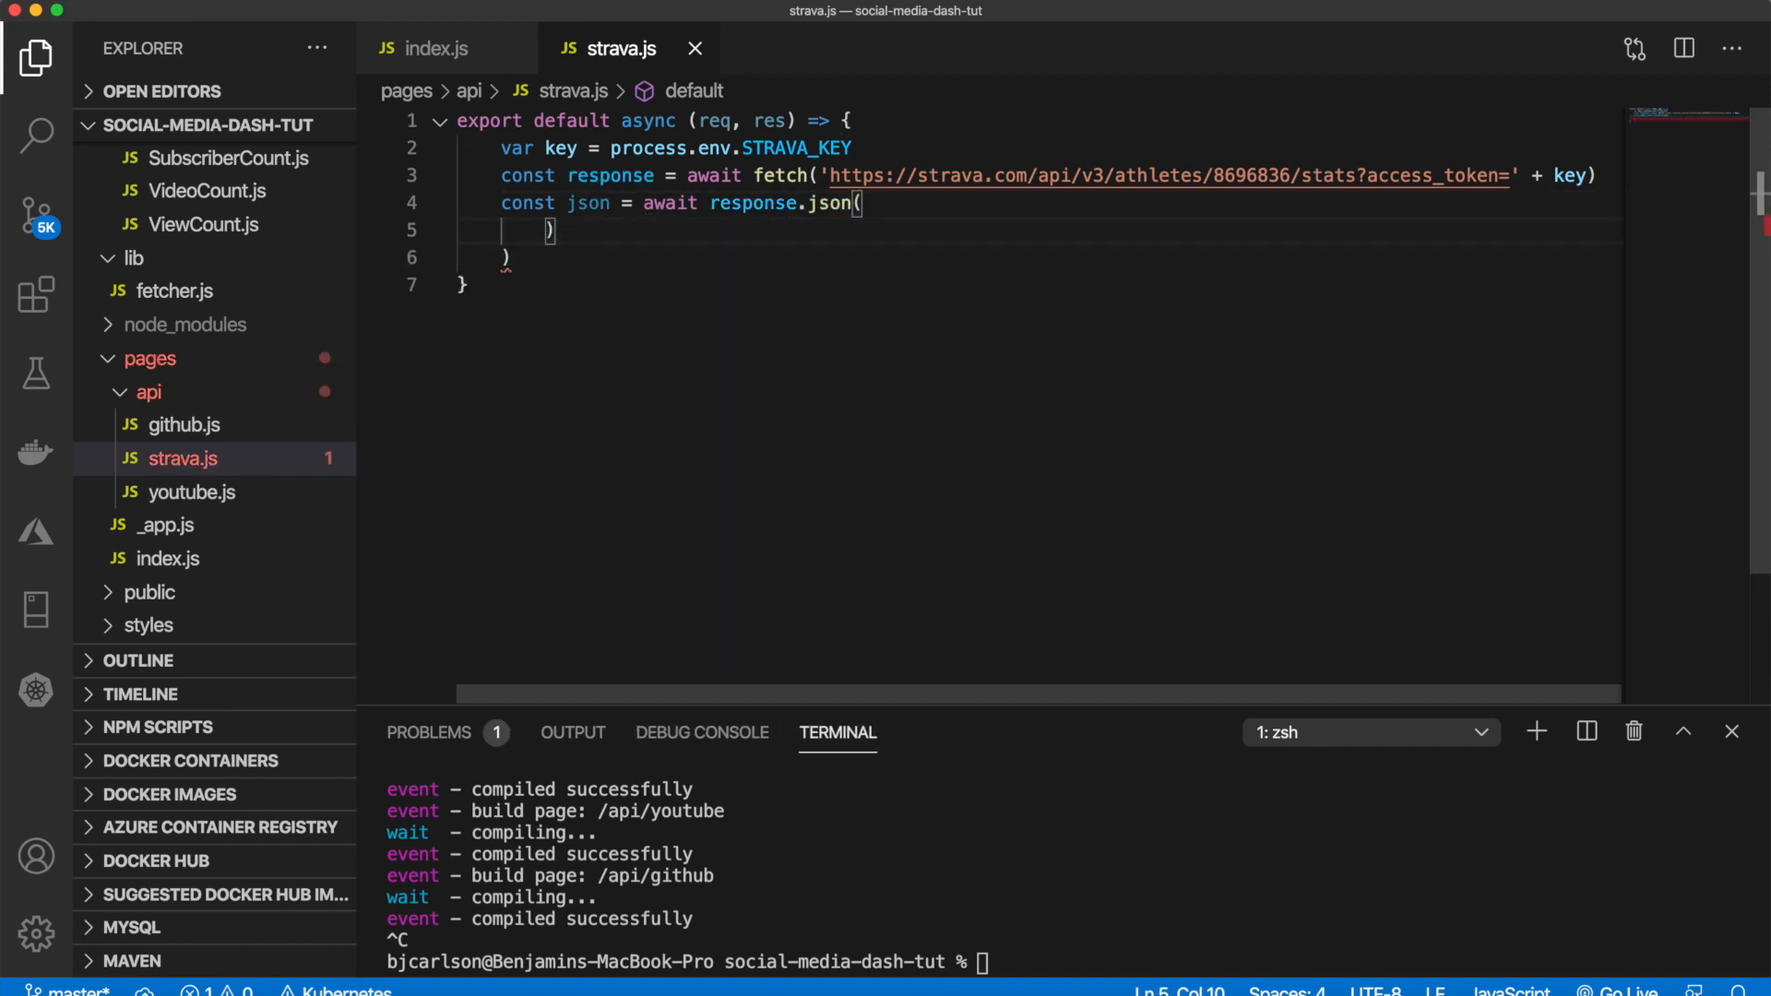
pyautogui.press('super+z')
pyautogui.press('End')
# Step: Destructure count and distance from json.all_run_totals, check its type, and switch to the browser
pyautogui.press('Return')
pyautogui.write('const ')
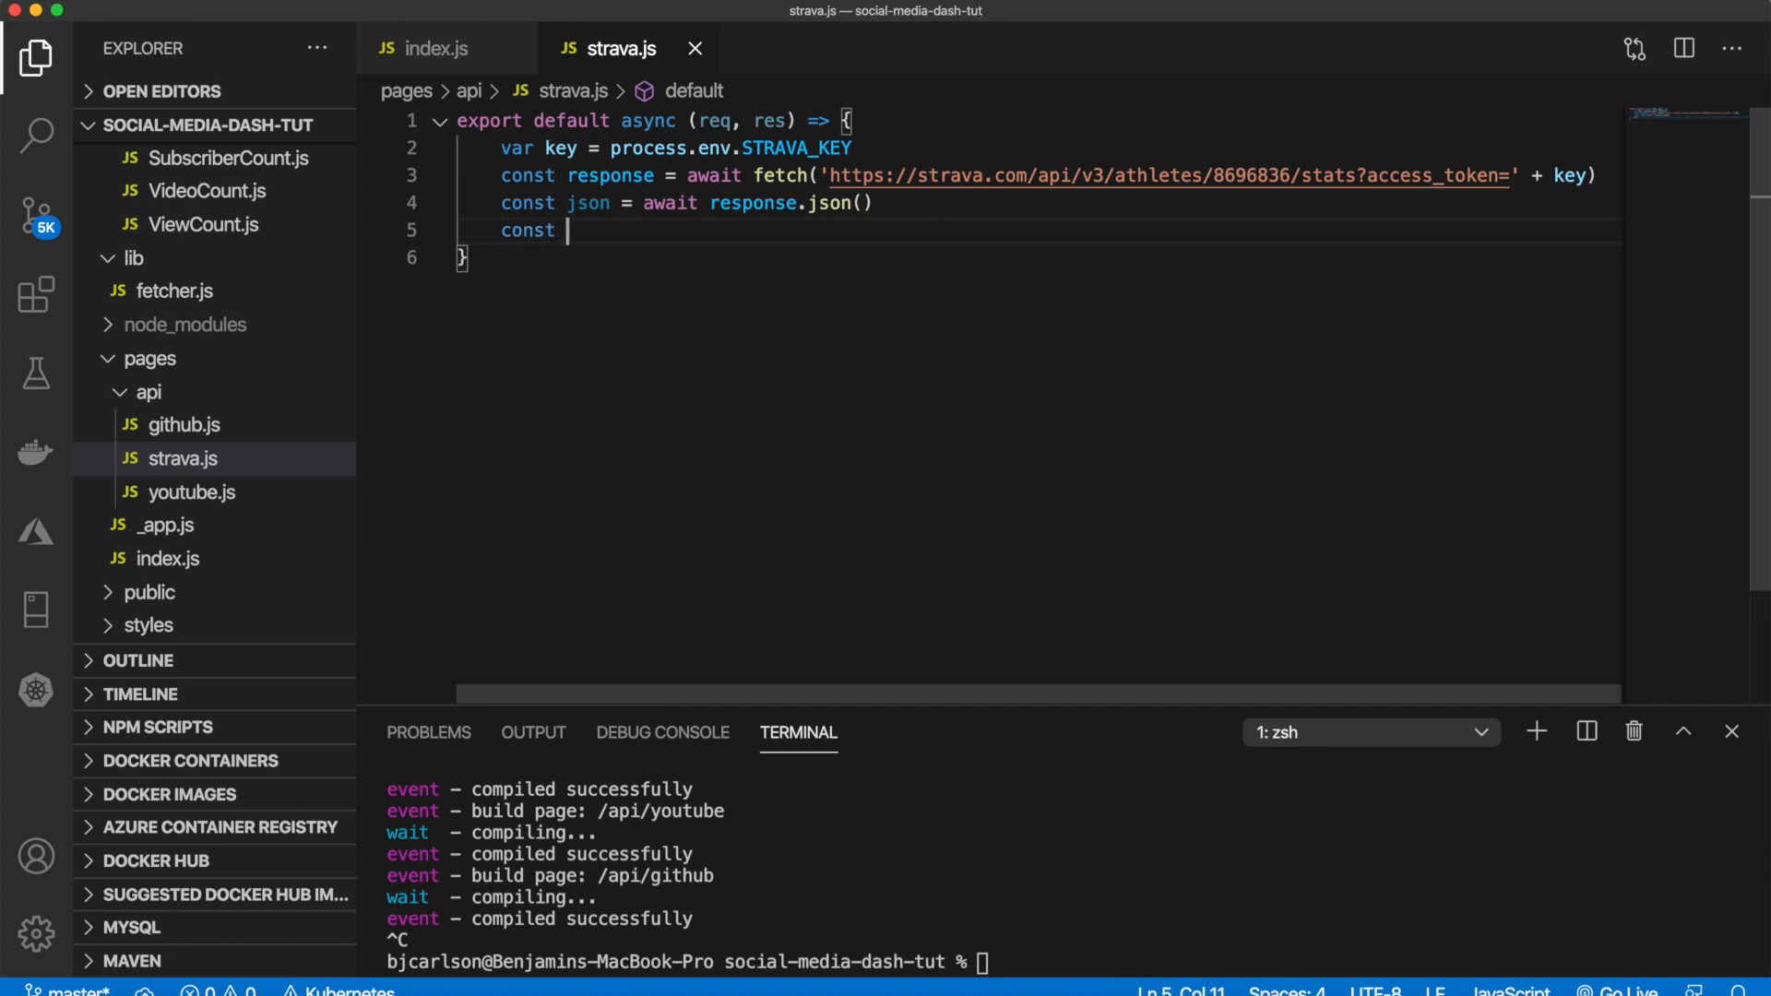
pyautogui.write('{')
pyautogui.press('BackSpace')
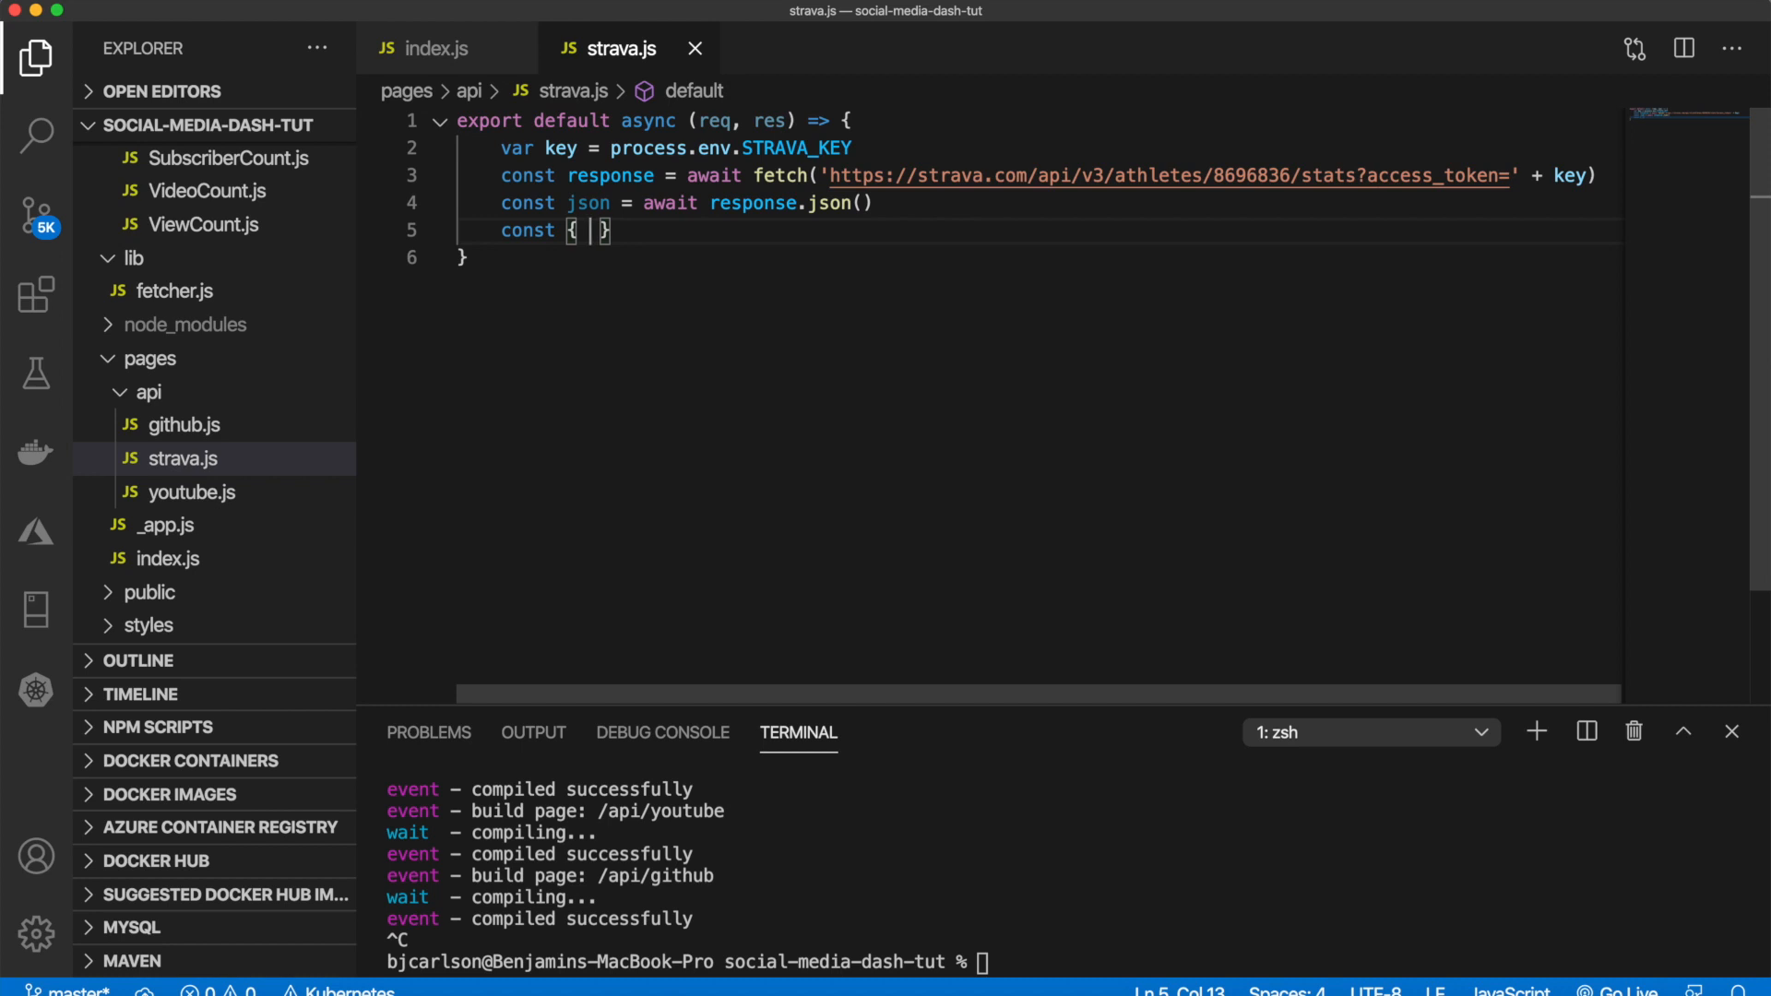
pyautogui.write('count, ')
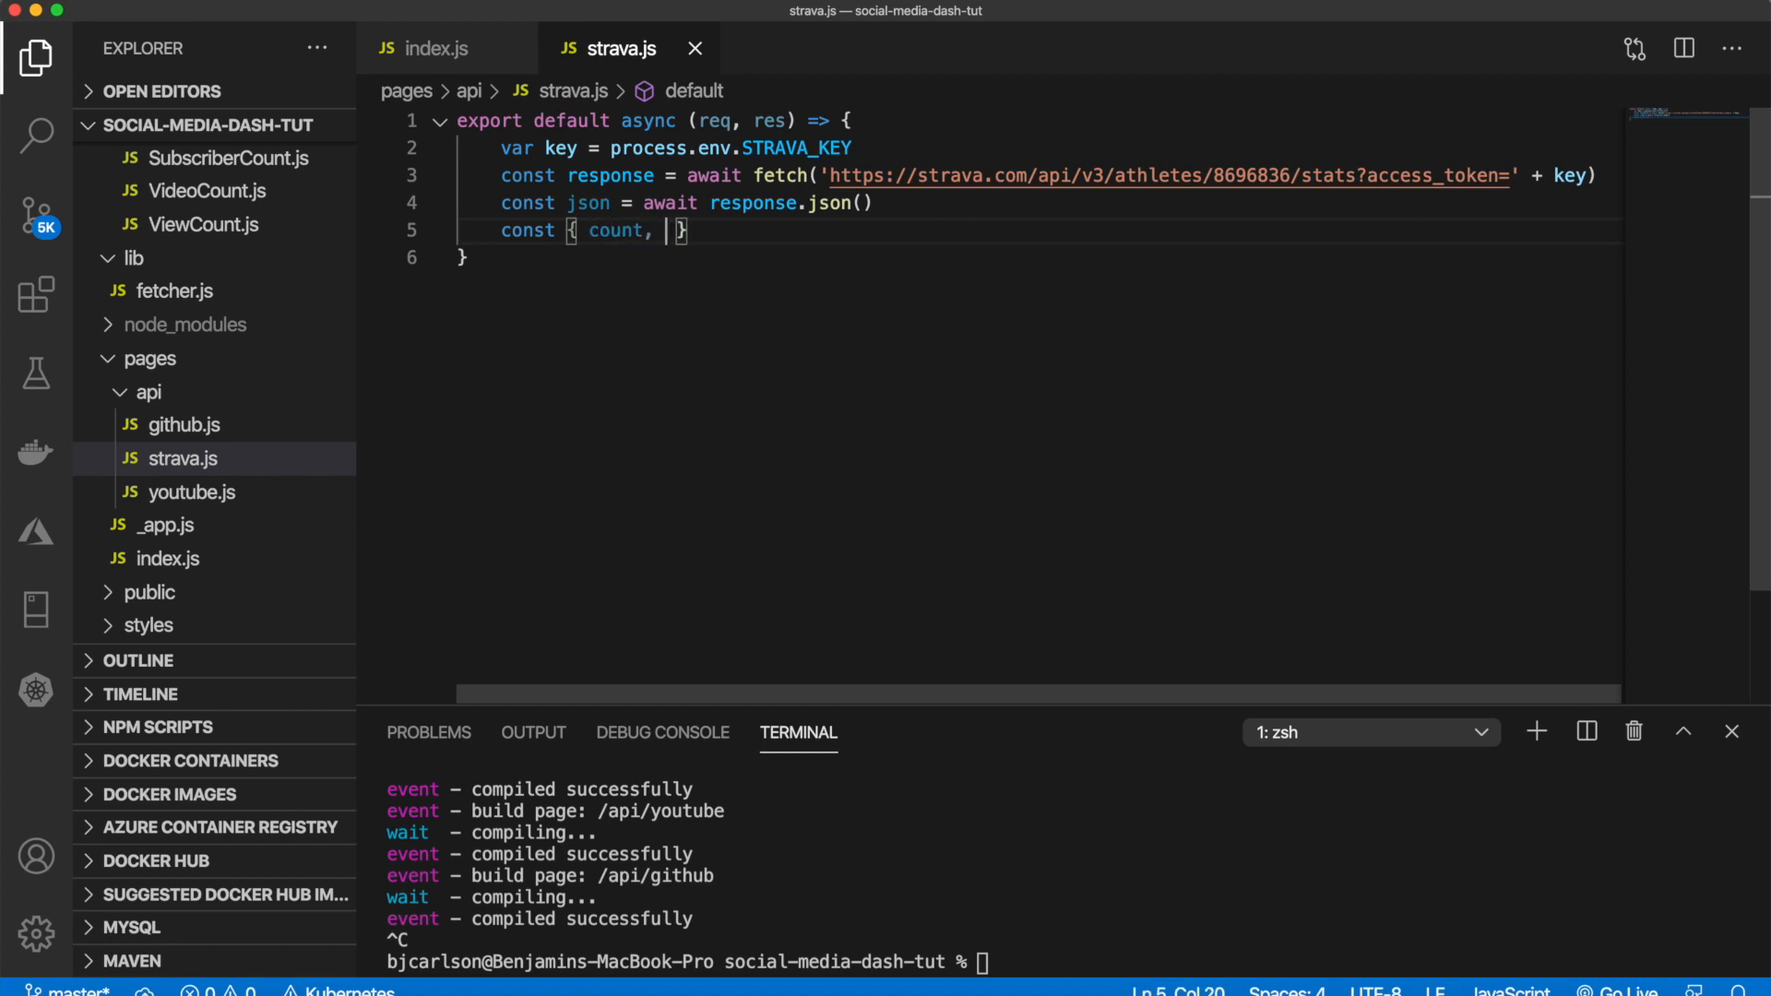
pyautogui.write('distance')
pyautogui.press('Right')
pyautogui.write('= json.all')
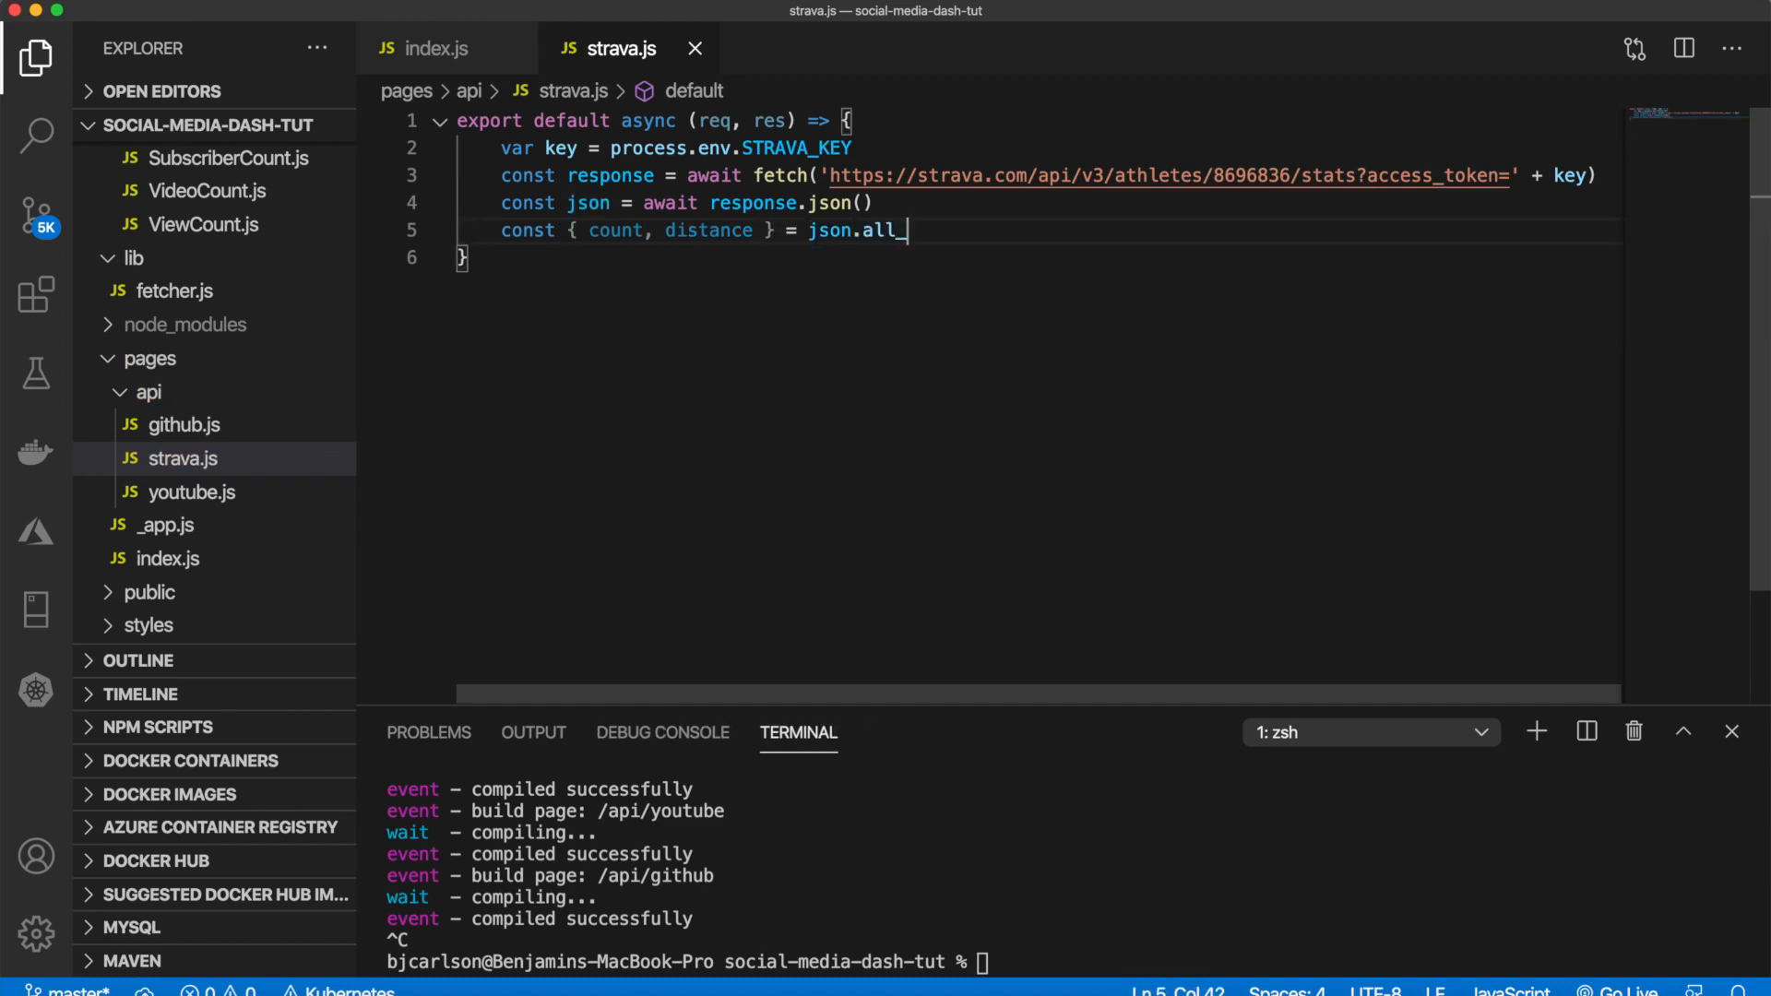
pyautogui.write('_run_totals')
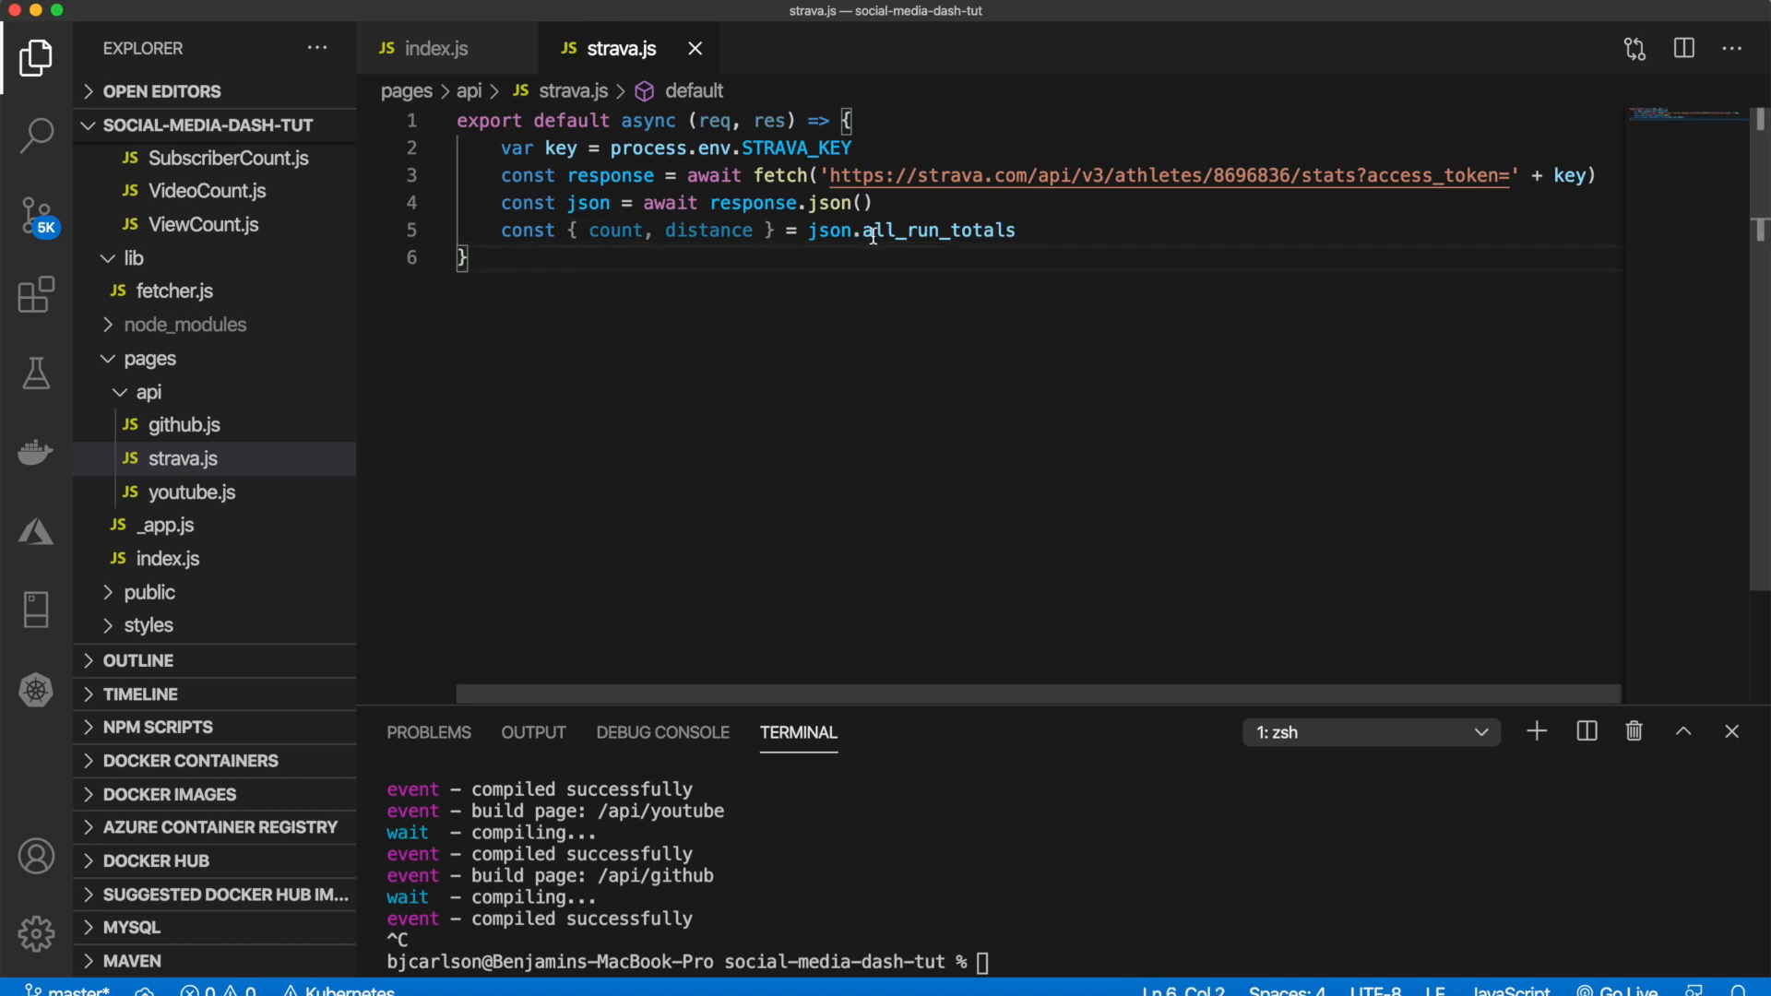
pyautogui.doubleClick(877, 232)
pyautogui.click(1015, 233)
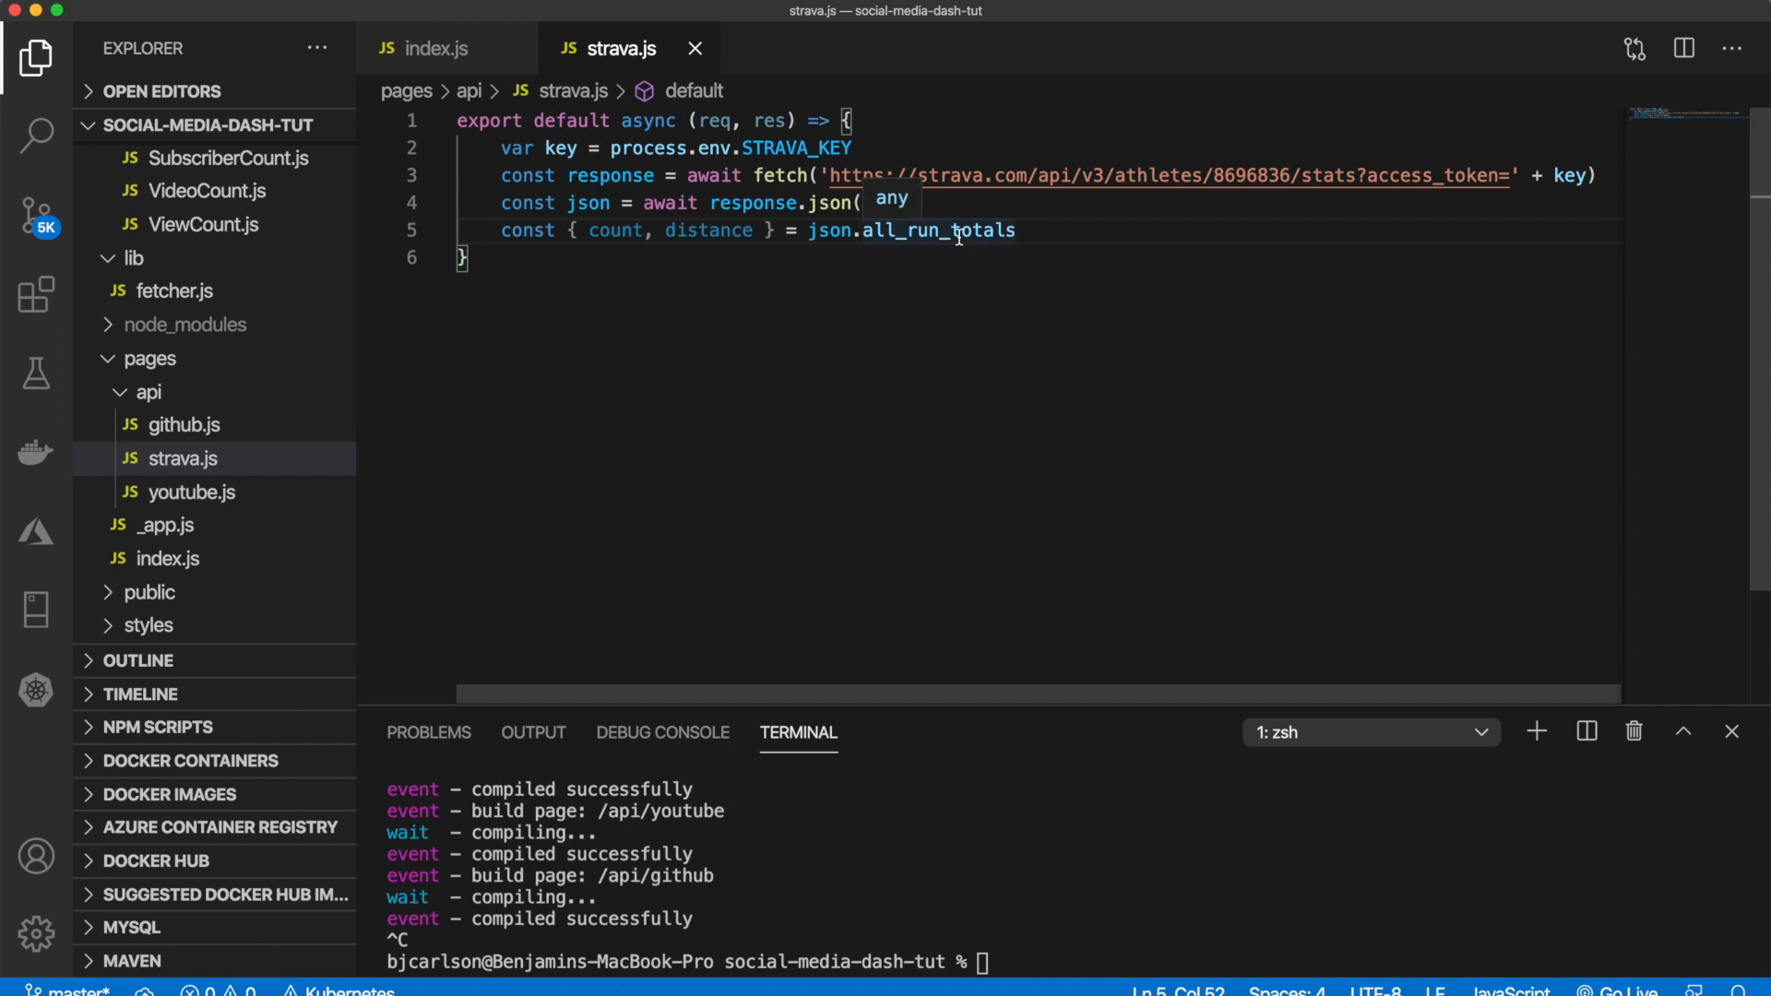
pyautogui.press('super+Tab')
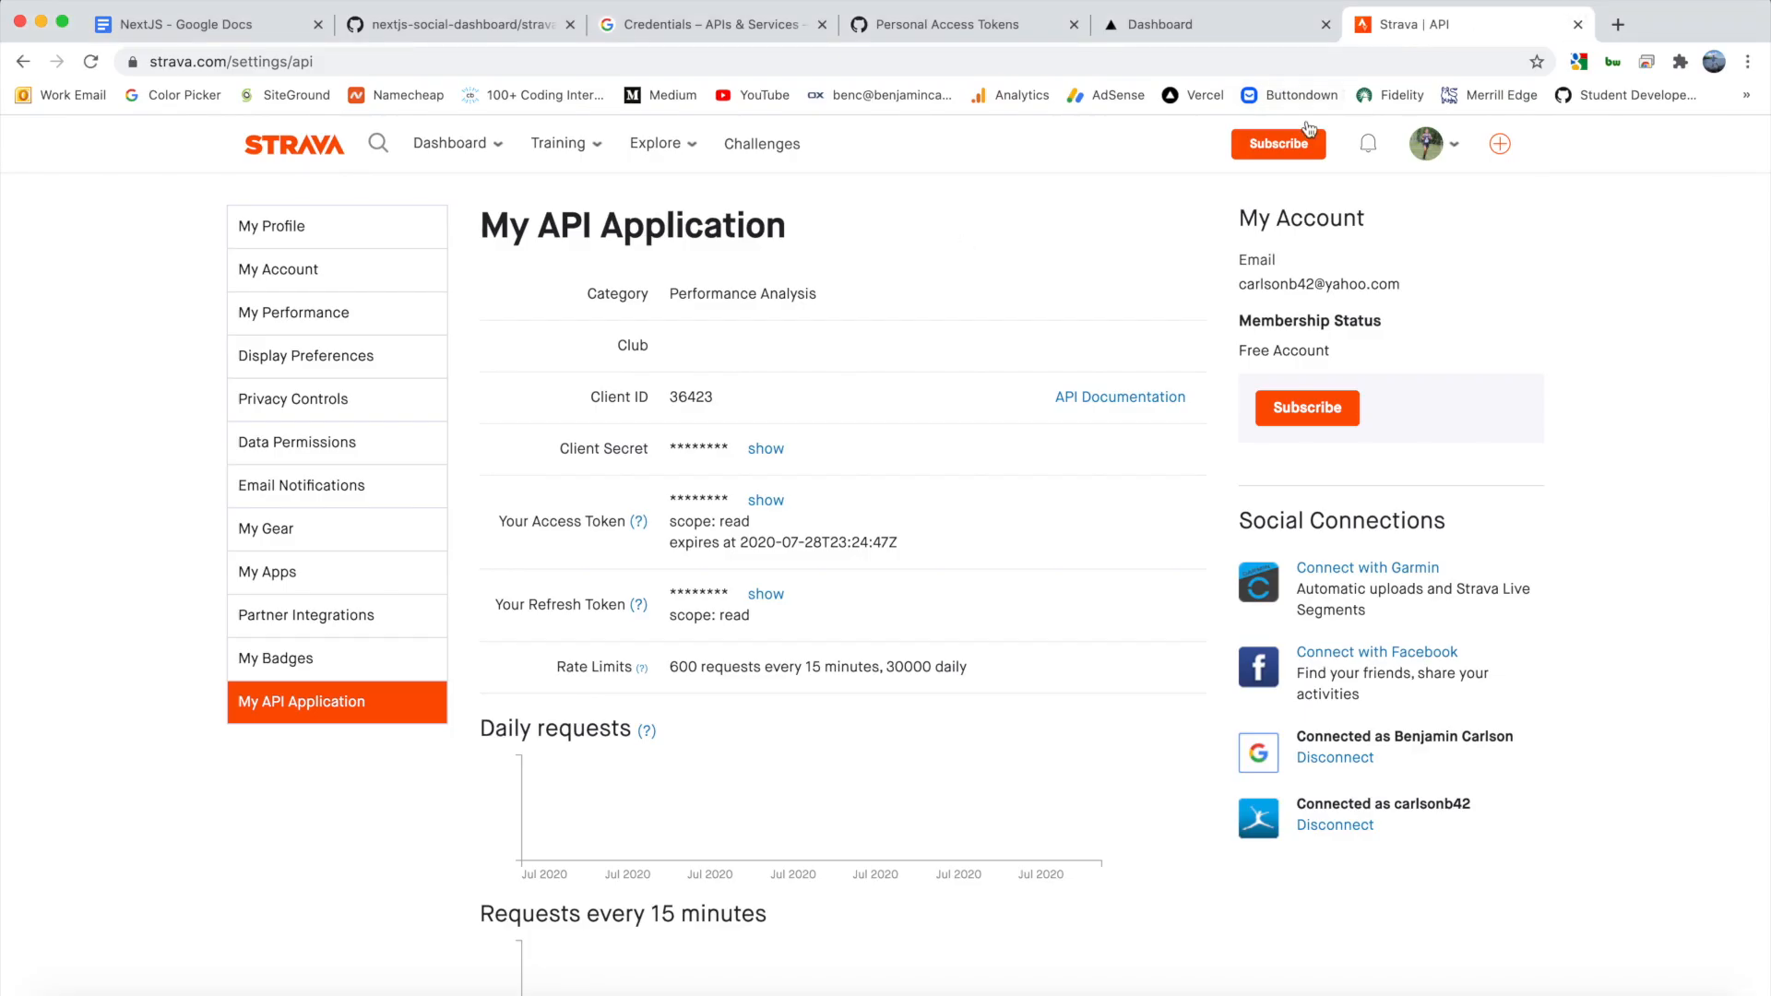
# Step: Search 'strava api', open the API reference and jump to Get Athlete Stats, noting the /athletes/{id}/stats path
pyautogui.click(1618, 24)
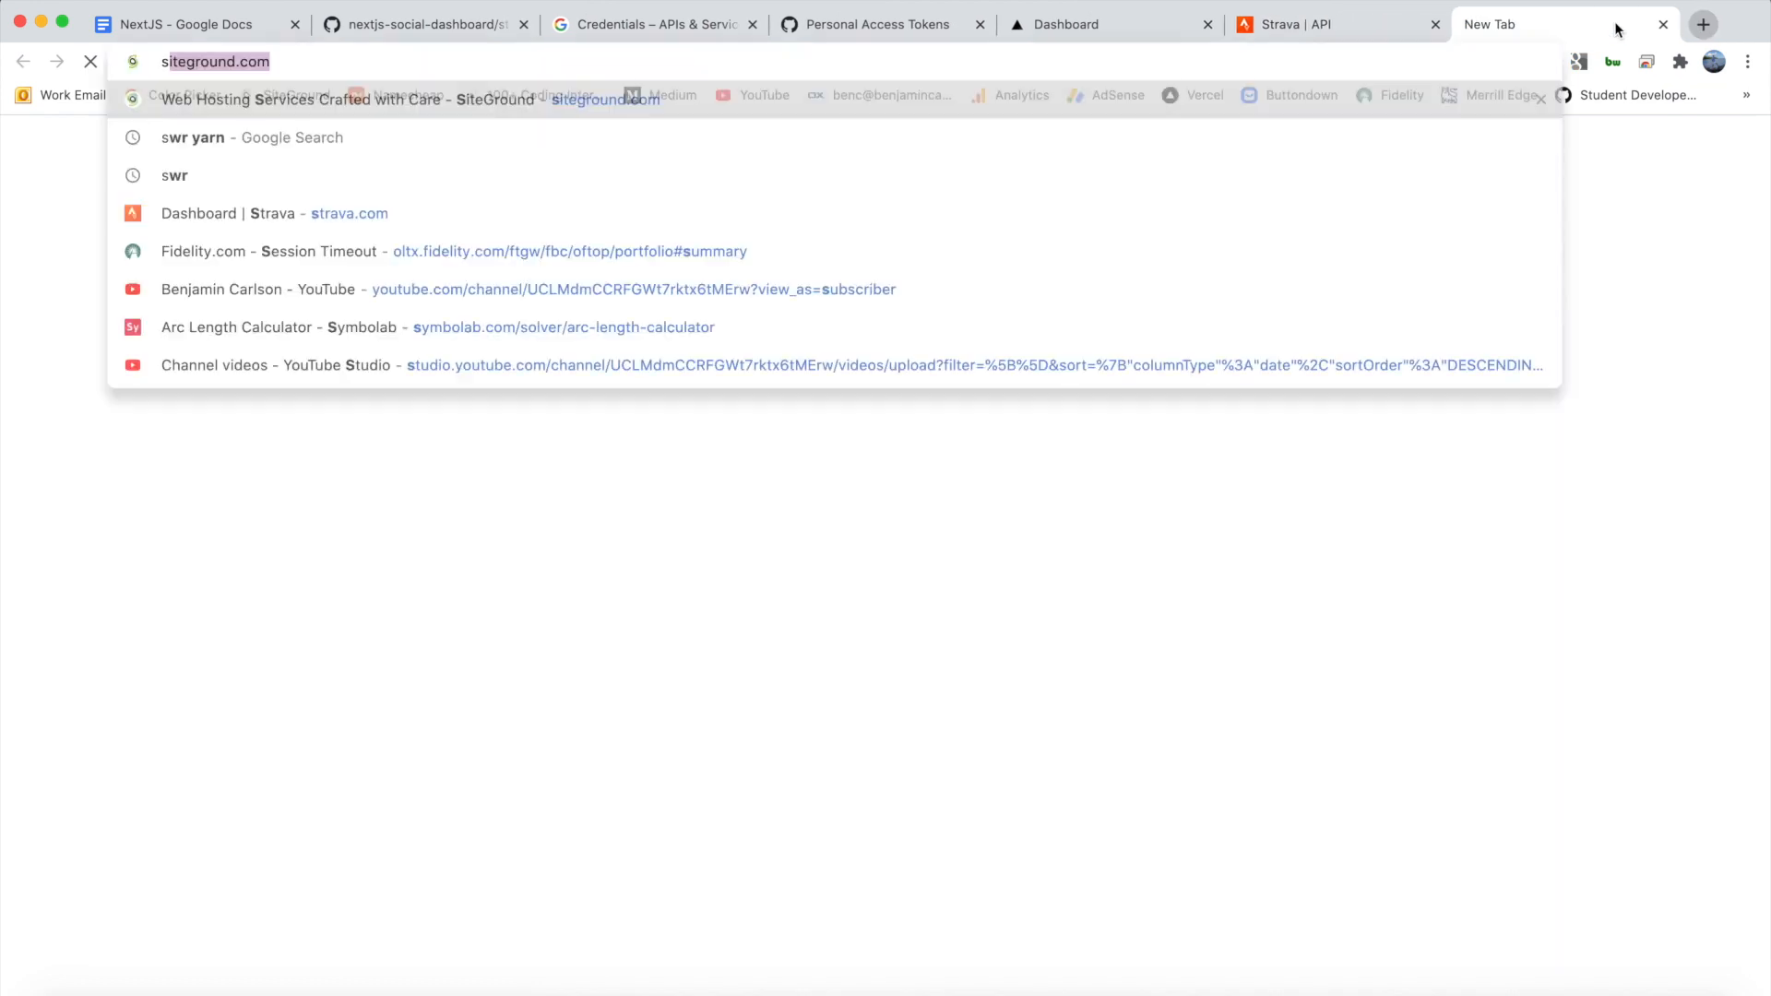
pyautogui.write('st')
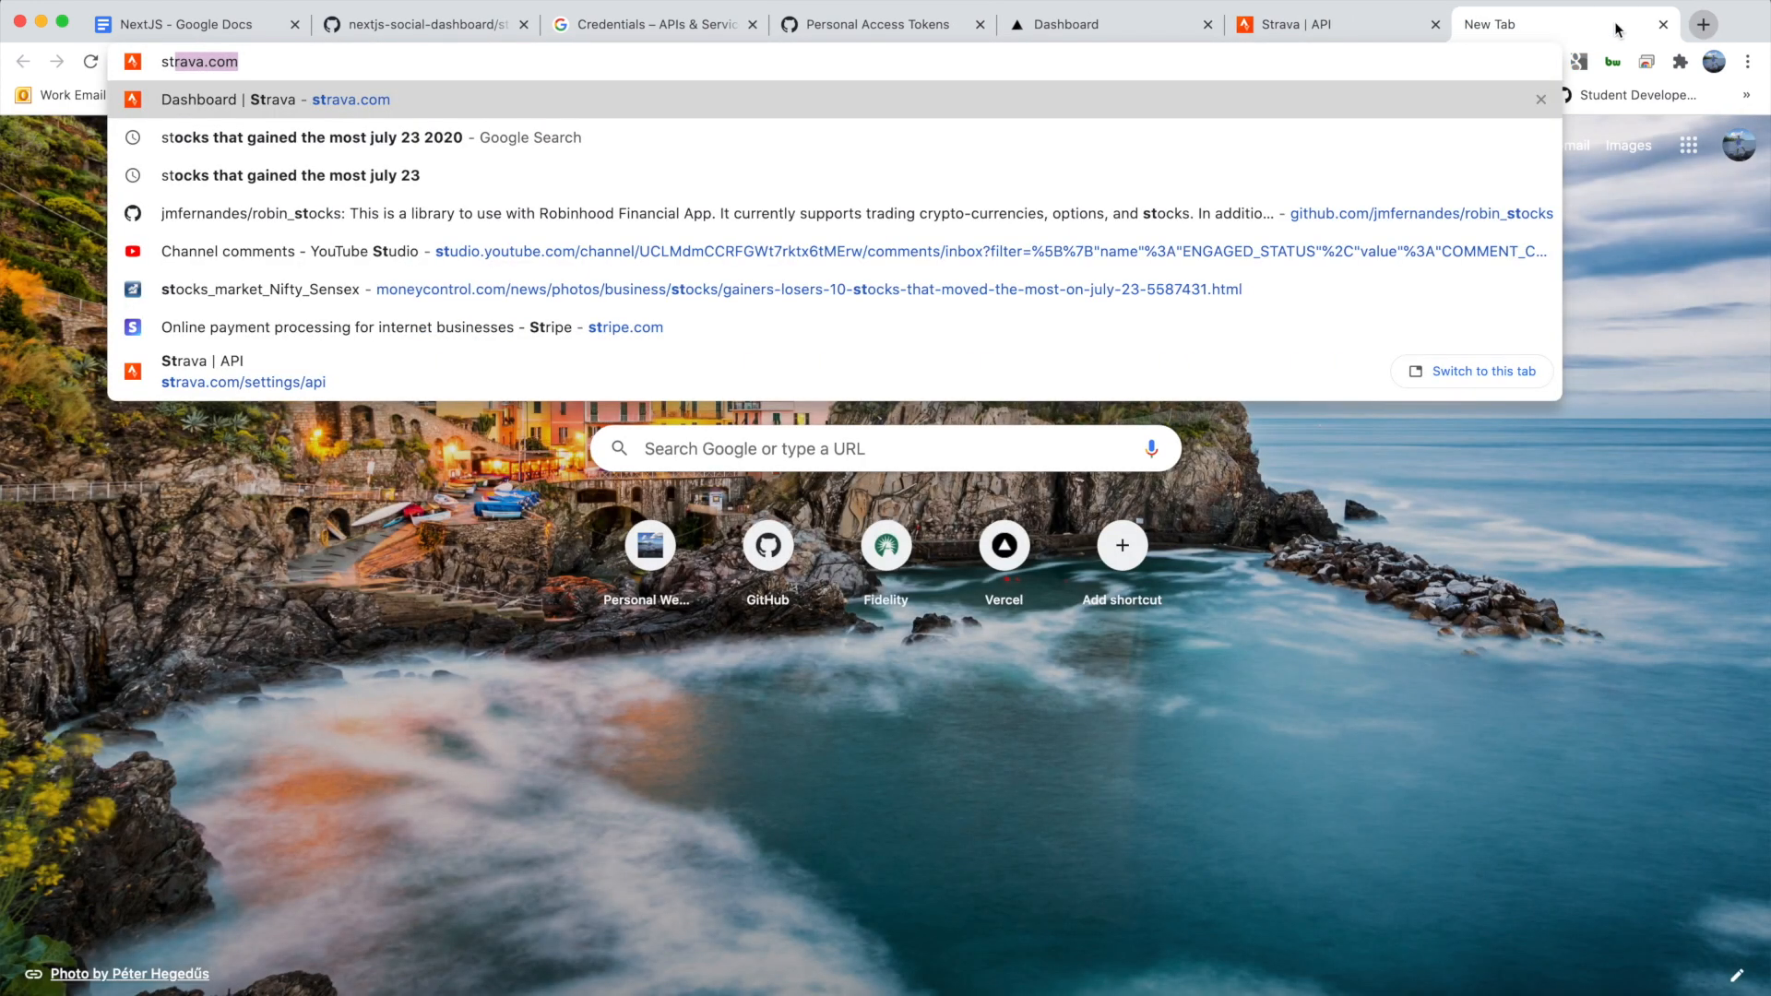
pyautogui.write('rava api')
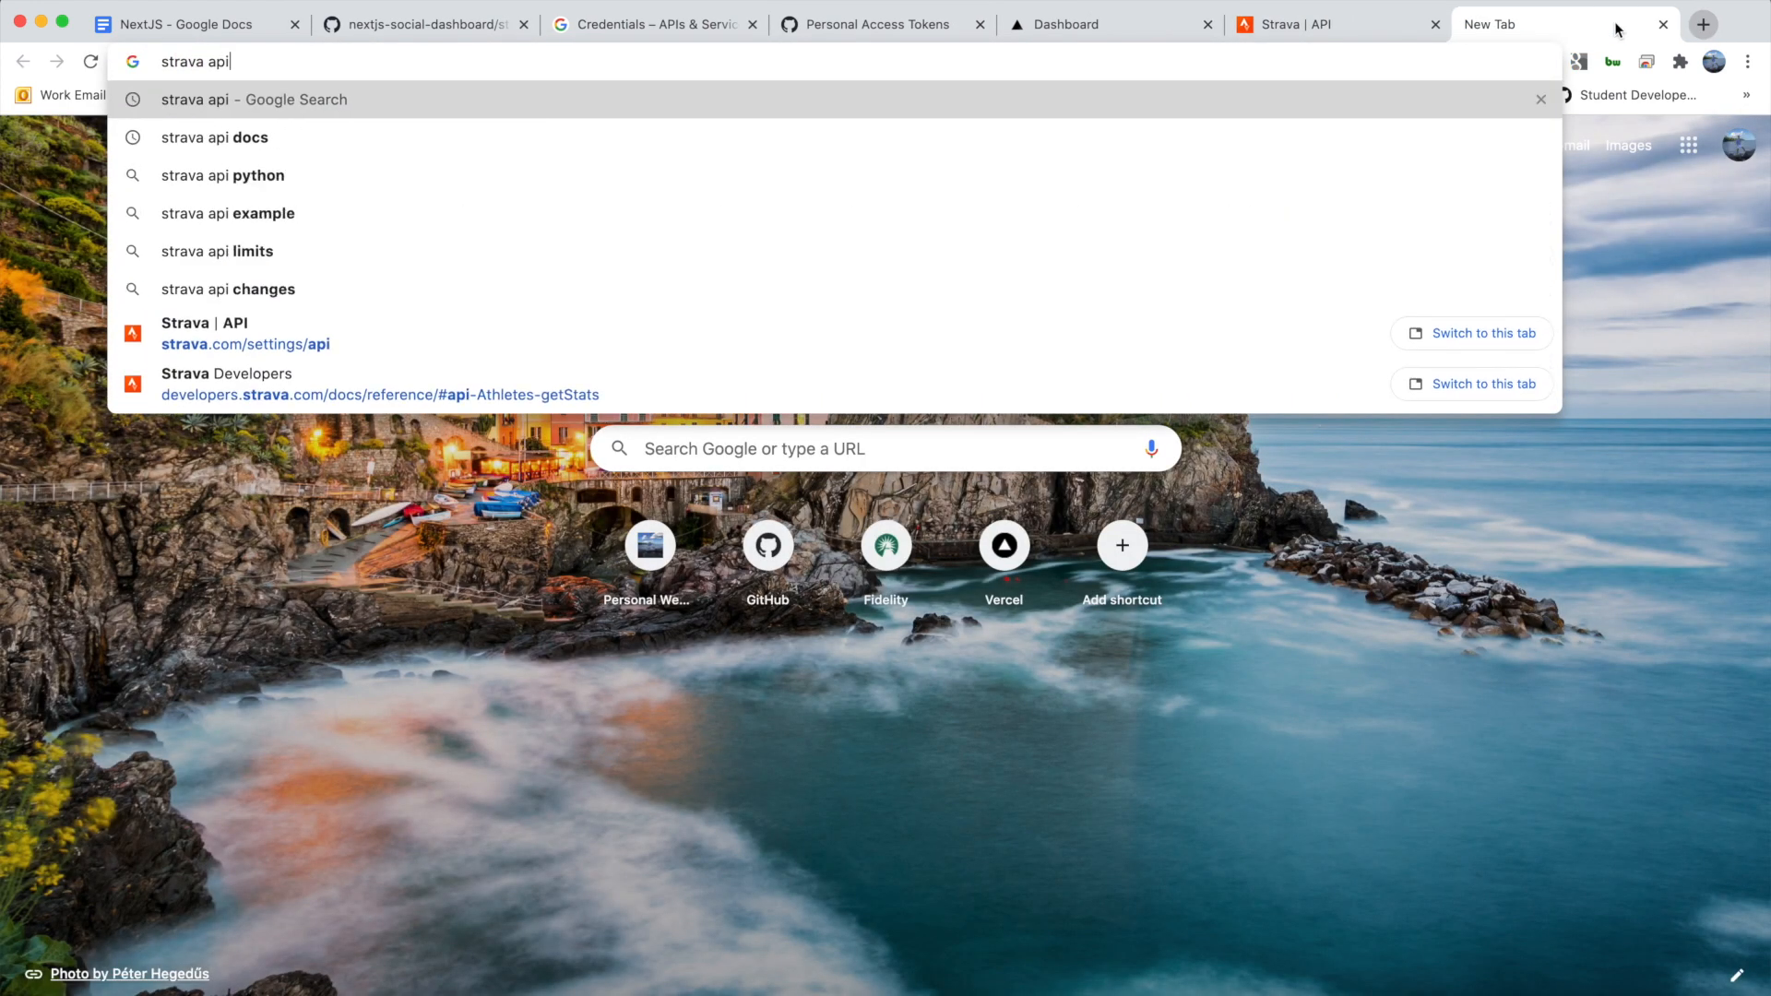
pyautogui.press('Return')
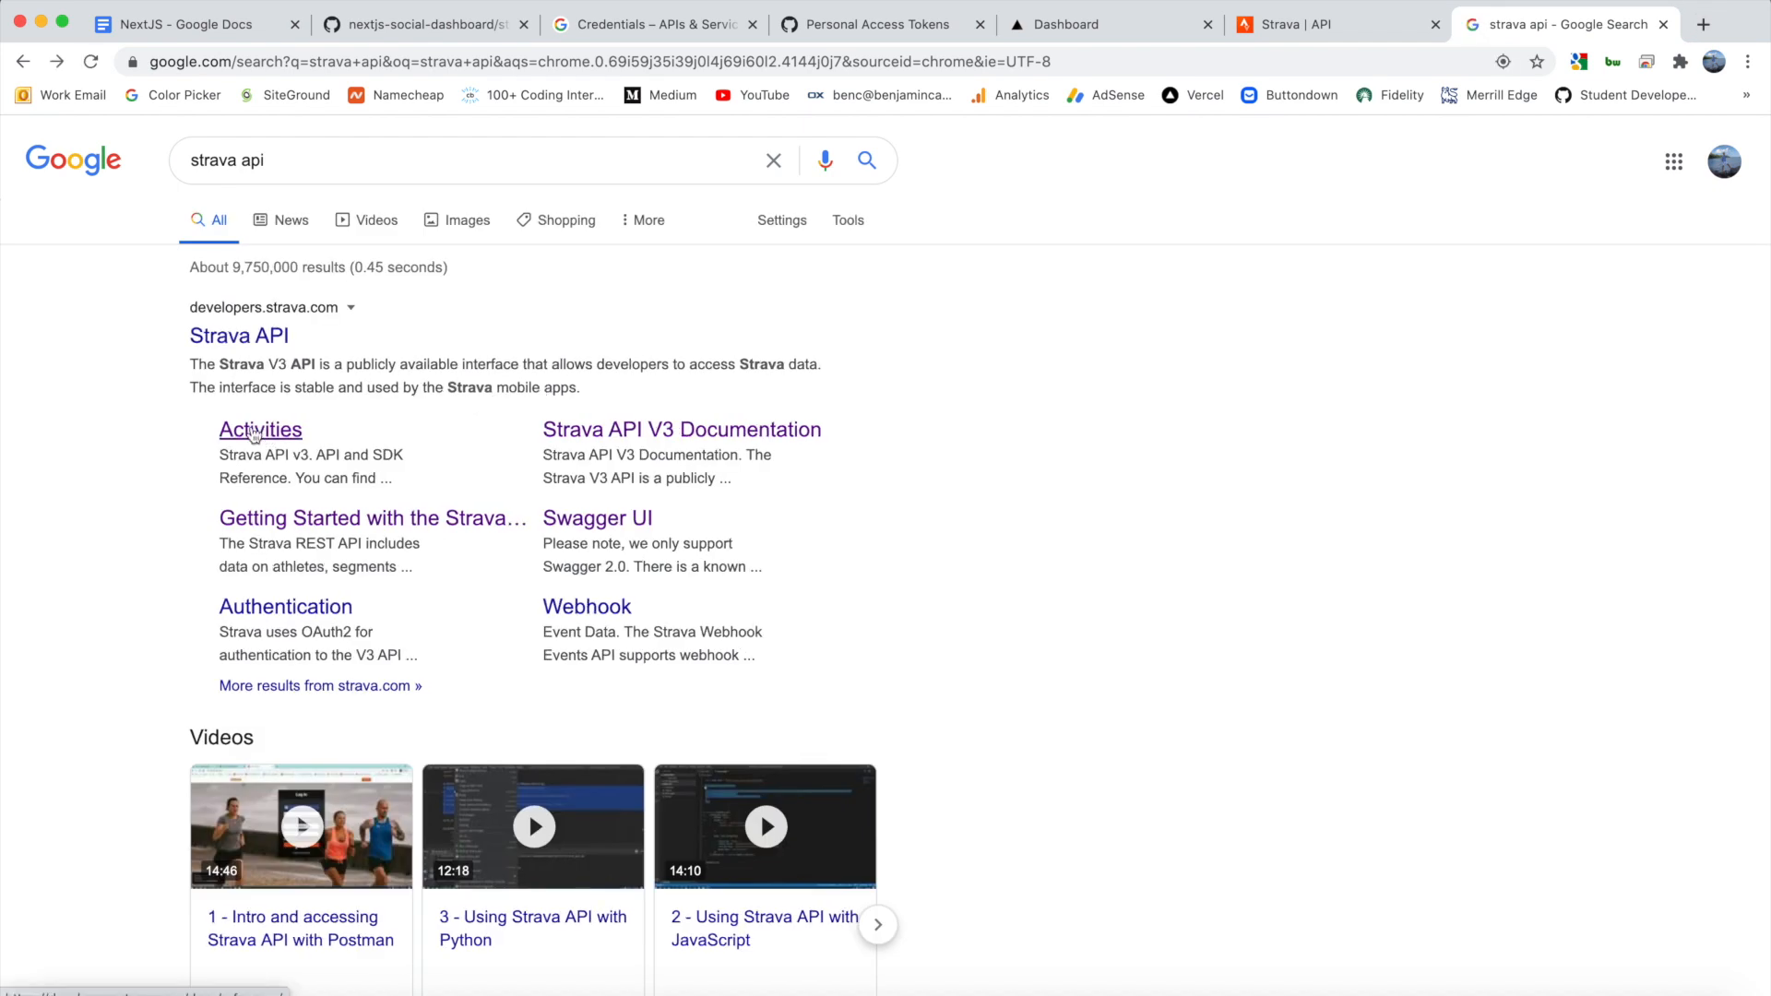
pyautogui.click(260, 429)
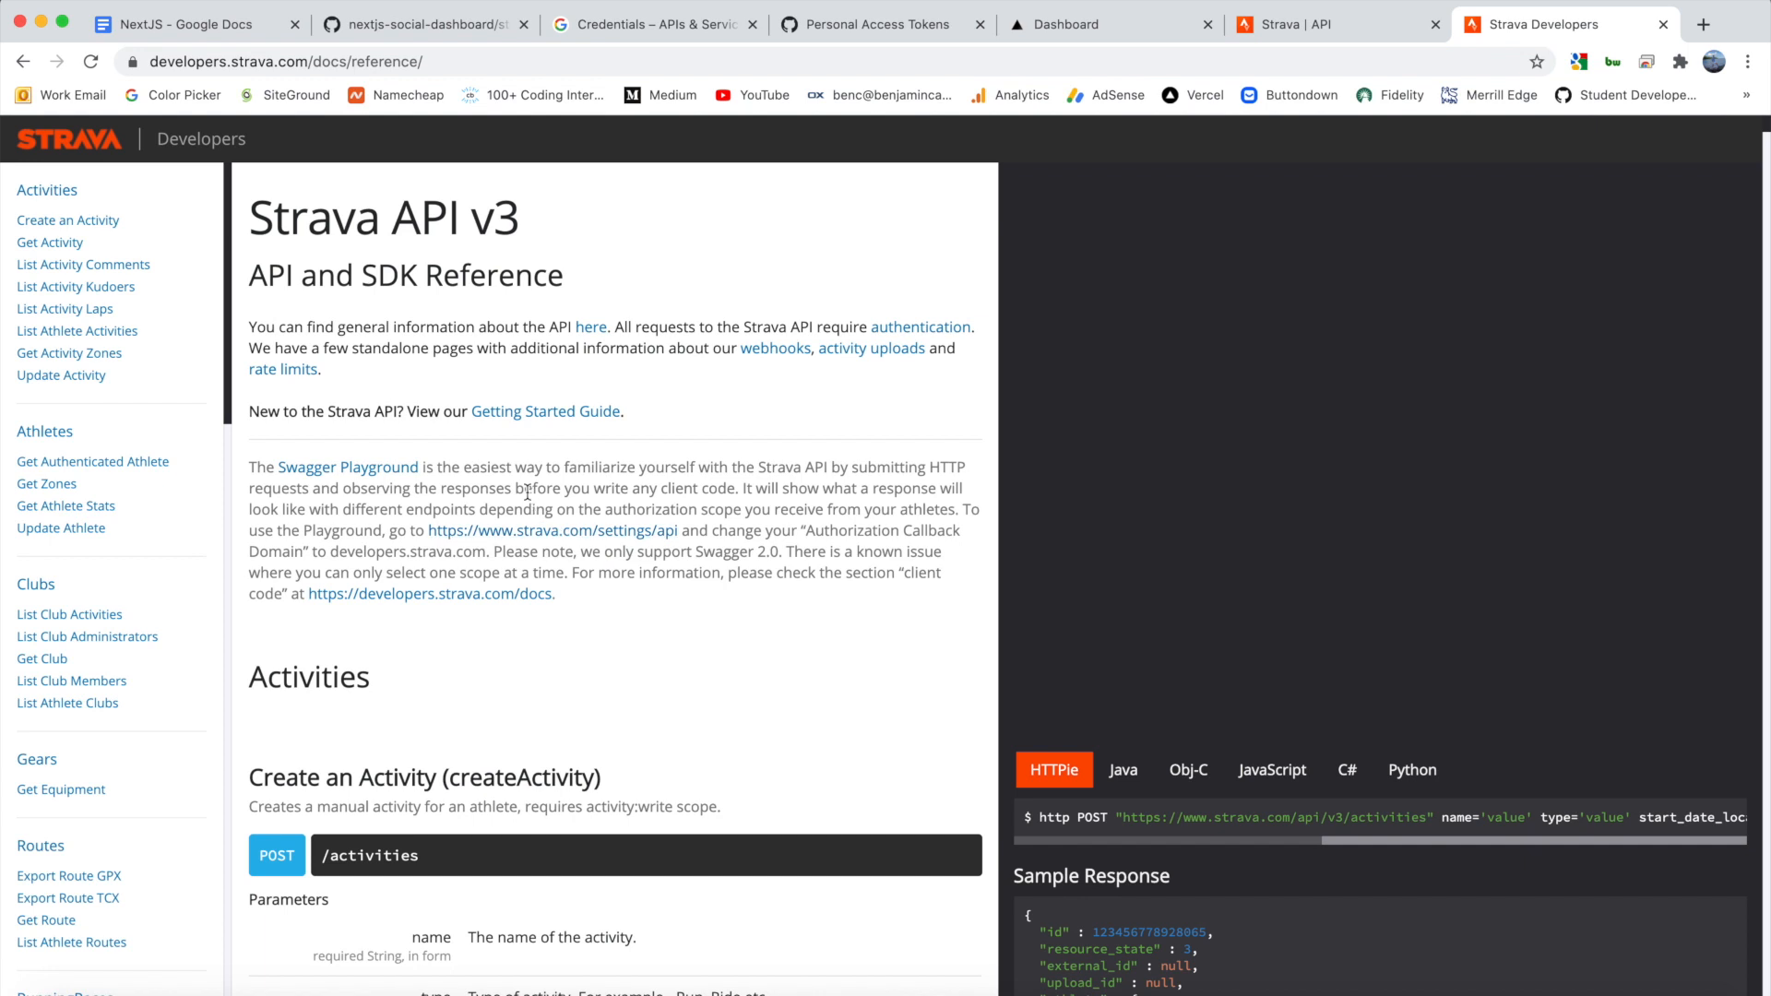
pyautogui.scroll(-3, 706, 606)
pyautogui.scroll(-2, 705, 607)
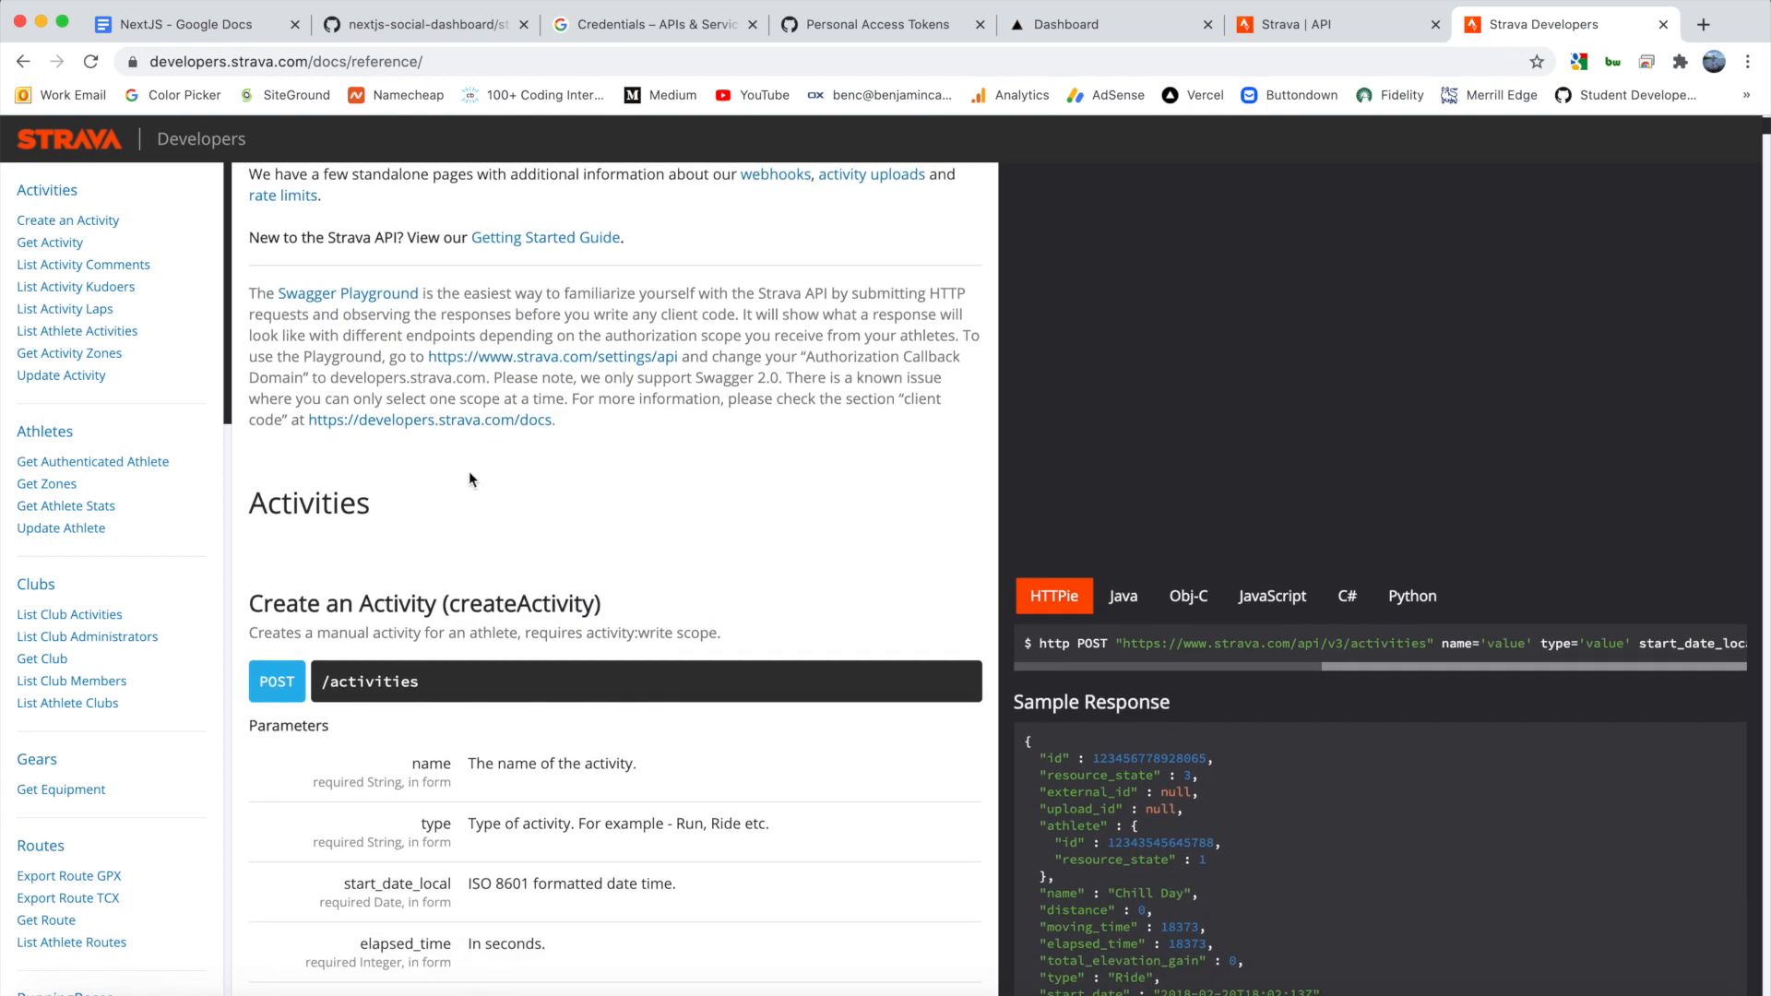
pyautogui.click(72, 510)
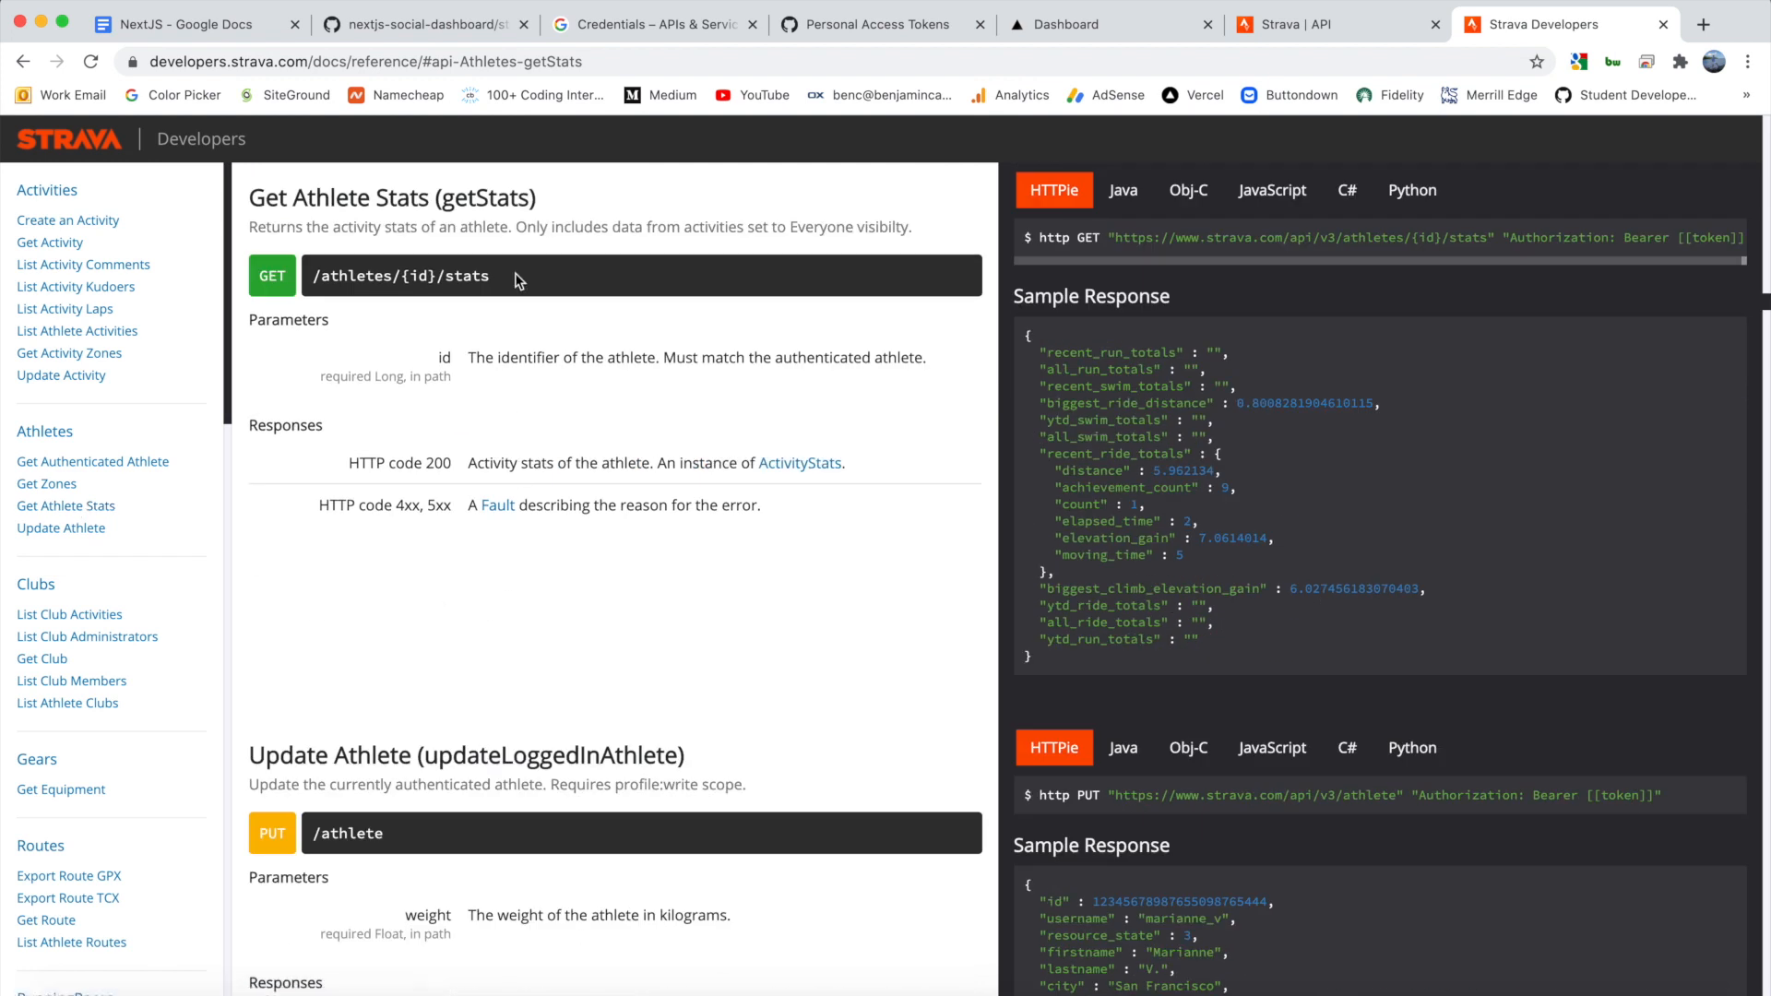
pyautogui.moveTo(493, 275); pyautogui.dragTo(308, 276)
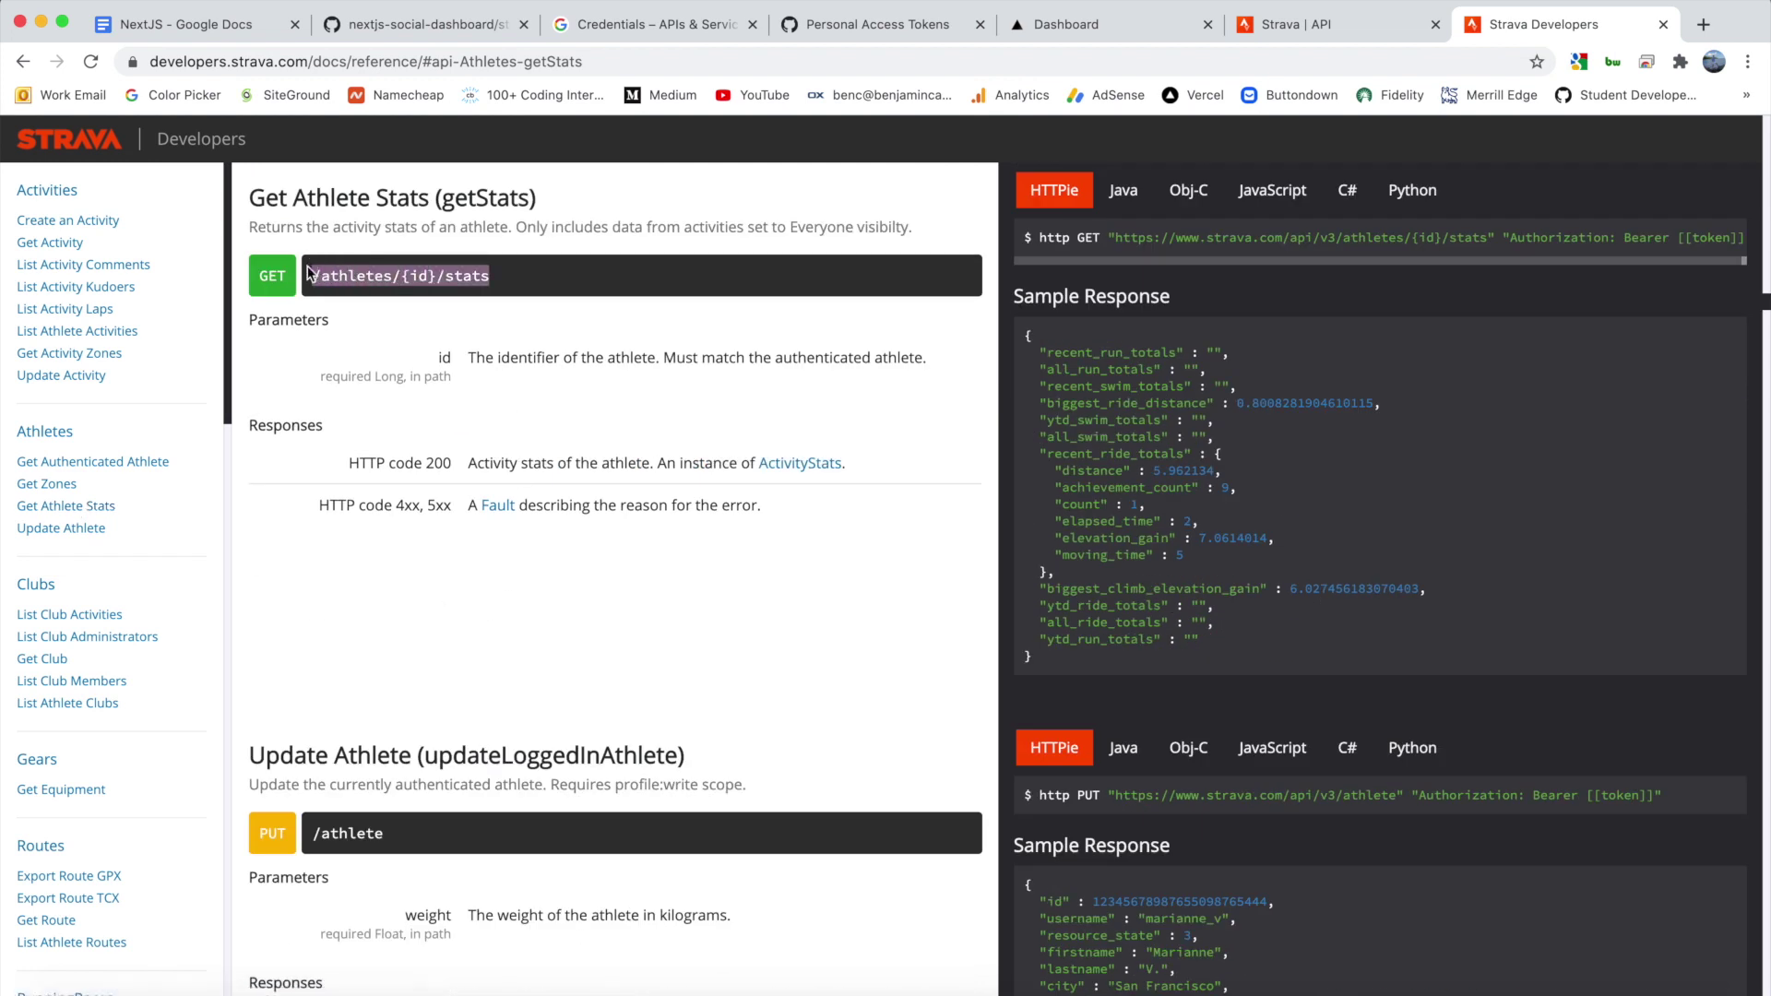
pyautogui.click(498, 276)
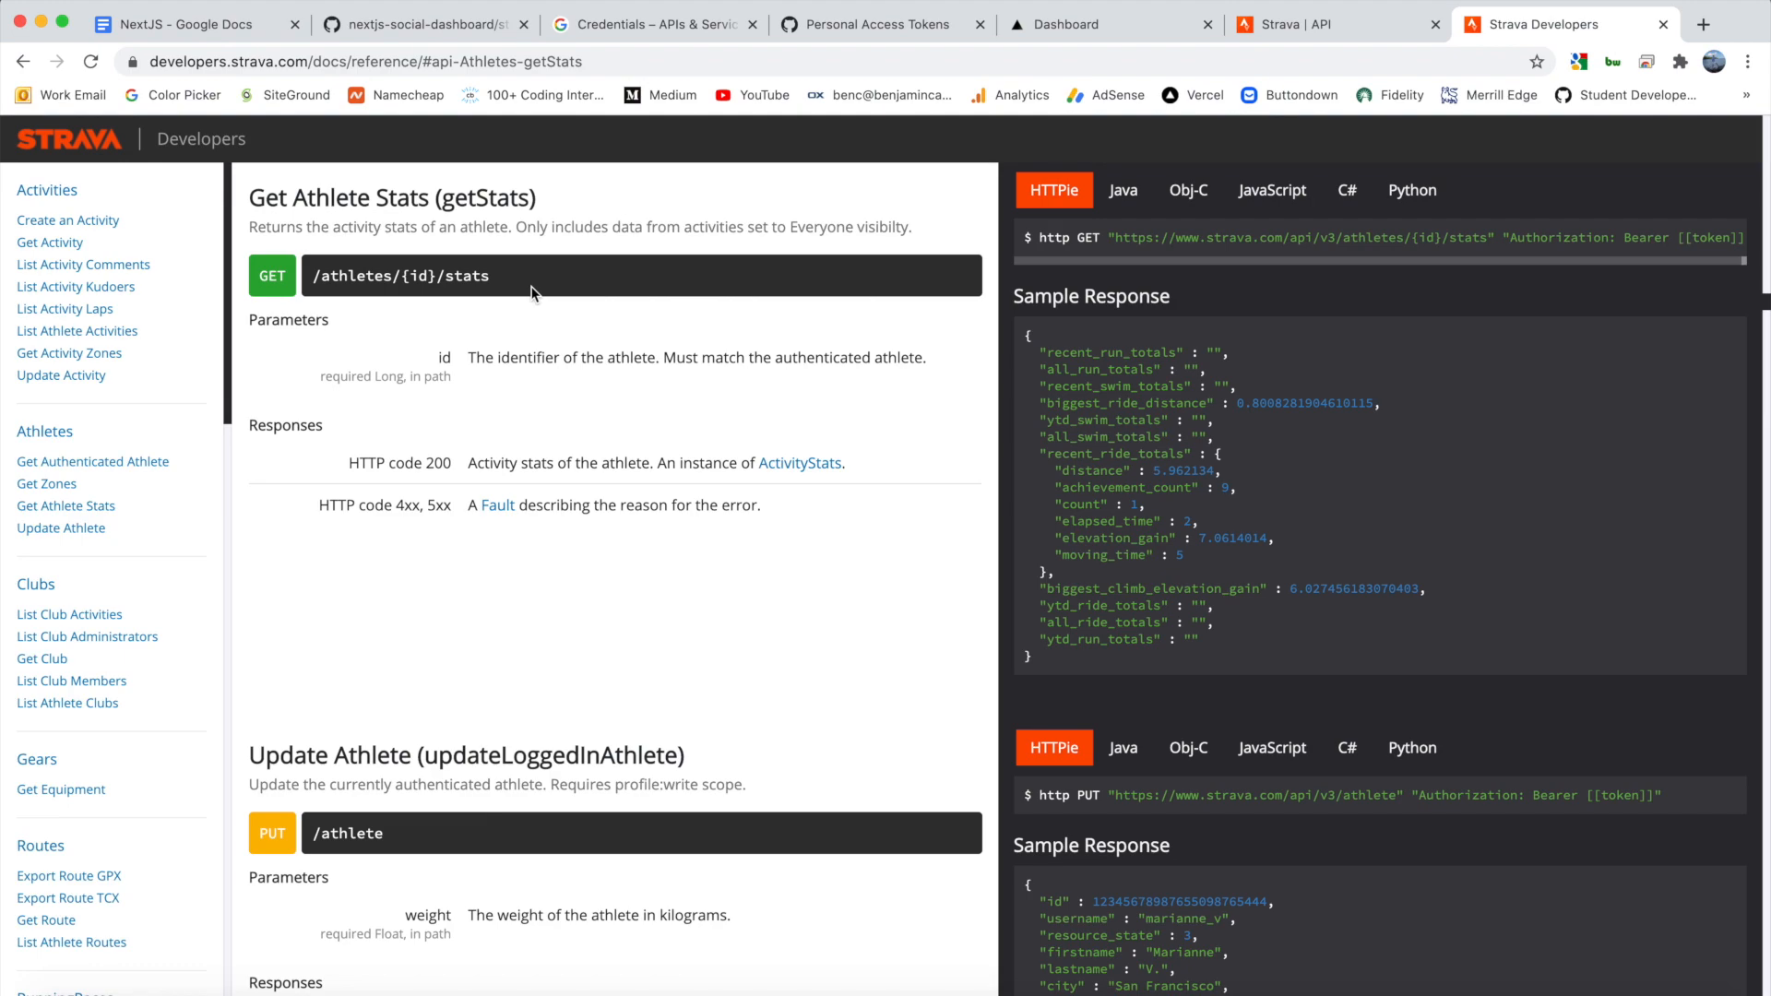
# Step: Compare the code's stats URL with the docs and review the sample response fields
pyautogui.press('super+Tab')
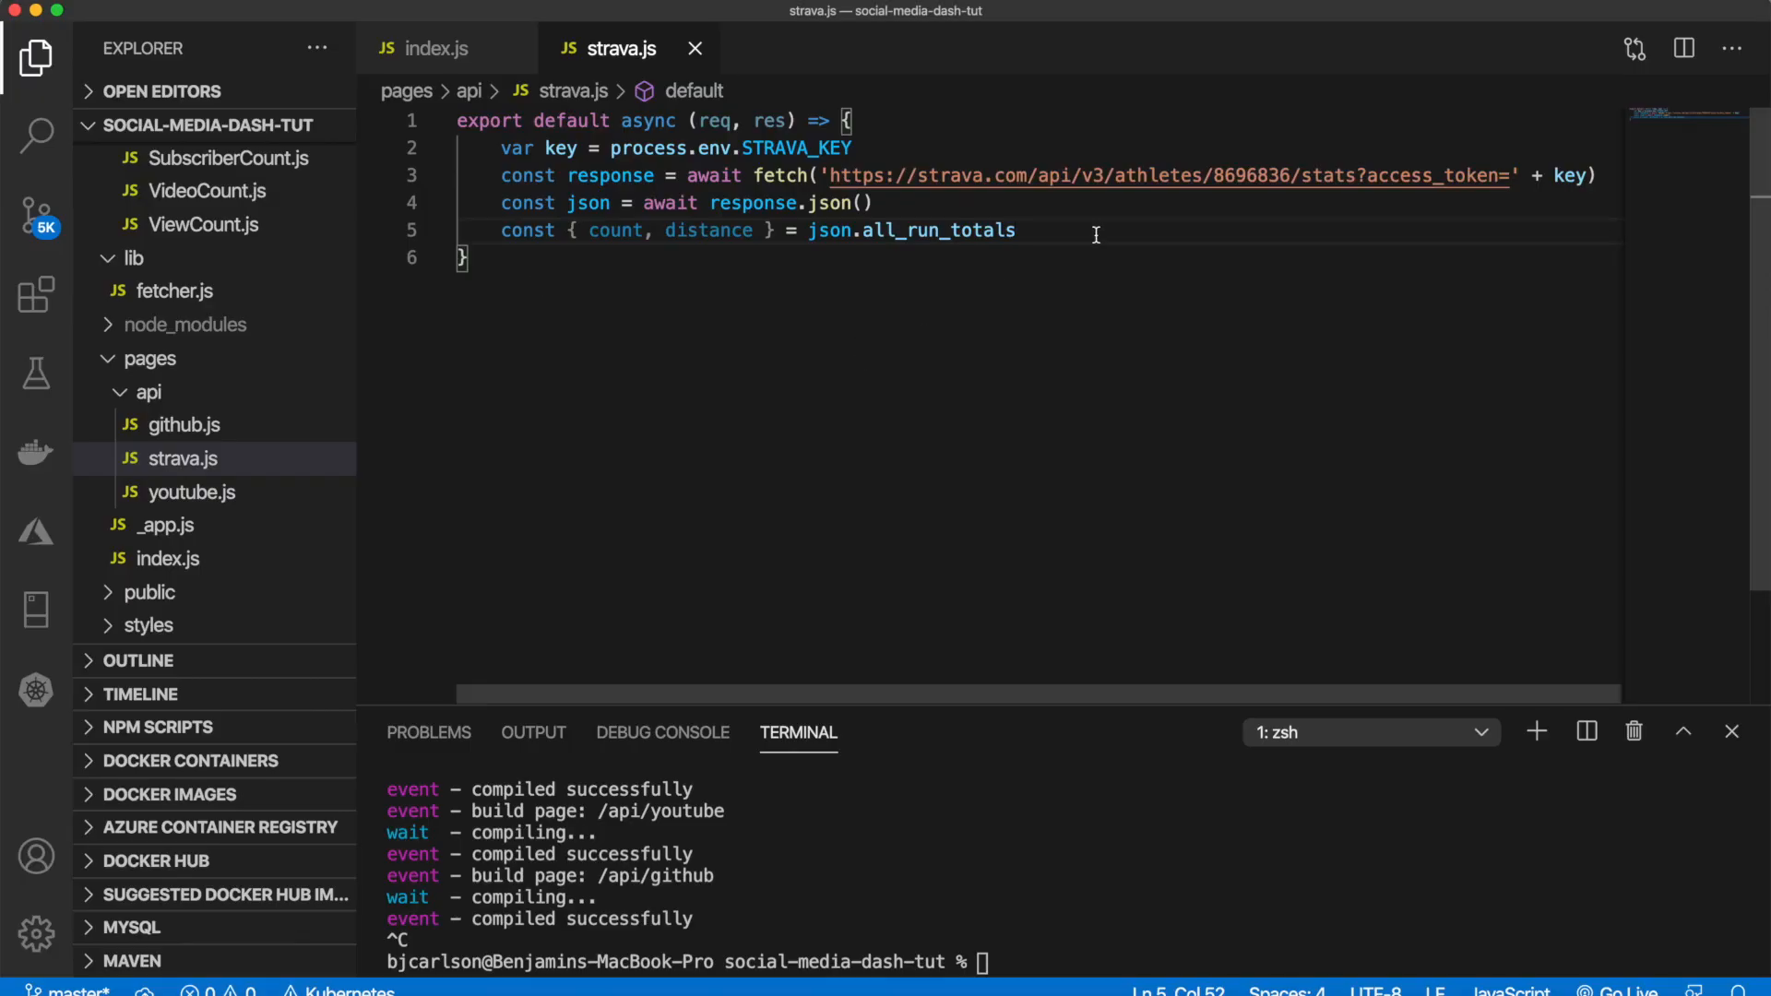
pyautogui.click(1149, 174)
pyautogui.click(1232, 175)
pyautogui.click(1315, 174)
pyautogui.press('super+Tab')
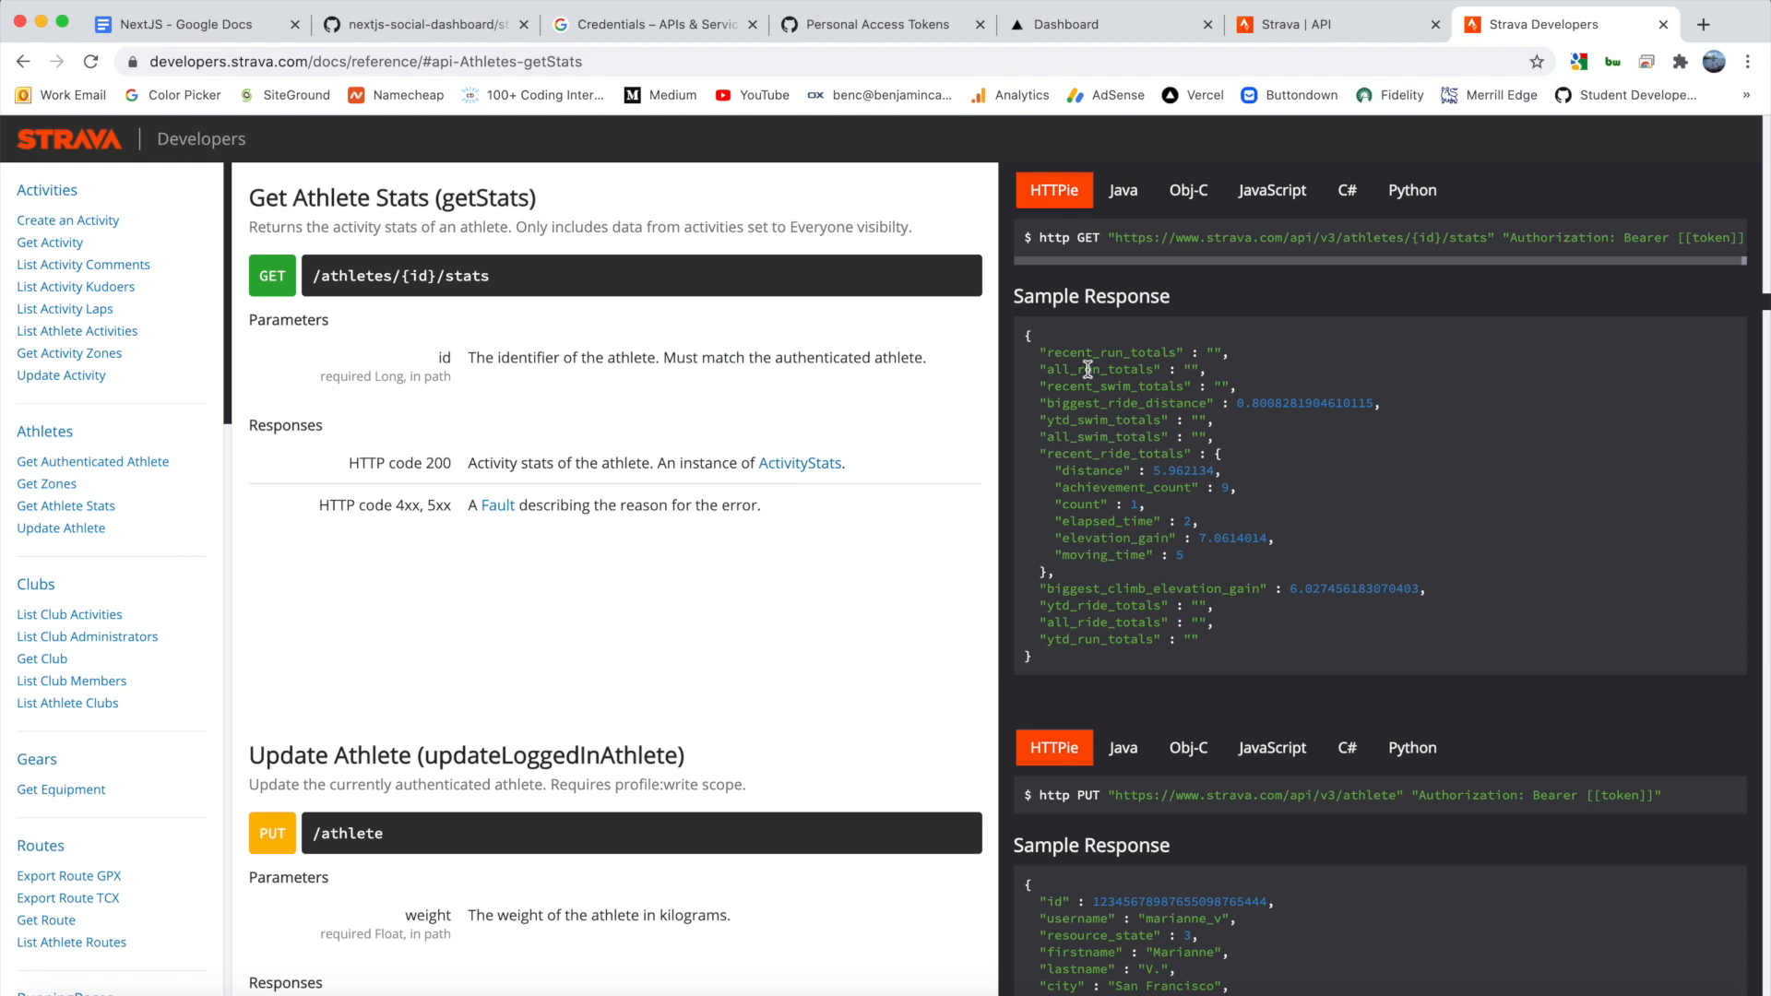
pyautogui.moveTo(1026, 331); pyautogui.dragTo(1092, 474)
pyautogui.click(1092, 474)
pyautogui.scroll(-2, 1119, 468)
pyautogui.scroll(2, 1118, 467)
# Step: Check count, distance and all_run_totals in the code against the docs' sample response, then return to the editor
pyautogui.press('super+Tab')
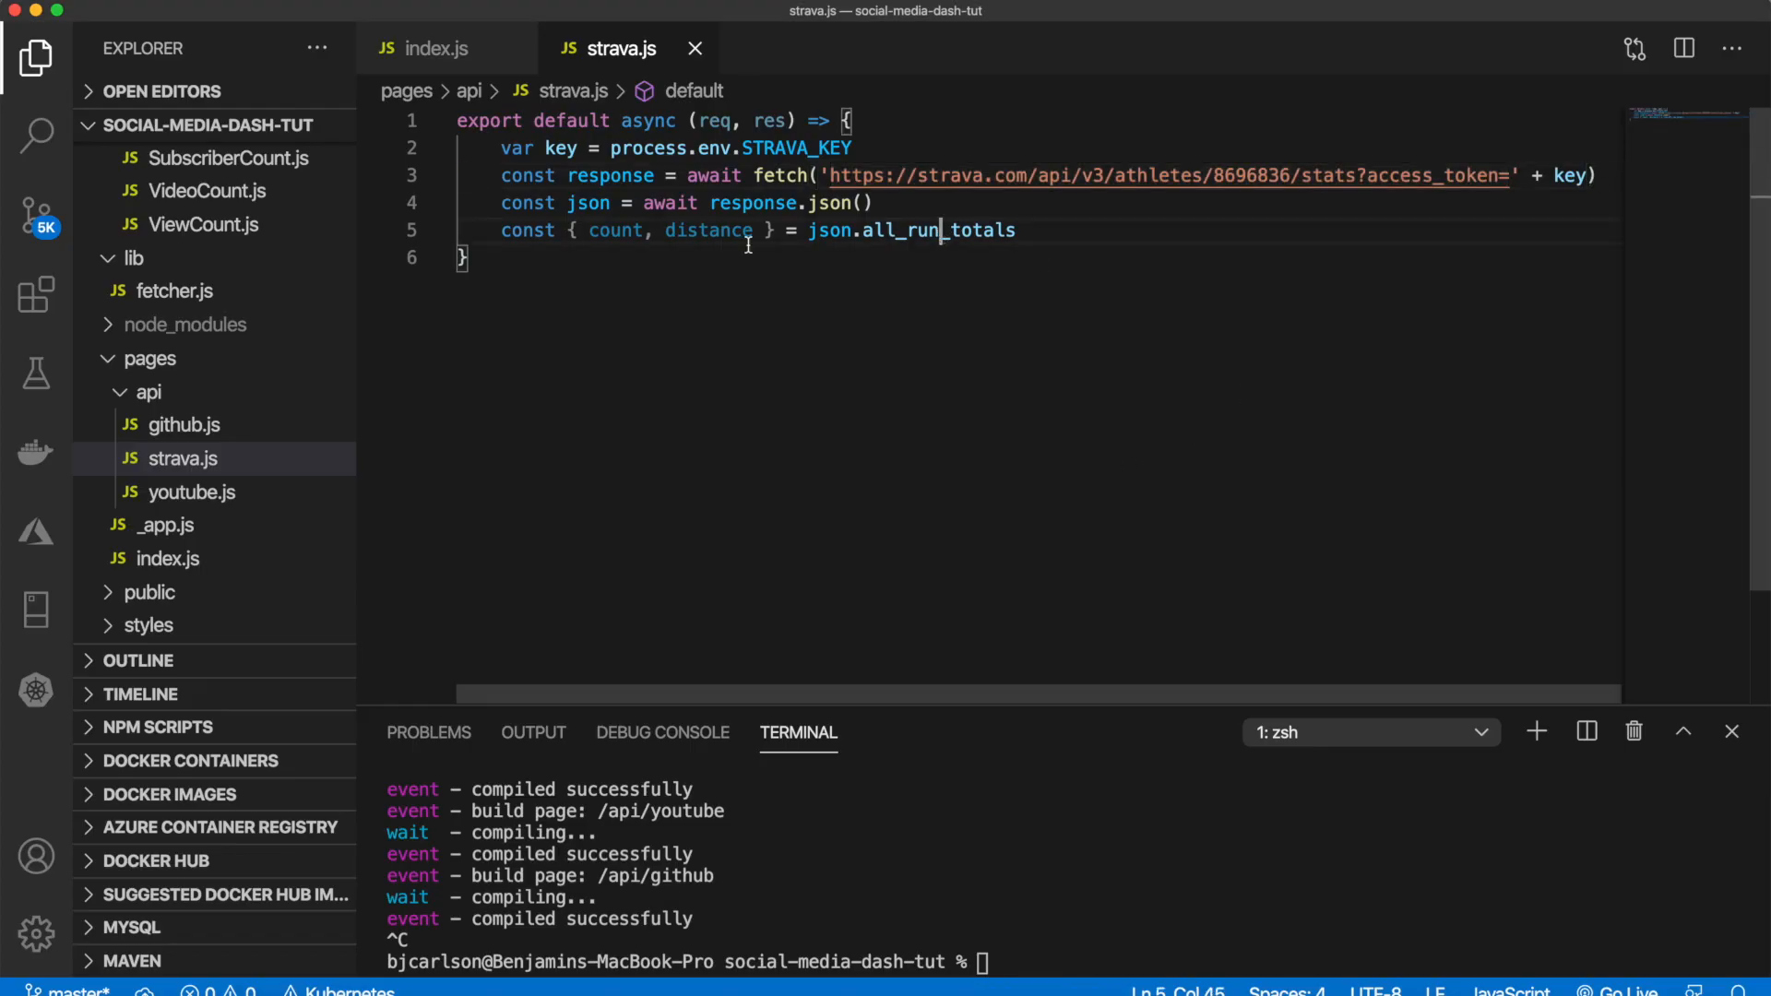
pyautogui.click(942, 230)
pyautogui.doubleClick(620, 230)
pyautogui.doubleClick(708, 229)
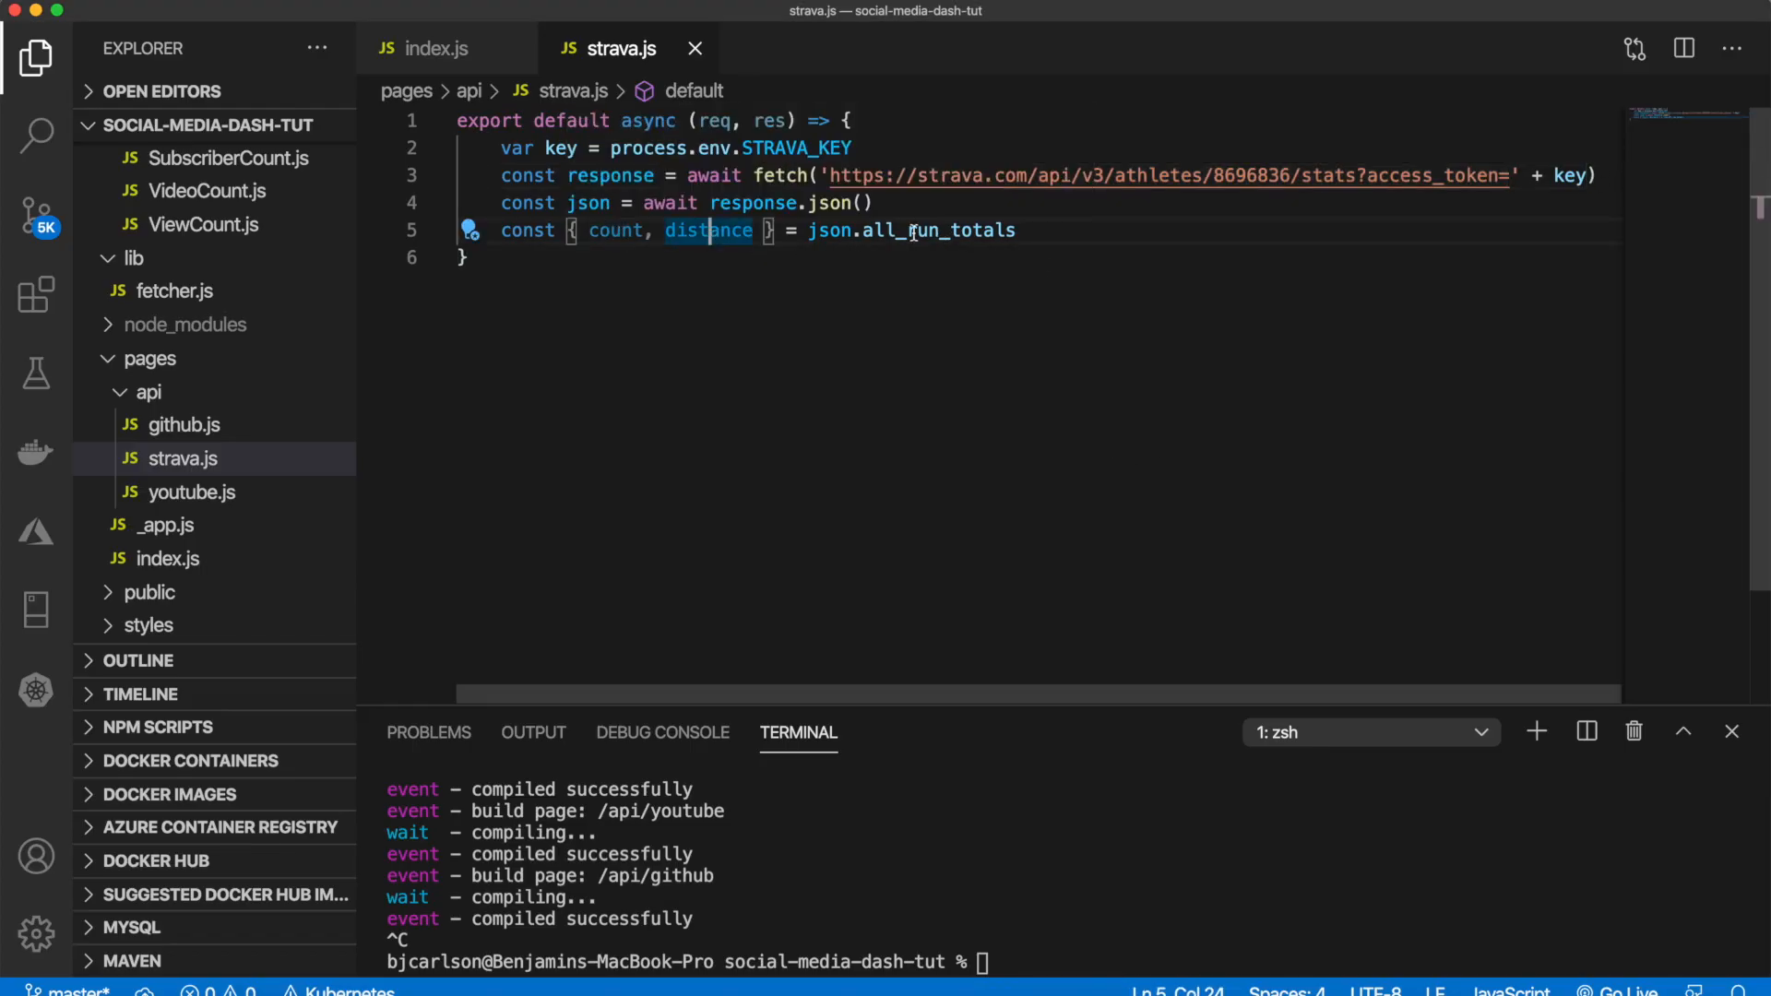
pyautogui.click(996, 230)
pyautogui.press('super+Tab')
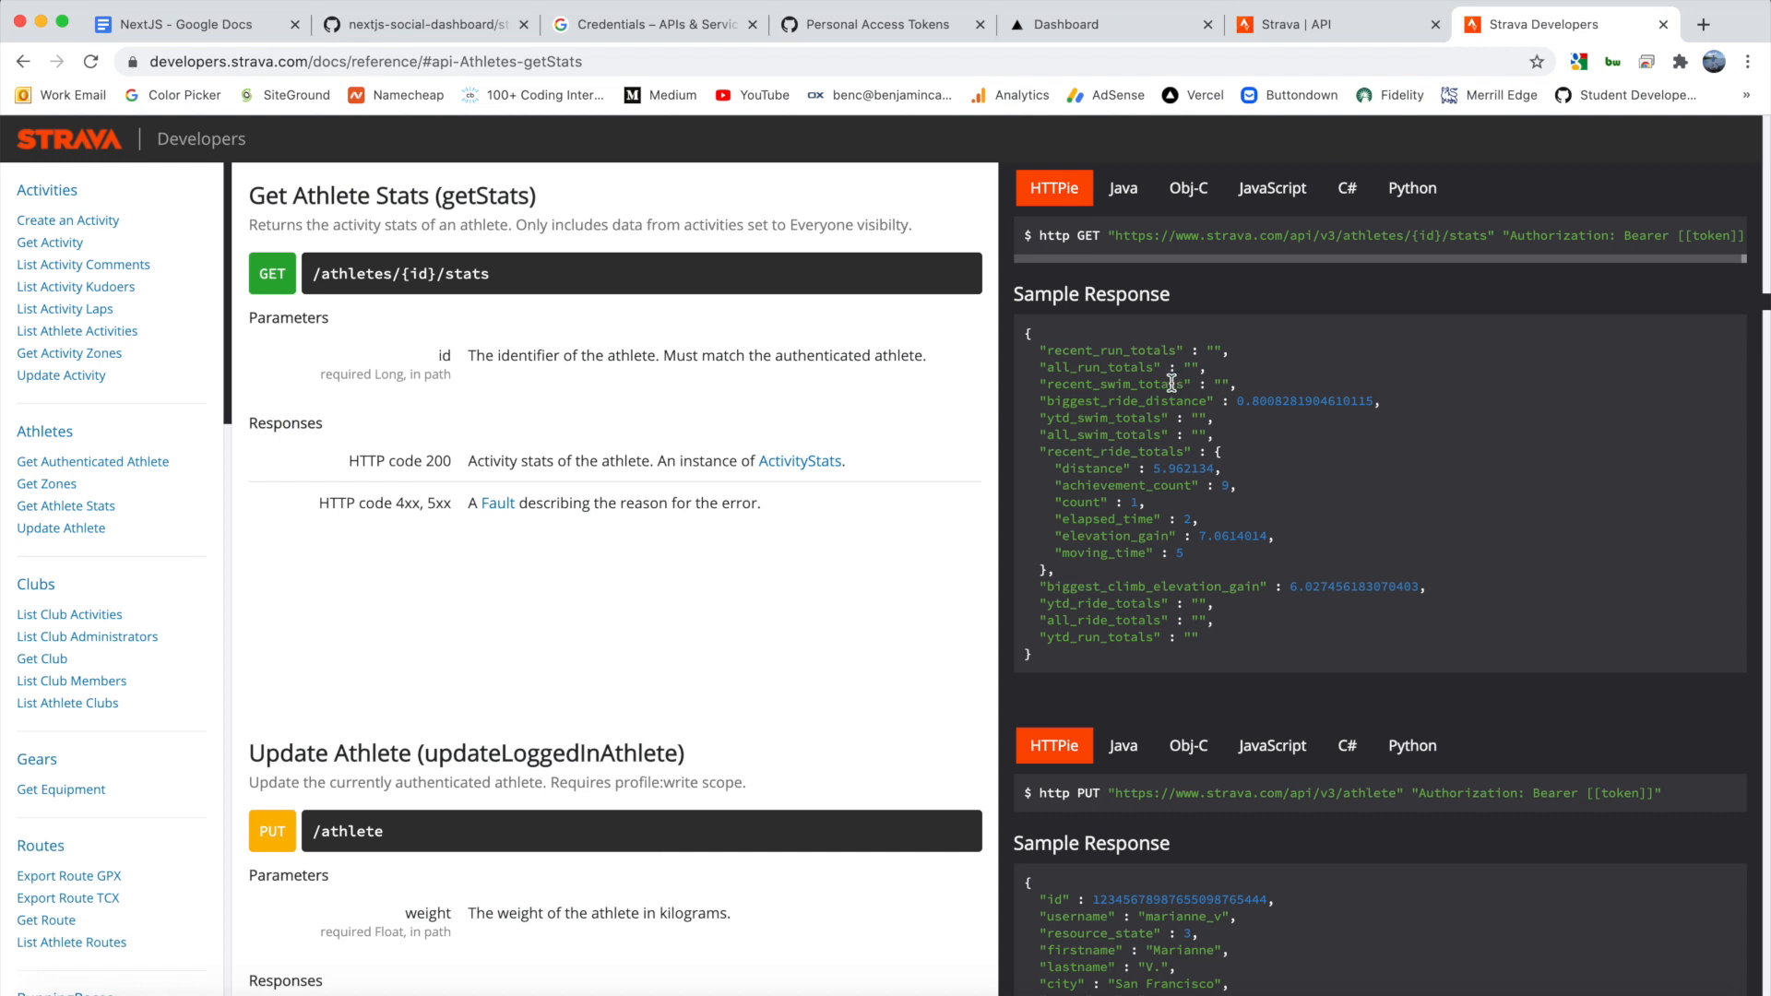
pyautogui.doubleClick(1099, 370)
pyautogui.press('super+Tab')
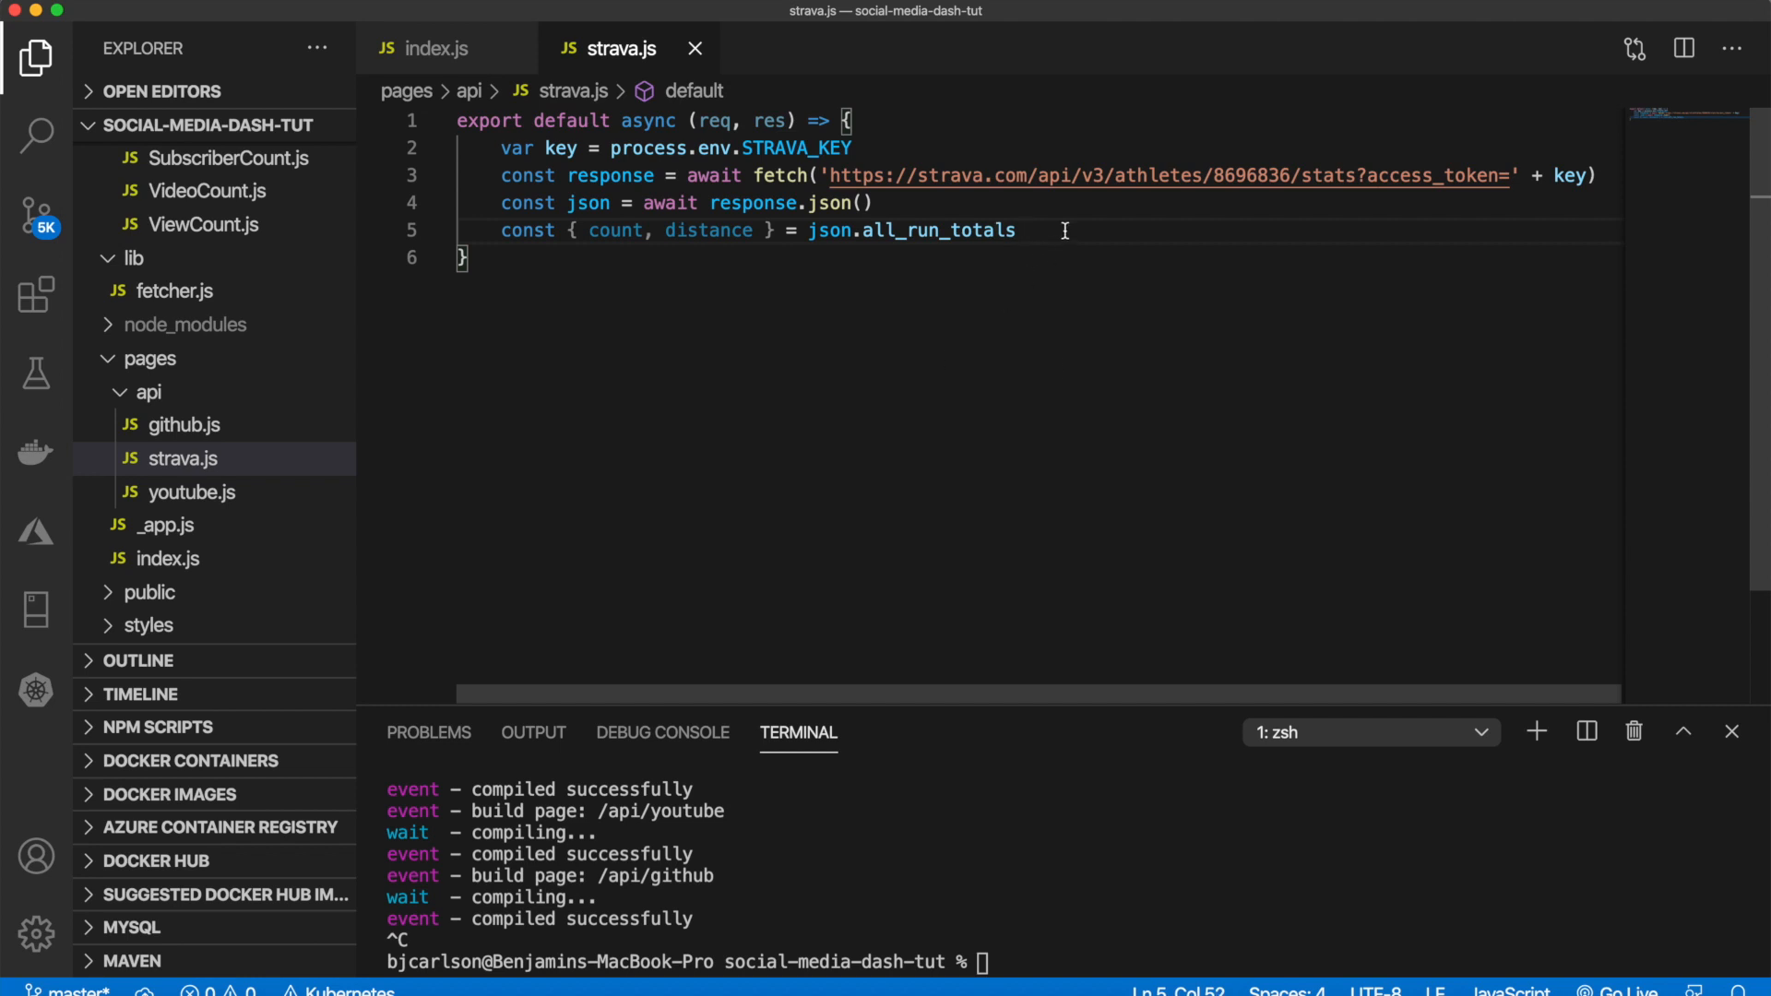
# Step: Add const movingTime = json.all_run_totals.moving_time below the destructuring
pyautogui.press('Return')
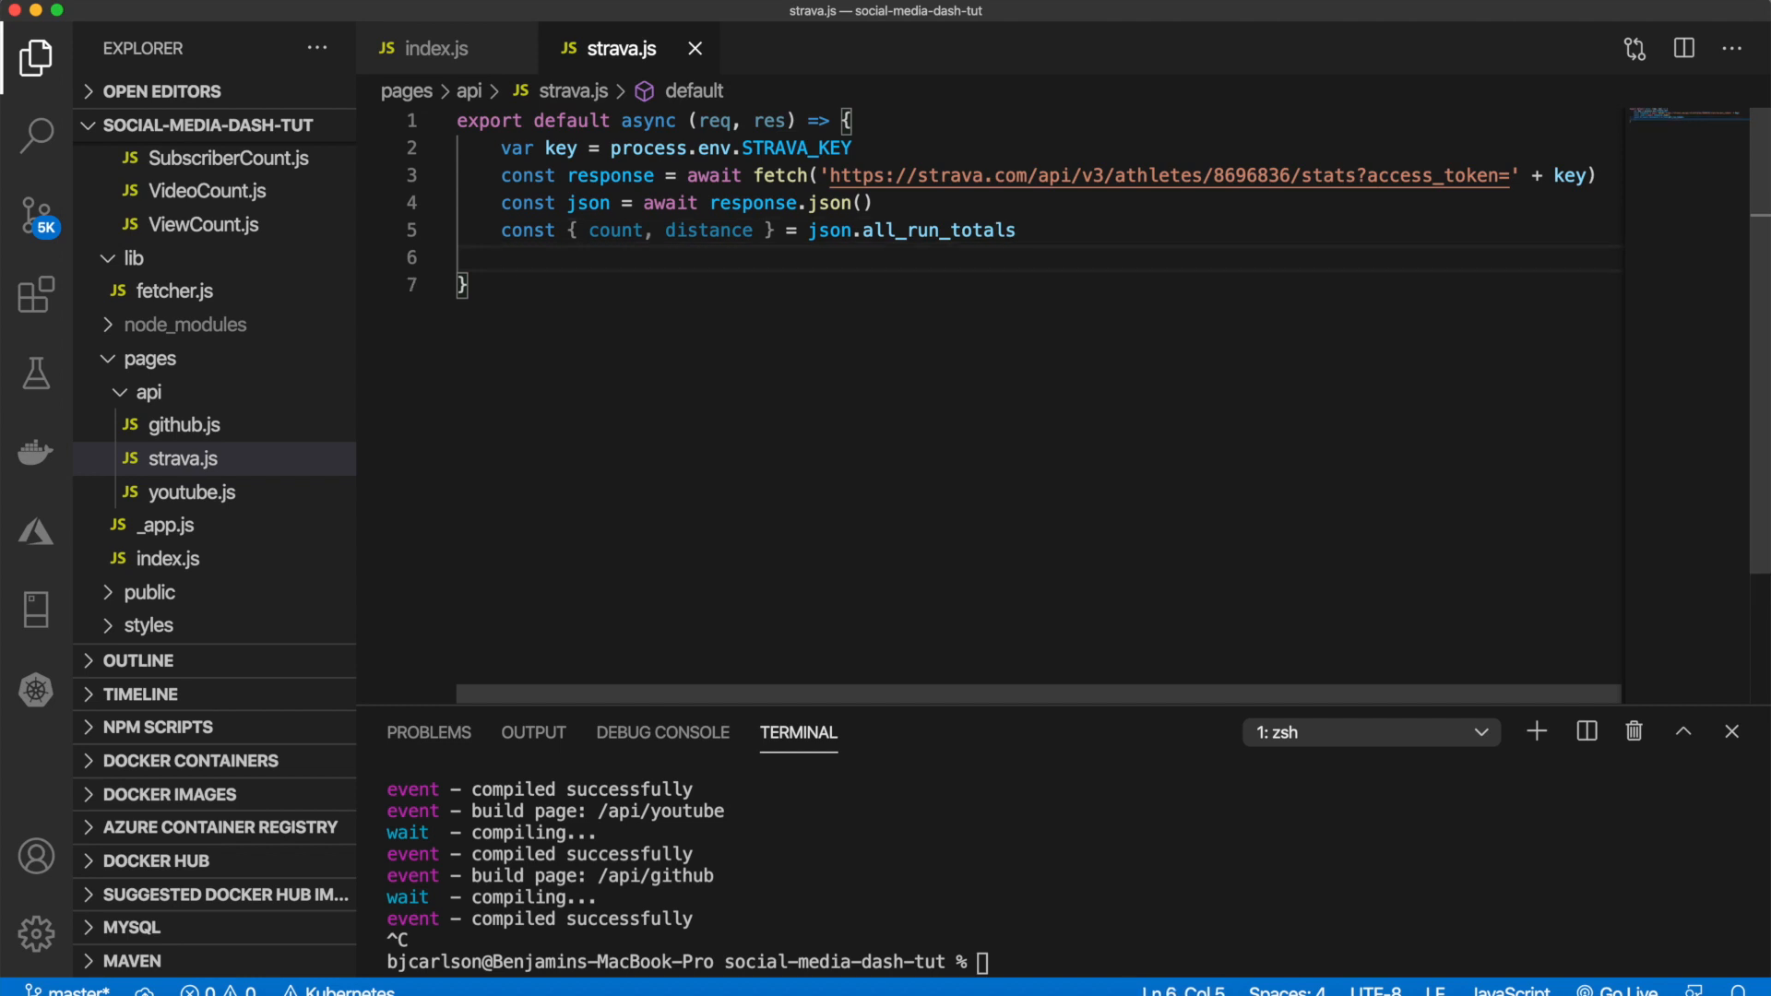
pyautogui.write('const')
pyautogui.write(' movingTime =')
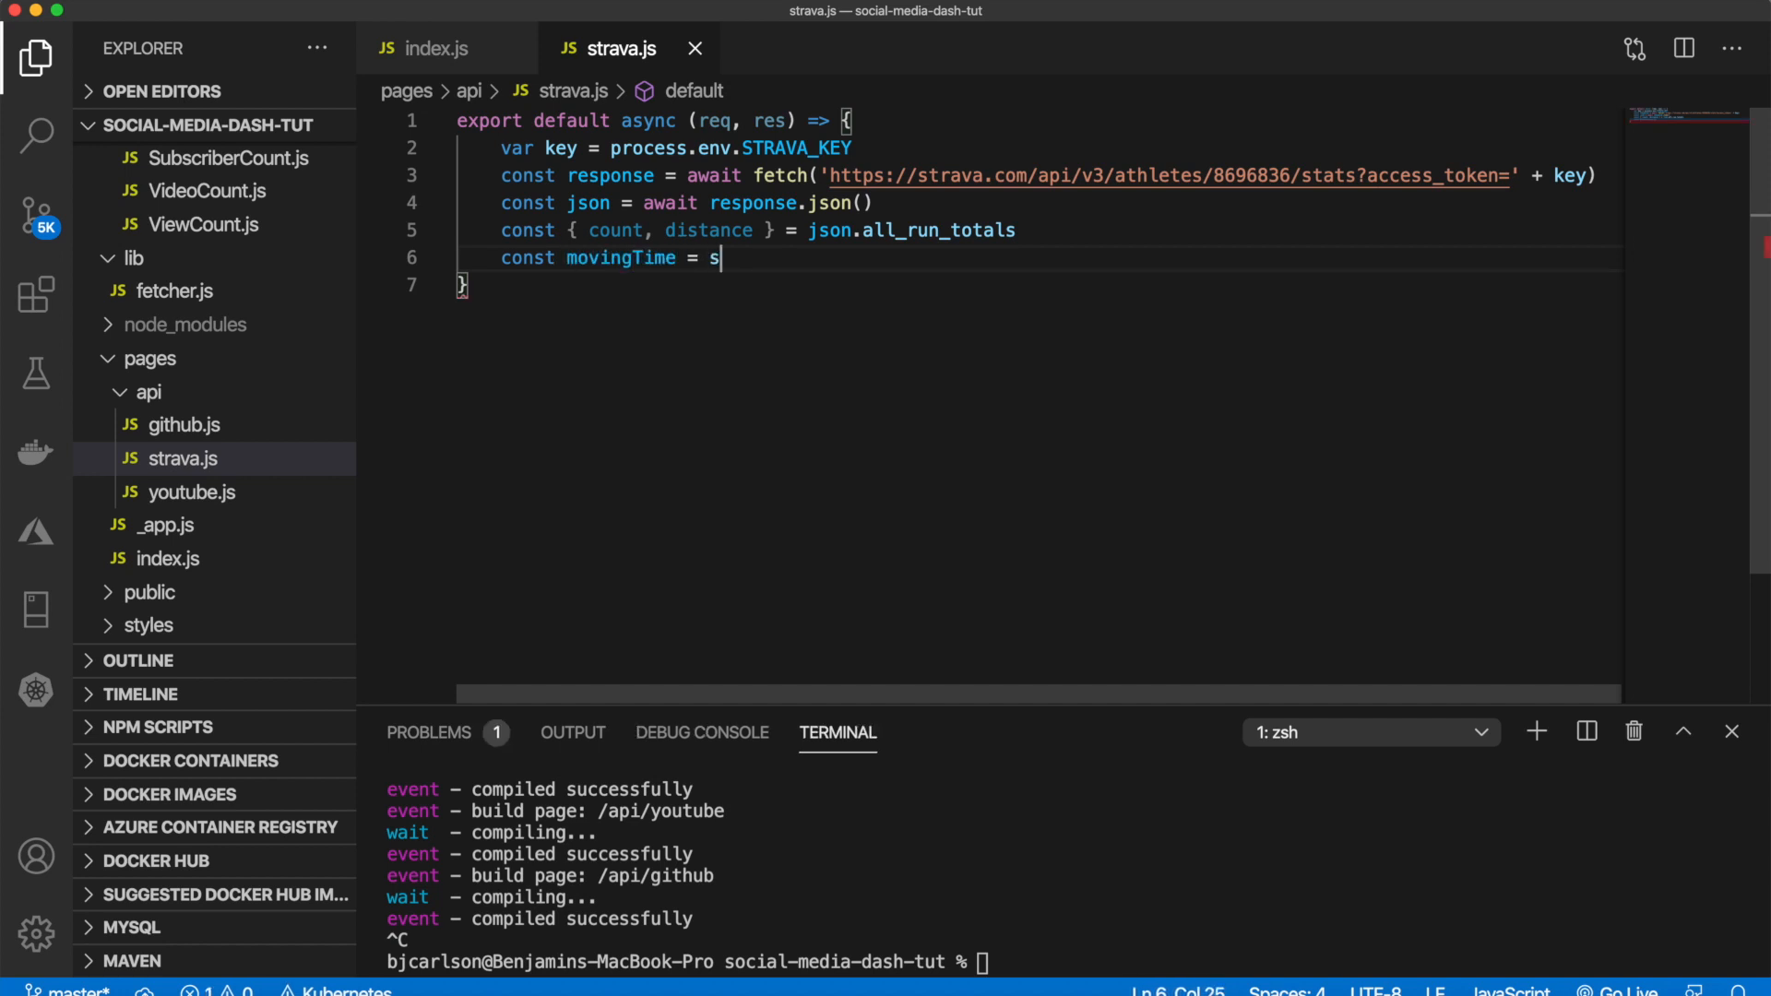
pyautogui.write(' json')
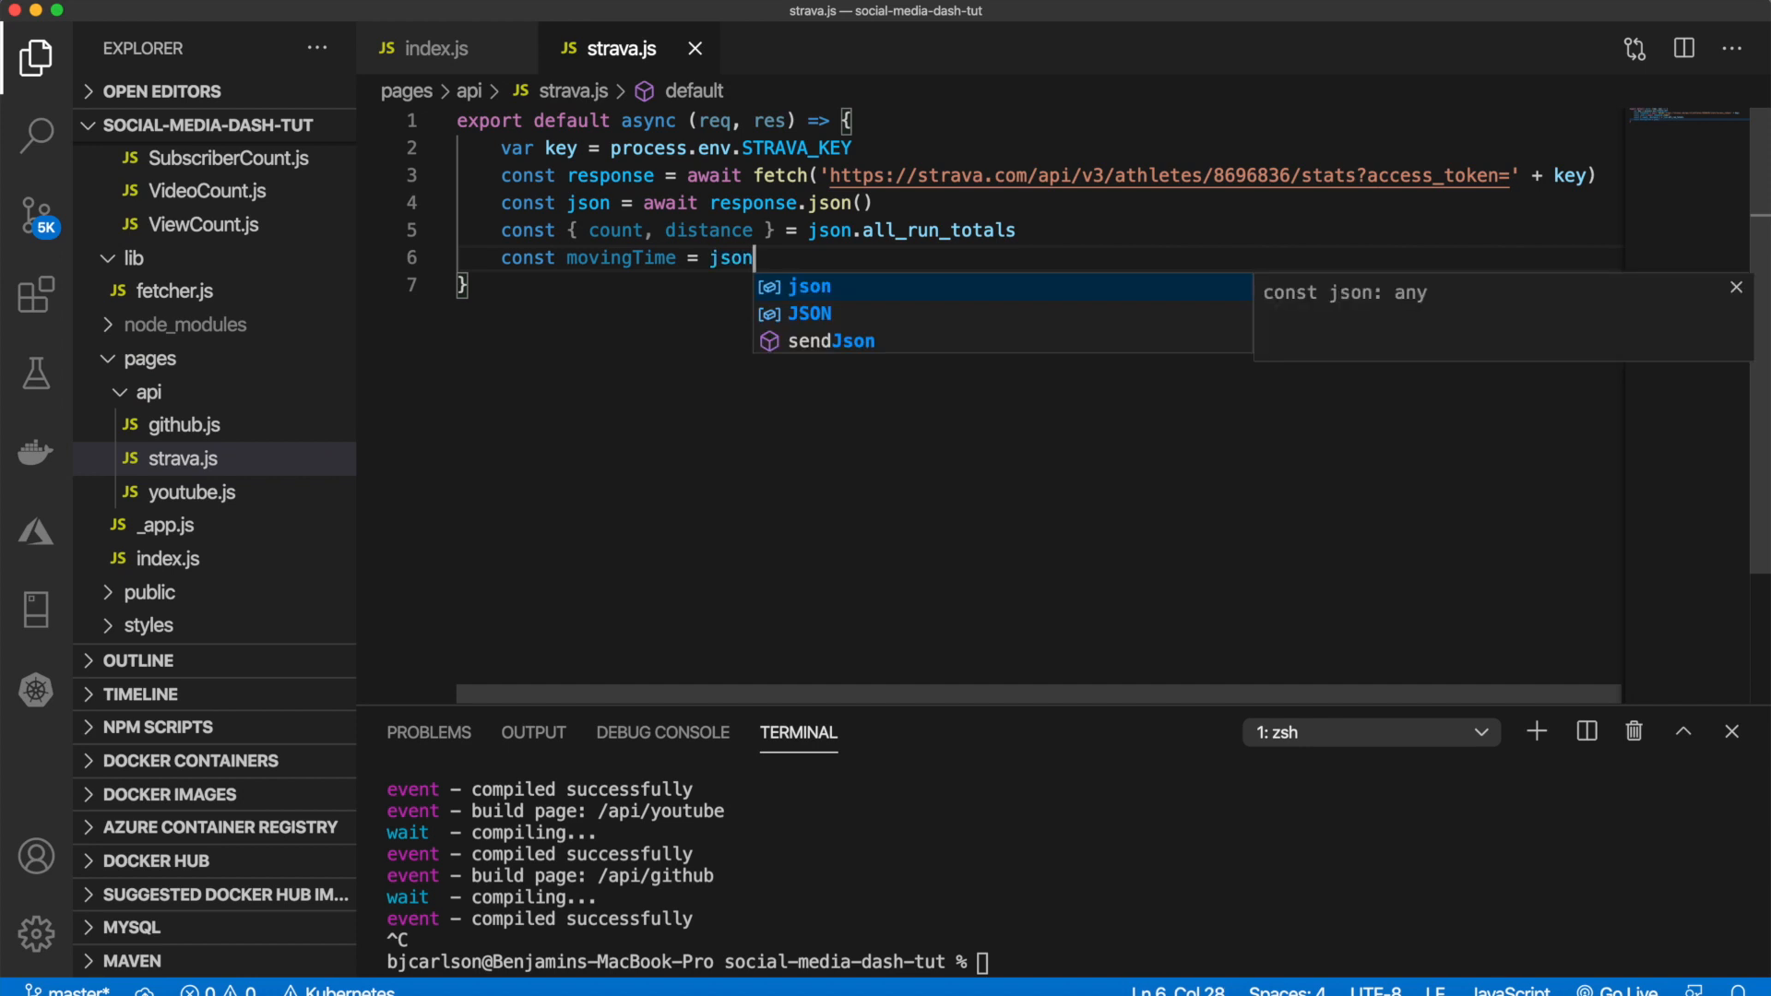
pyautogui.write('.al')
pyautogui.press('Tab')
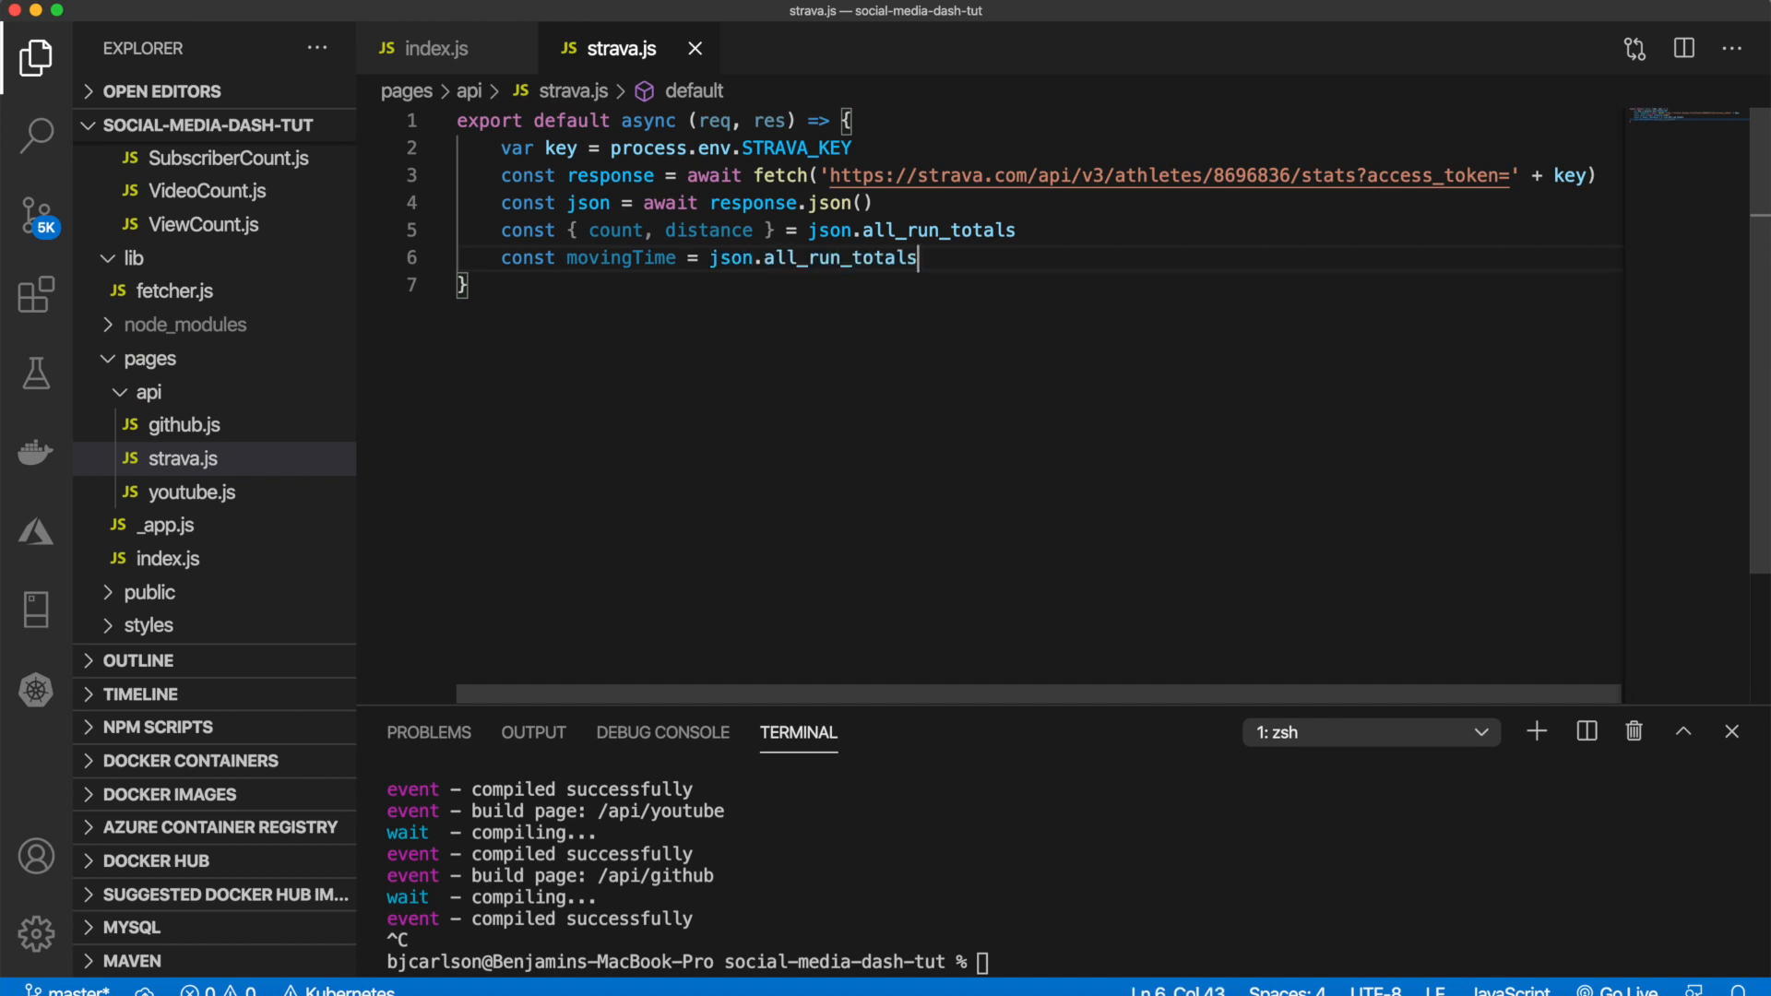
pyautogui.write('.mo')
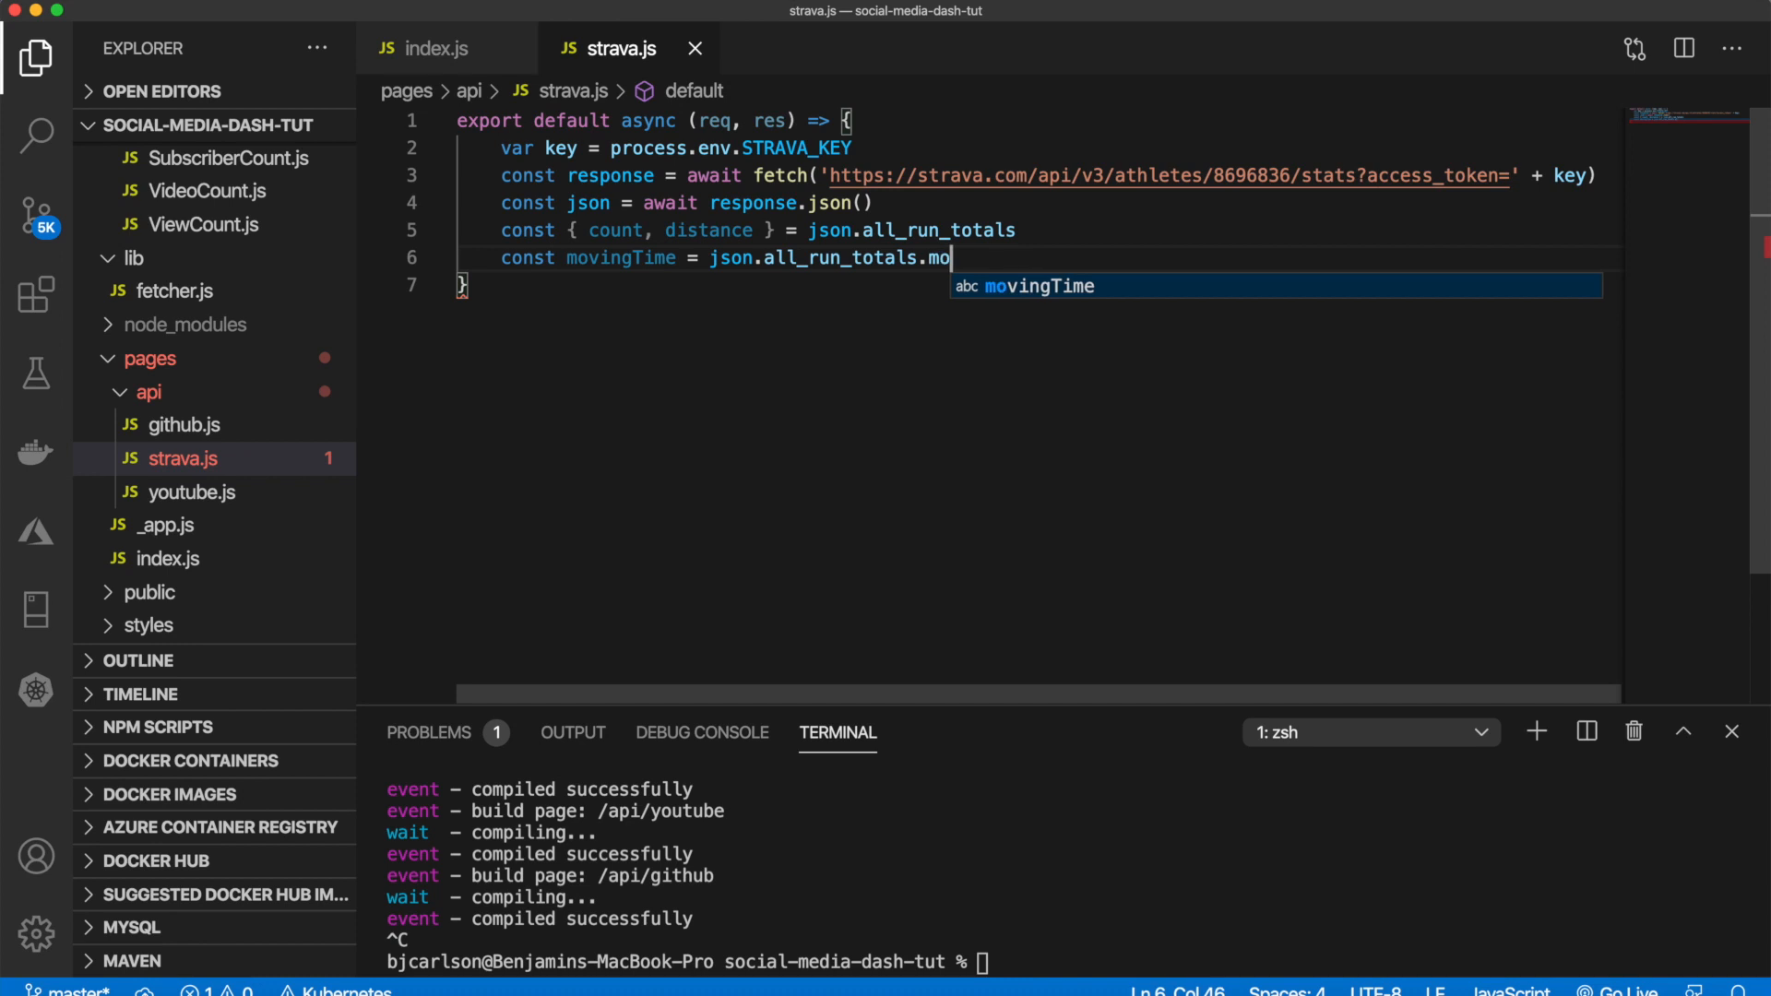
pyautogui.write('ving_time')
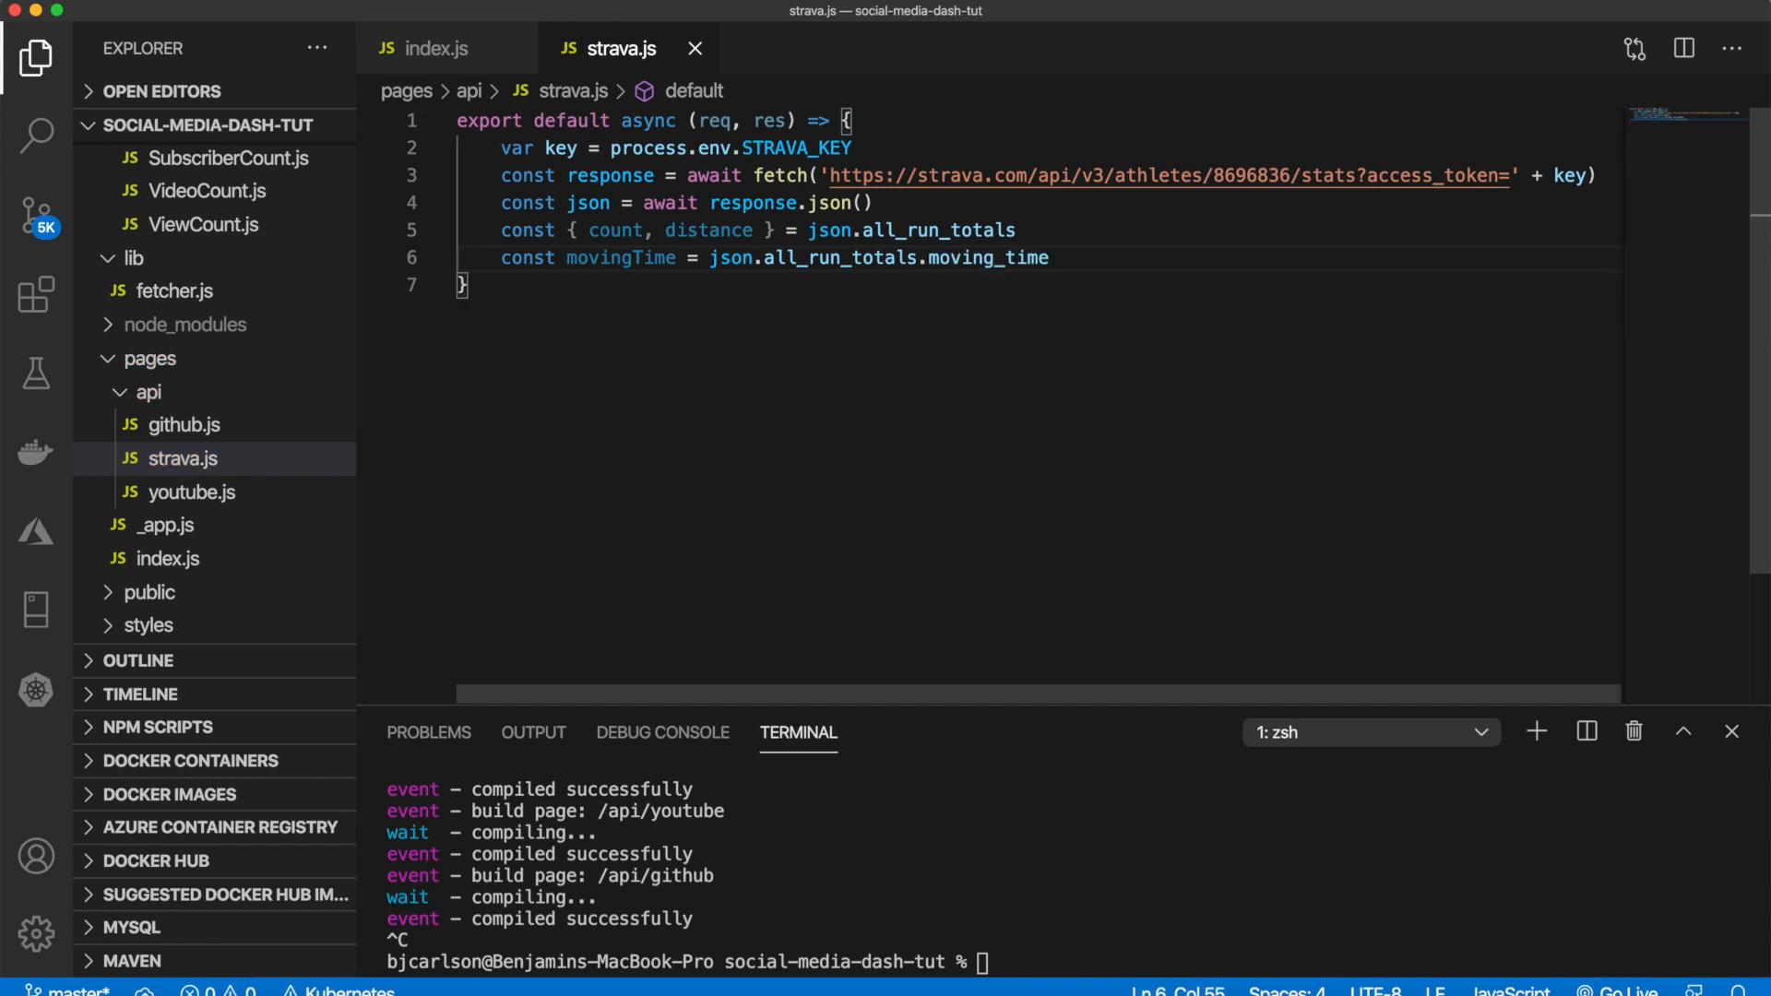
pyautogui.press('Return')
pyautogui.write('return res.status(000).json({')
# Step: Return res.status(200).json({ count, distance, movingTime }) from the route
pyautogui.press('Return')
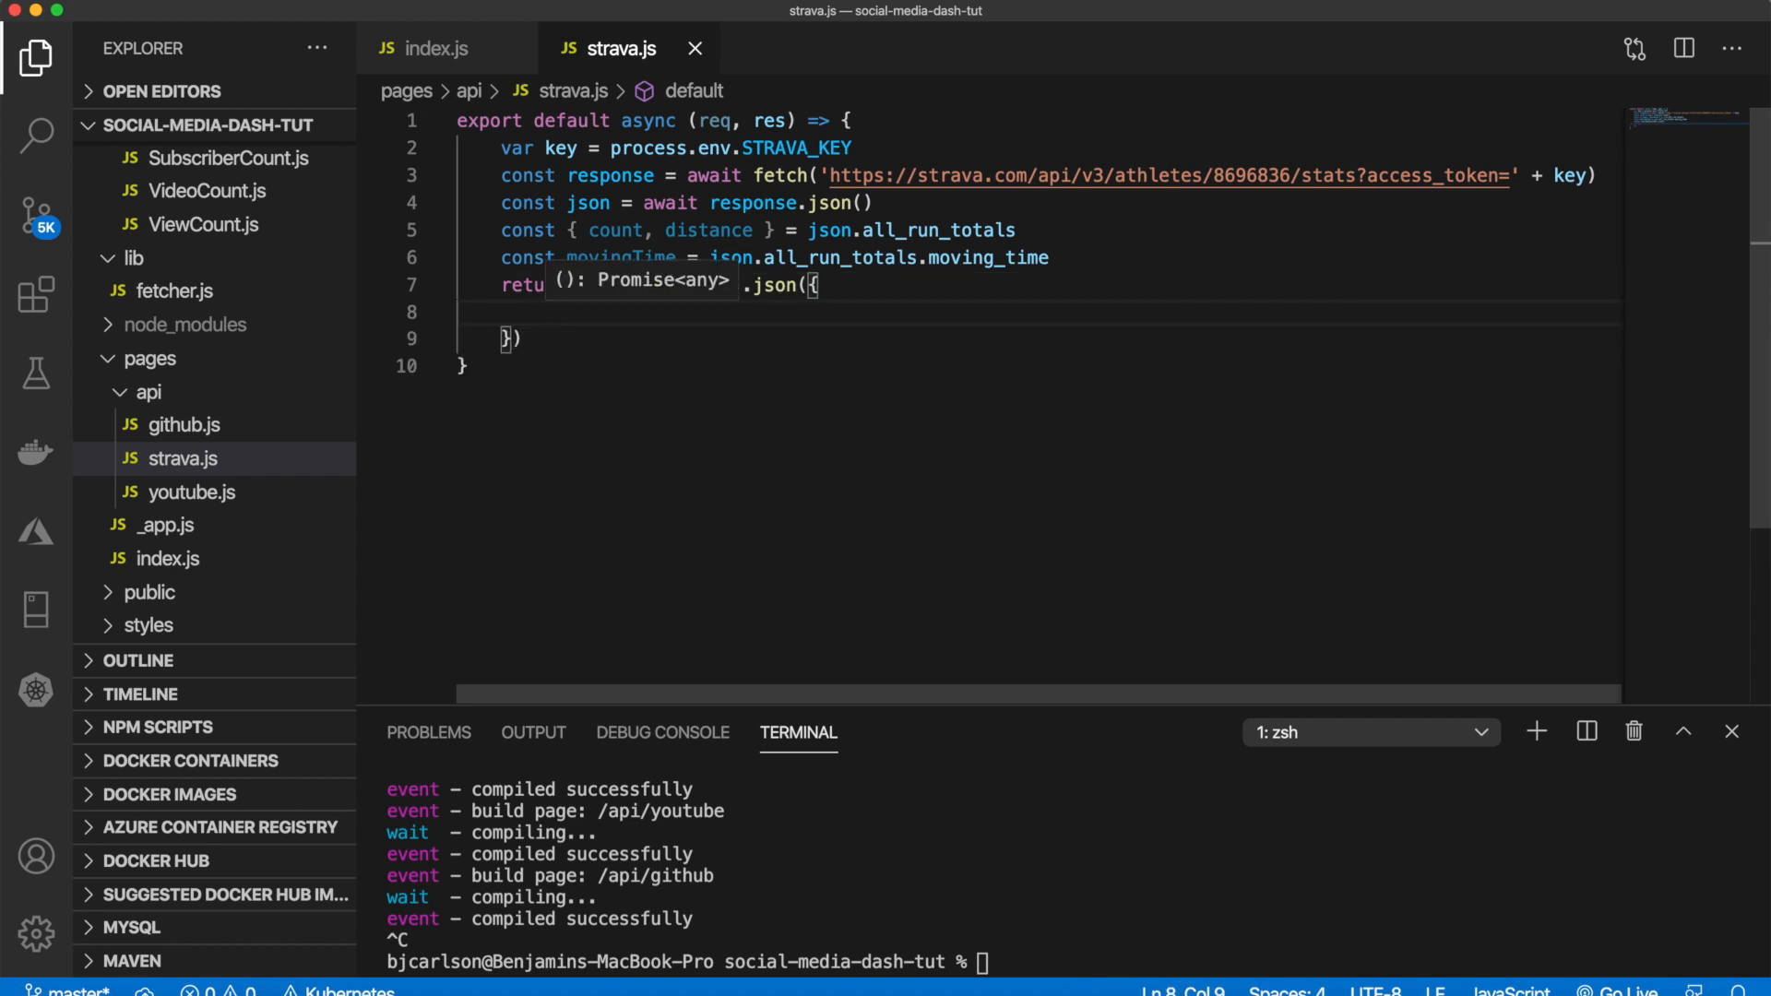
pyautogui.write('count,')
pyautogui.press('Return')
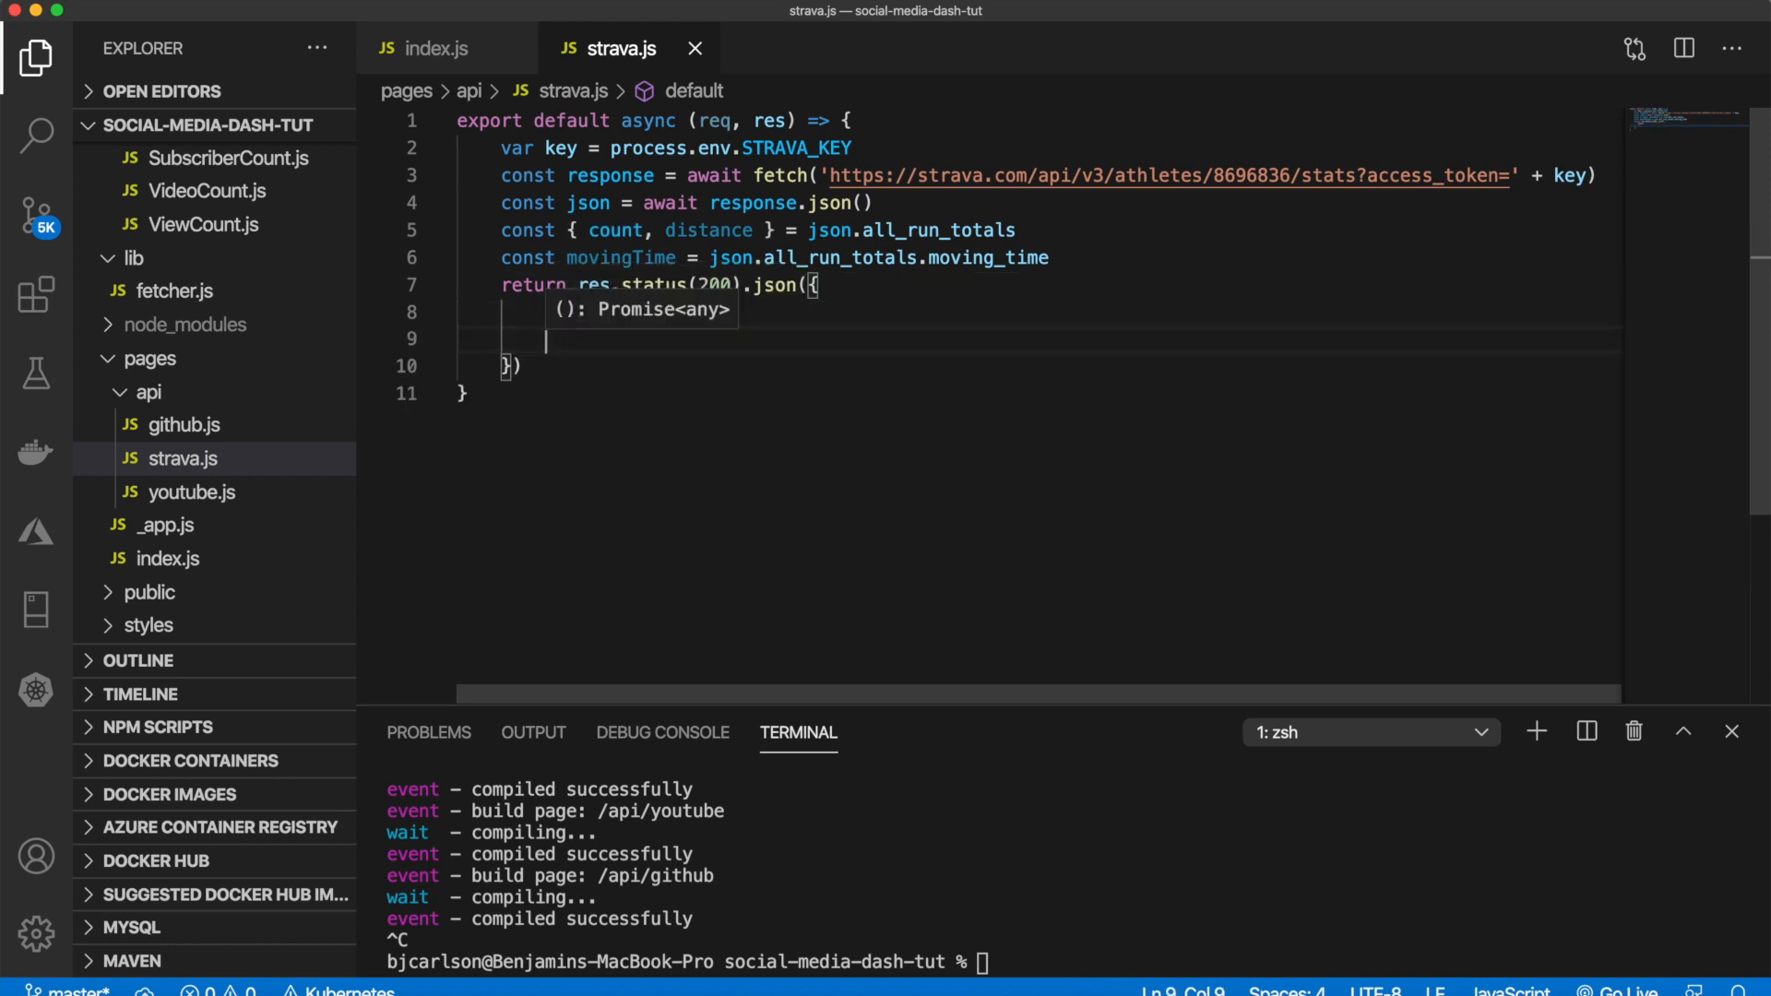
pyautogui.write('distance,')
pyautogui.press('Return')
pyautogui.write('movingTime')
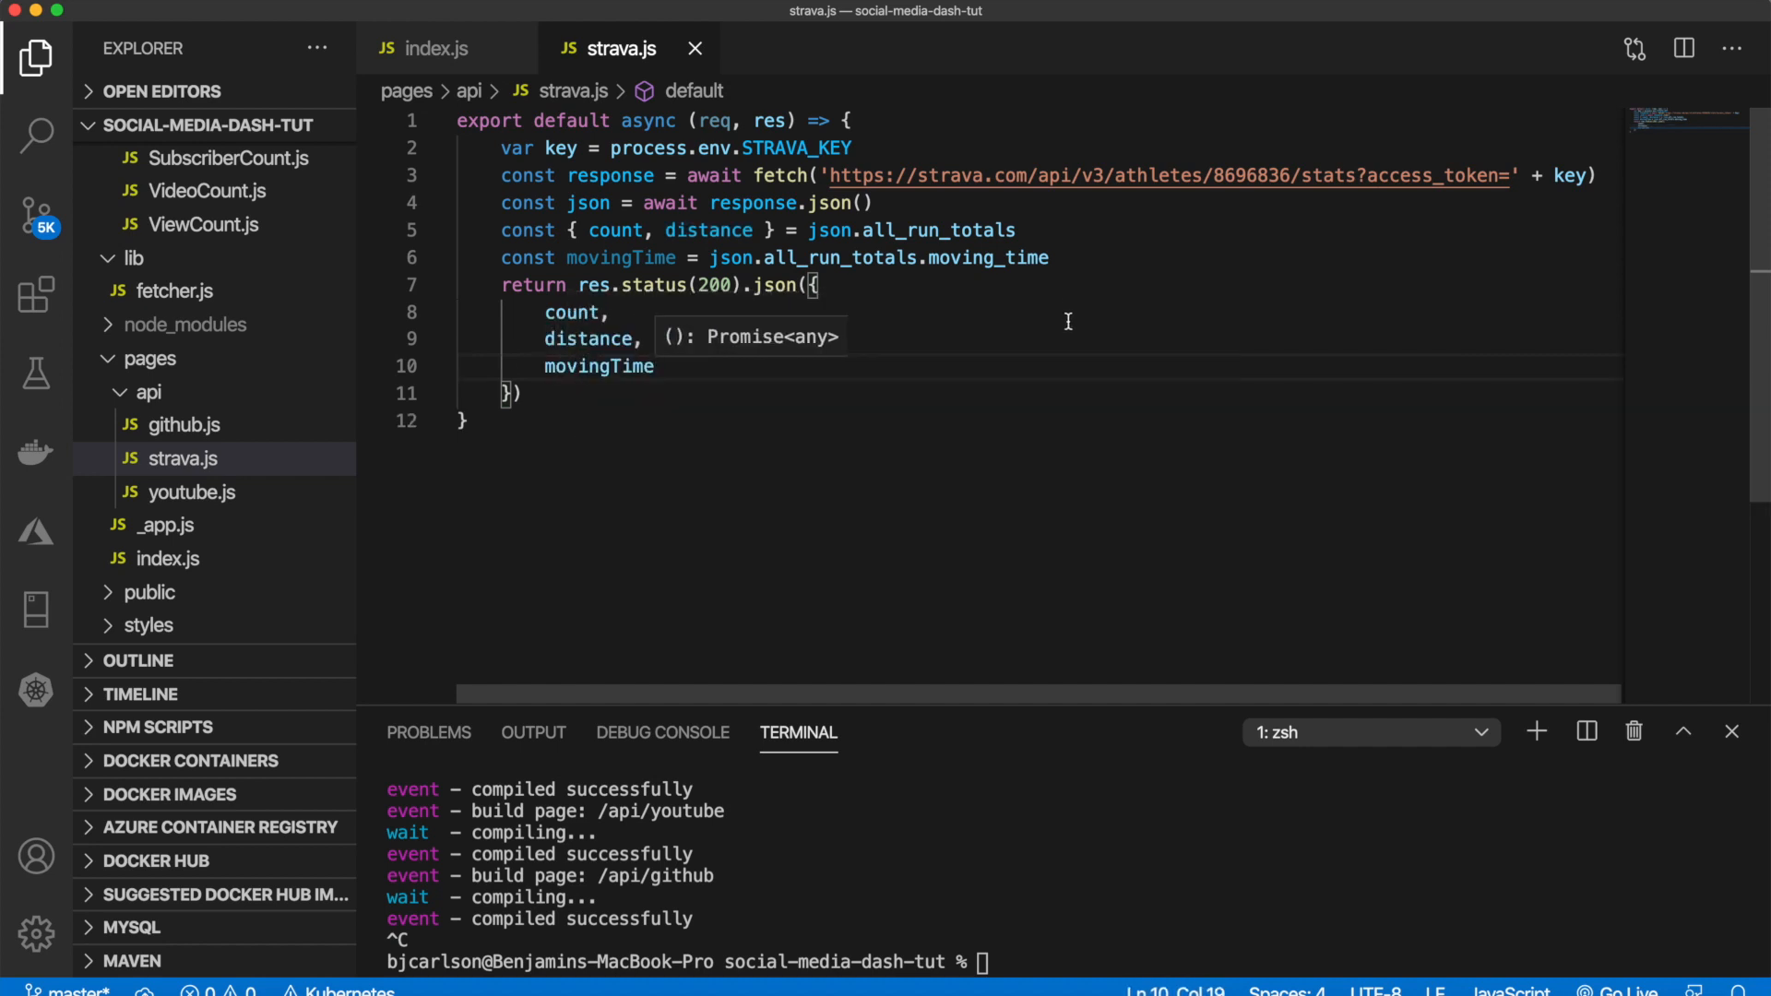
pyautogui.click(1063, 401)
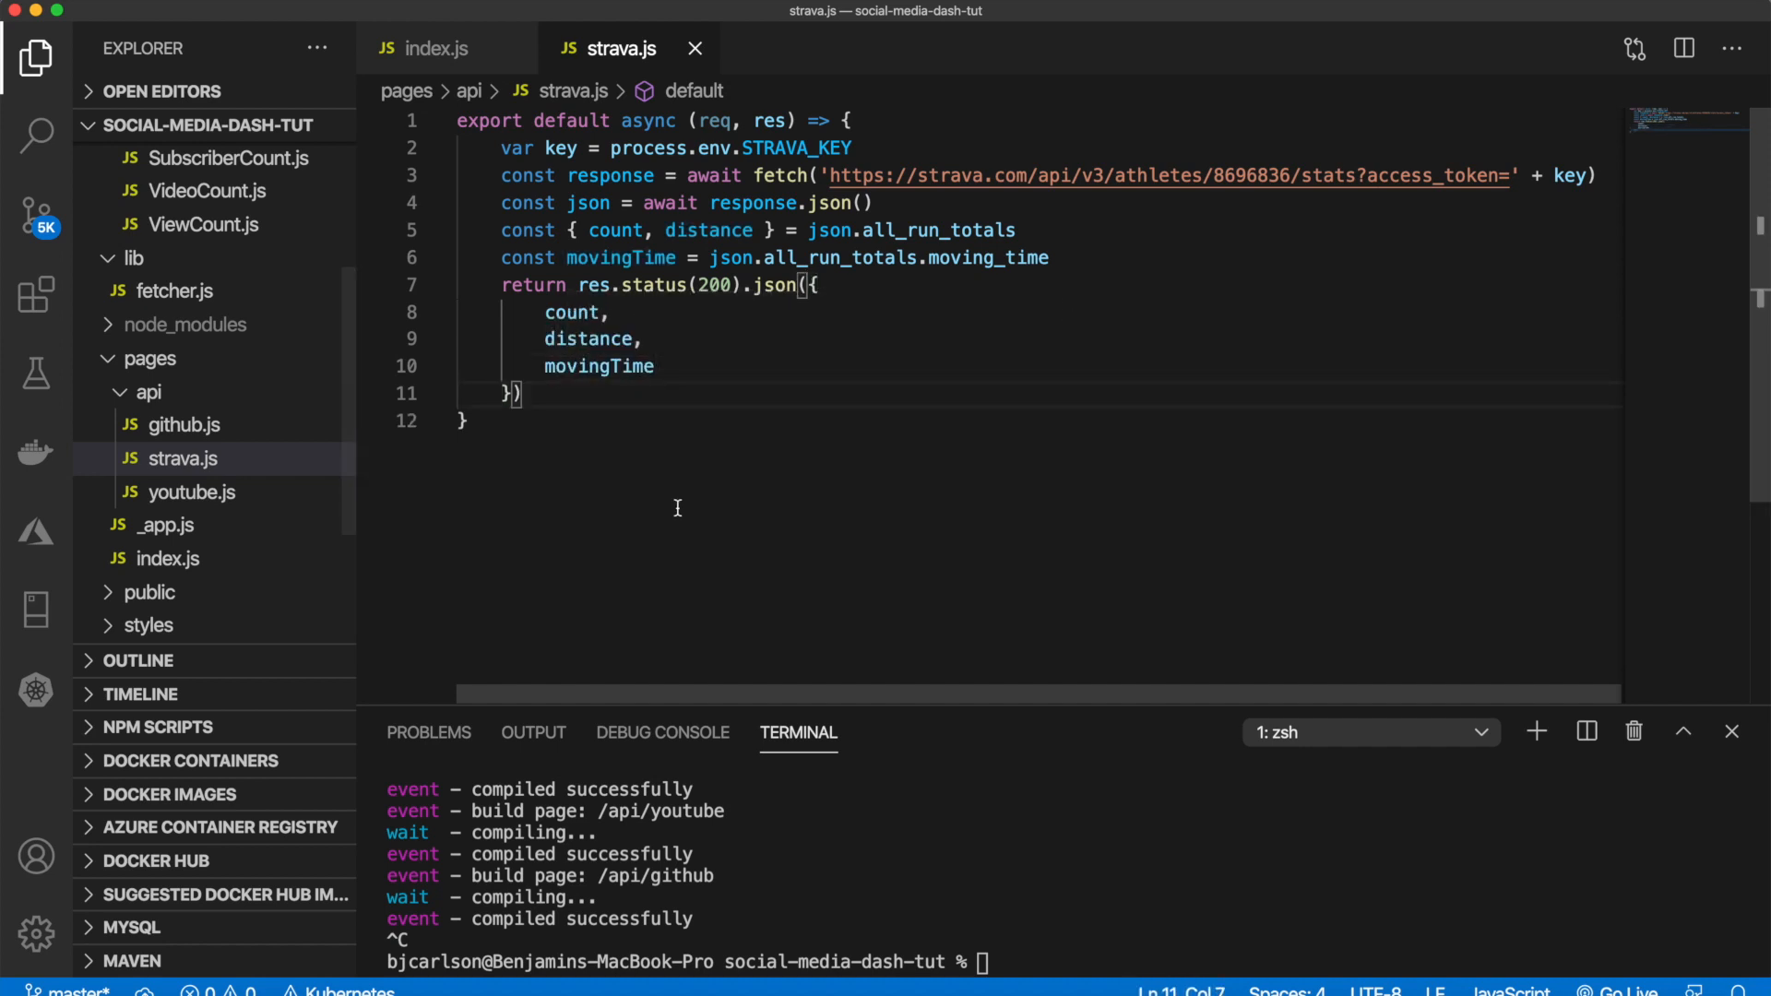
pyautogui.scroll(2, 224, 276)
pyautogui.scroll(1, 225, 276)
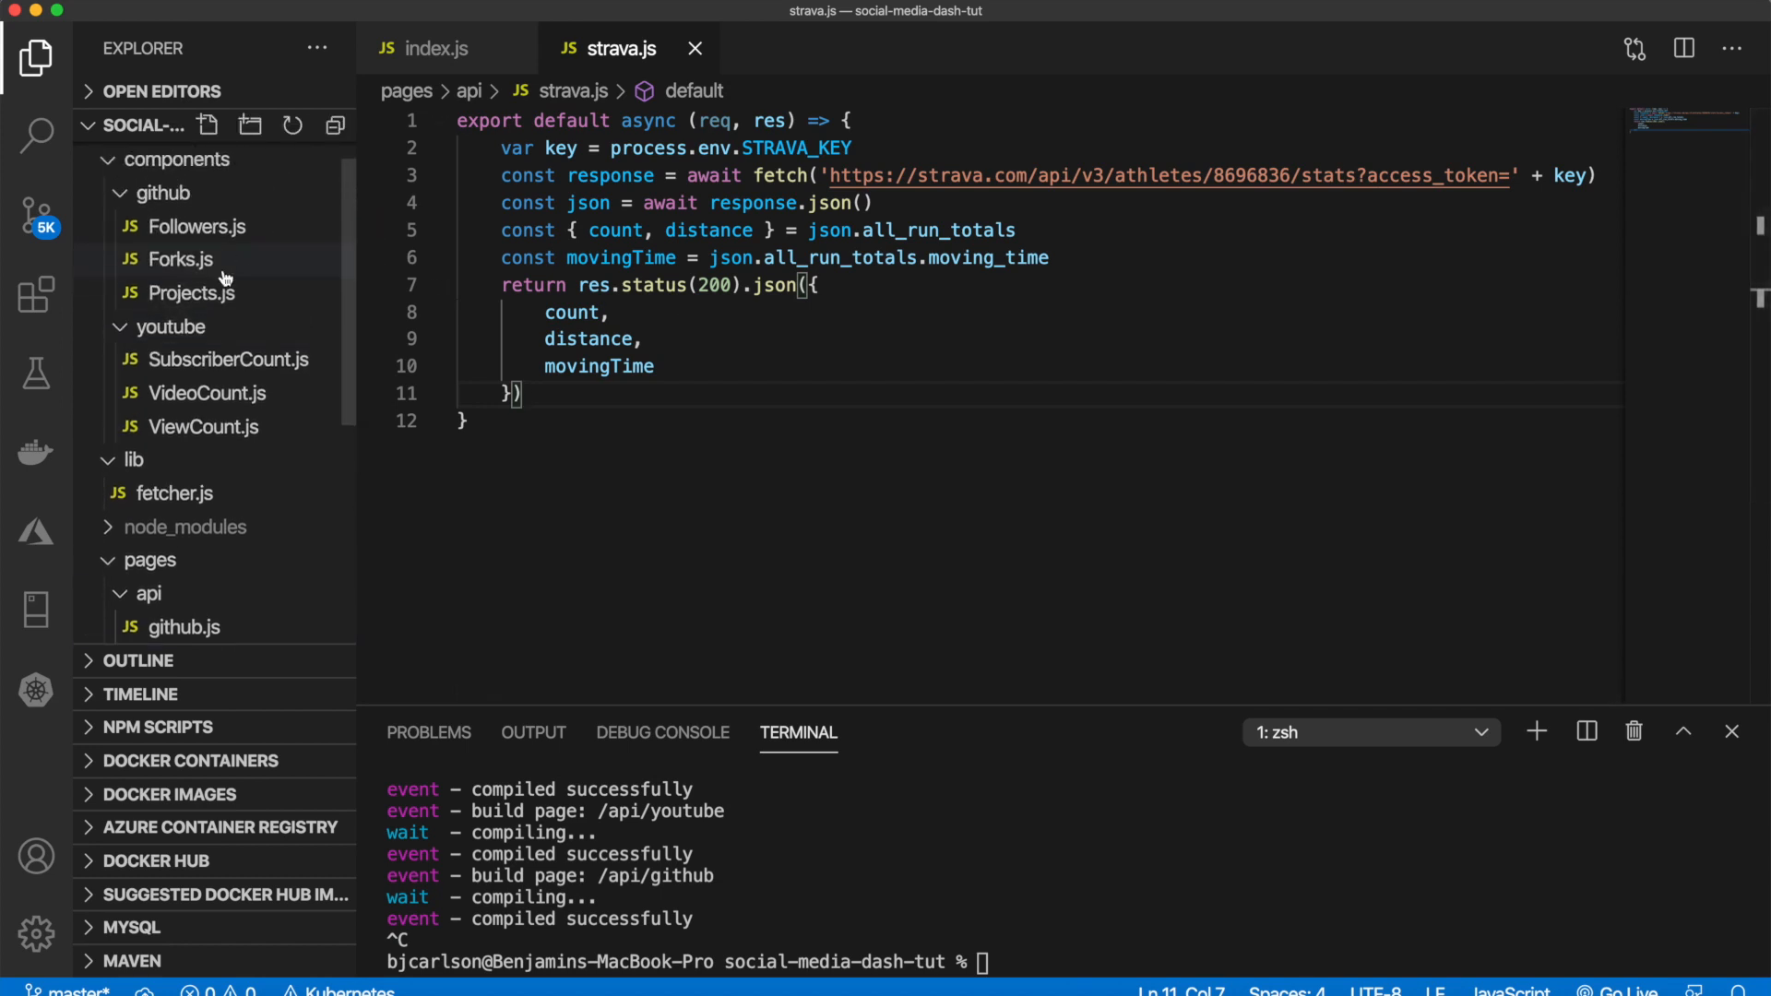
# Step: Collapse the explorer folders and create a new strava folder inside components
pyautogui.click(179, 301)
pyautogui.click(189, 186)
pyautogui.scroll(1, 190, 193)
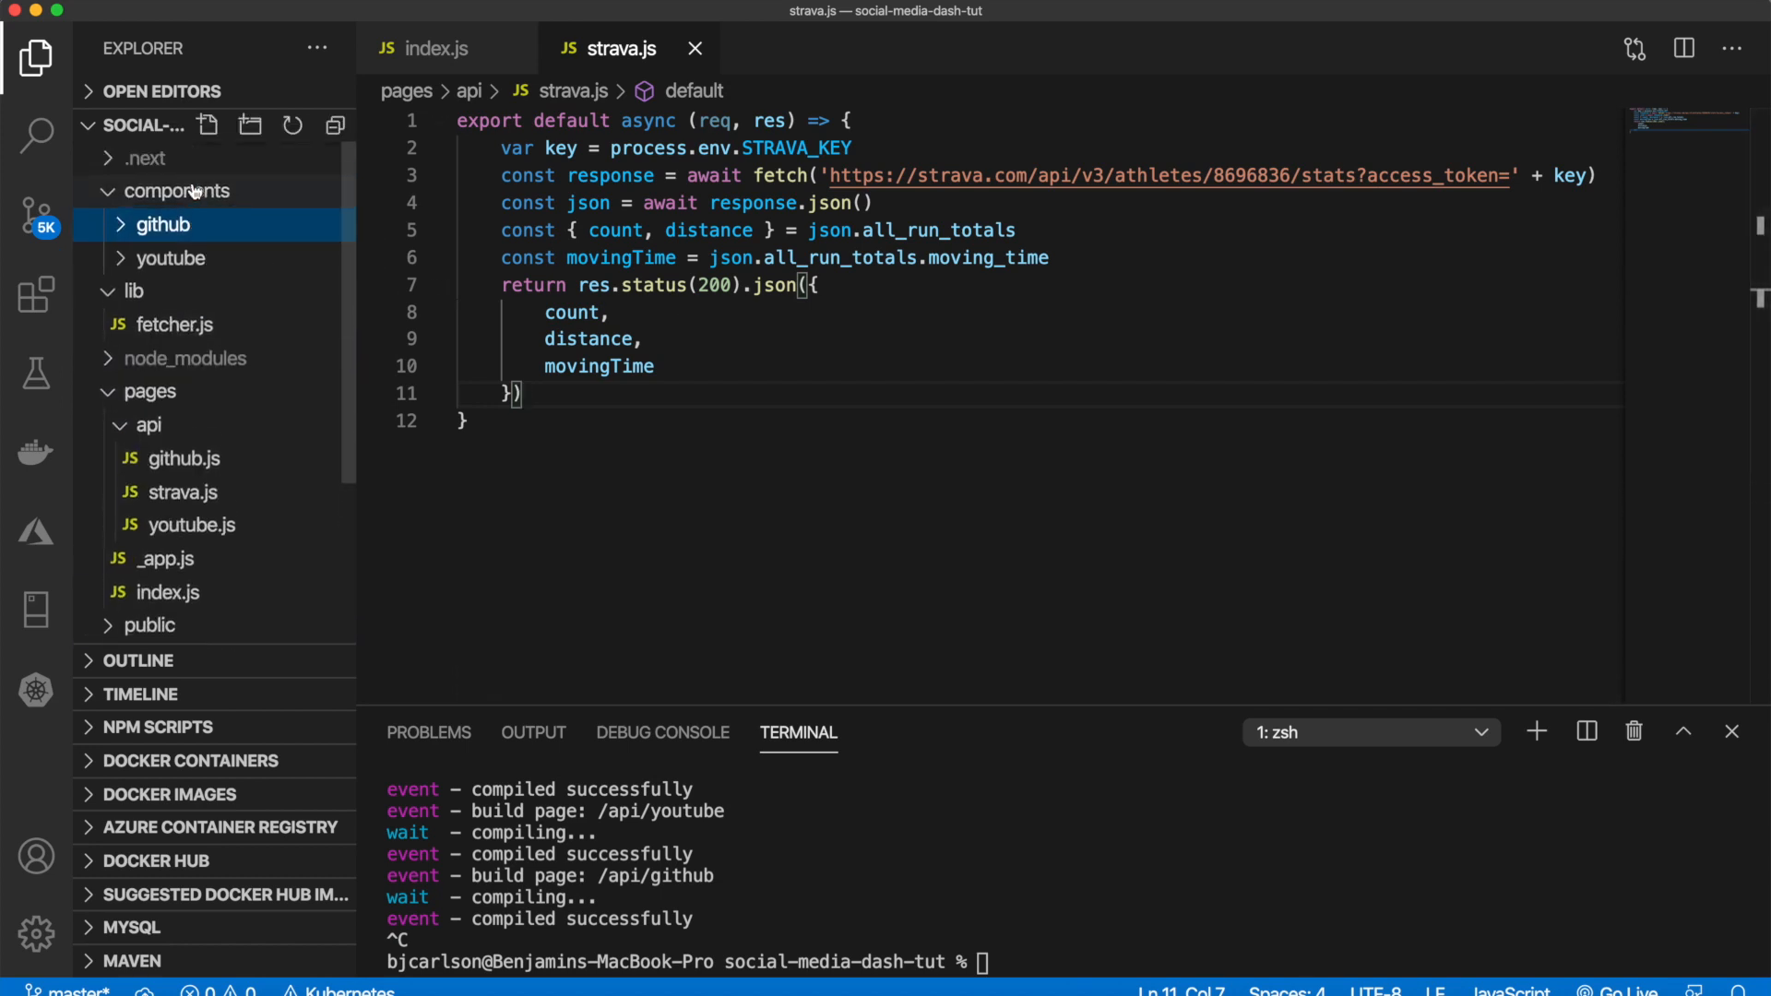
pyautogui.click(180, 290)
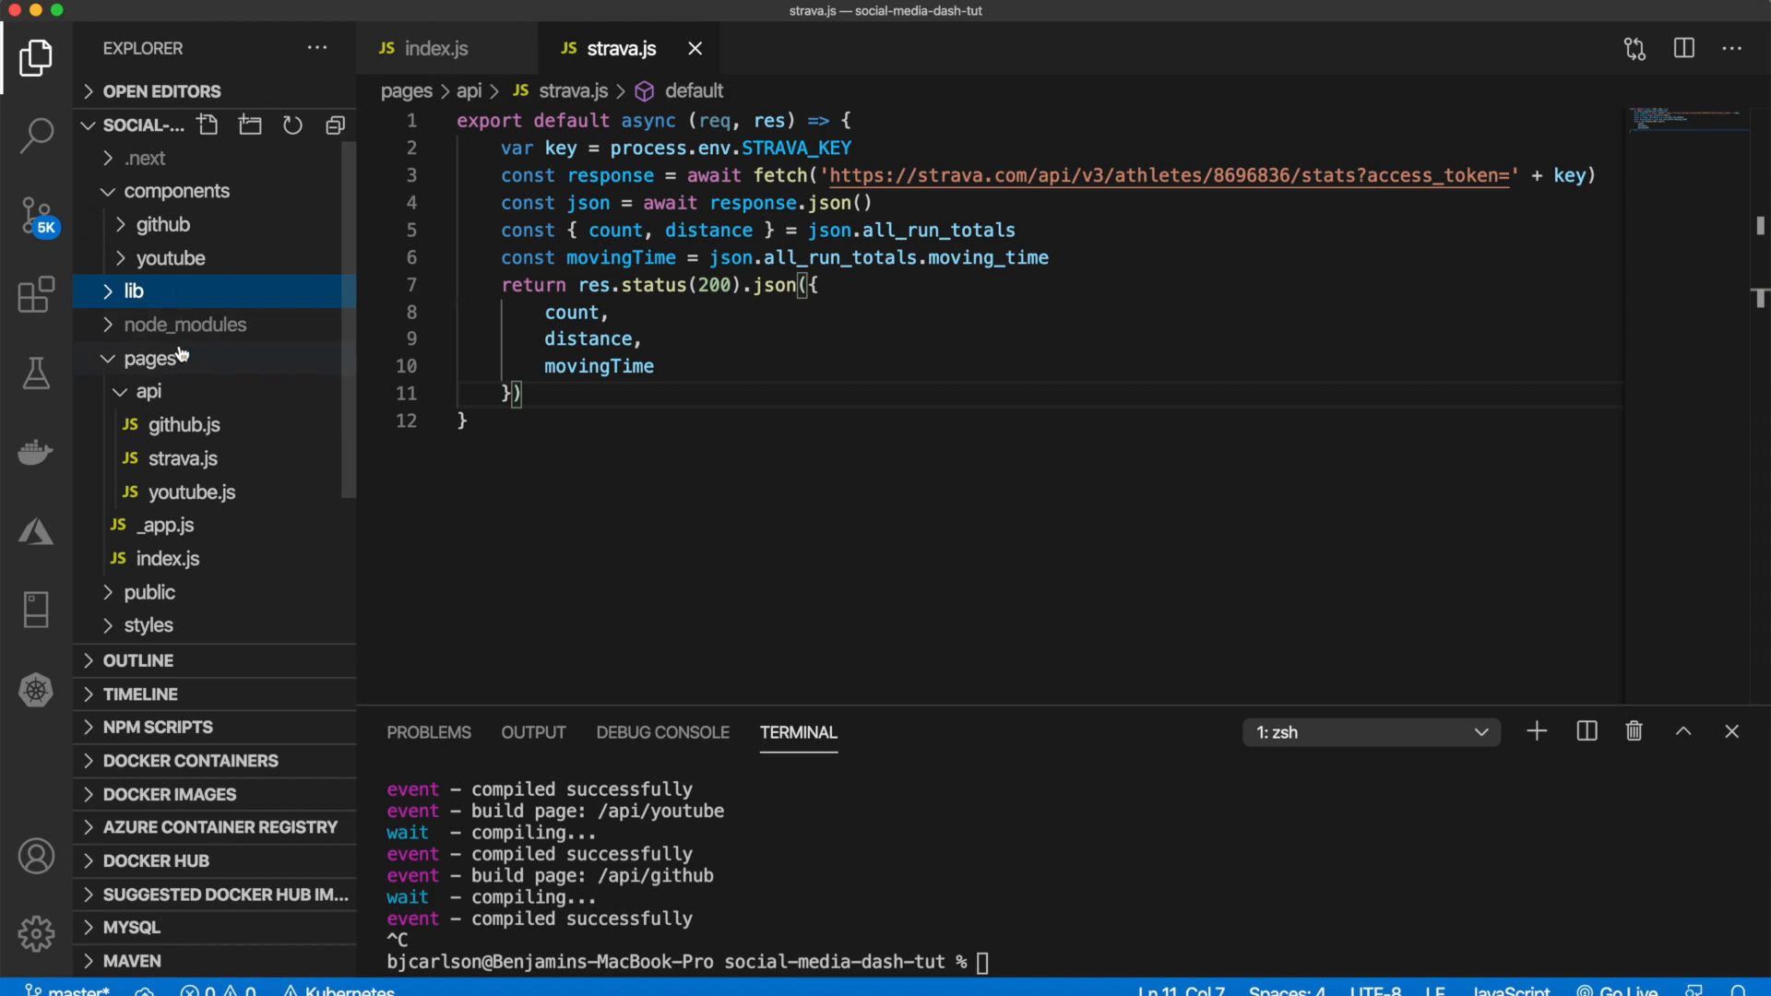
pyautogui.click(189, 396)
pyautogui.click(190, 195)
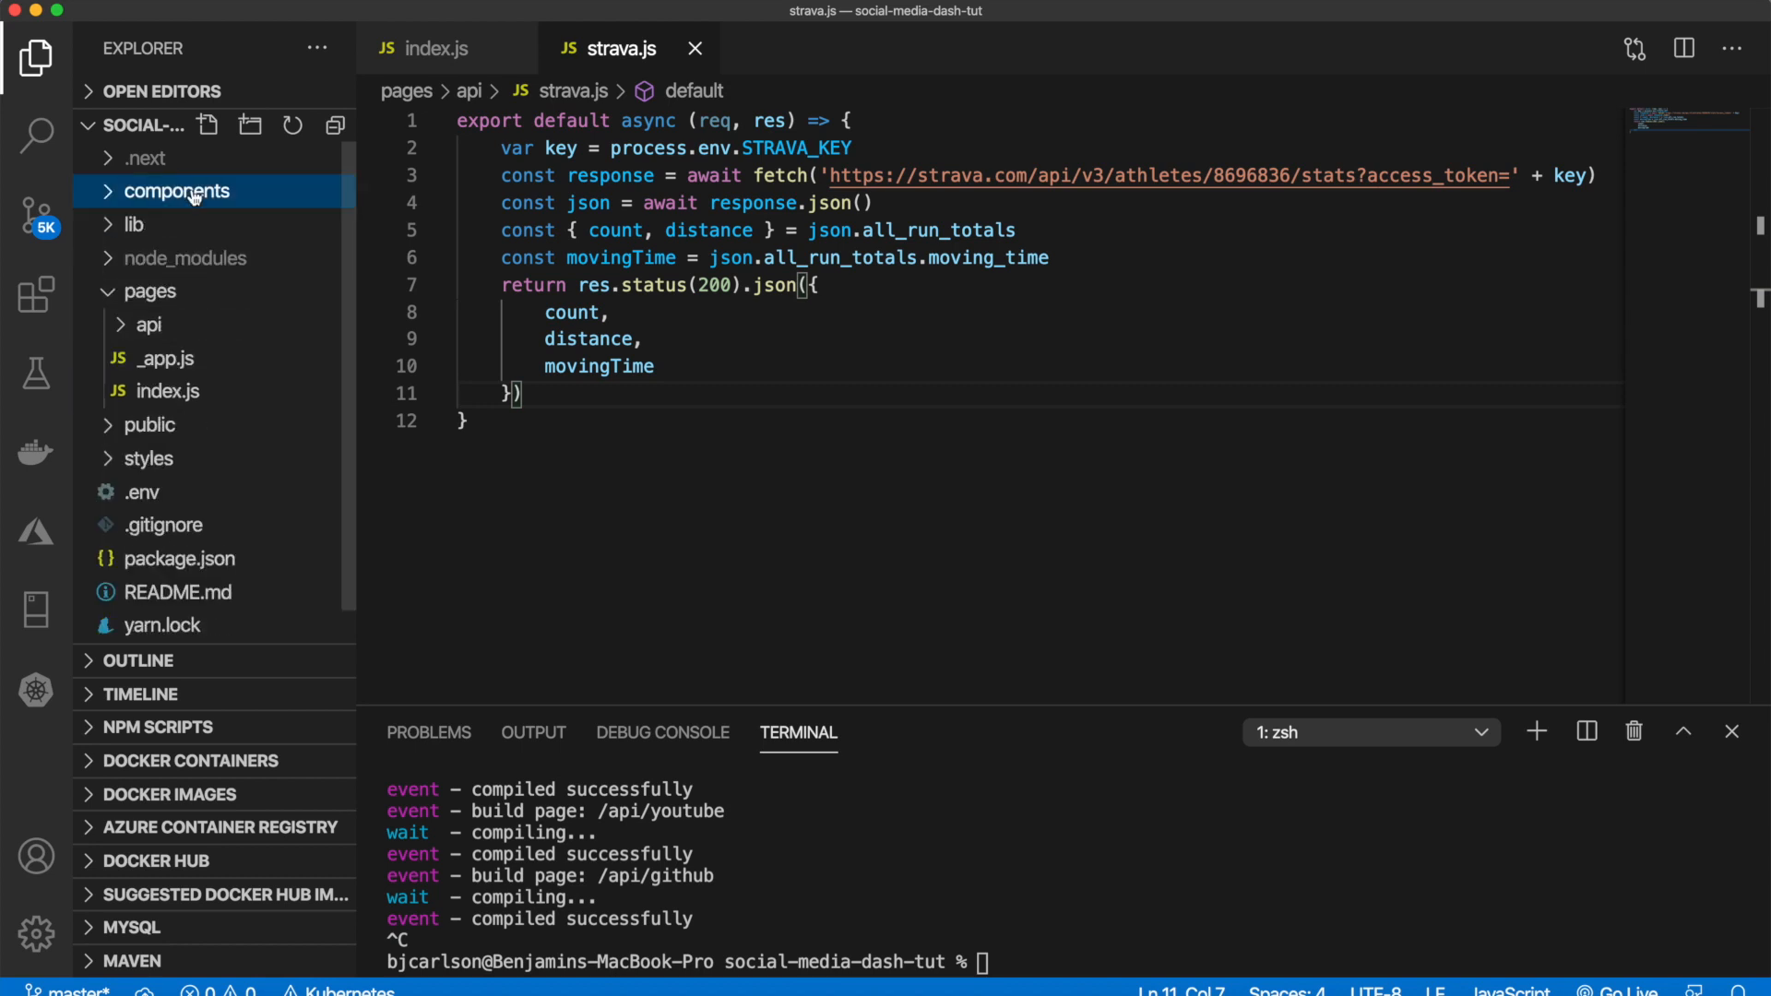
pyautogui.click(208, 195)
pyautogui.rightClick(210, 195)
pyautogui.click(267, 211)
pyautogui.write('strava')
pyautogui.press('Return')
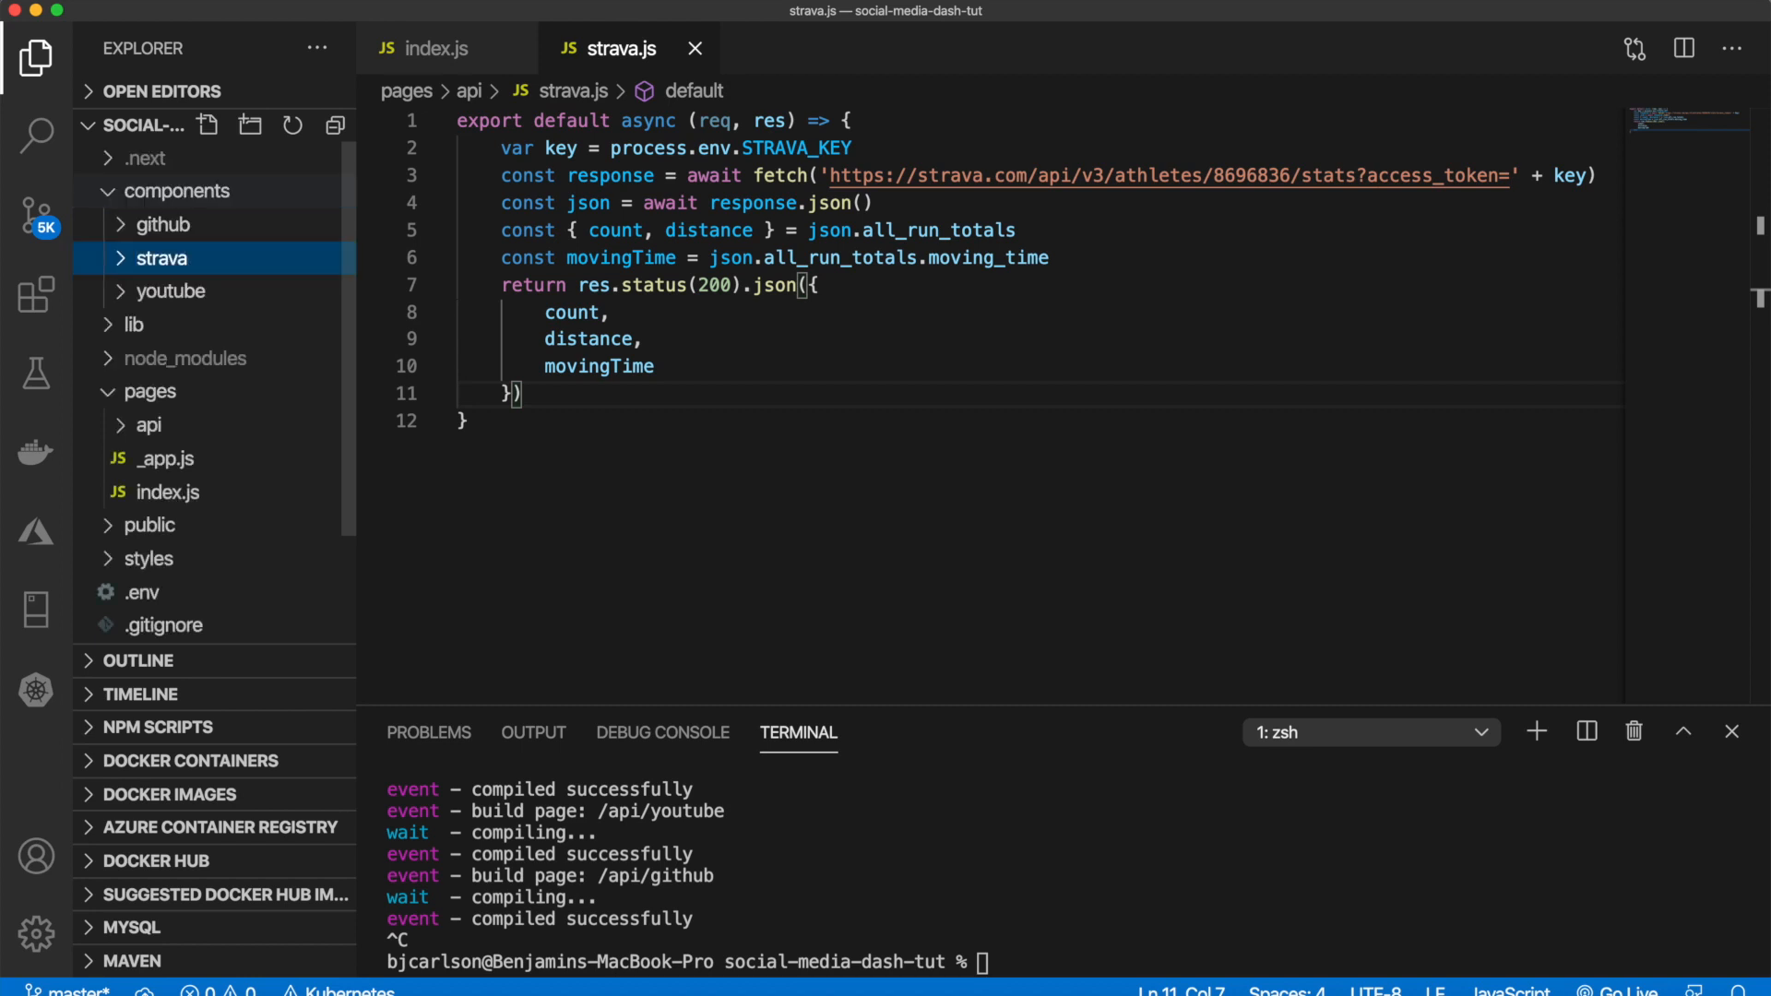
# Step: Create empty RunCount.js and TotalDistance.js files in components/strava
pyautogui.rightClick(264, 260)
pyautogui.click(319, 272)
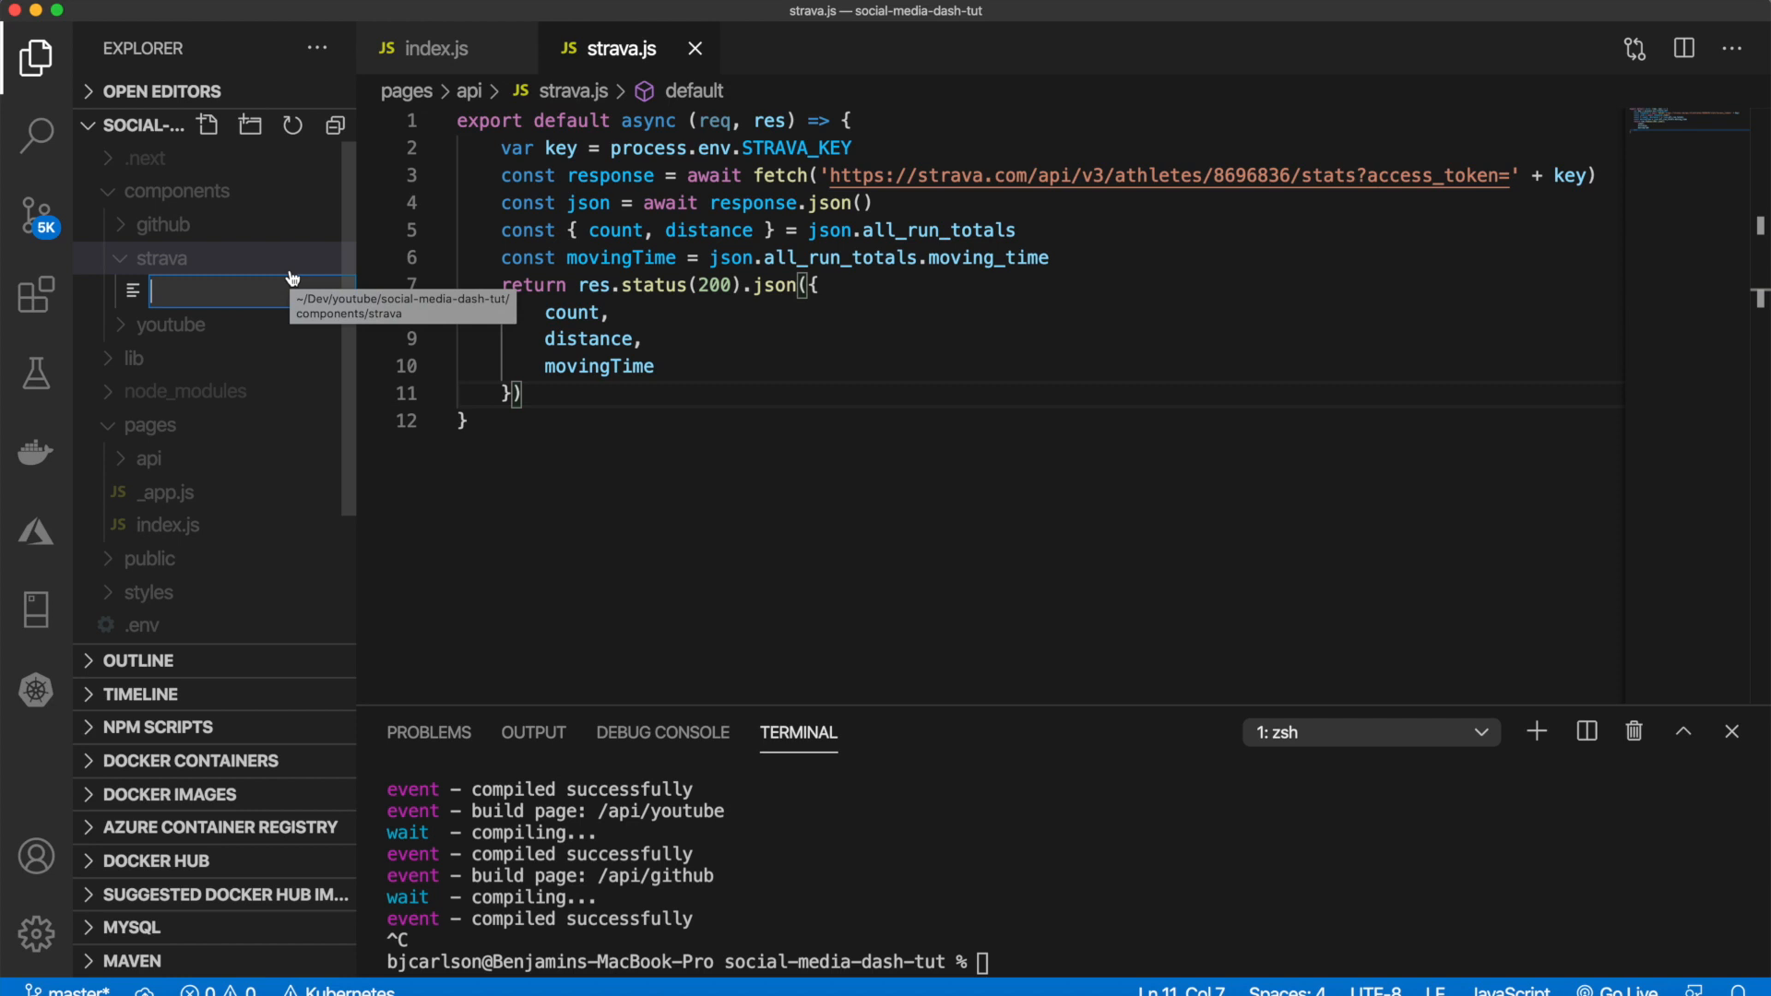
pyautogui.write('count')
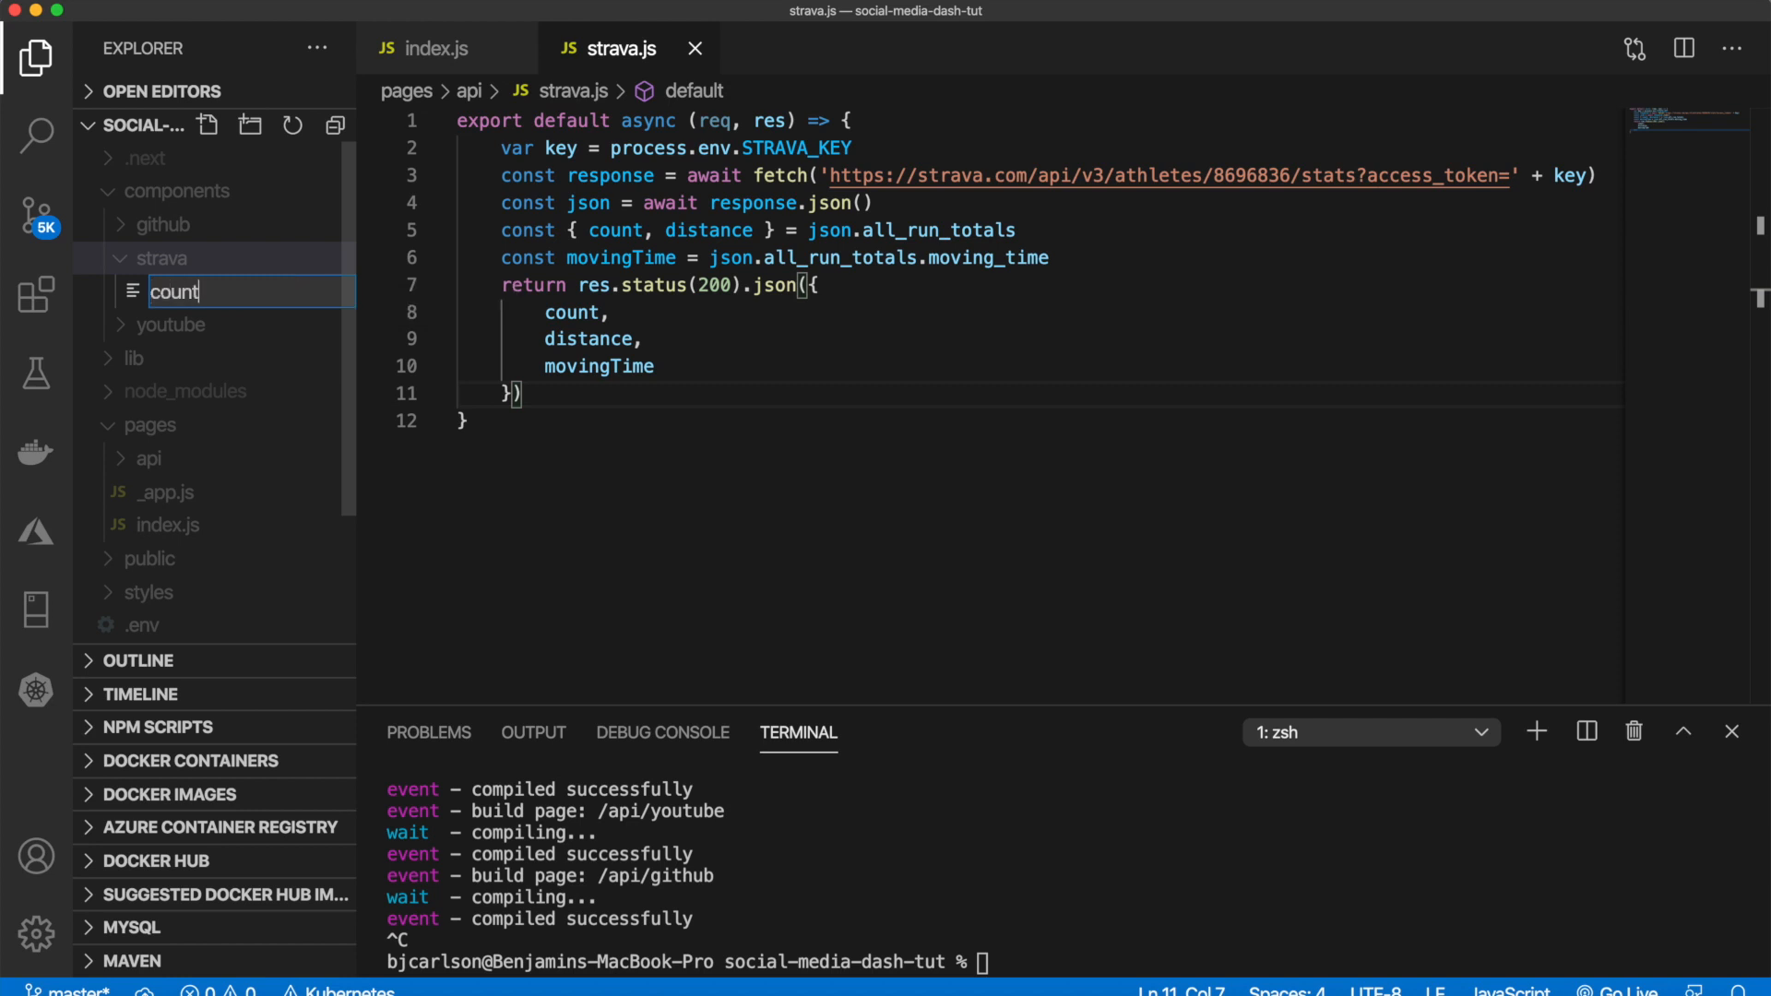
pyautogui.press('BackSpace')
pyautogui.press('BackSpace')
pyautogui.press('BackSpace')
pyautogui.press('BackSpace')
pyautogui.write('Ru')
pyautogui.write('js')
pyautogui.press('Return')
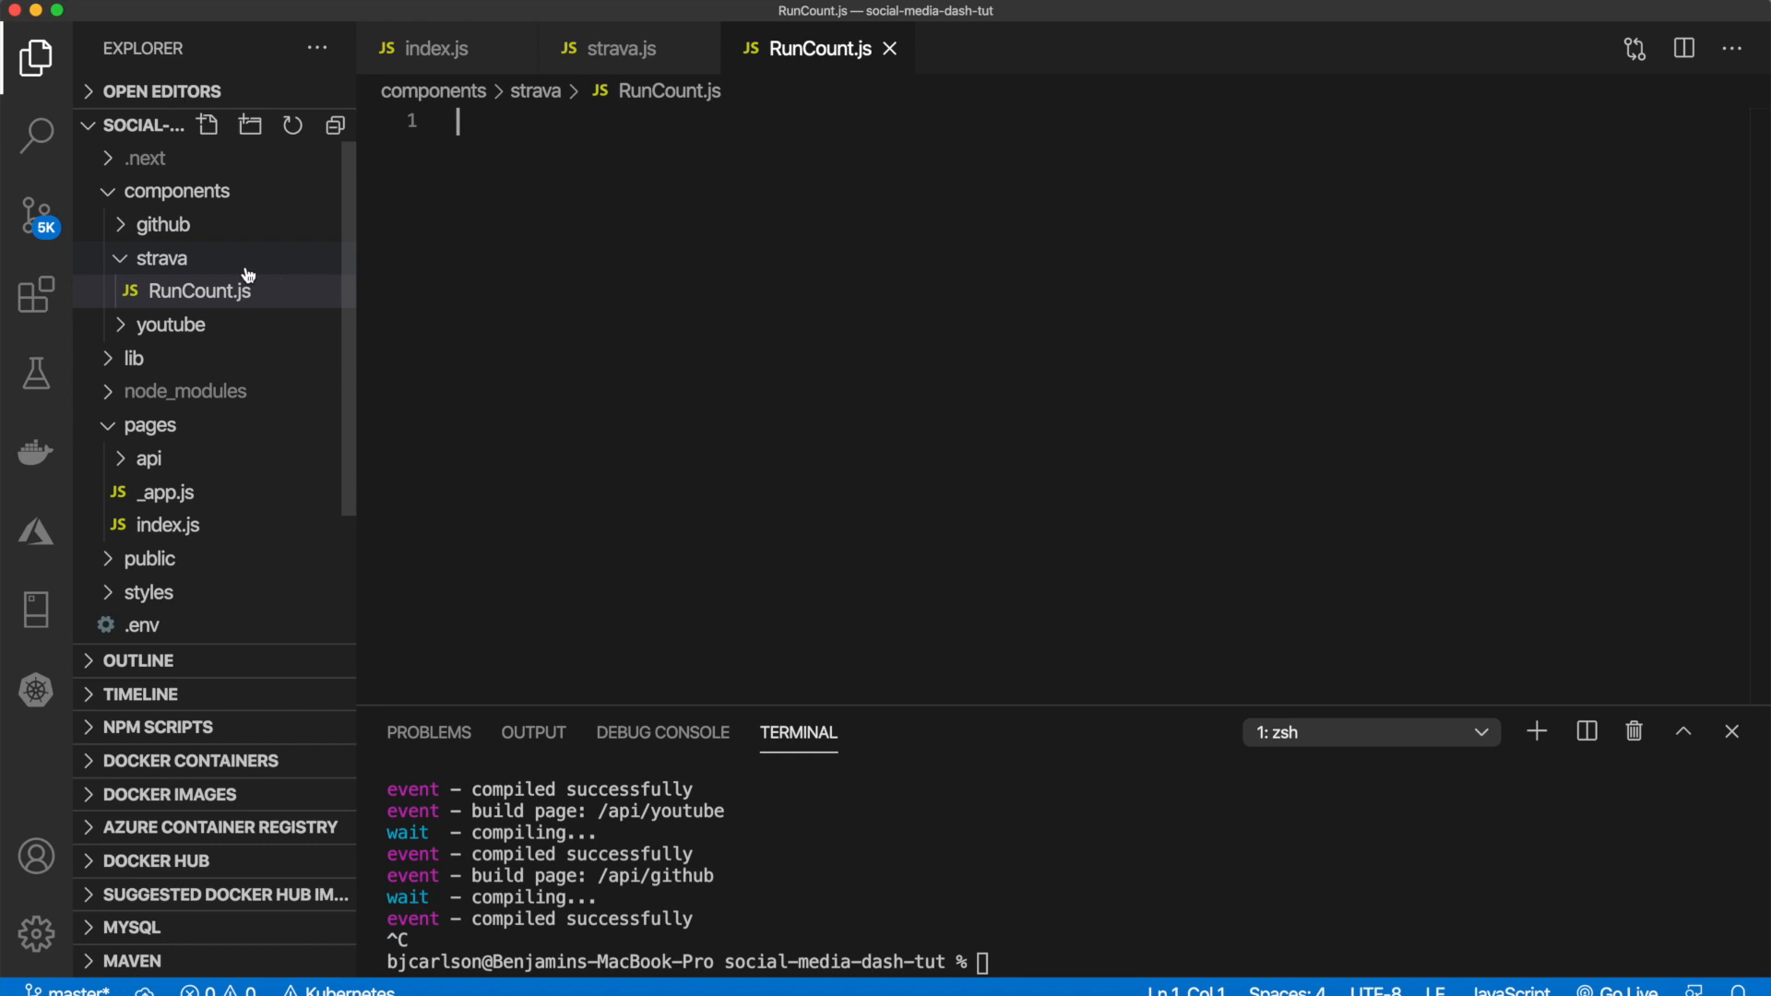
pyautogui.rightClick(207, 257)
pyautogui.click(239, 271)
pyautogui.write('TotalDist')
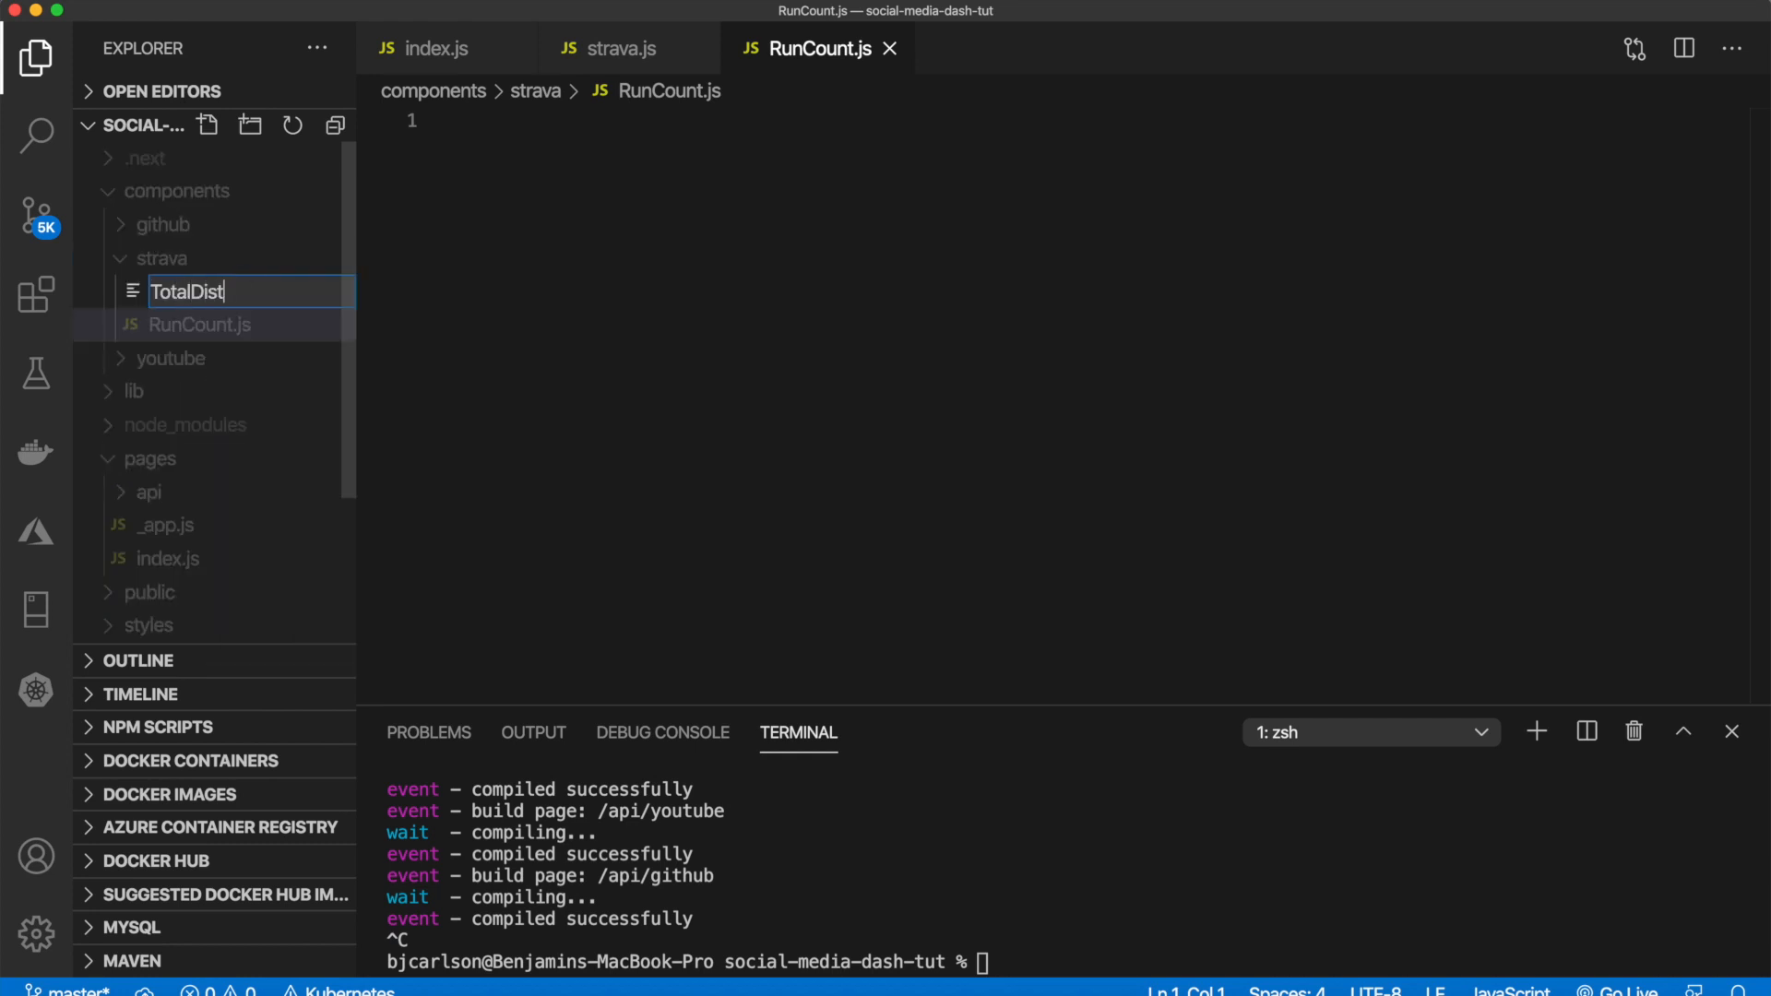
pyautogui.write('js')
pyautogui.press('Return')
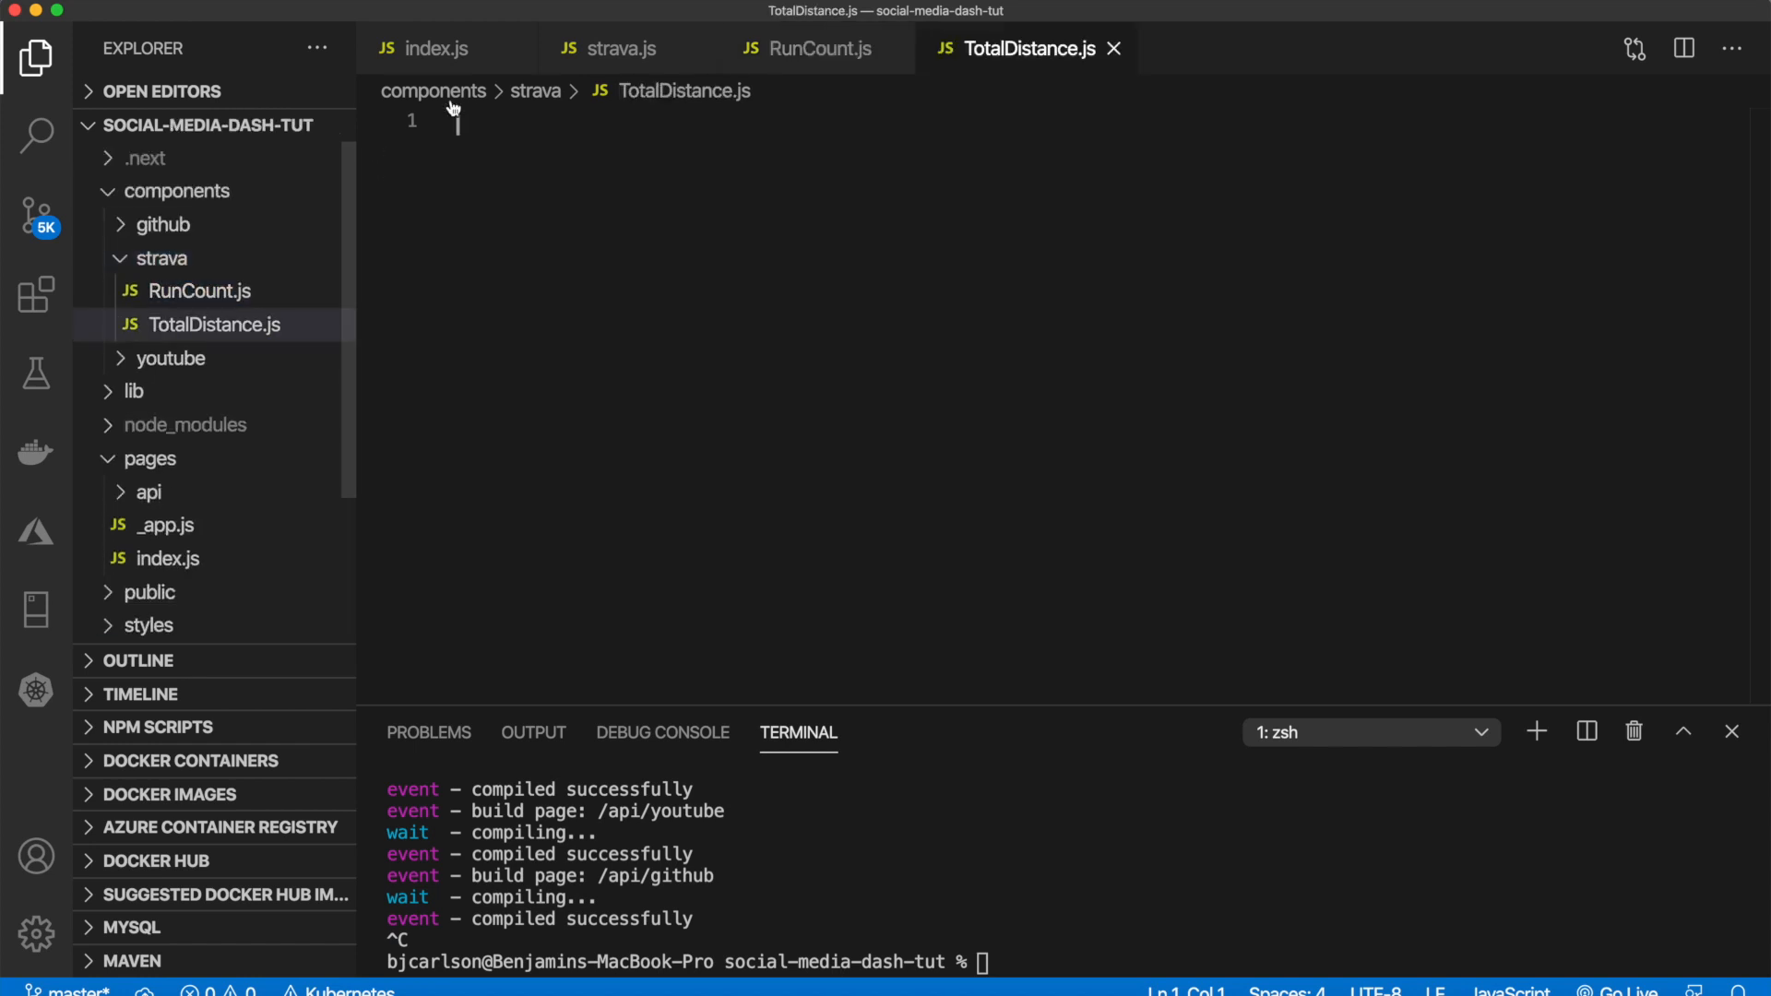
# Step: Create an empty MovingTime.js in components/strava and flip through the three new files
pyautogui.click(609, 48)
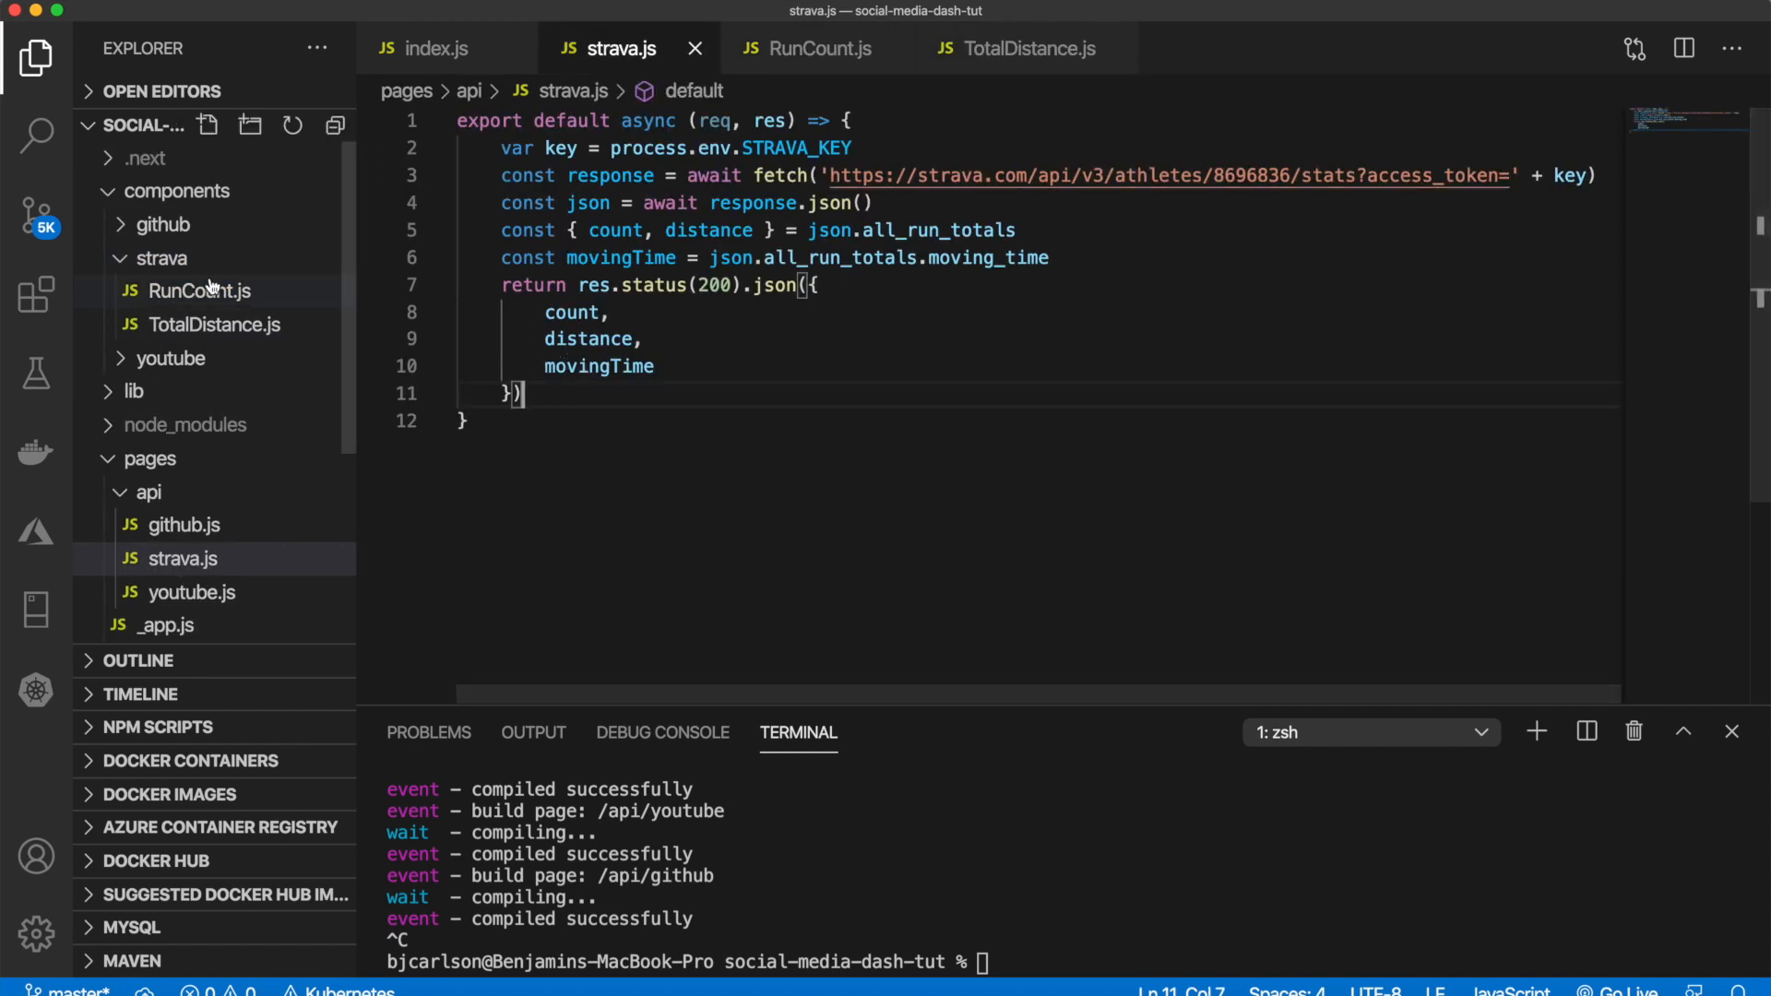
pyautogui.rightClick(171, 256)
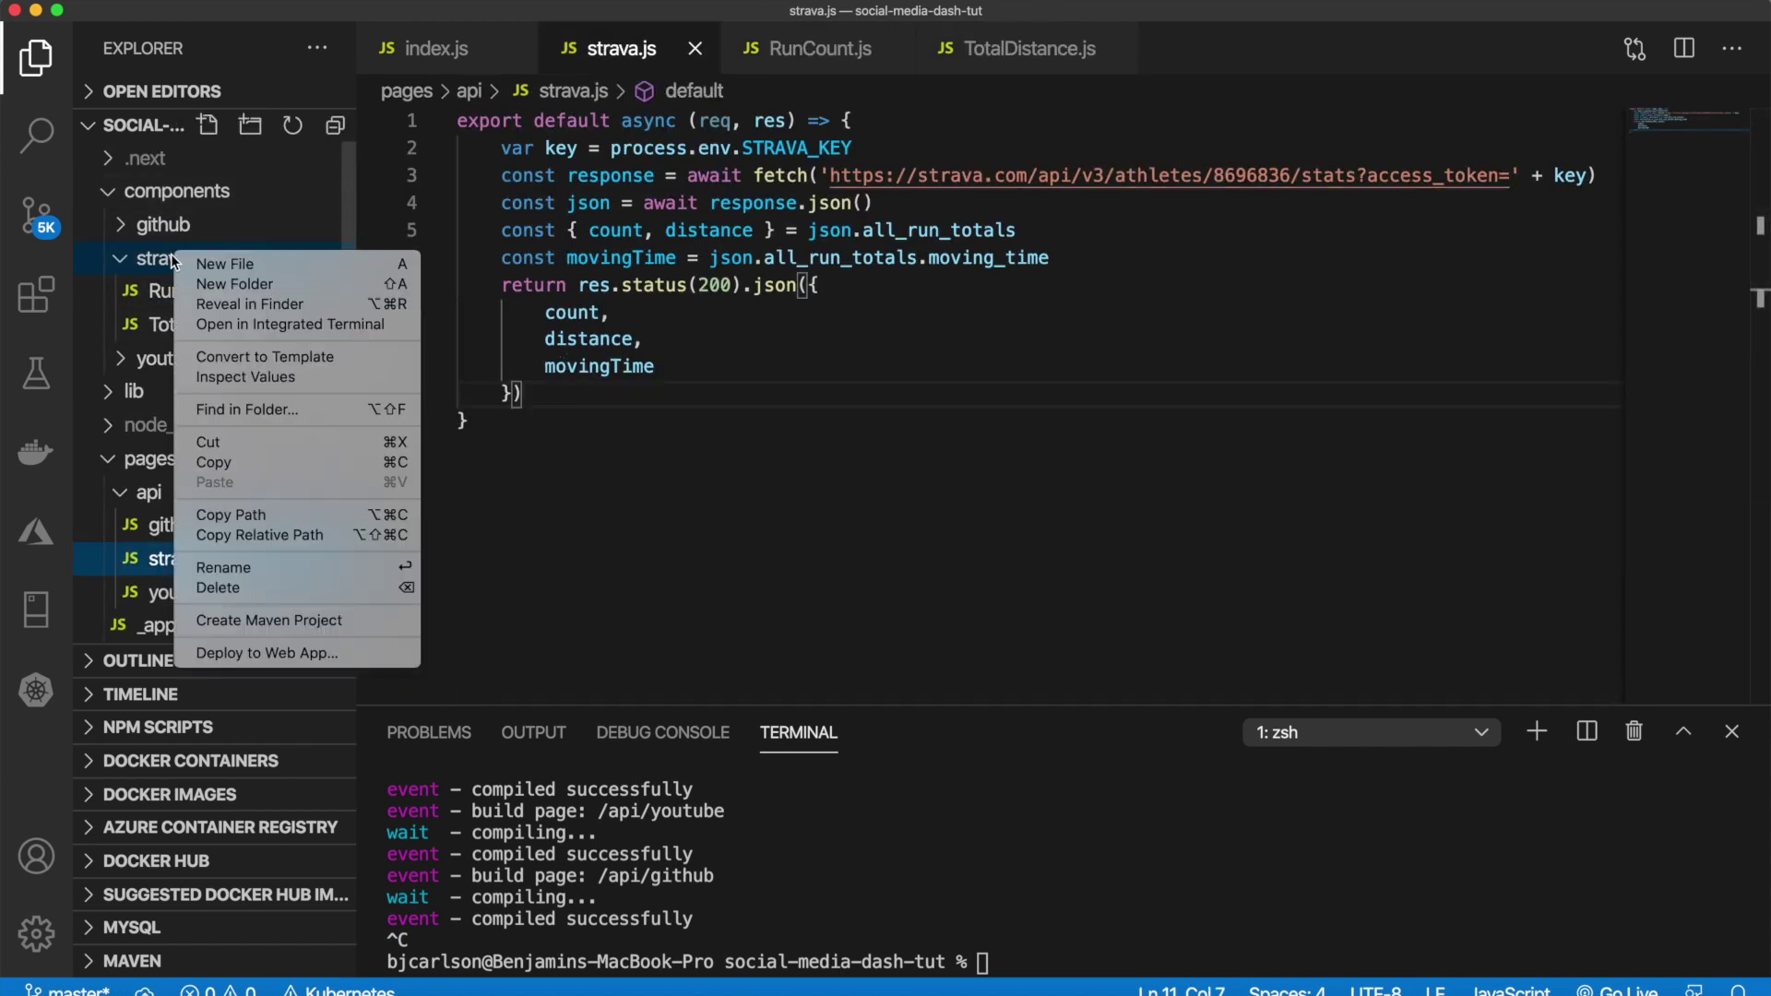
pyautogui.click(224, 264)
pyautogui.write('Moving')
pyautogui.write('sj')
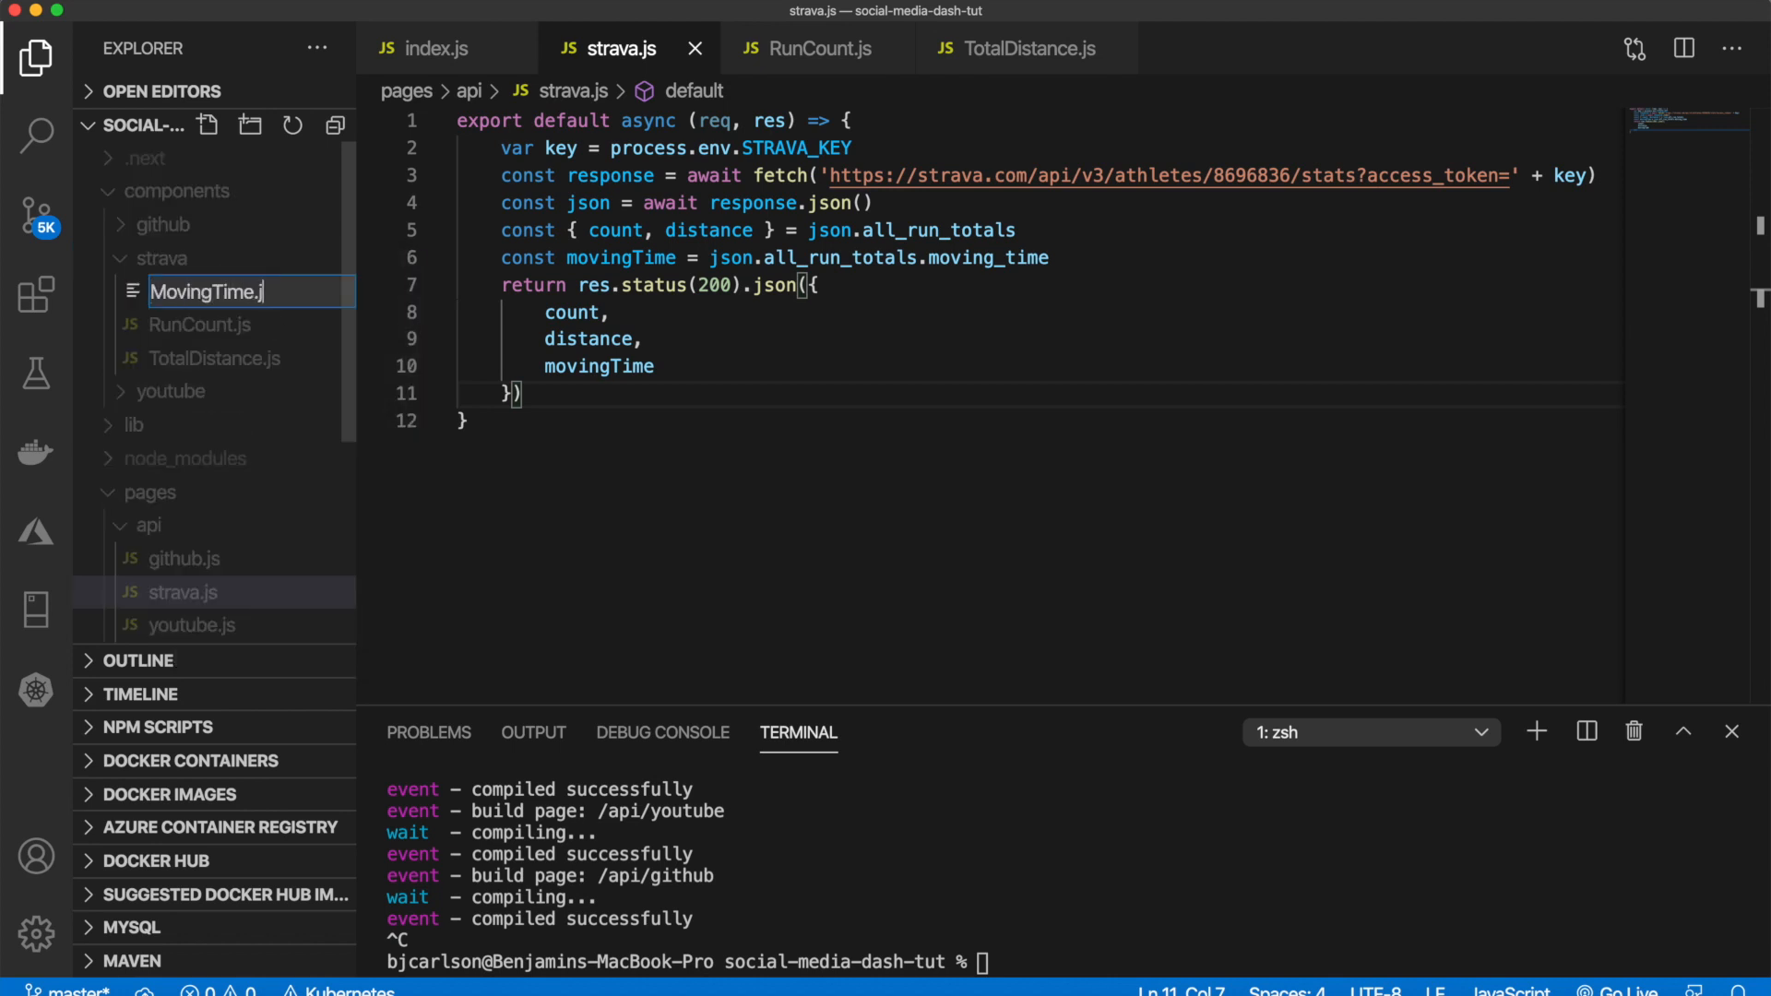
pyautogui.write('s')
pyautogui.press('Return')
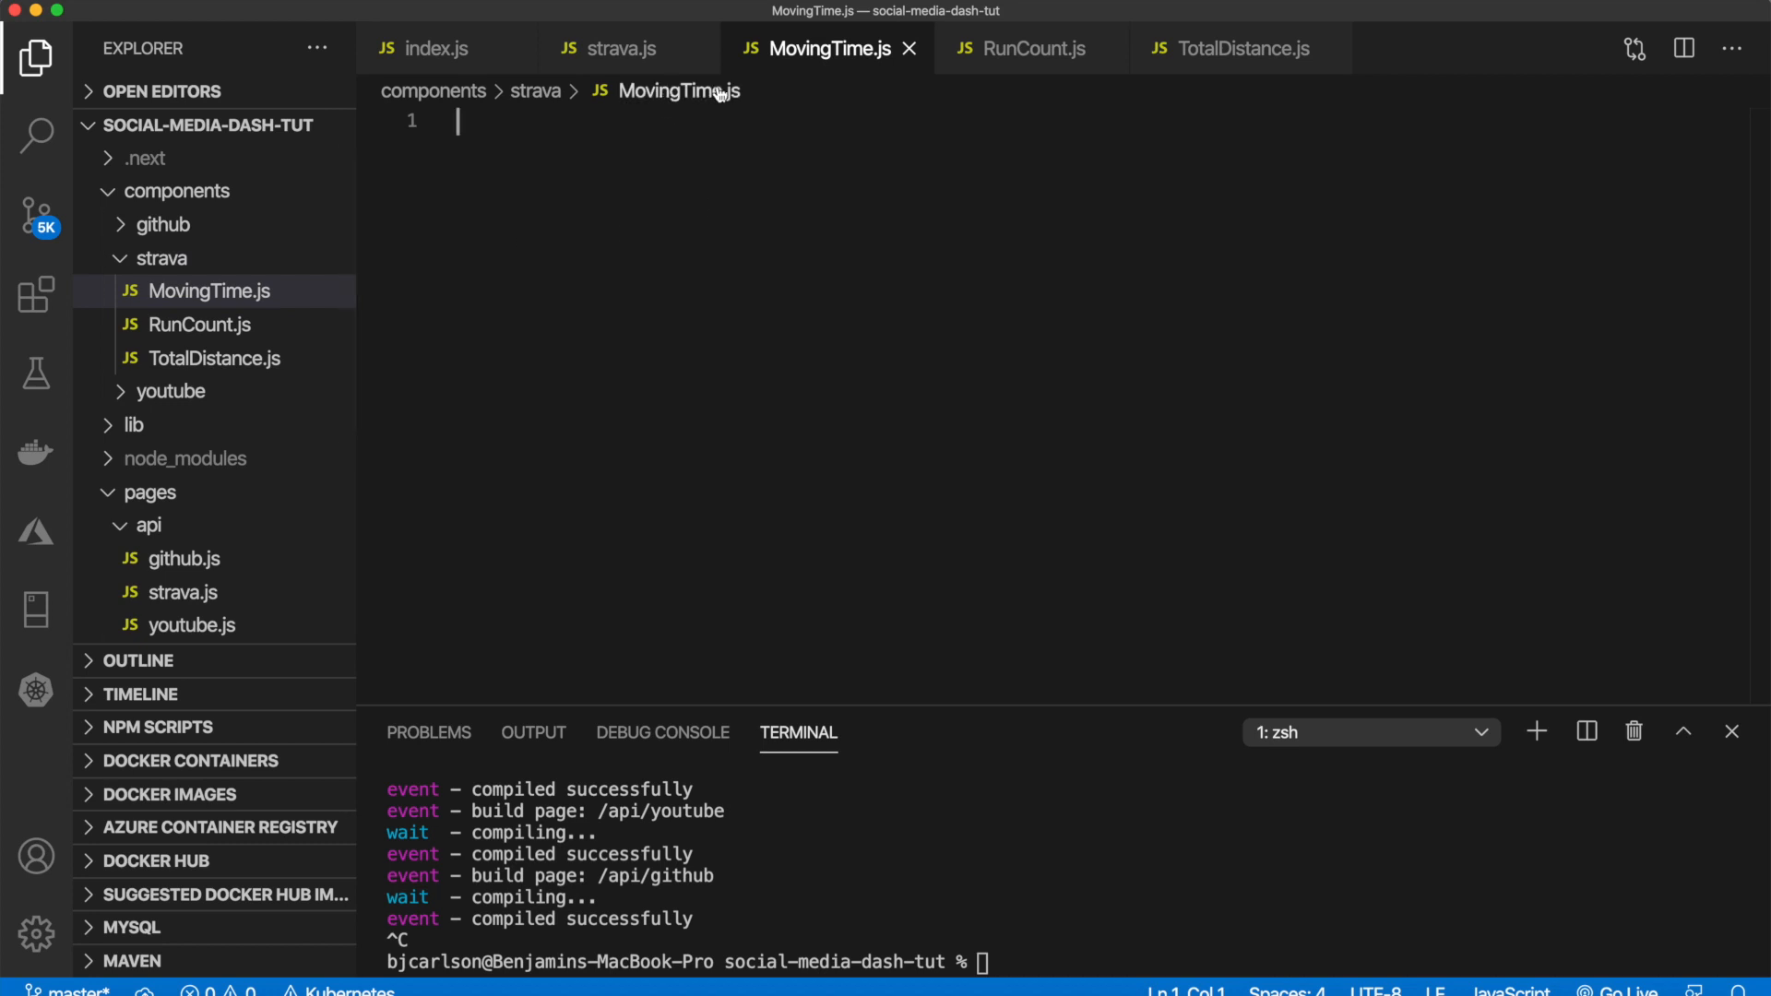
pyautogui.click(1025, 49)
pyautogui.click(1218, 48)
pyautogui.click(1052, 48)
pyautogui.click(830, 49)
pyautogui.click(1191, 53)
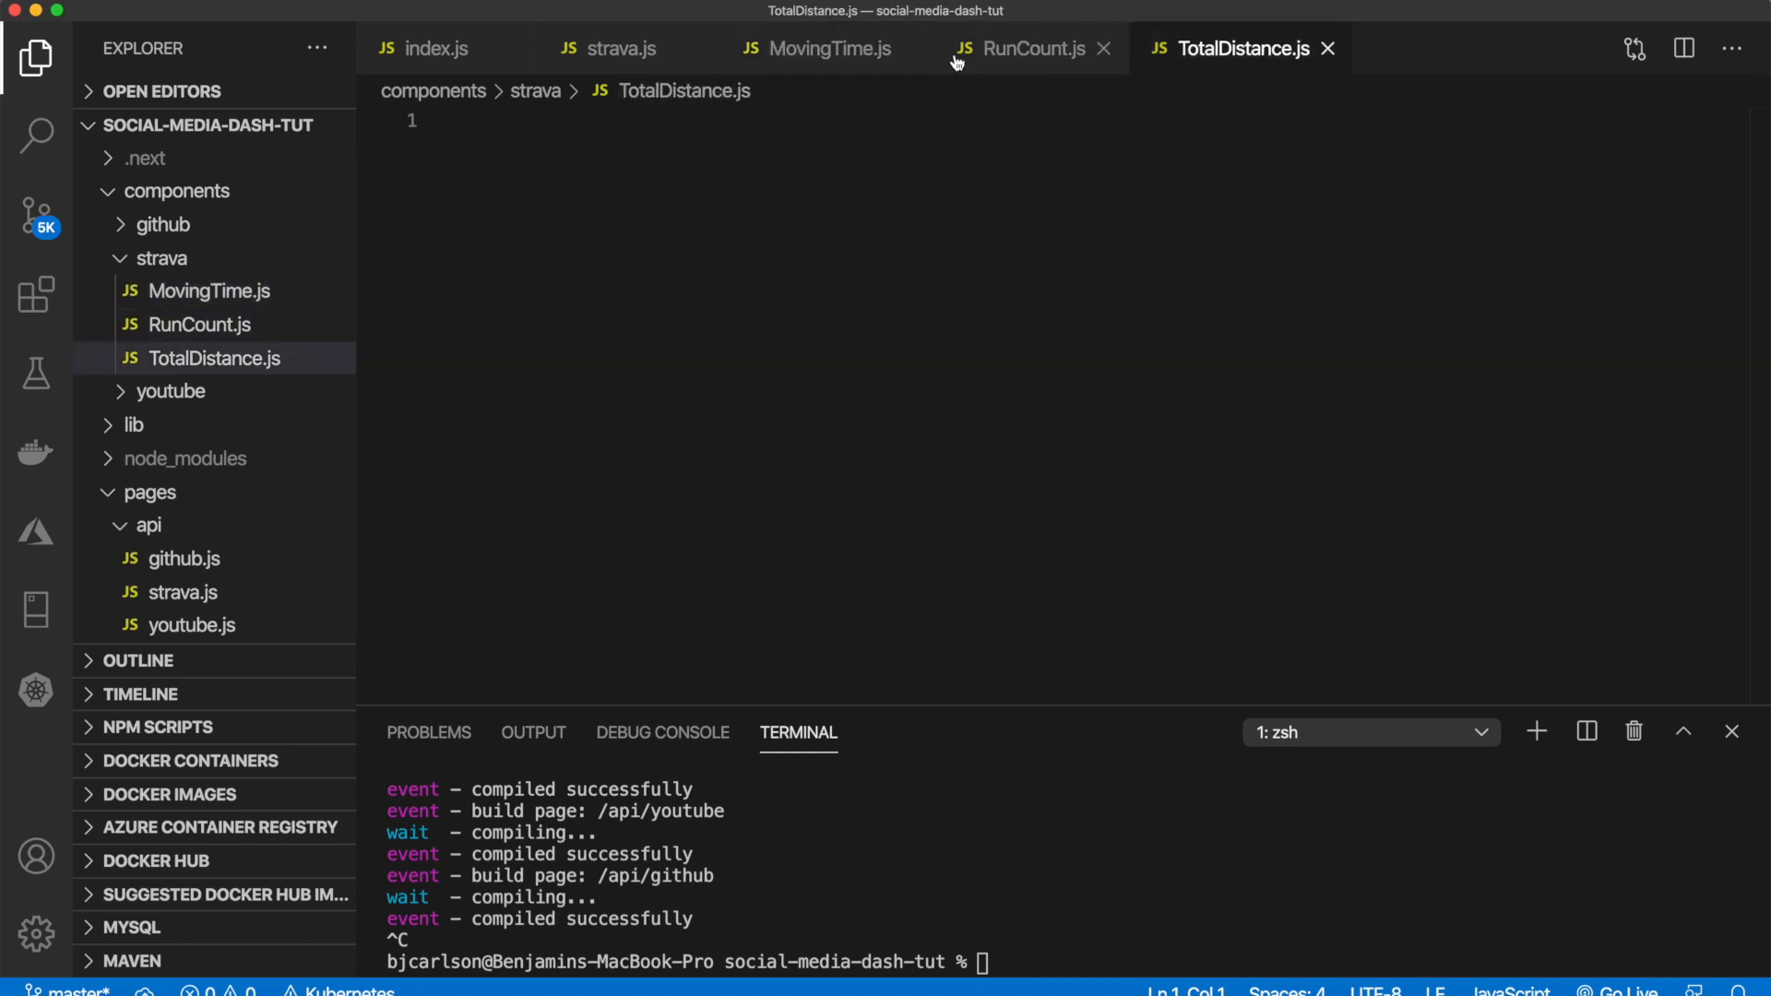
# Step: Copy the React, useSWR, fetcher and Card import lines from youtube/SubscriberCount.js
pyautogui.click(826, 53)
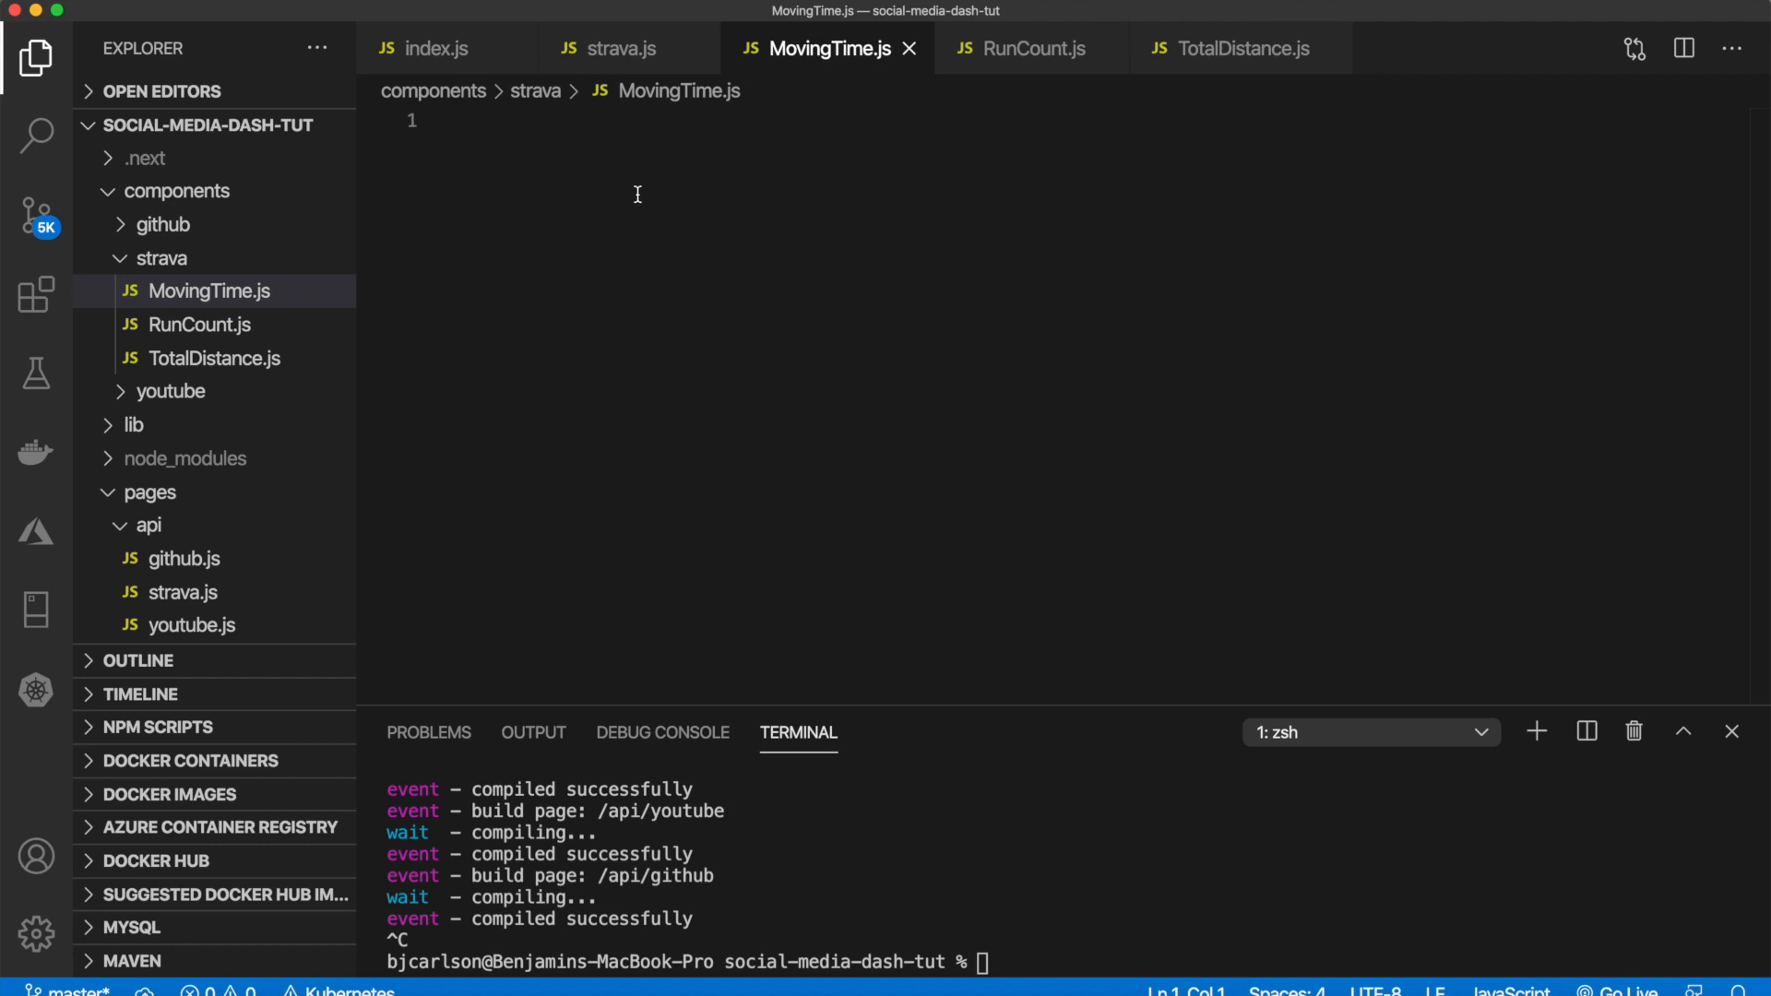
pyautogui.click(169, 391)
pyautogui.click(185, 425)
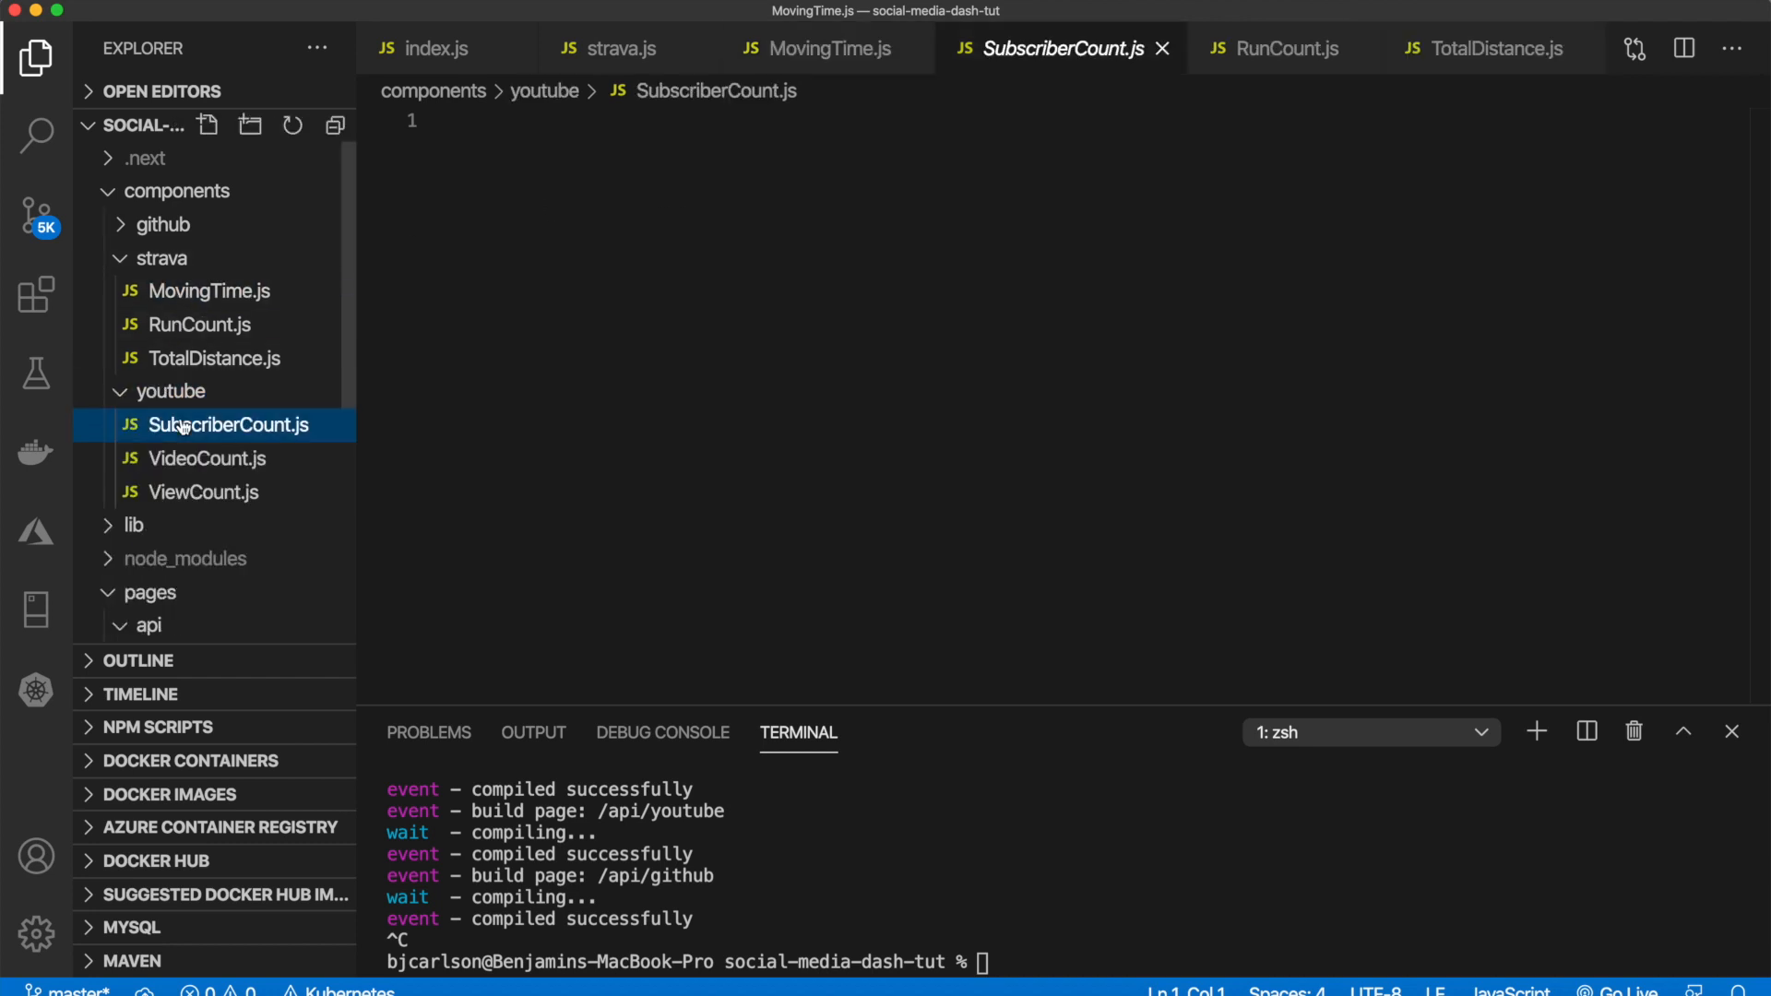
pyautogui.write('import React from \'react\' import useSWR from \'swr\' import fetcher from \'../../lib/fetcher\' import Card from \'react-bootstrap/Card\'  const SubscriberCount = () => {     const { data, error } = useSWR(\'/api/youtube\', fetcher)     if (error) {         console.log(error)     }     const subscriberCount = data?.subscriberCount     return (         <div>             <Card style={{ padding: \'5px\' }} className="shadow-border">                 <Card.Title>YouTube Subscribers</Card.Title>                 <Card.Text style={{ fontSize: \'30px\' }}>{subscriberCount}</Card.Text>             </Card>         </div>     ) }  export default SubscriberCount')
pyautogui.moveTo(893, 204); pyautogui.dragTo(458, 120)
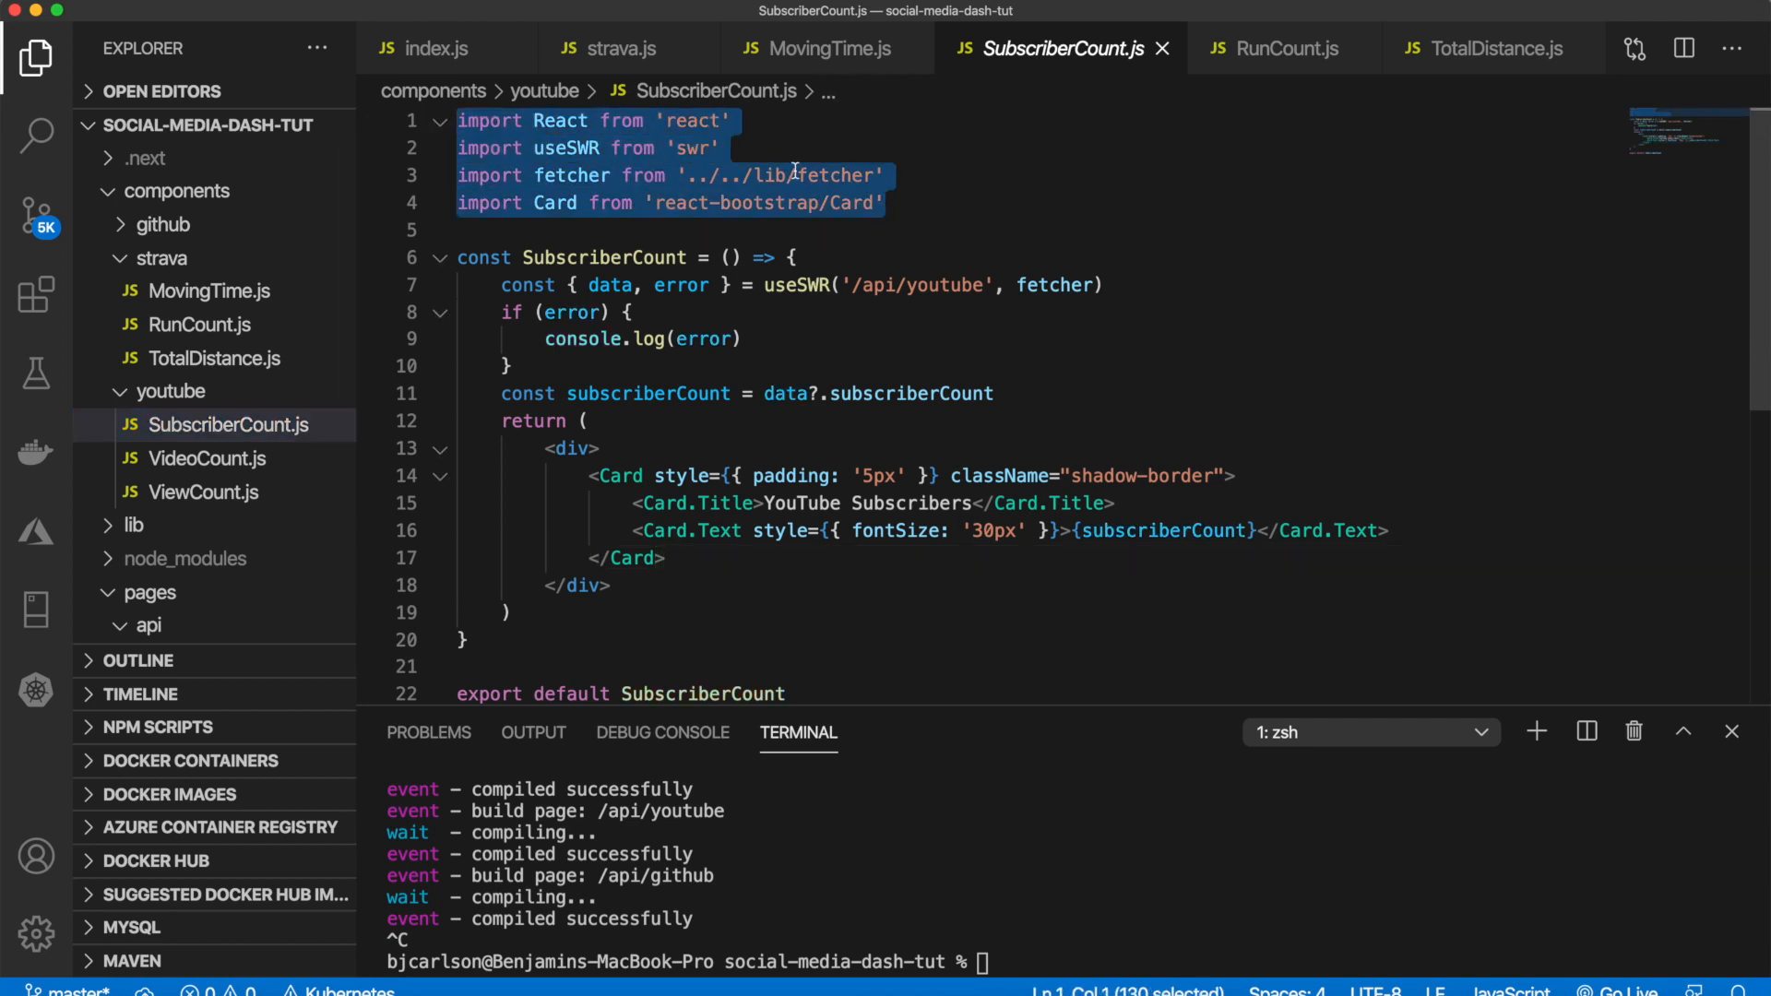
pyautogui.press('super+c')
pyautogui.click(815, 172)
# Step: Paste the imports into MovingTime.js and add a const MovingTime = () => {} with export default MovingTime
pyautogui.click(1164, 48)
pyautogui.press('super+v')
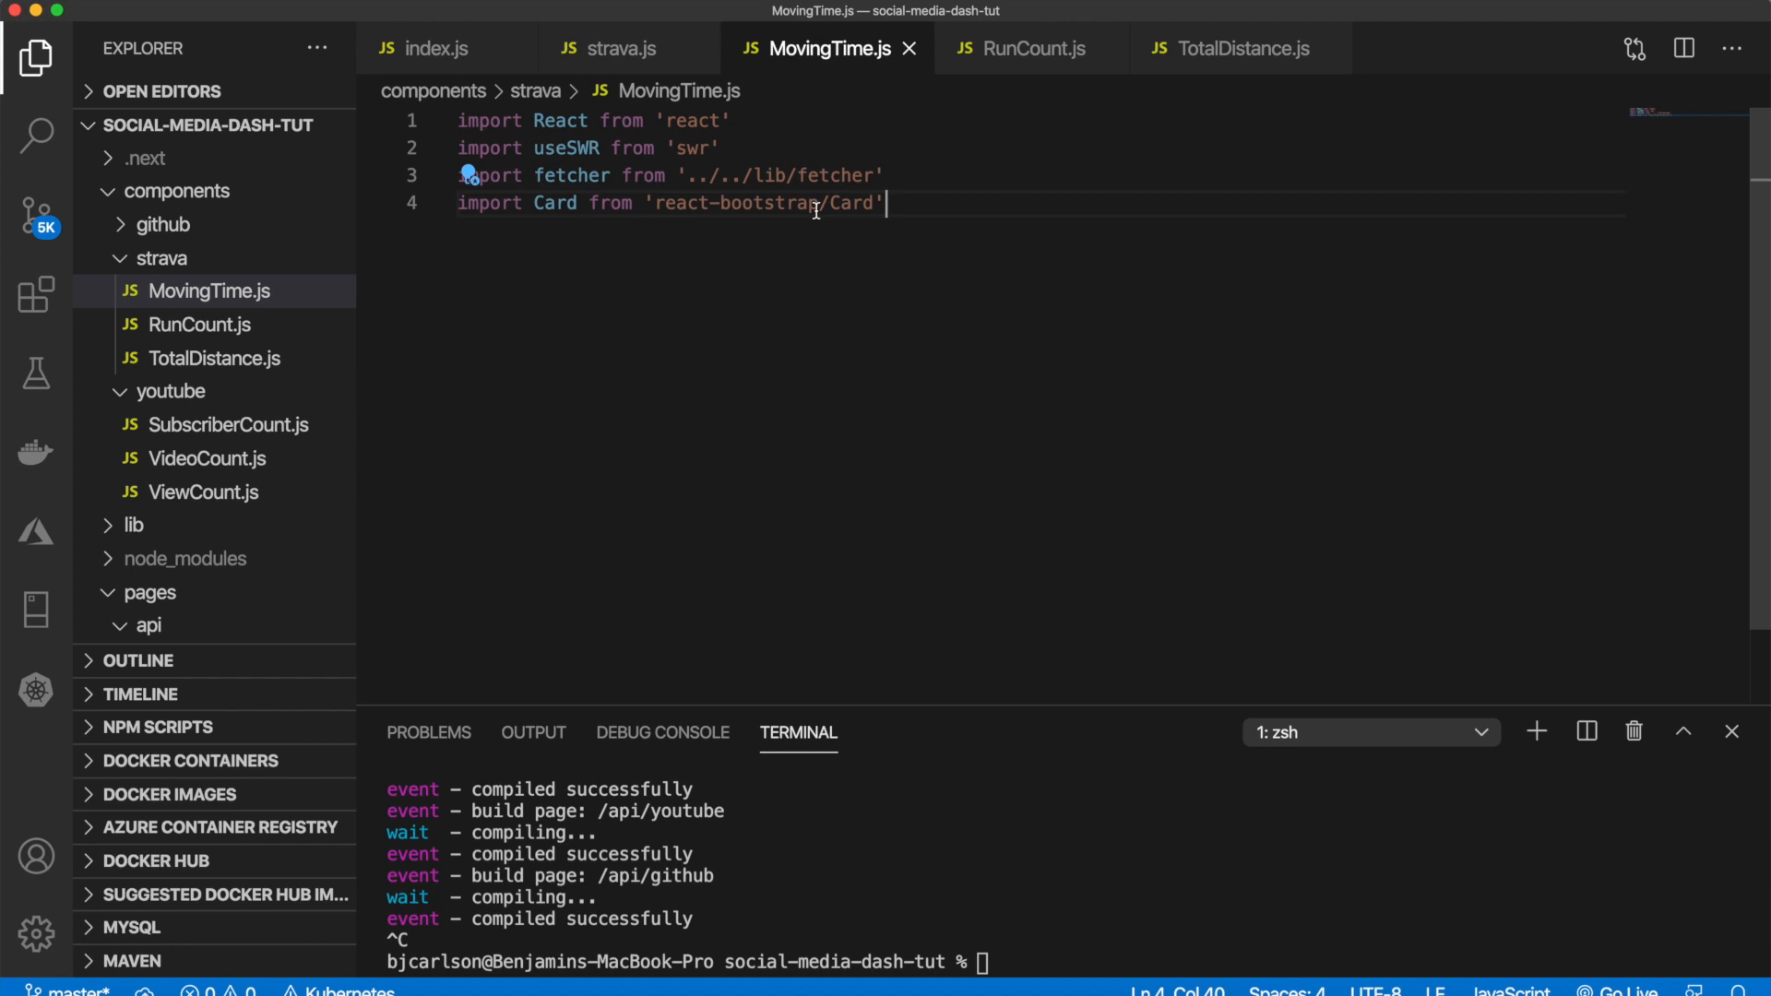
pyautogui.press('Return')
pyautogui.press('Return')
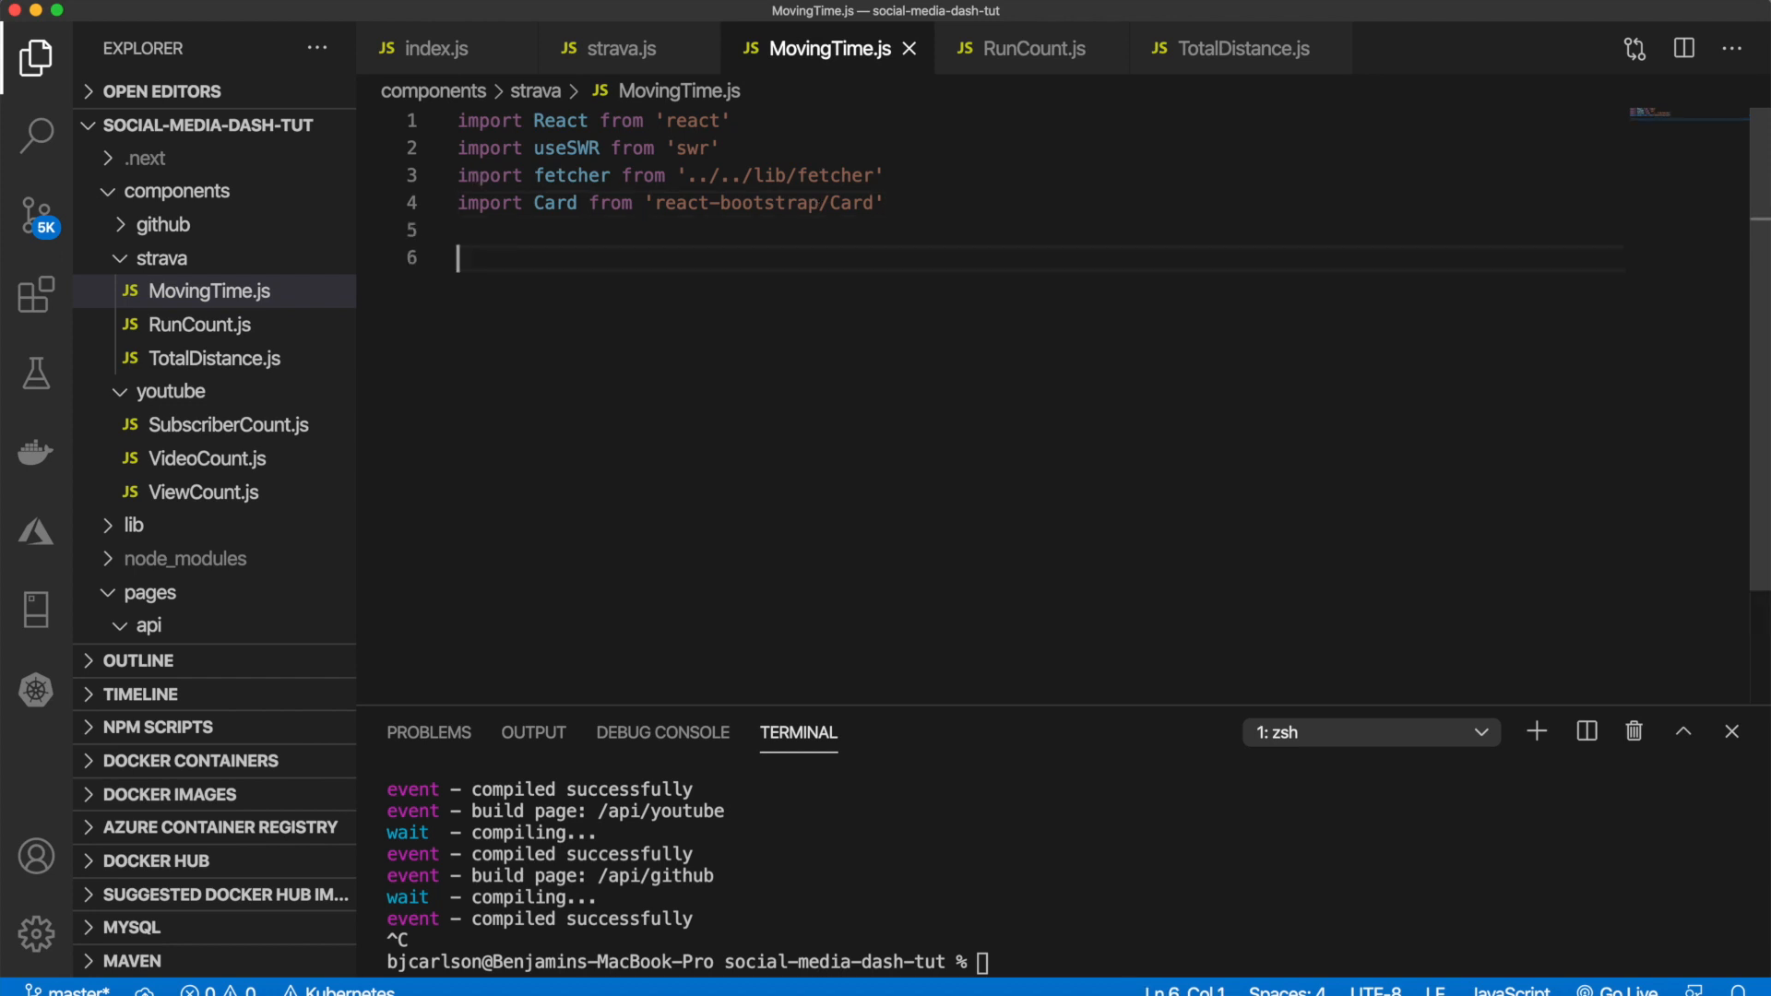
pyautogui.write('const ')
pyautogui.write('MovingTime')
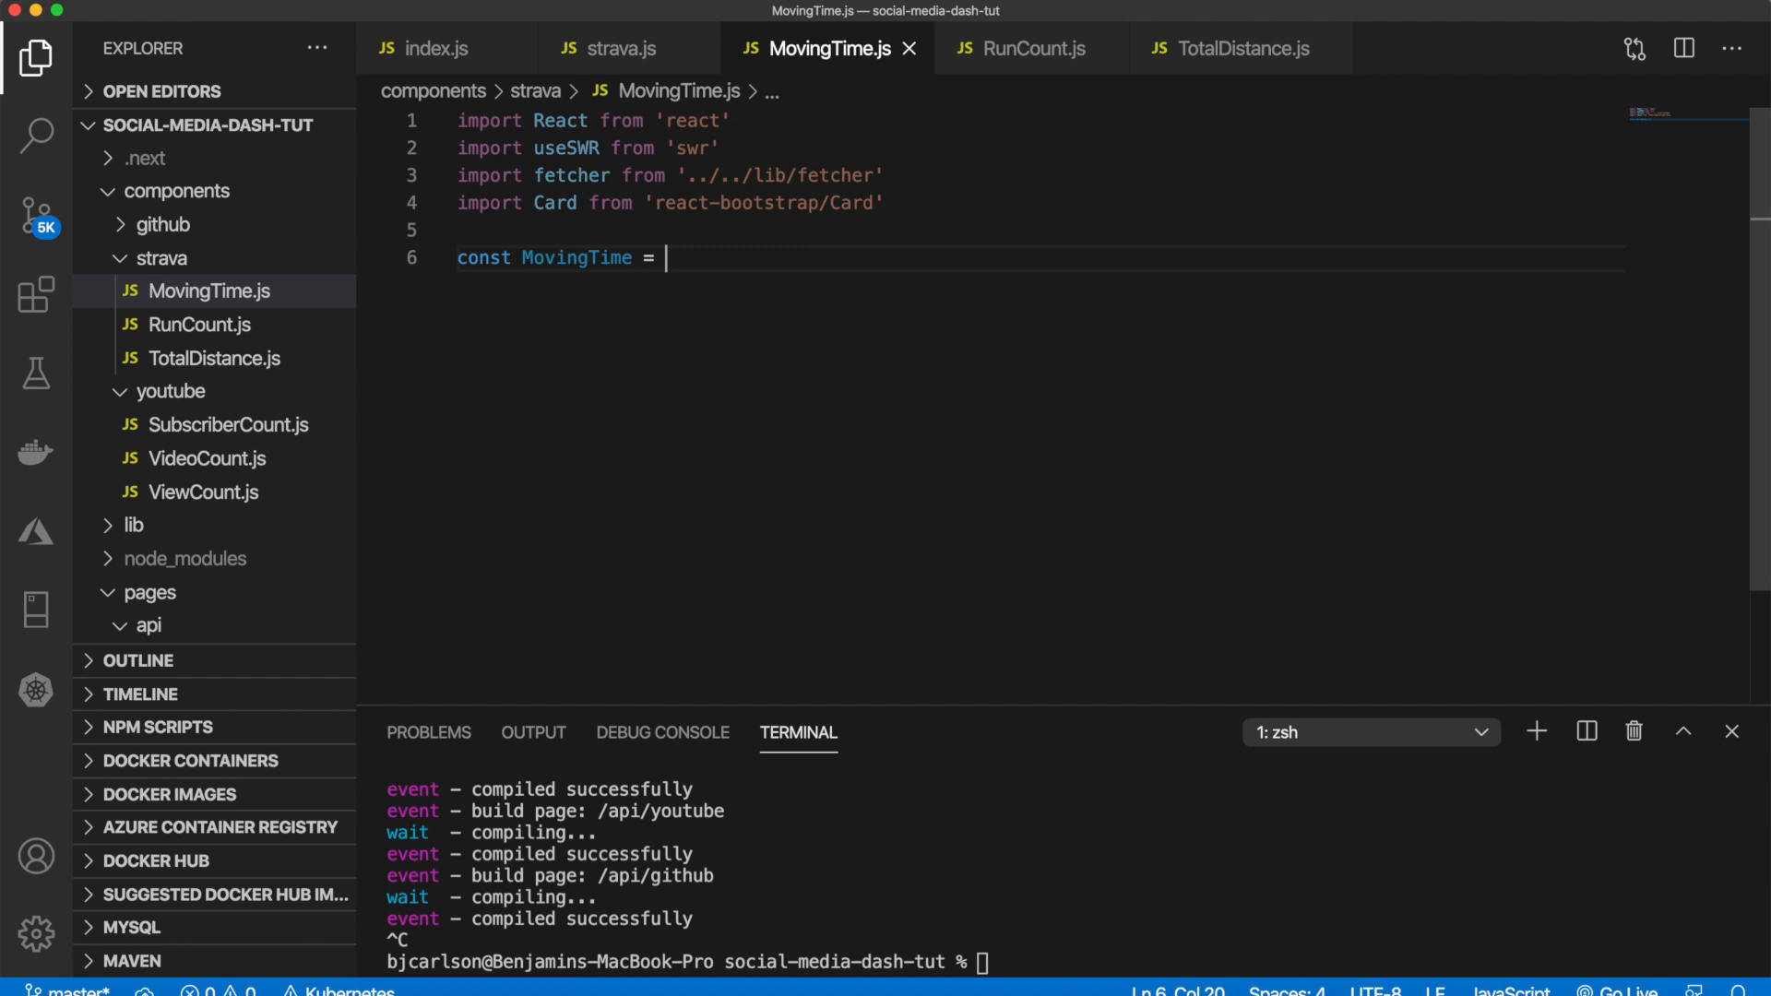
pyautogui.write(' = () => {')
pyautogui.press('Return')
pyautogui.press('Down')
pyautogui.press('Return')
pyautogui.press('Return')
pyautogui.write('ex')
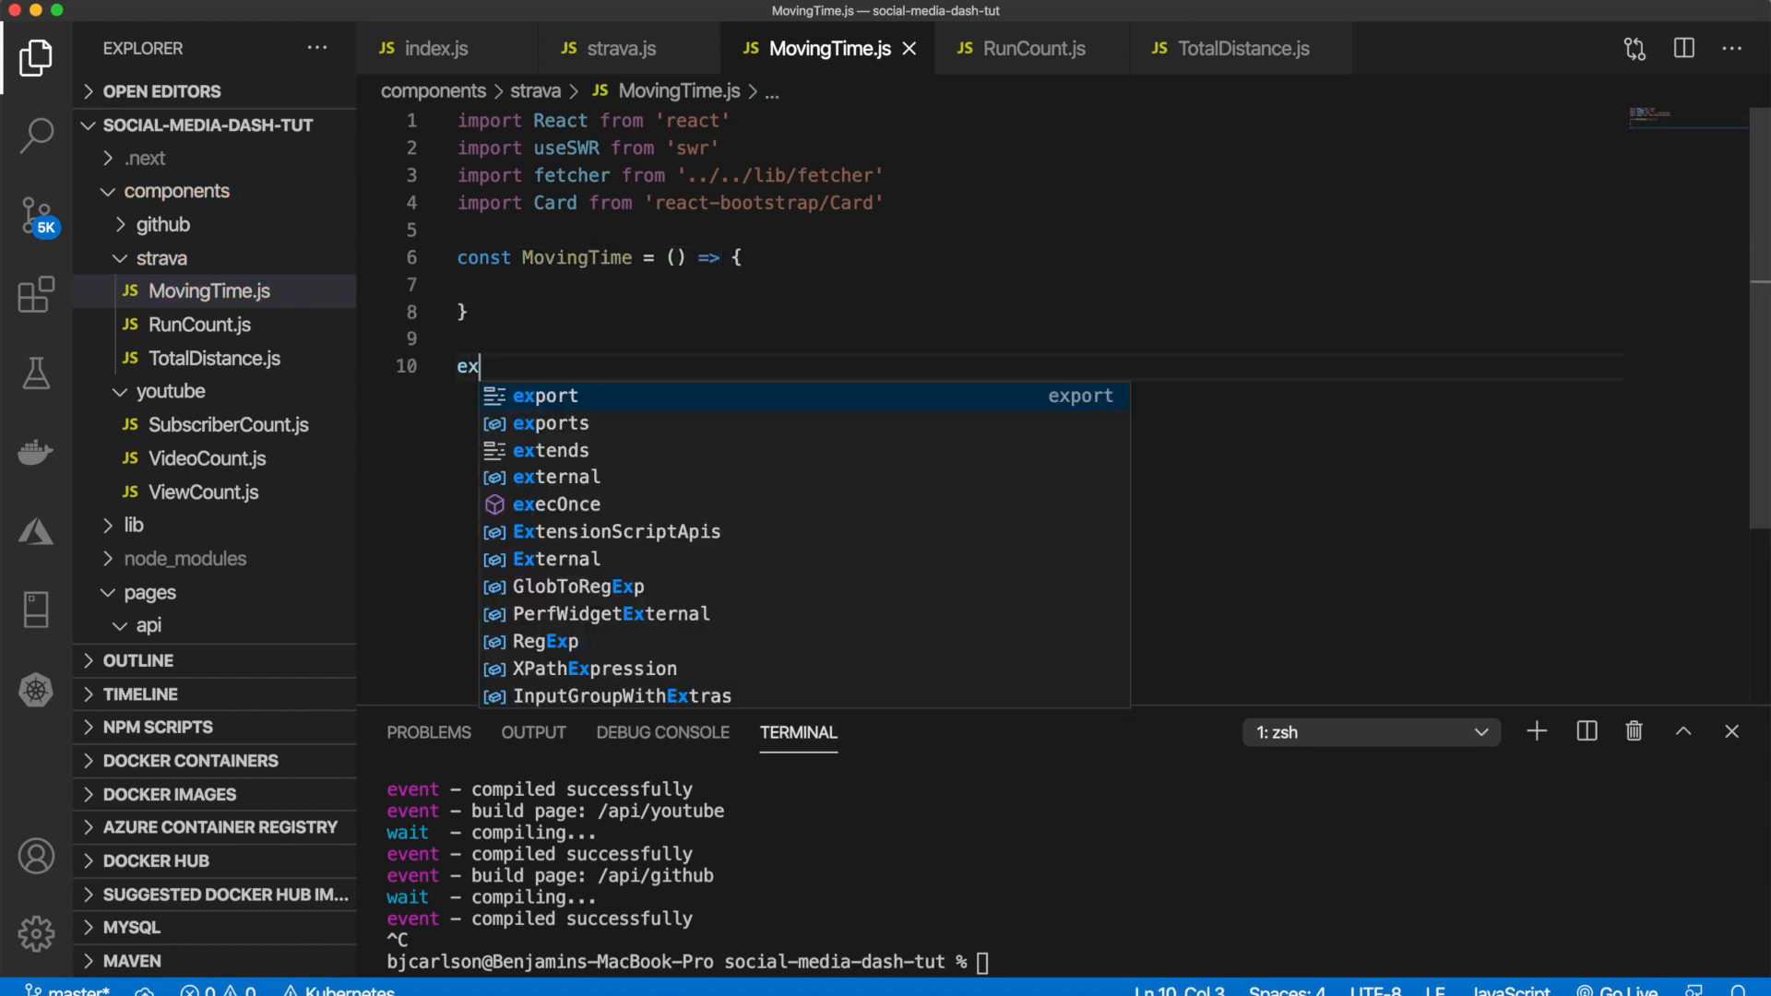
pyautogui.write('port default ')
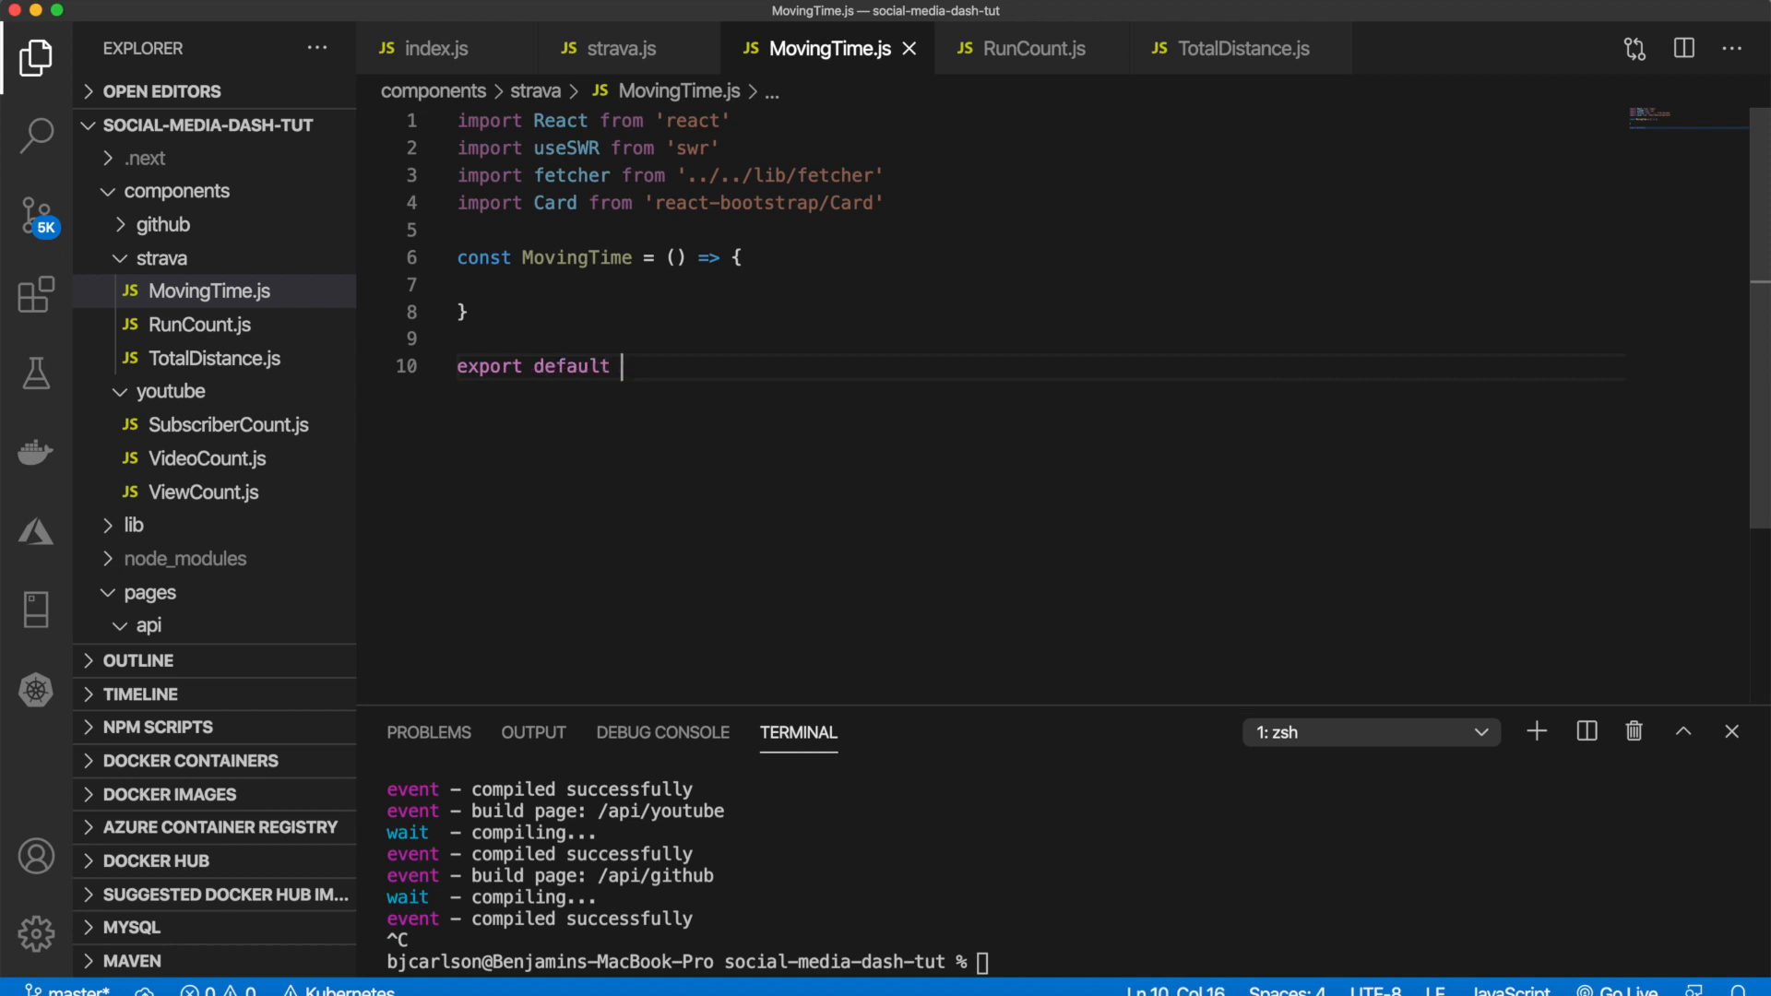
pyautogui.write('MovingT')
pyautogui.press('Tab')
# Step: Inside the component add const { data, error } = useSWR('/api/strava', fetcher)
pyautogui.click(770, 290)
pyautogui.press('Tab')
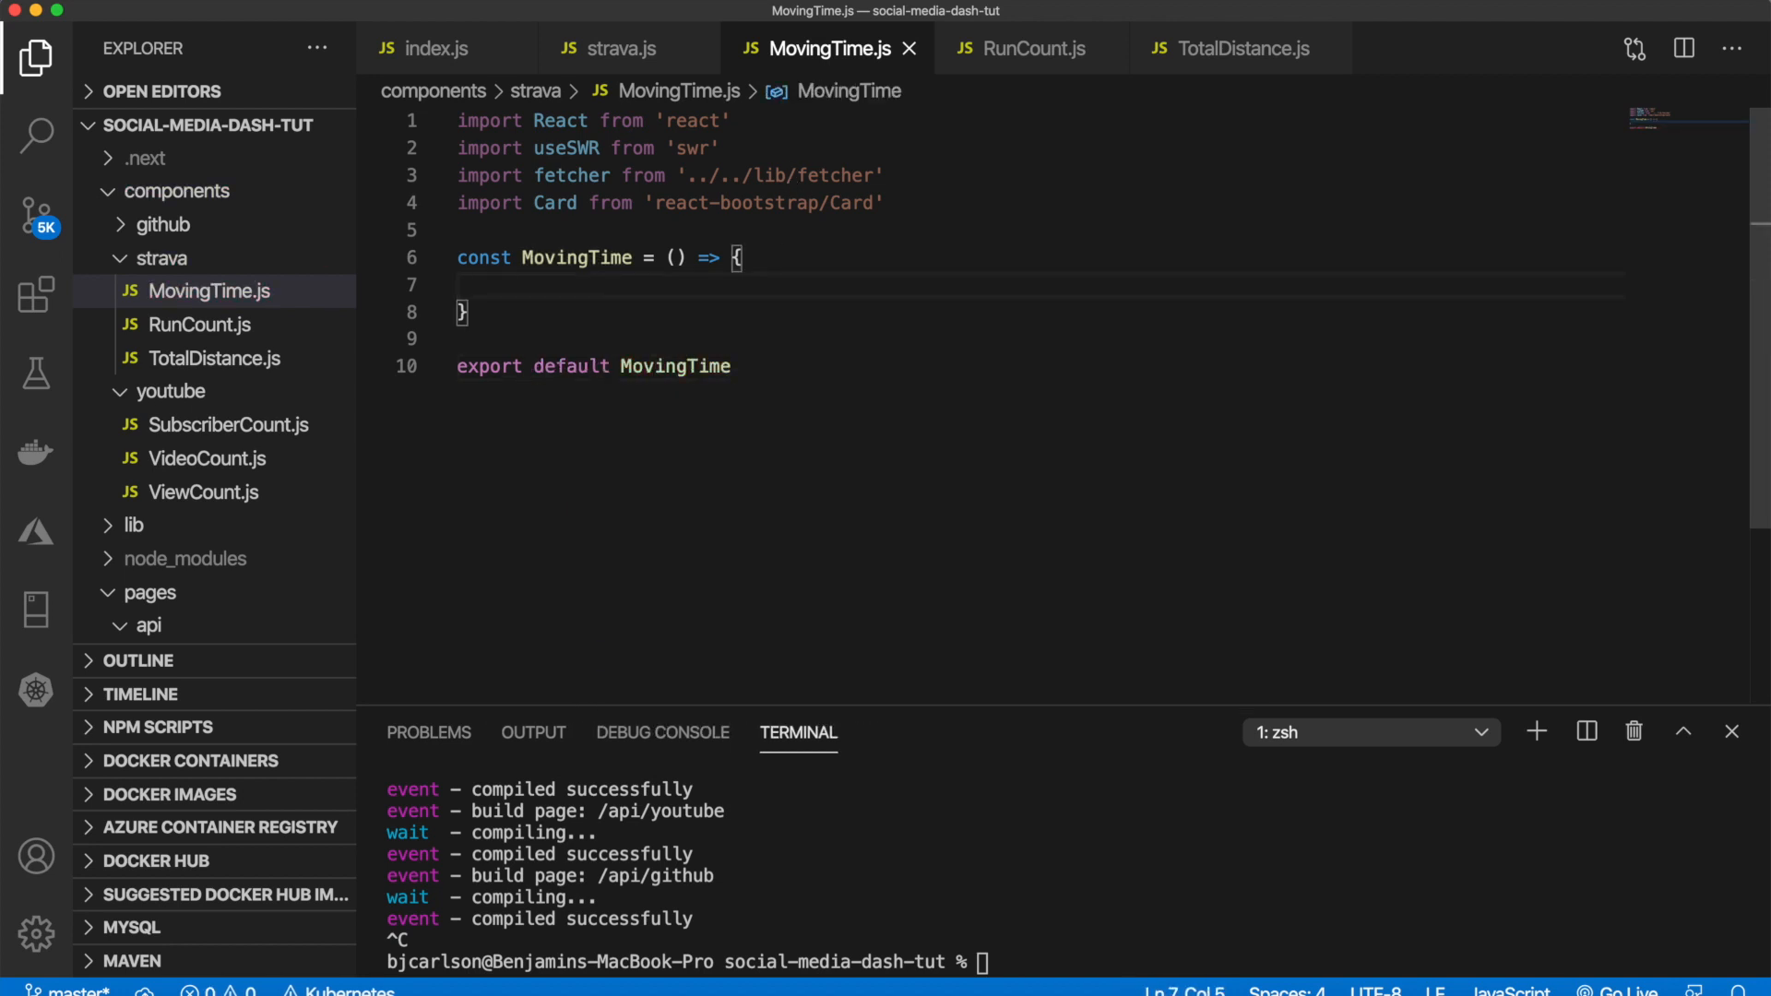
pyautogui.write("const { data, error } = useSWR('")
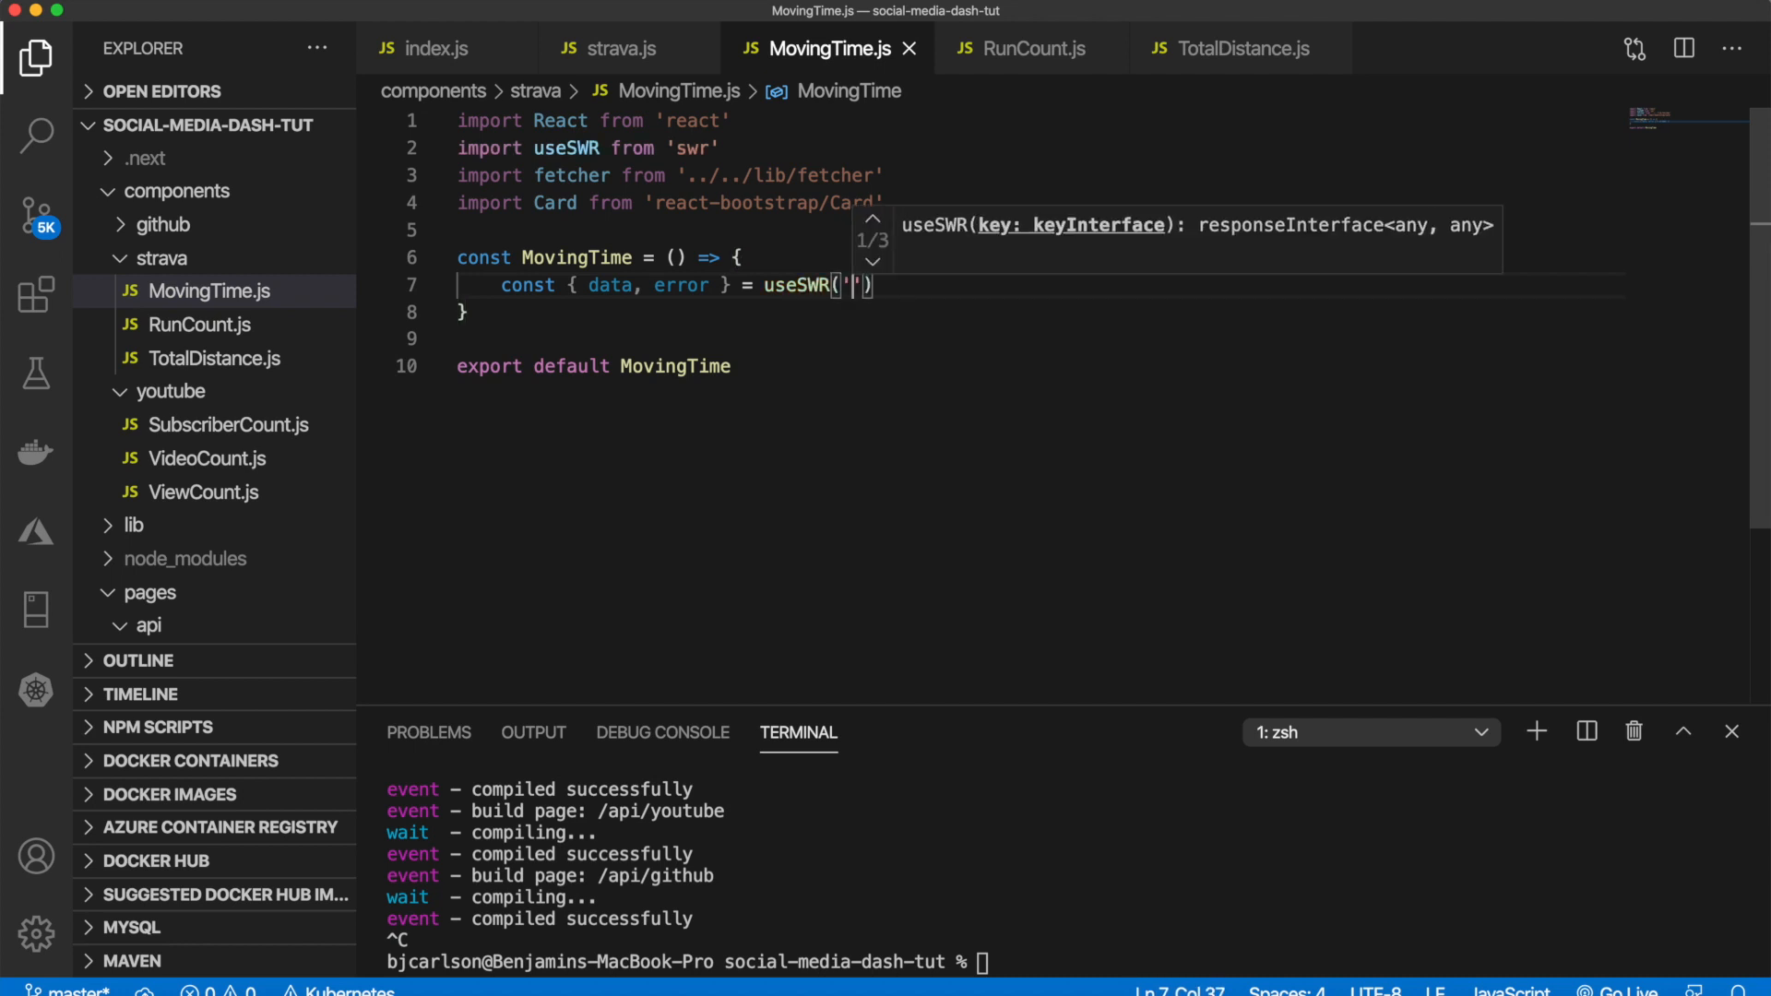
pyautogui.write("/api/strava', ")
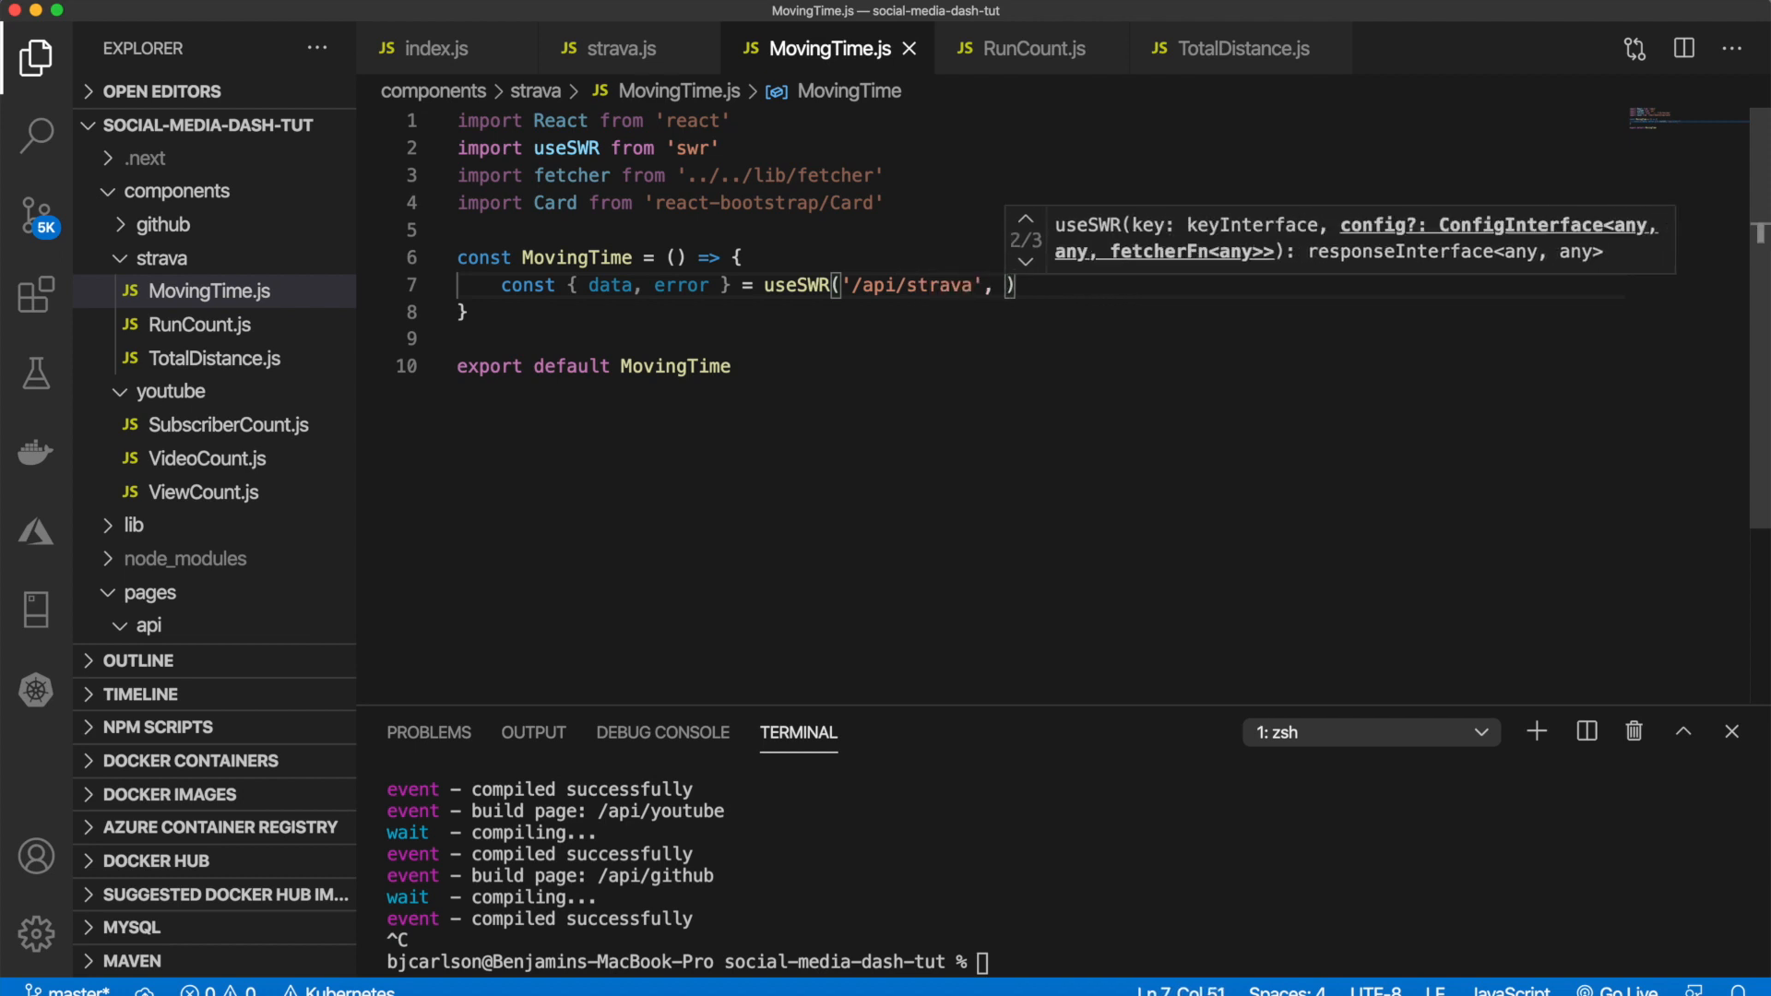
pyautogui.write('fer')
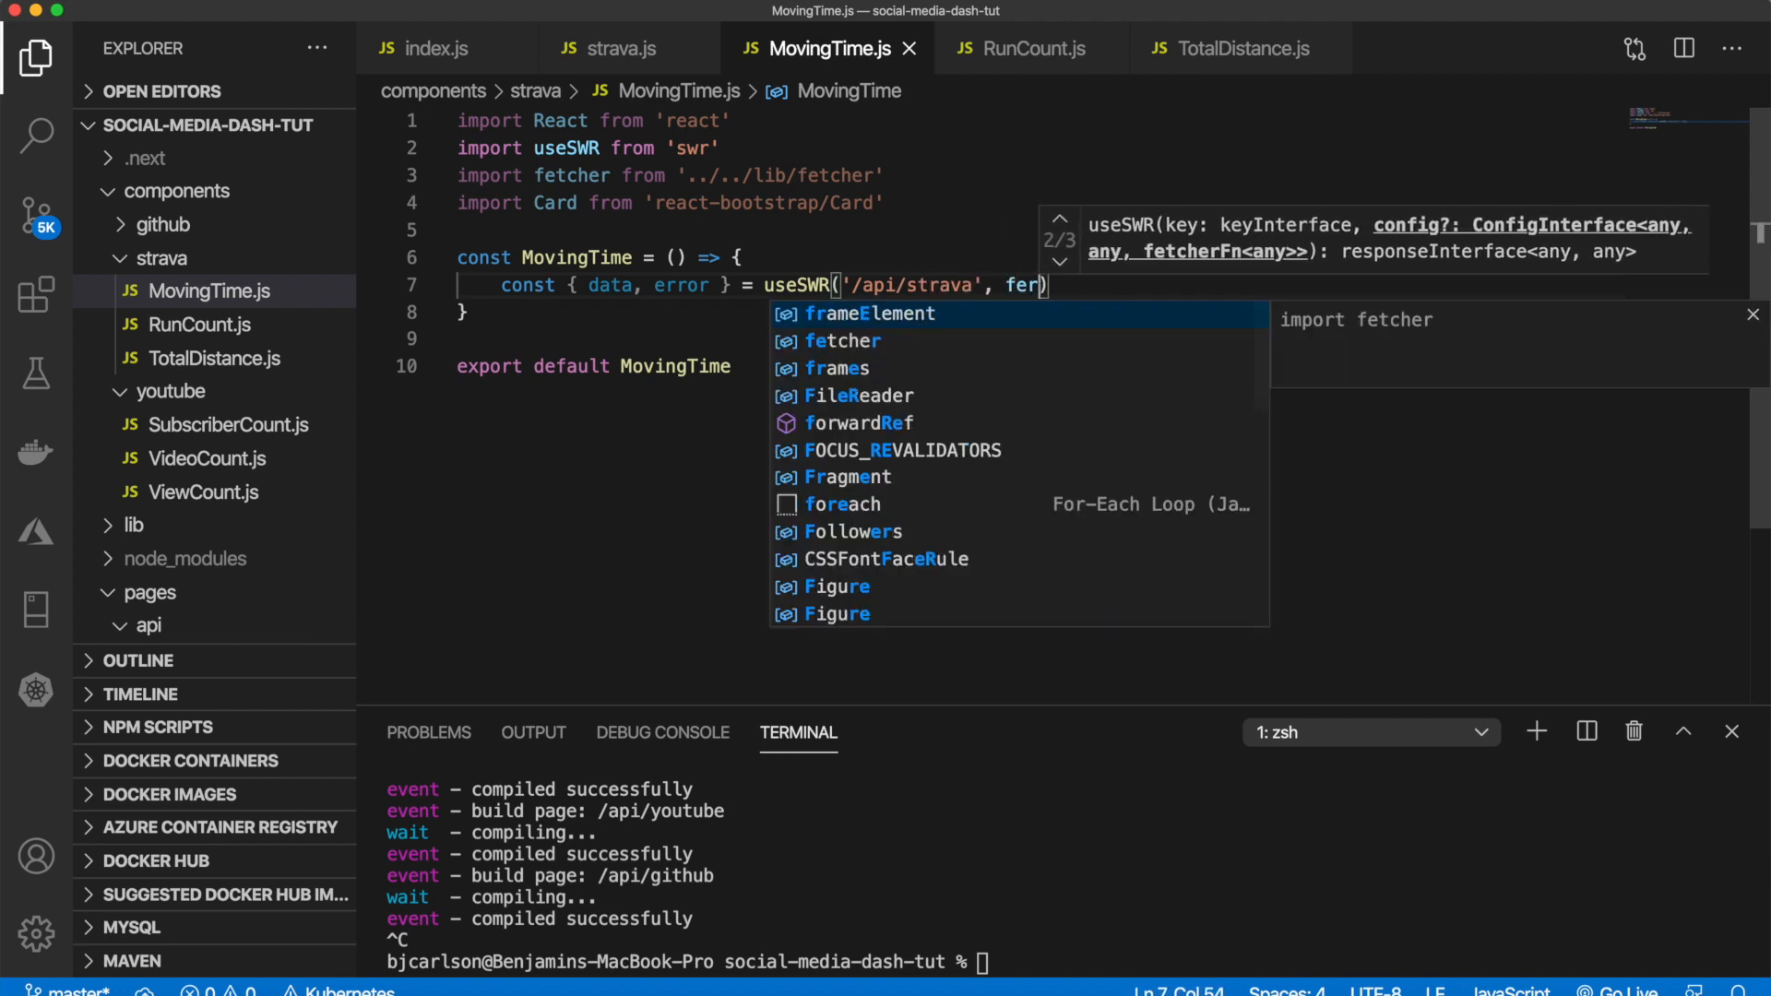
pyautogui.press('Return')
pyautogui.press('BackSpace')
pyautogui.press('BackSpace')
pyautogui.press('BackSpace')
pyautogui.press('BackSpace')
pyautogui.press('BackSpace')
pyautogui.press('BackSpace')
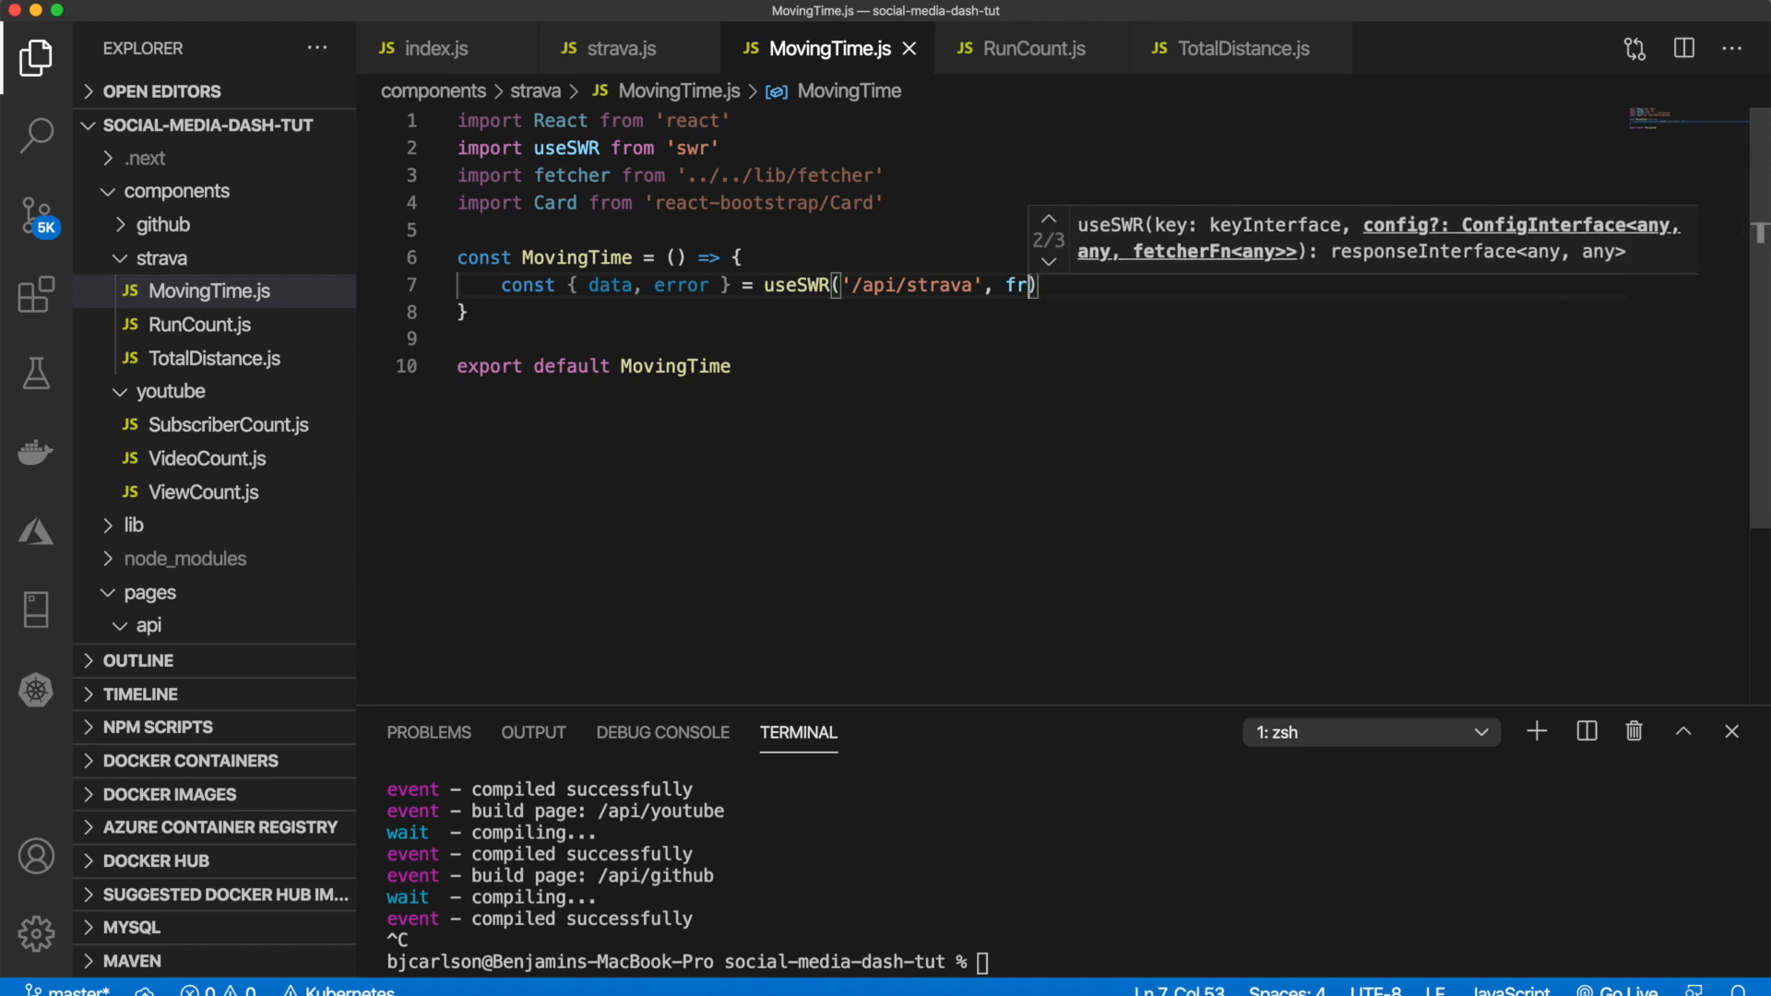
pyautogui.write('et')
pyautogui.write('c')
pyautogui.press('Return')
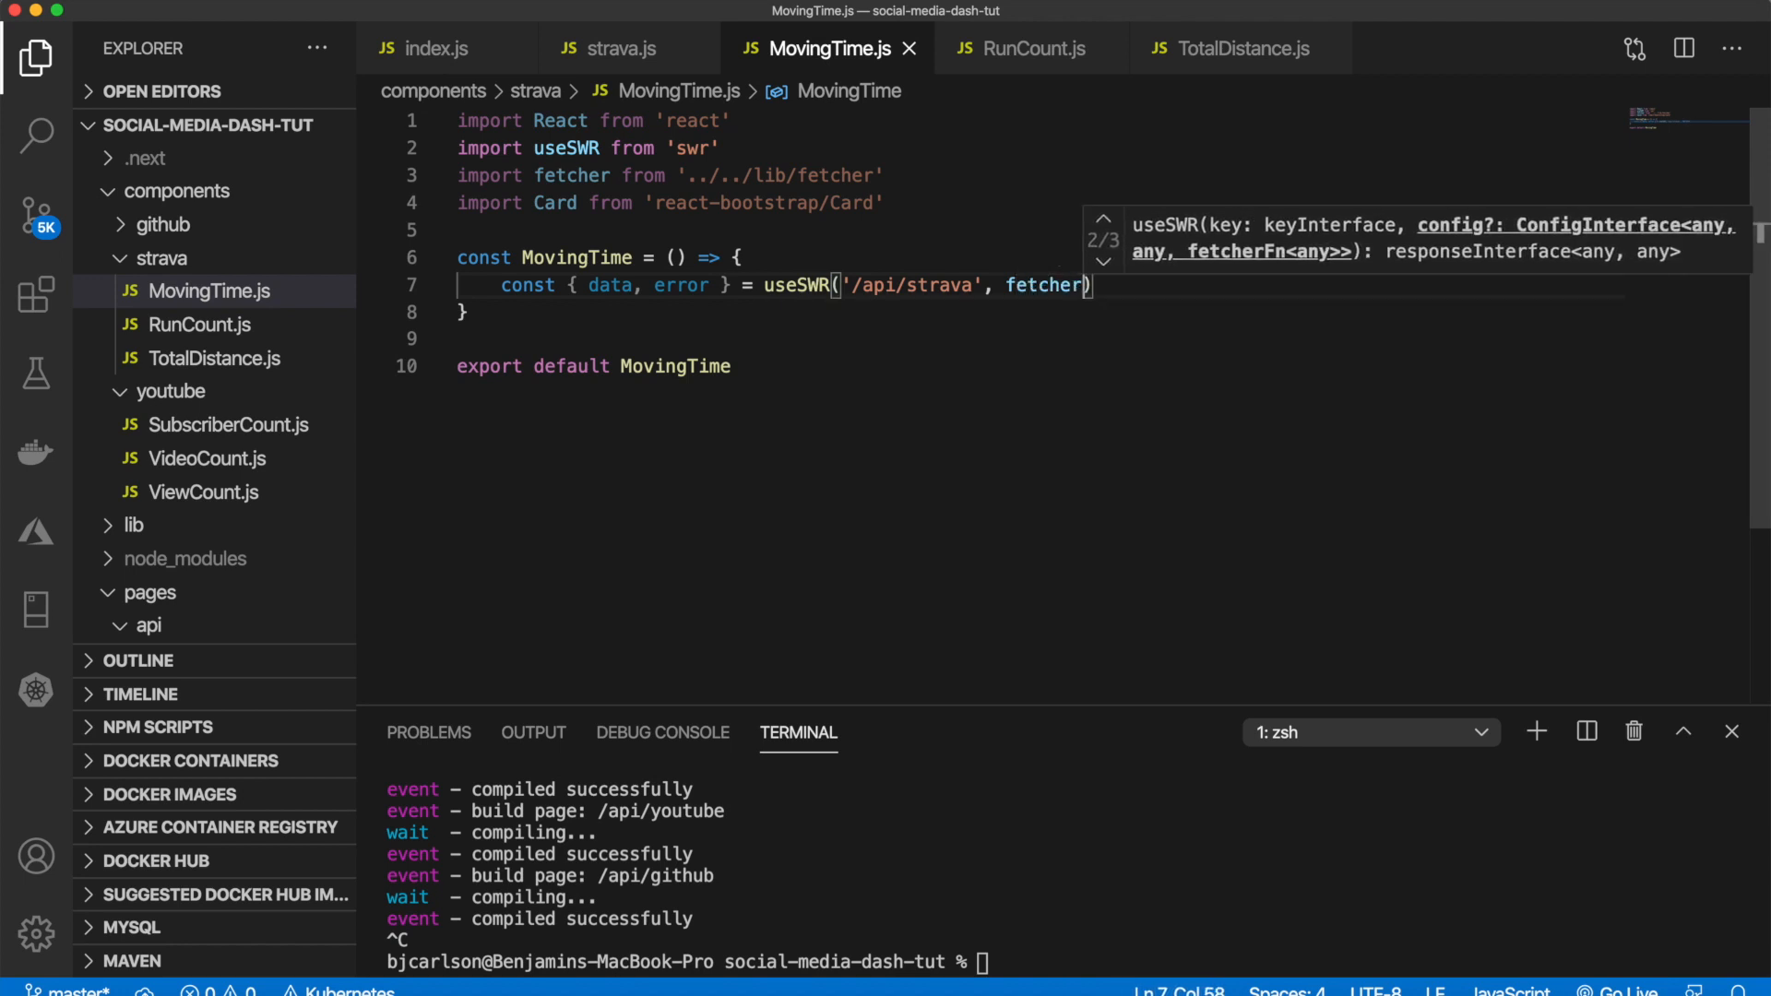
# Step: Start const time = data?.movingTime, correcting the property casing from strava.js
pyautogui.press('End')
pyautogui.press('Return')
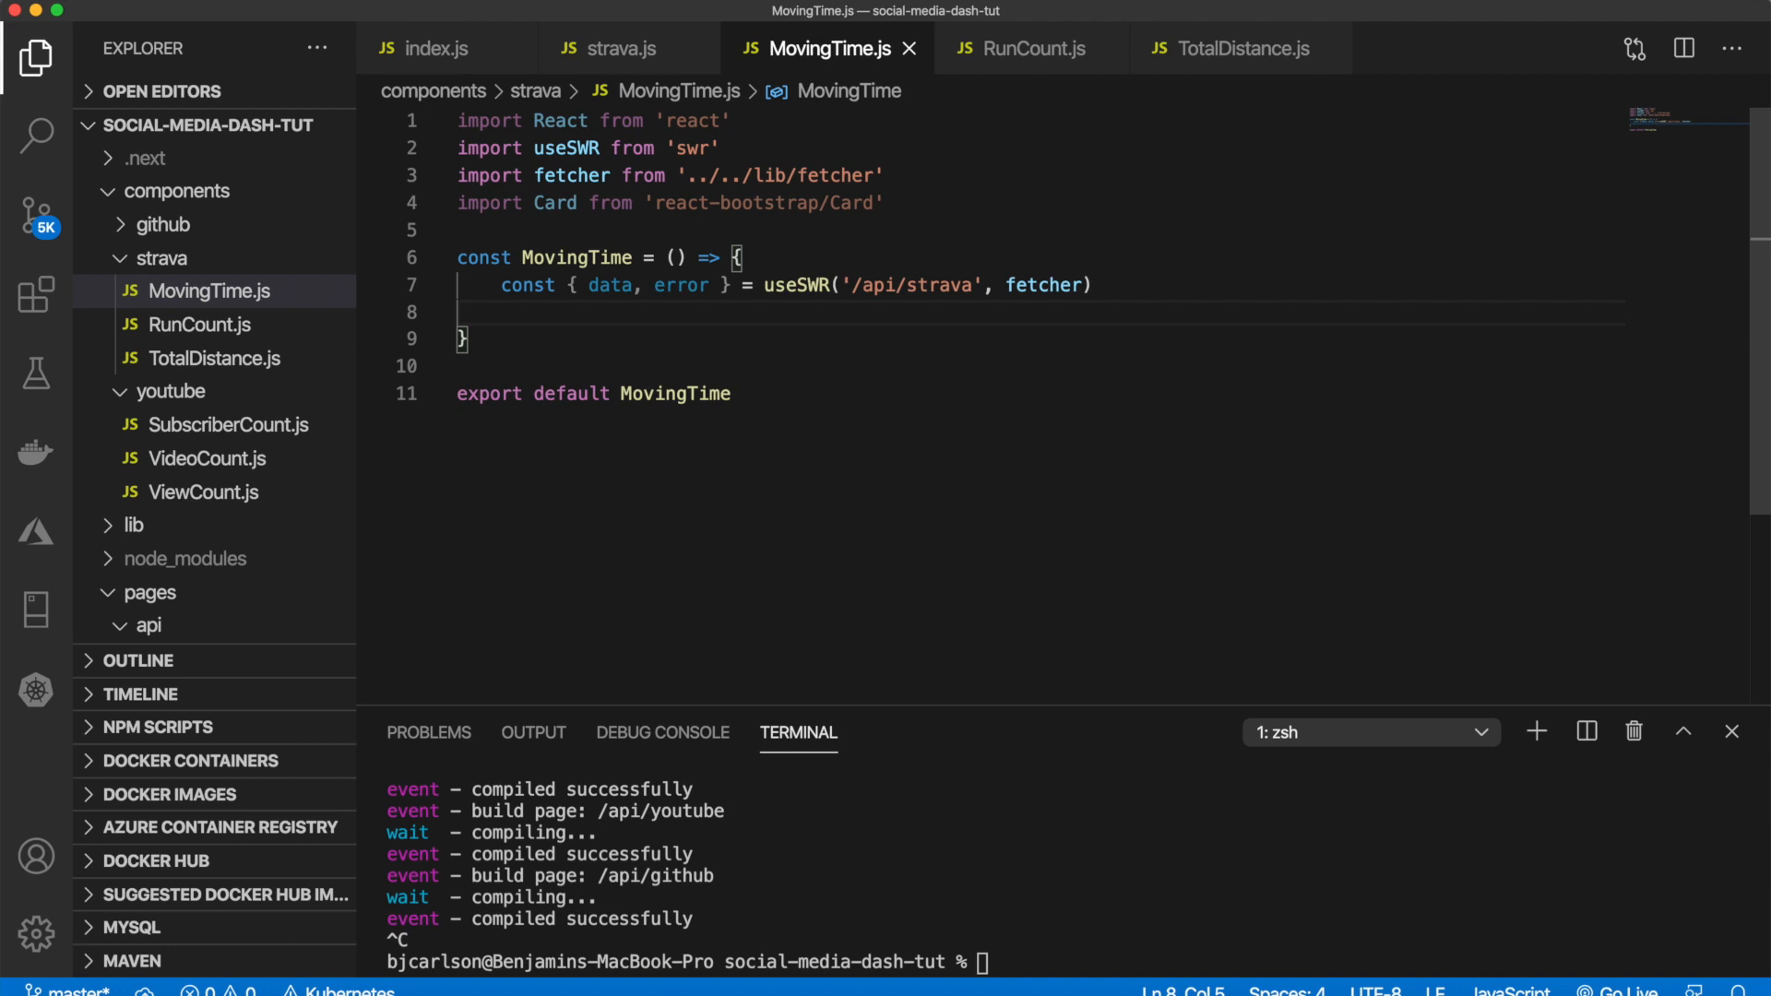
pyautogui.write('const time ')
pyautogui.write('= ')
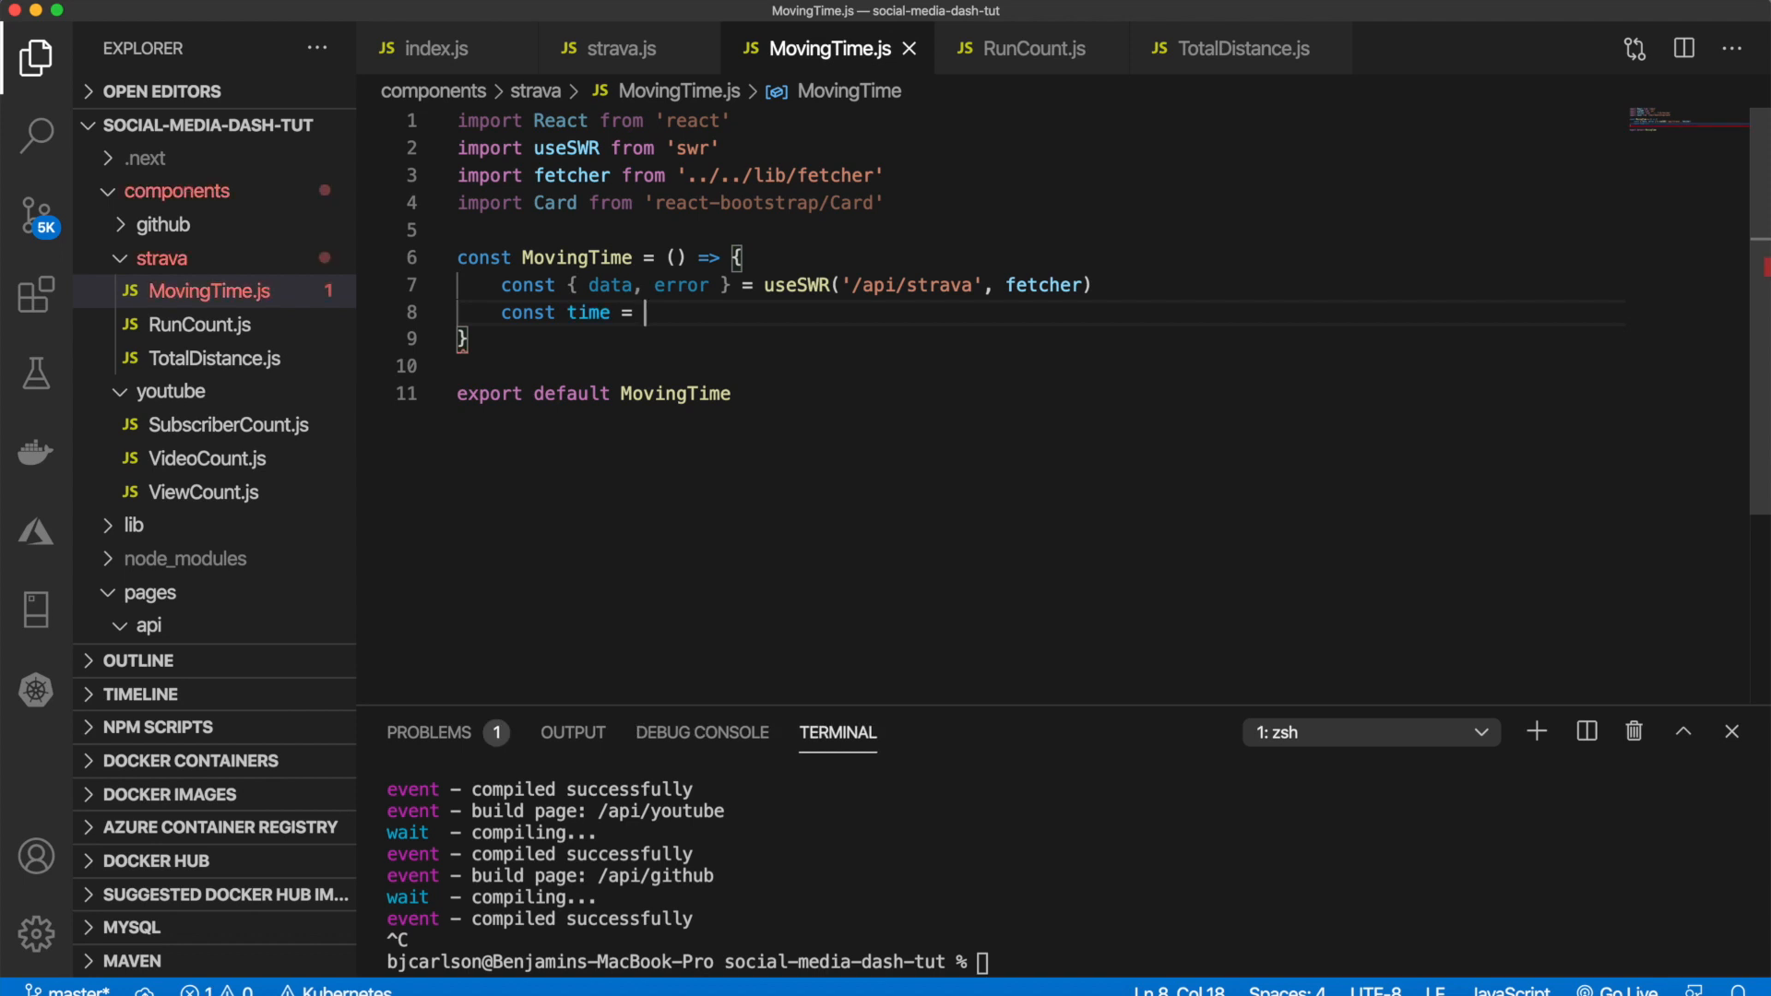
pyautogui.write('data?.mo')
pyautogui.press('Tab')
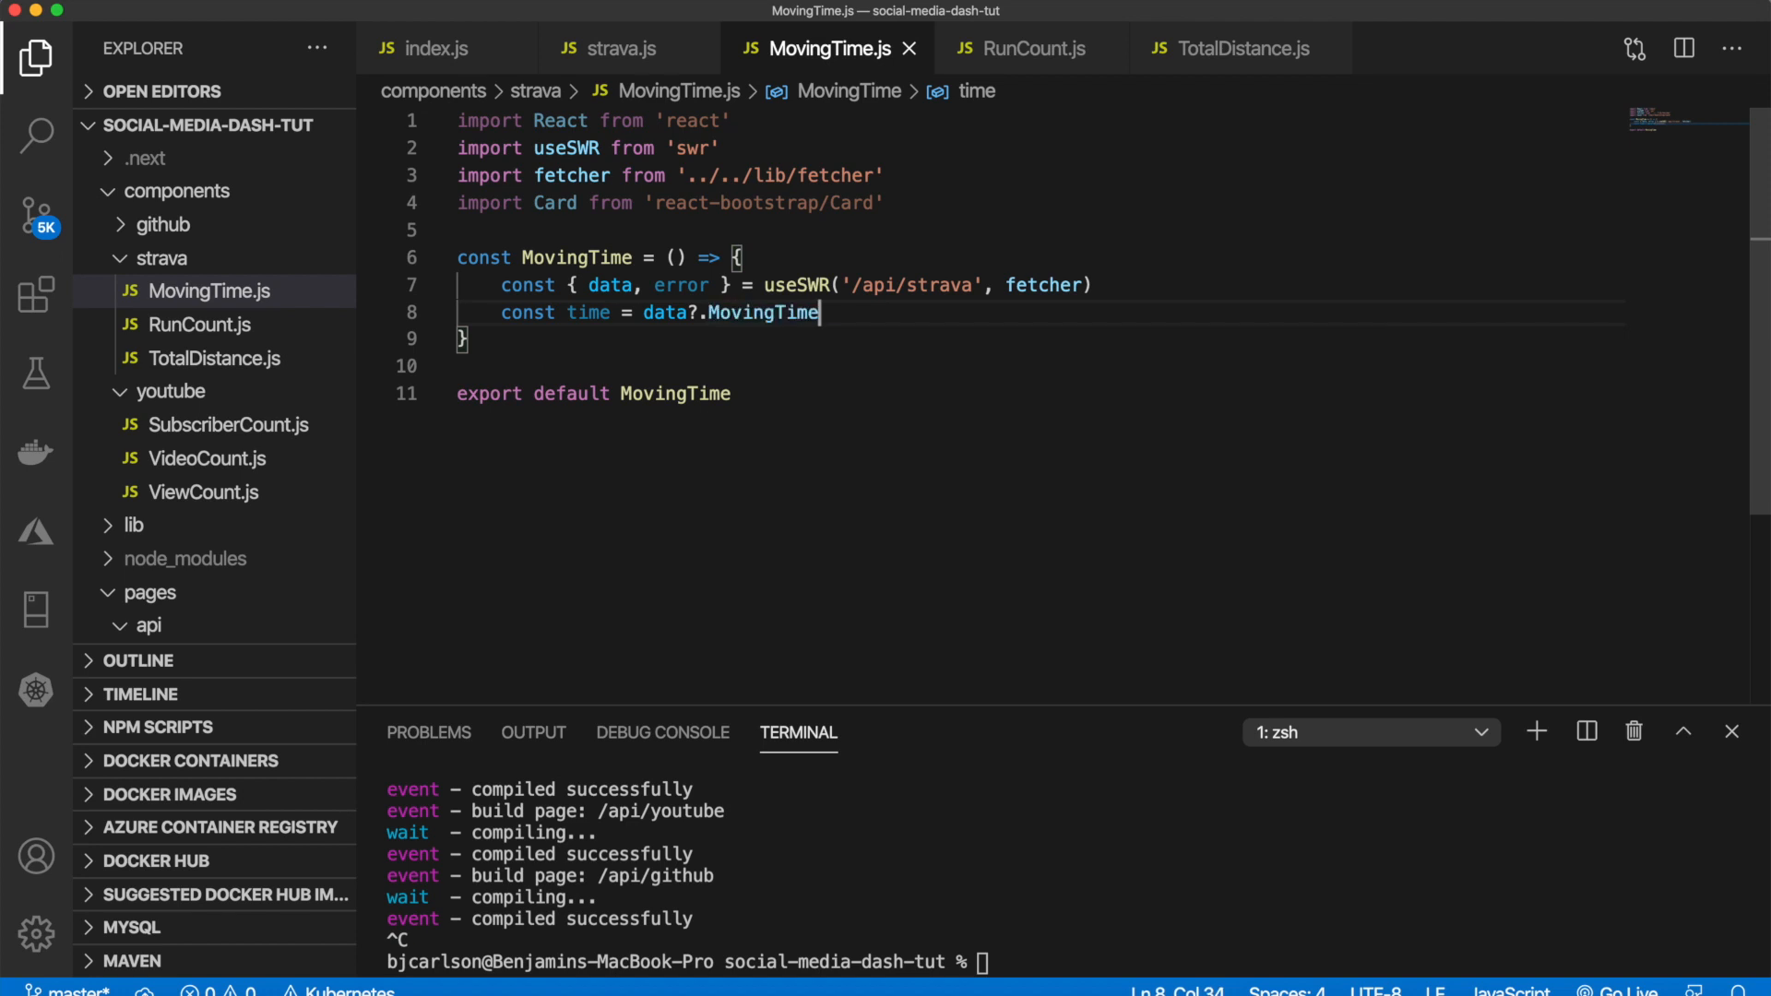
pyautogui.click(620, 48)
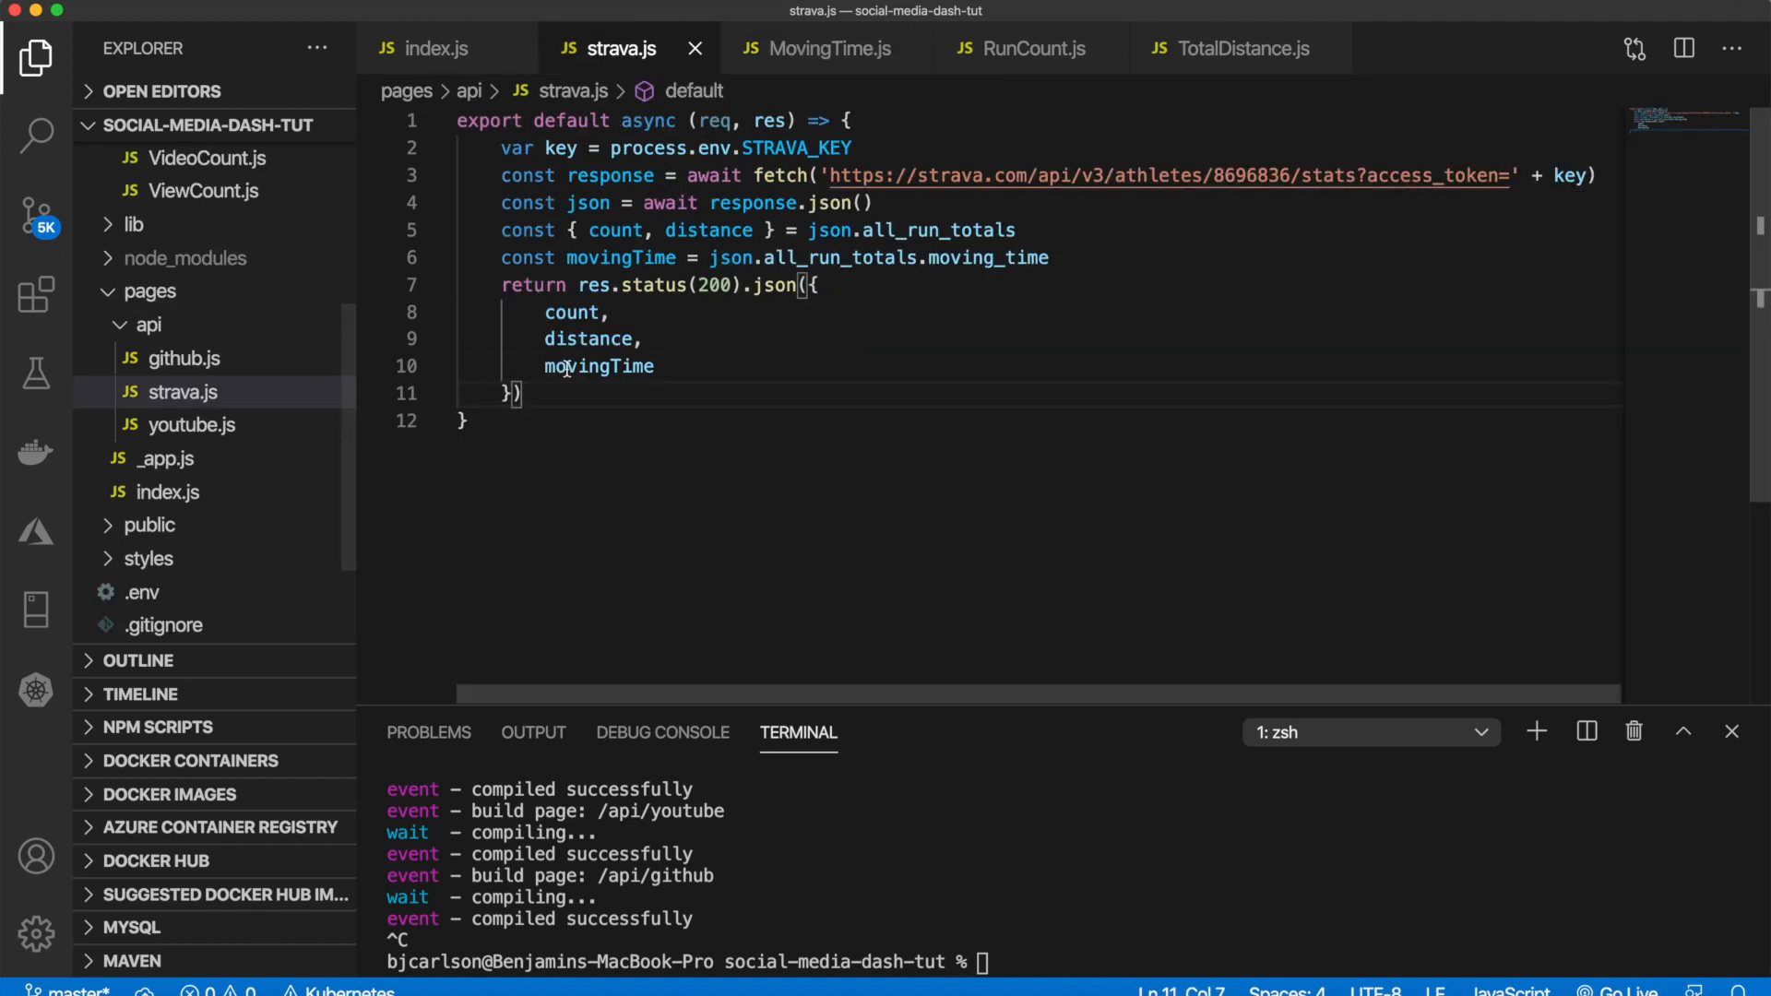
pyautogui.doubleClick(567, 368)
pyautogui.press('super+c')
pyautogui.click(828, 49)
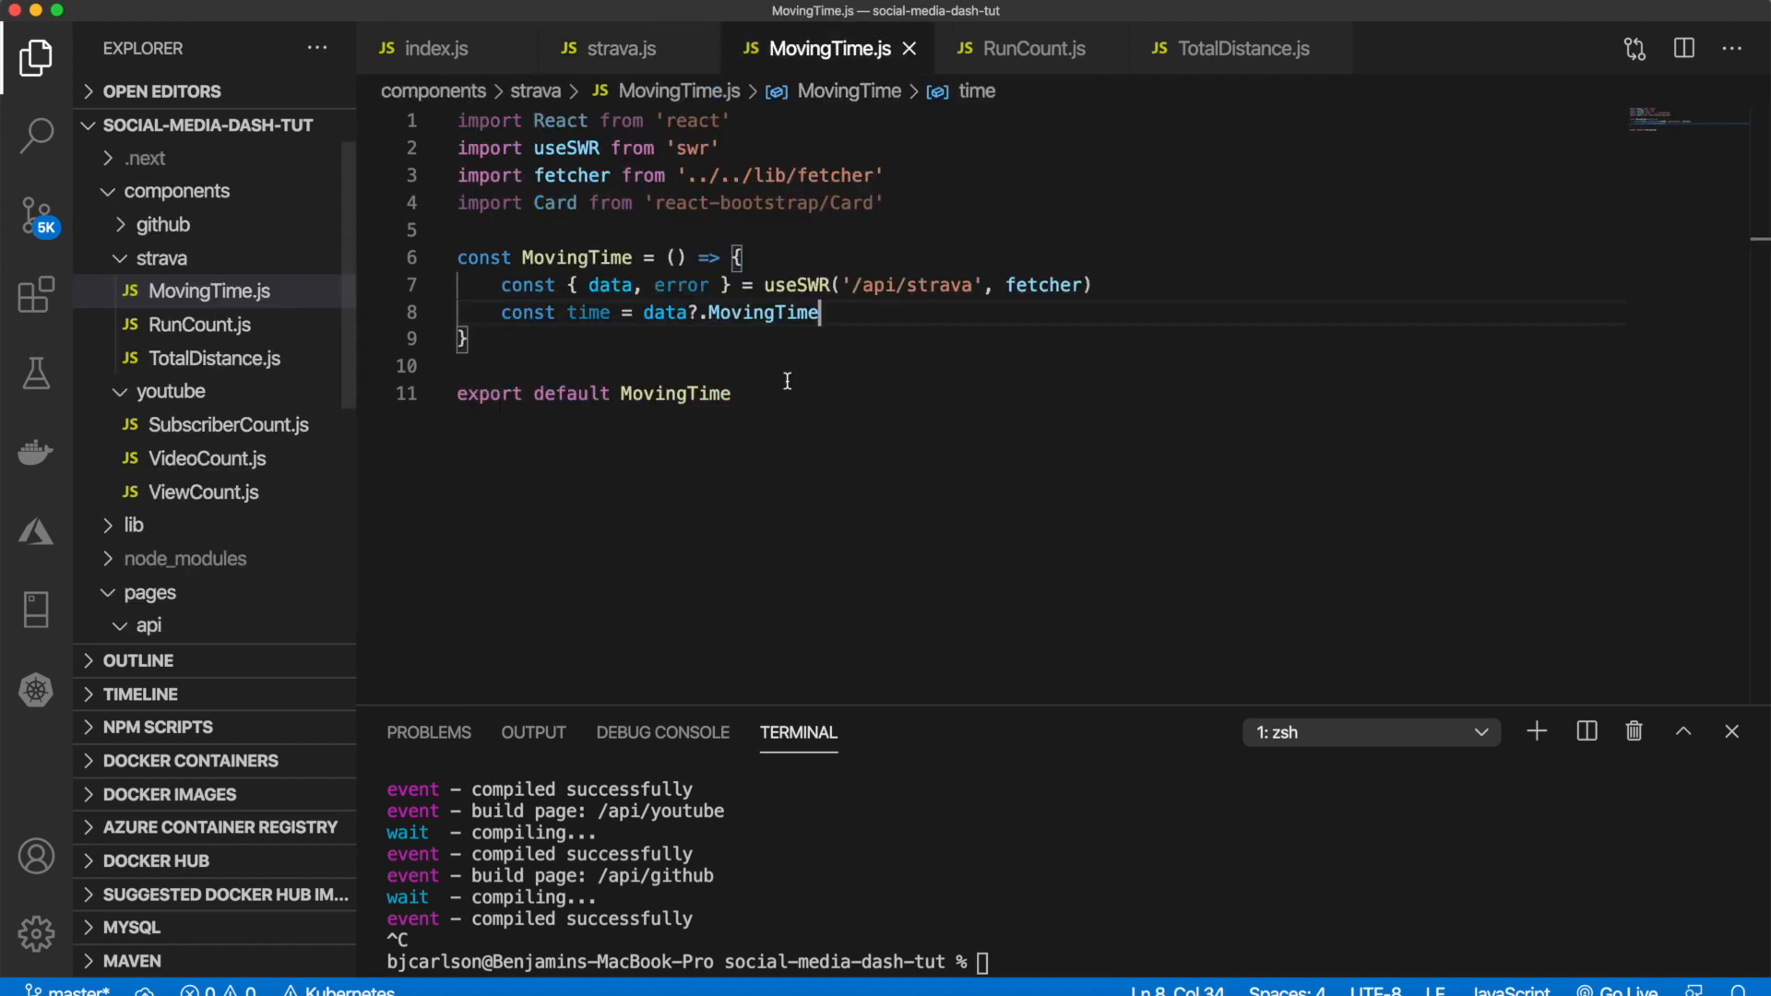
pyautogui.doubleClick(761, 312)
pyautogui.press('super+v')
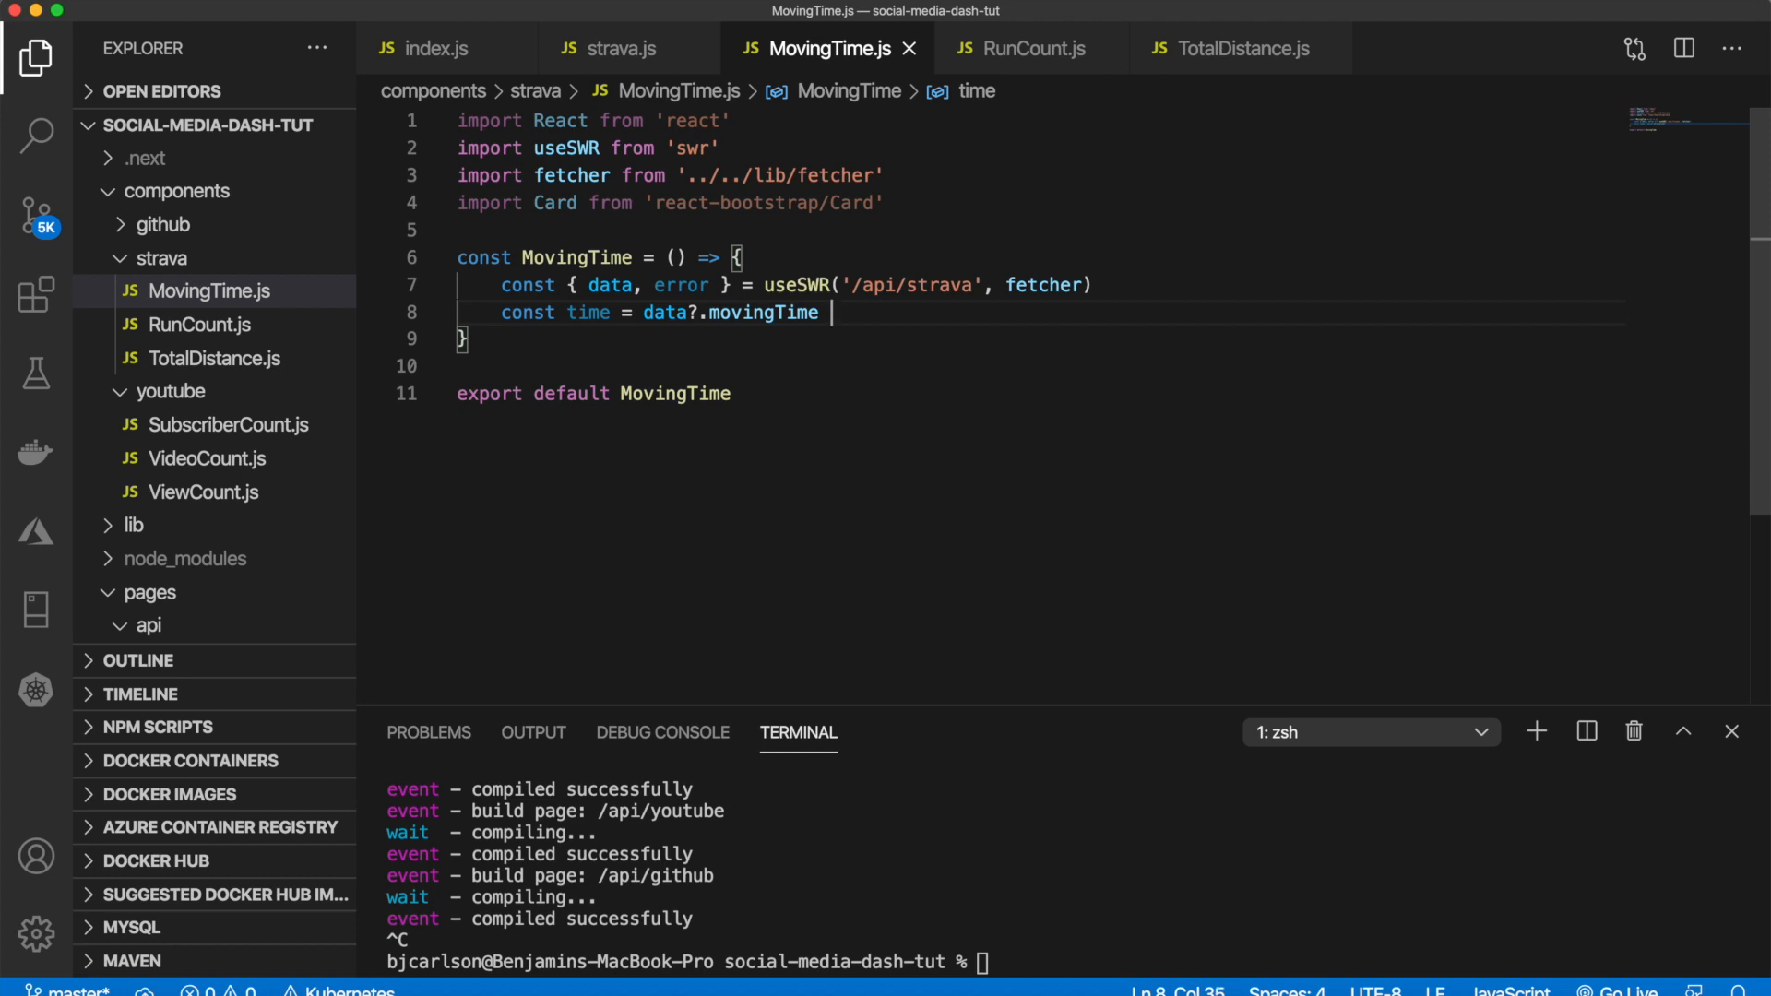
pyautogui.write('* ')
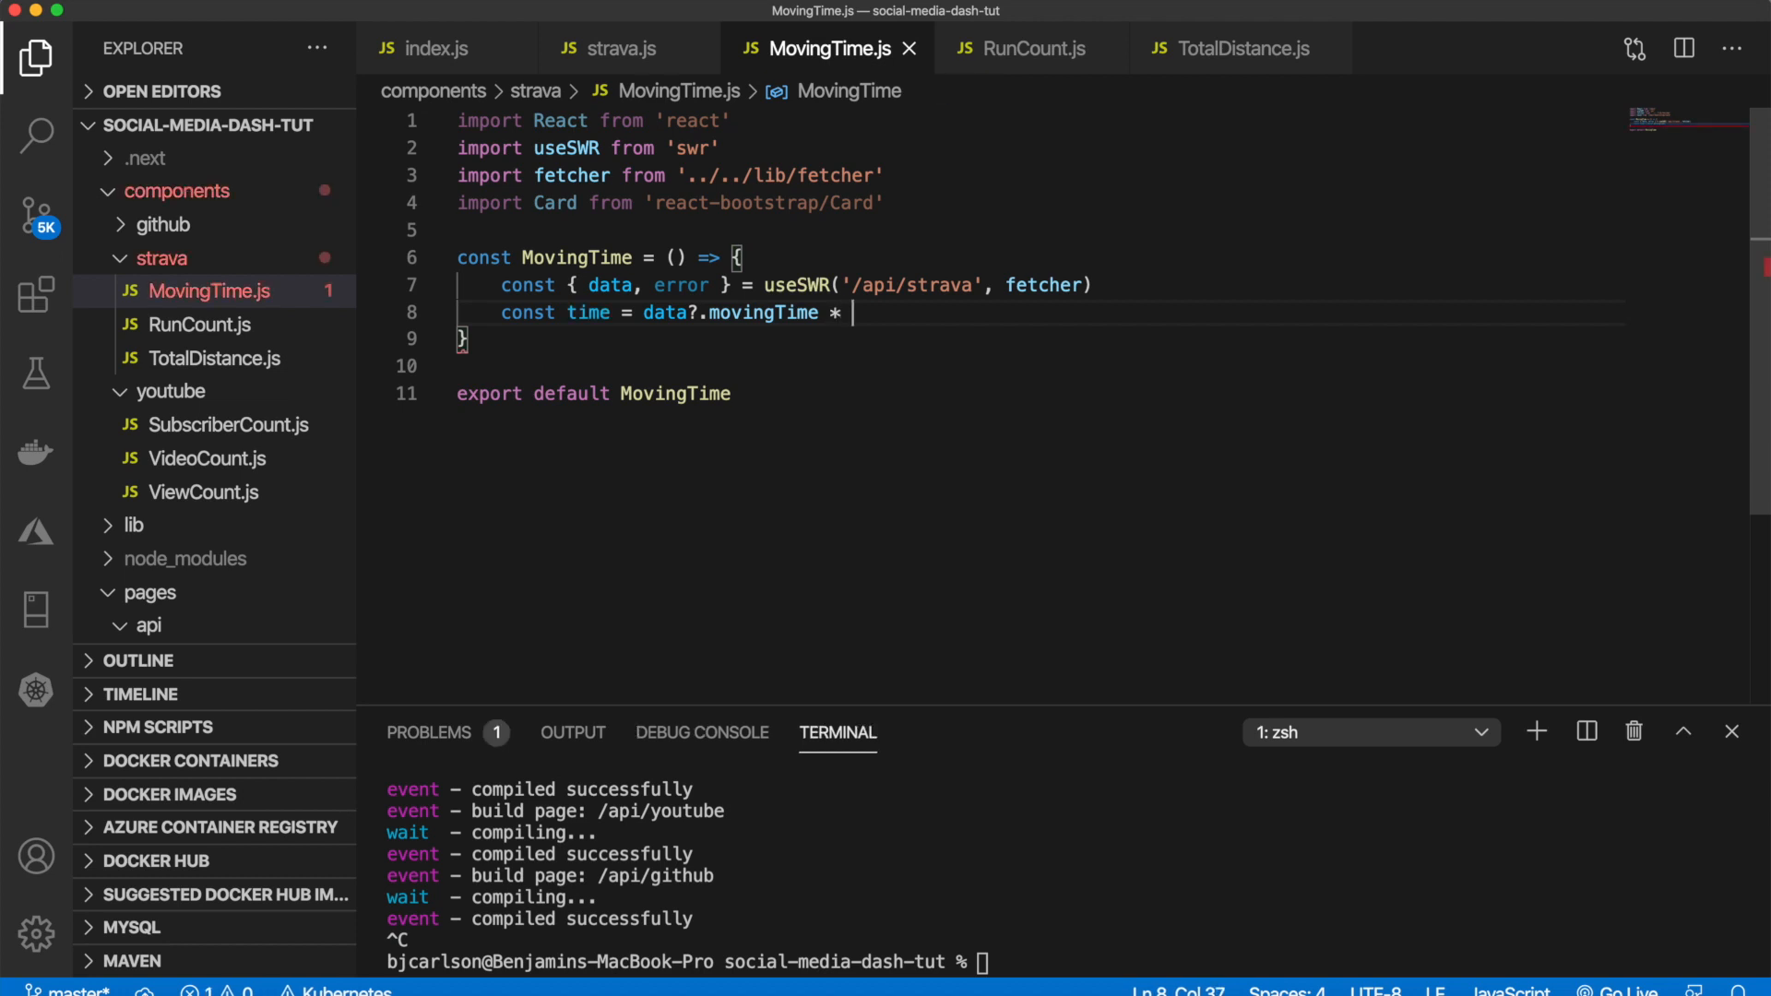
pyautogui.write('0.0002')
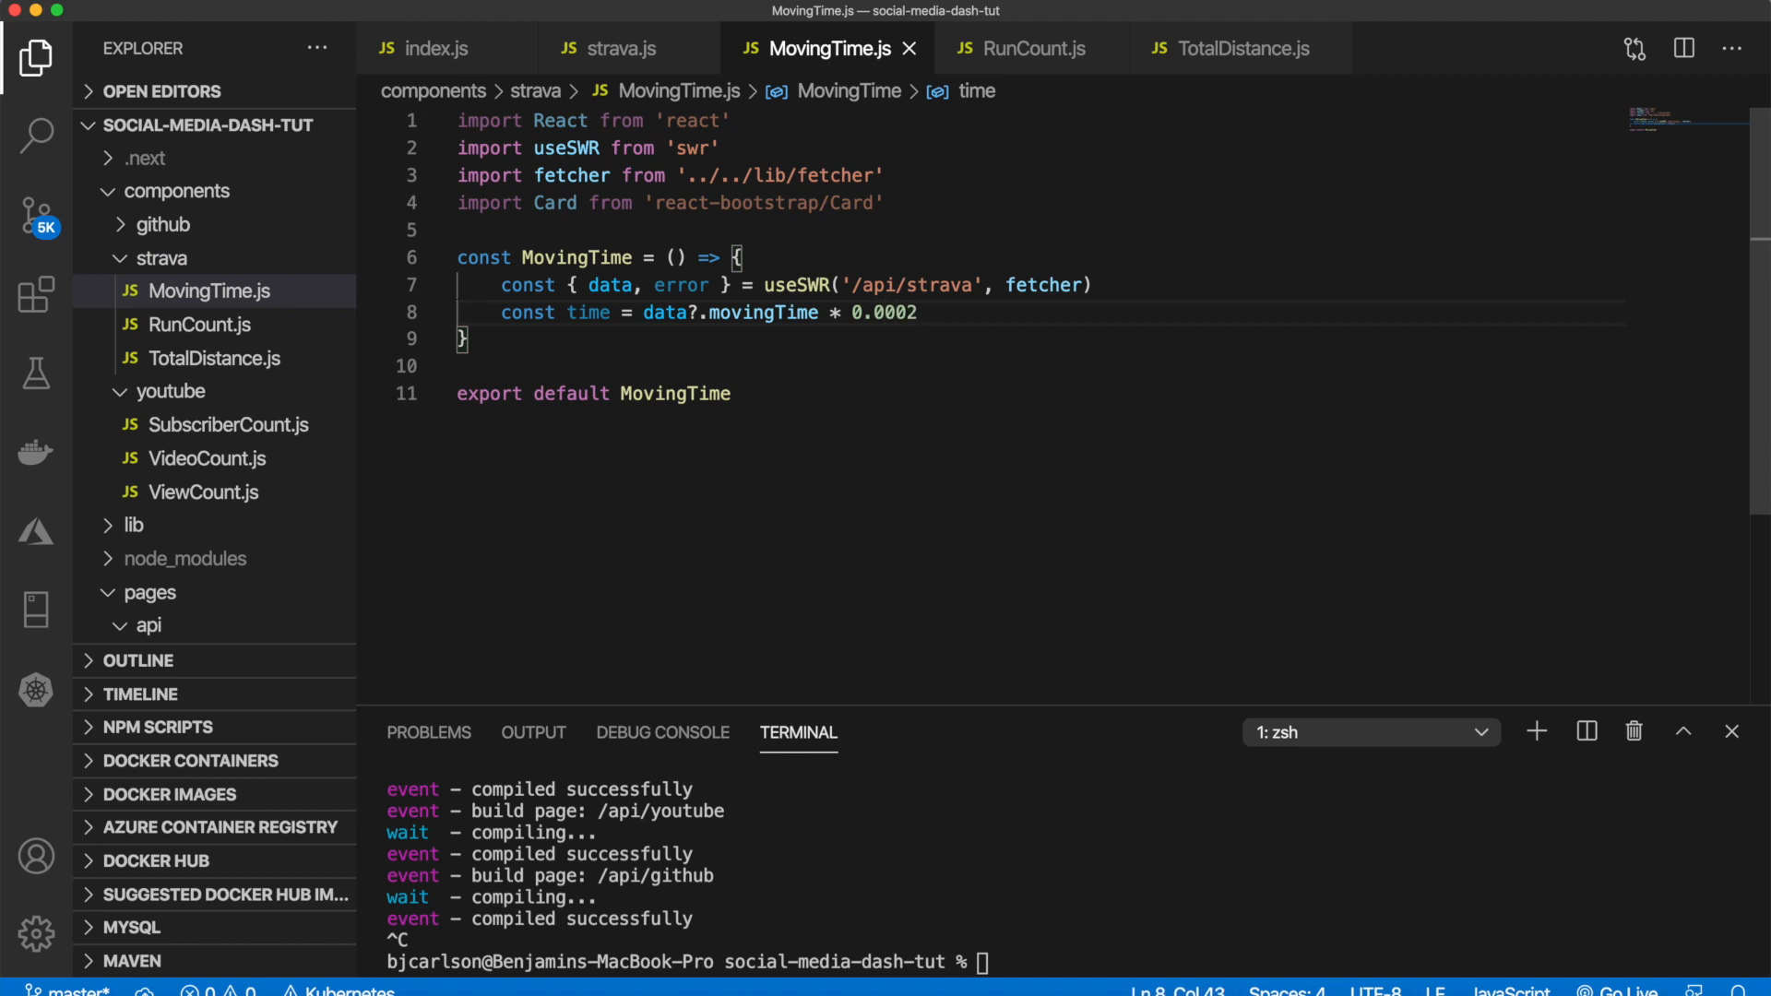
pyautogui.write('77778')
pyautogui.write(')')
# Step: Wrap it as (data?.movingTime * 0.000277778).toFixed(2) to get hours with two decimals
pyautogui.click(644, 311)
pyautogui.write('(')
pyautogui.click(1007, 312)
pyautogui.write('.toF')
pyautogui.press('Tab')
pyautogui.write('(2')
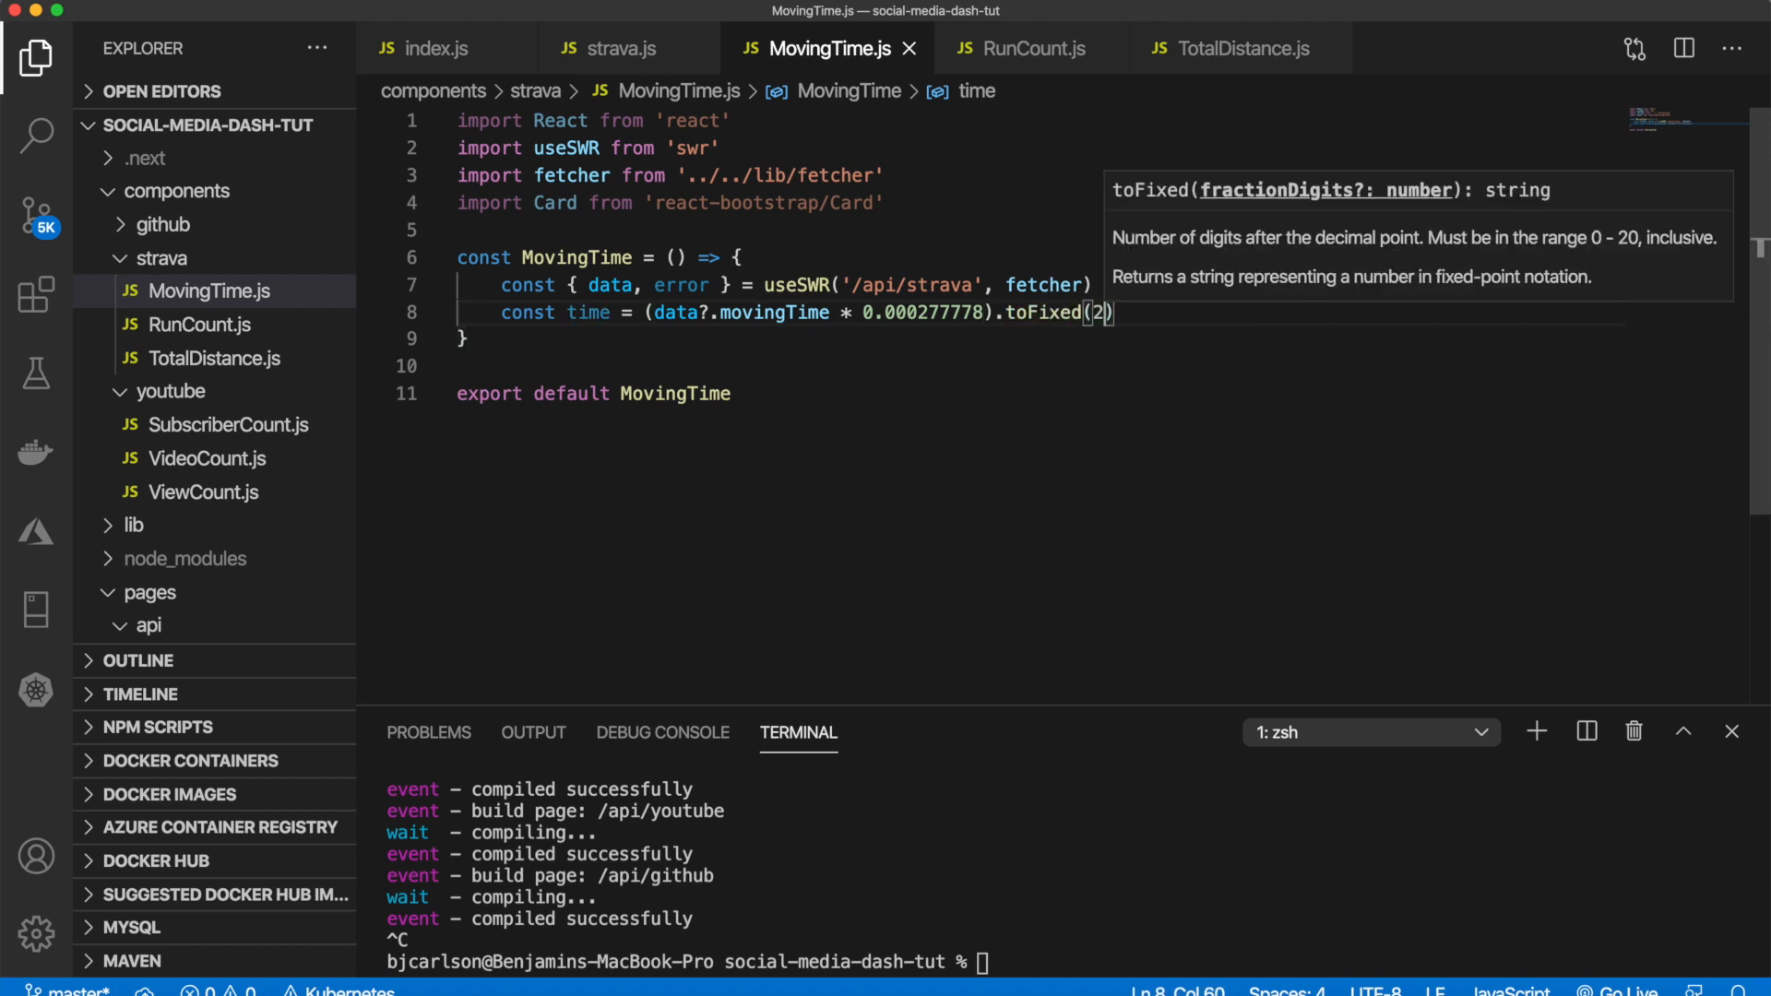
pyautogui.write(')')
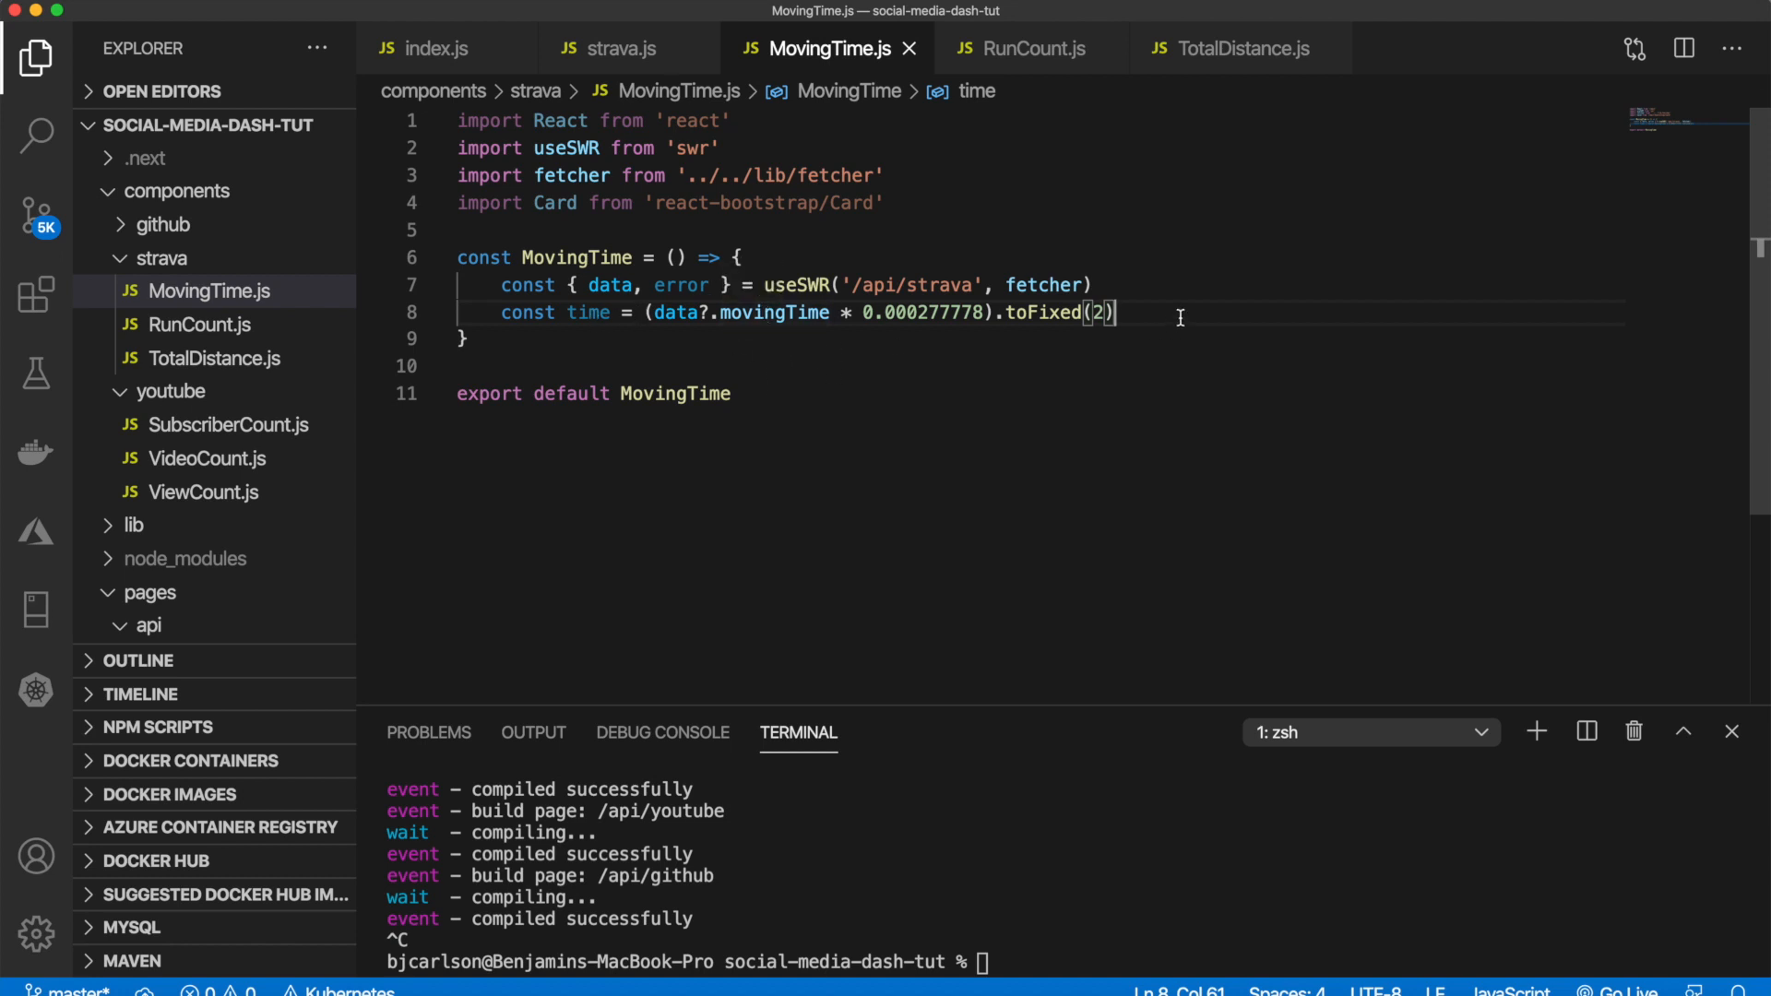
# Step: Scaffold MovingTime's return block with a div wrapping an empty Card component
pyautogui.press('Return')
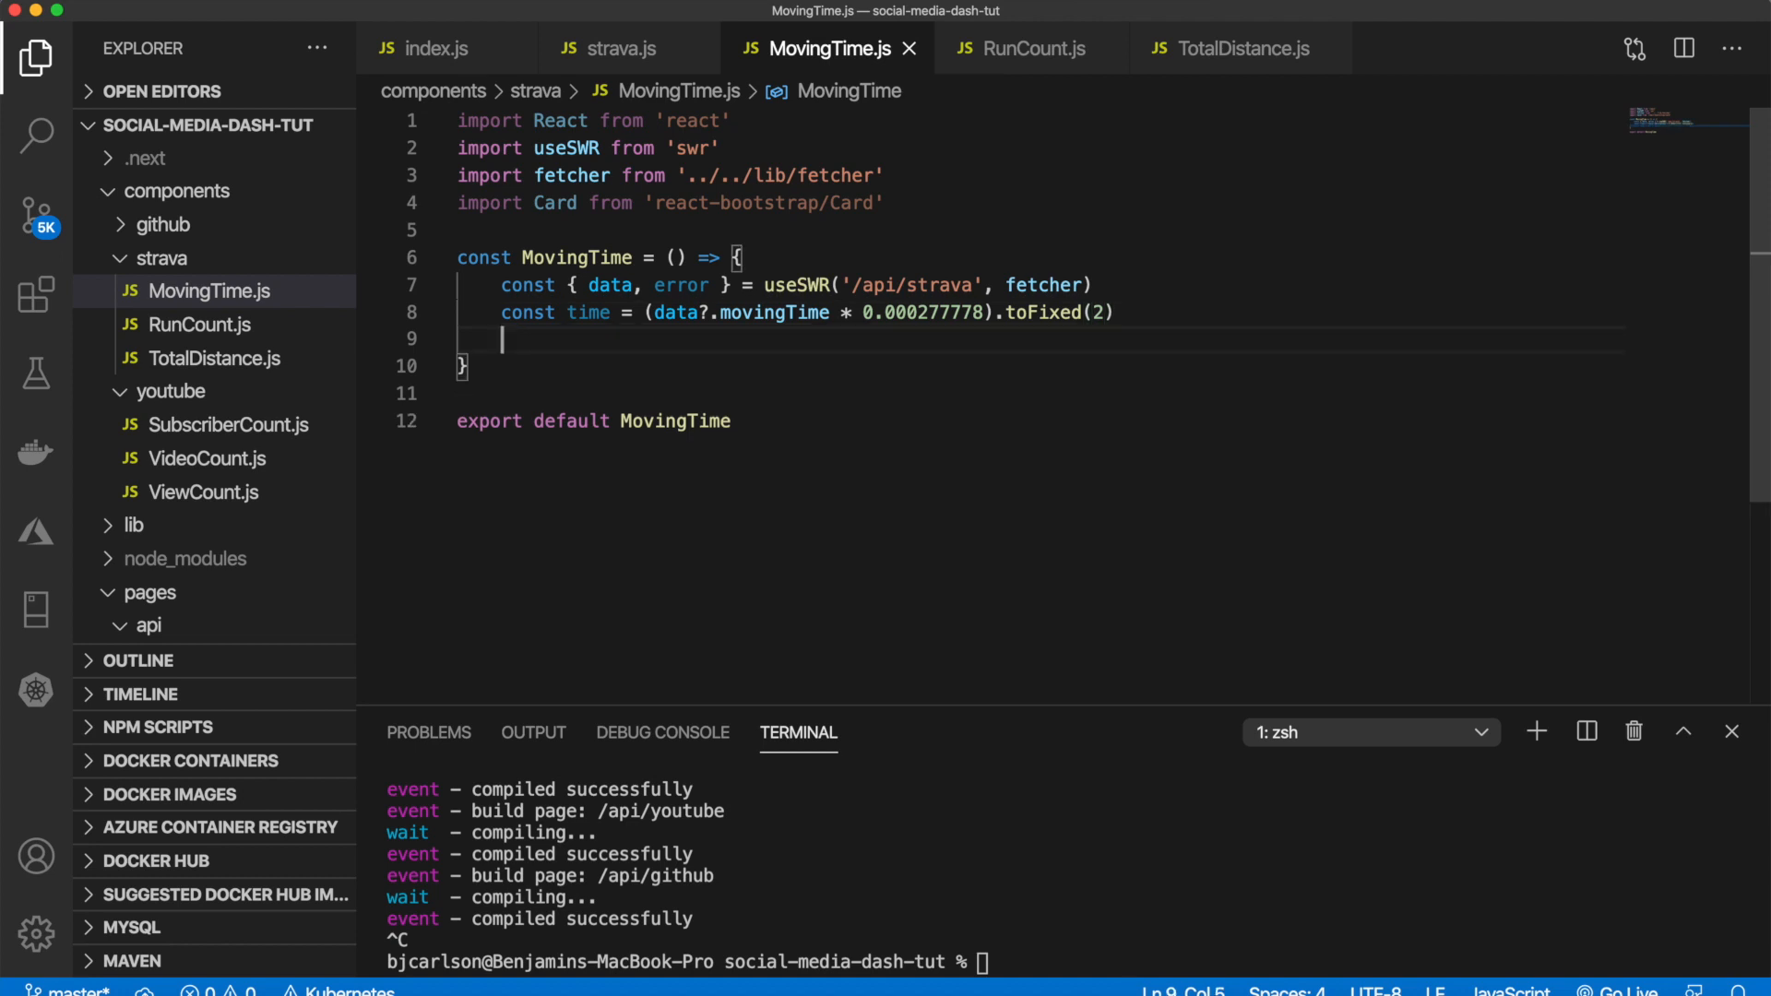
pyautogui.write('return (')
pyautogui.press('Return')
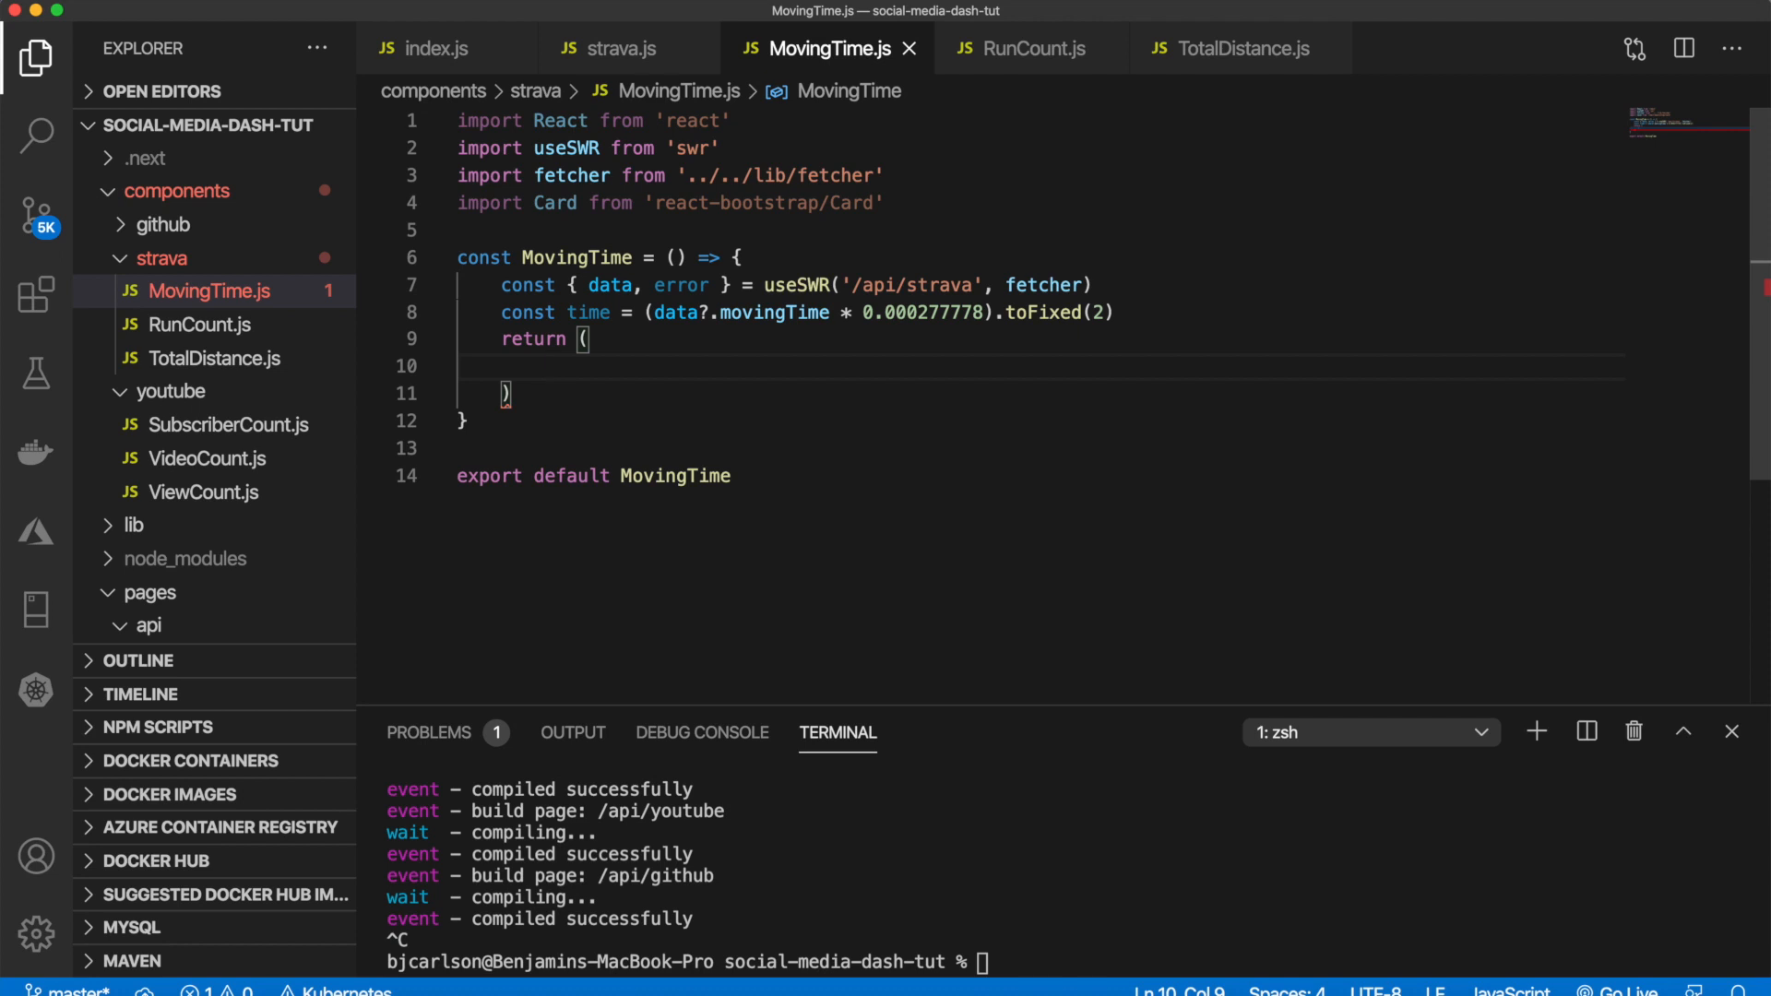
pyautogui.write('<div')
pyautogui.press('Tab')
pyautogui.press('Return')
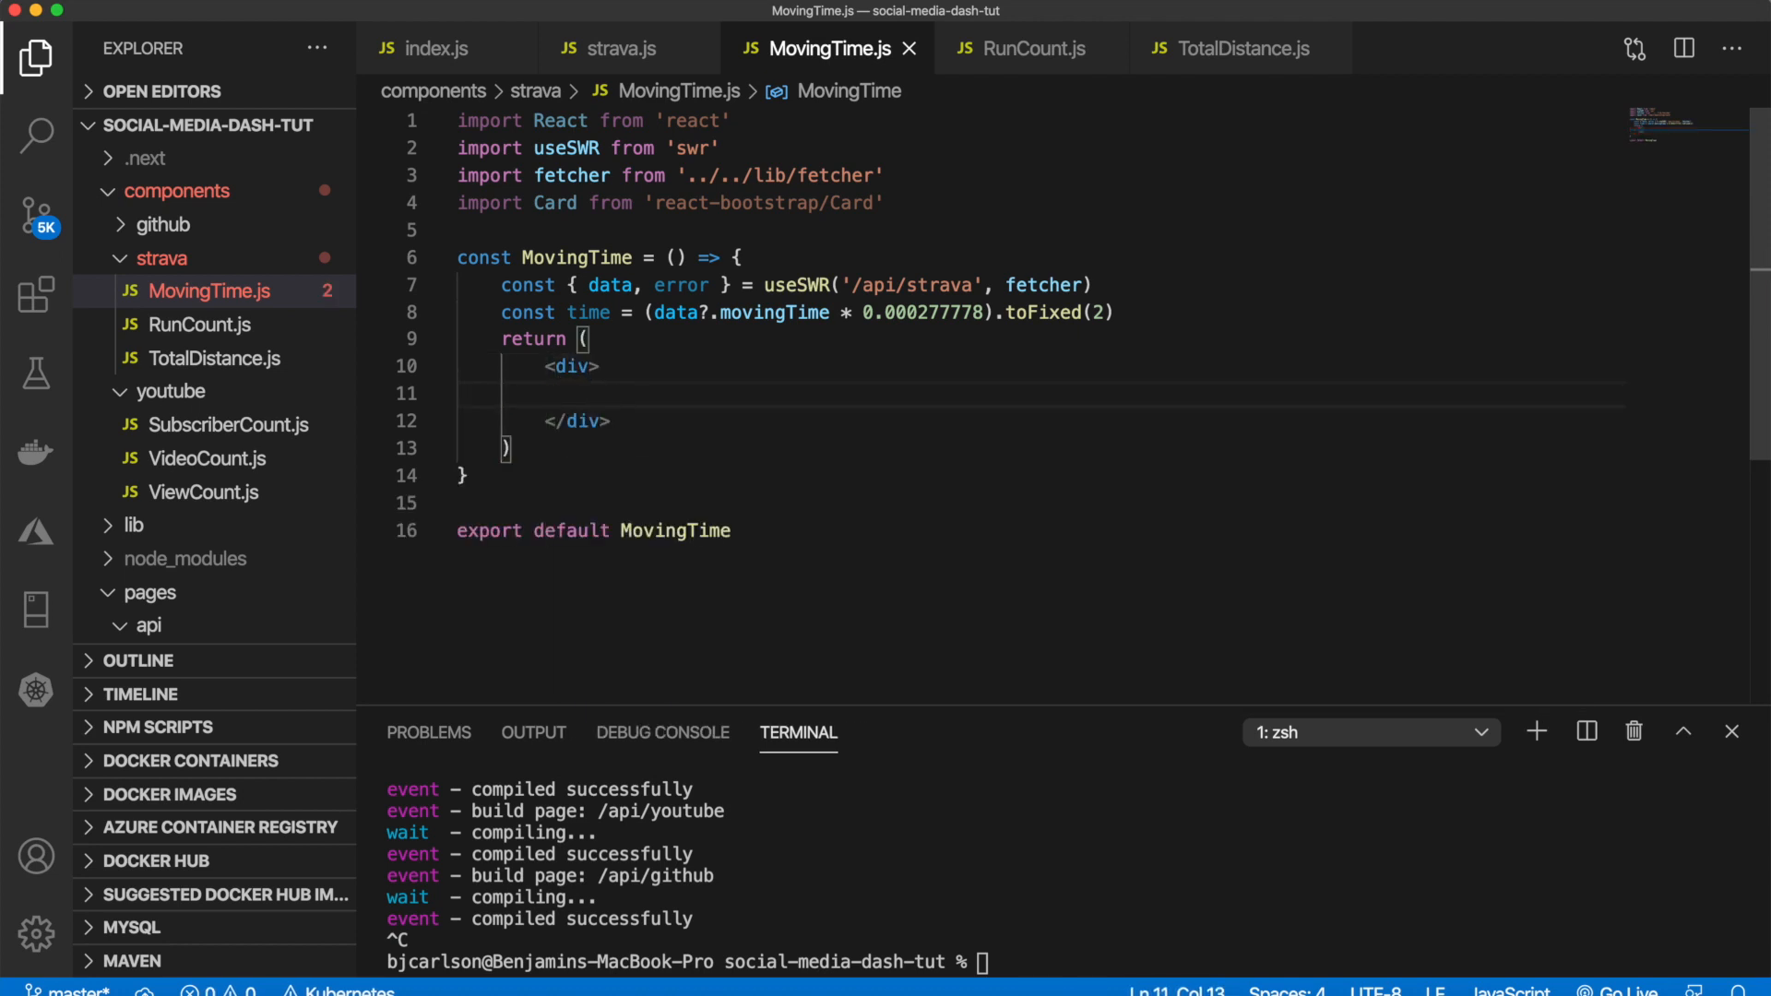
pyautogui.write('<Card')
pyautogui.press('Tab')
pyautogui.press('Return')
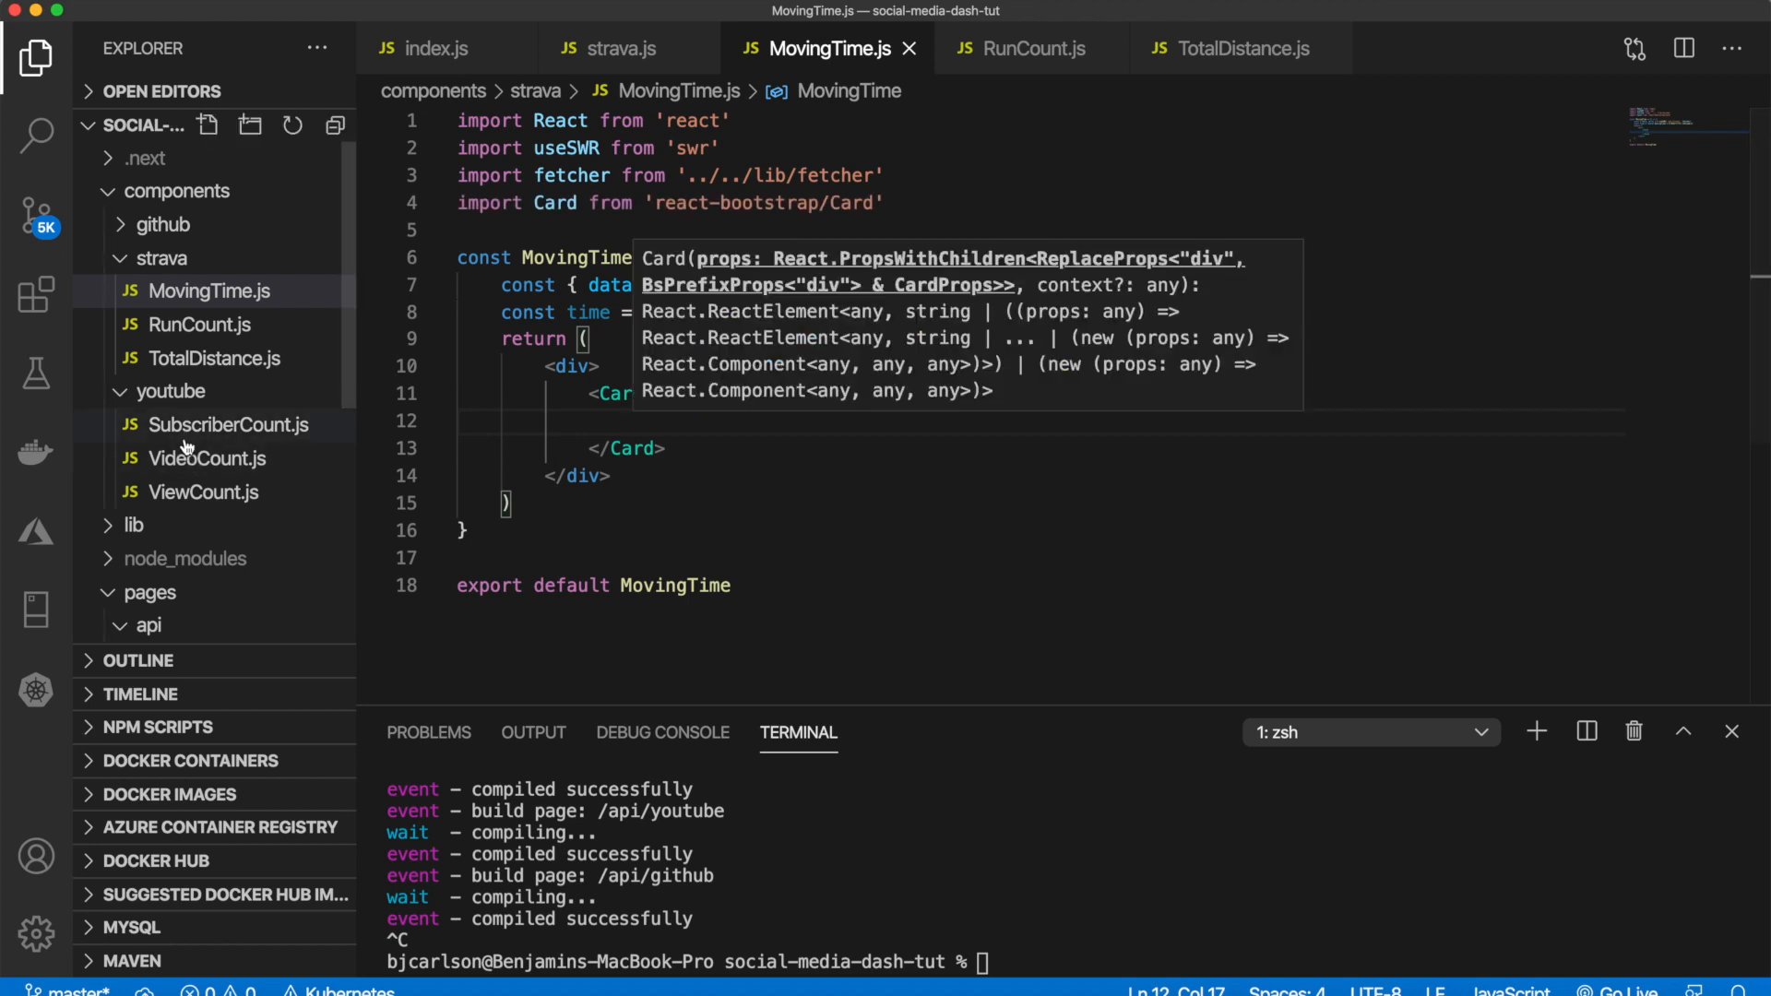
# Step: Copy the subscriber Card markup from SubscriberCount.js and paste it over the empty Card
pyautogui.click(227, 425)
pyautogui.moveTo(667, 558); pyautogui.dragTo(590, 476)
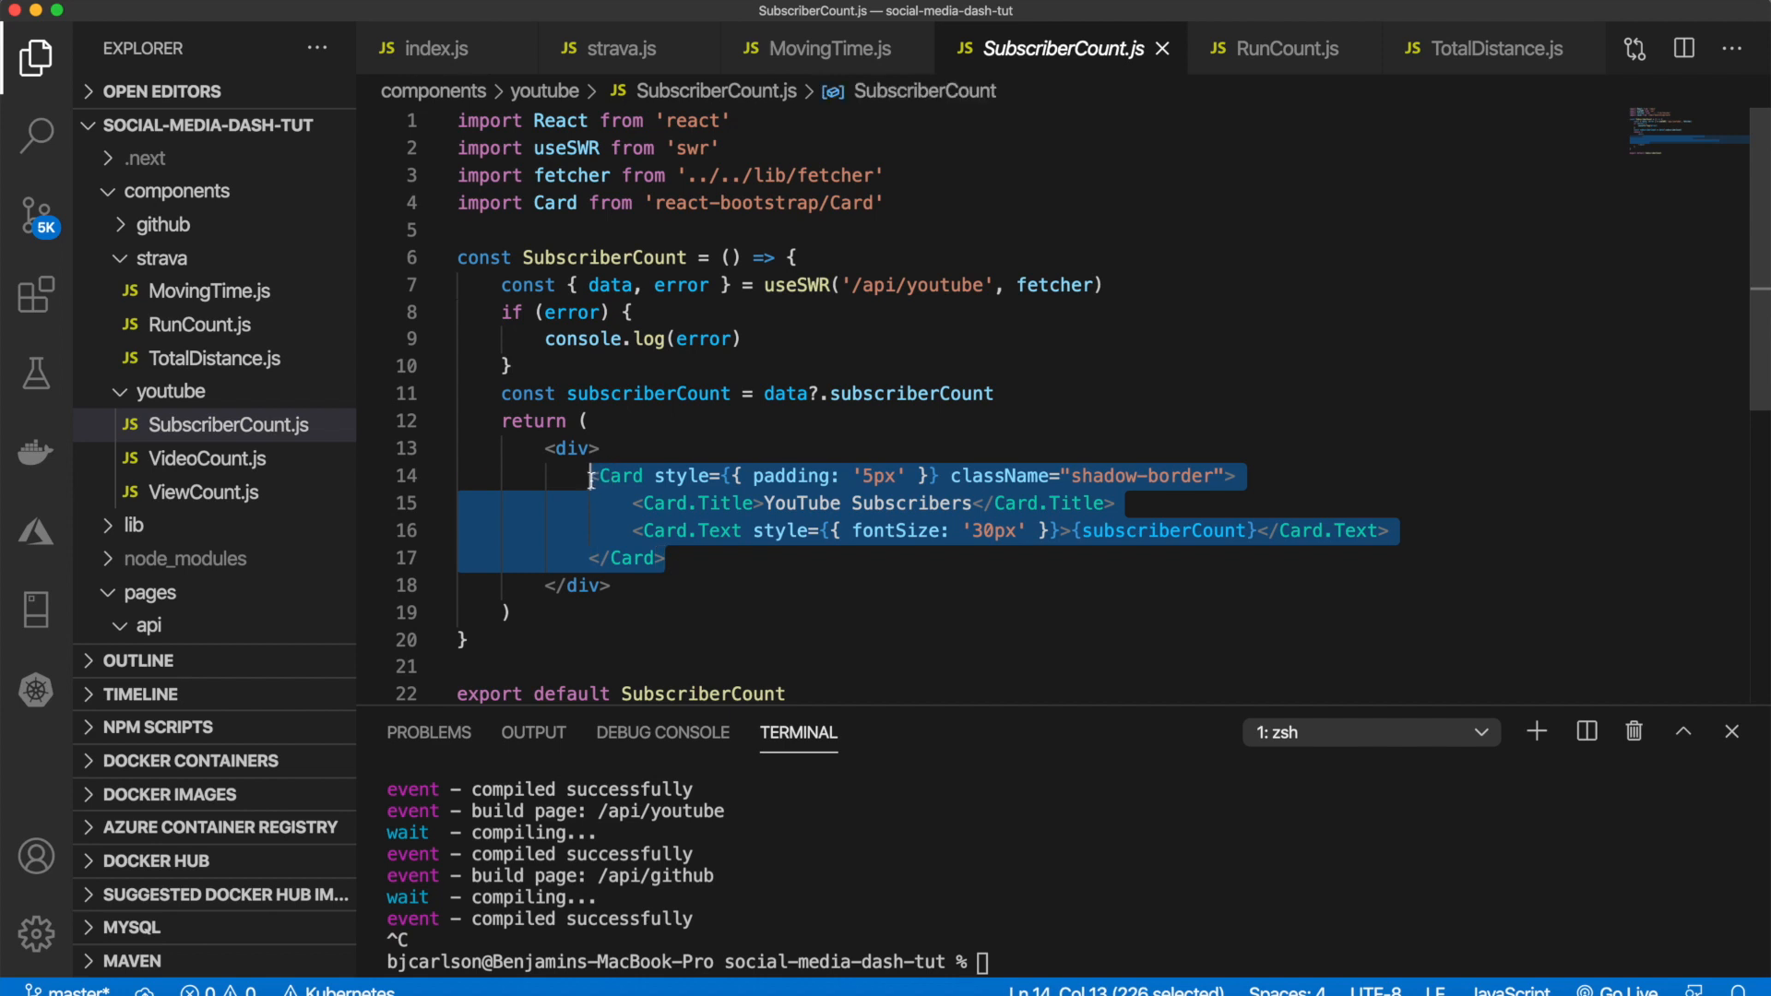
pyautogui.press('super+c')
pyautogui.click(1163, 49)
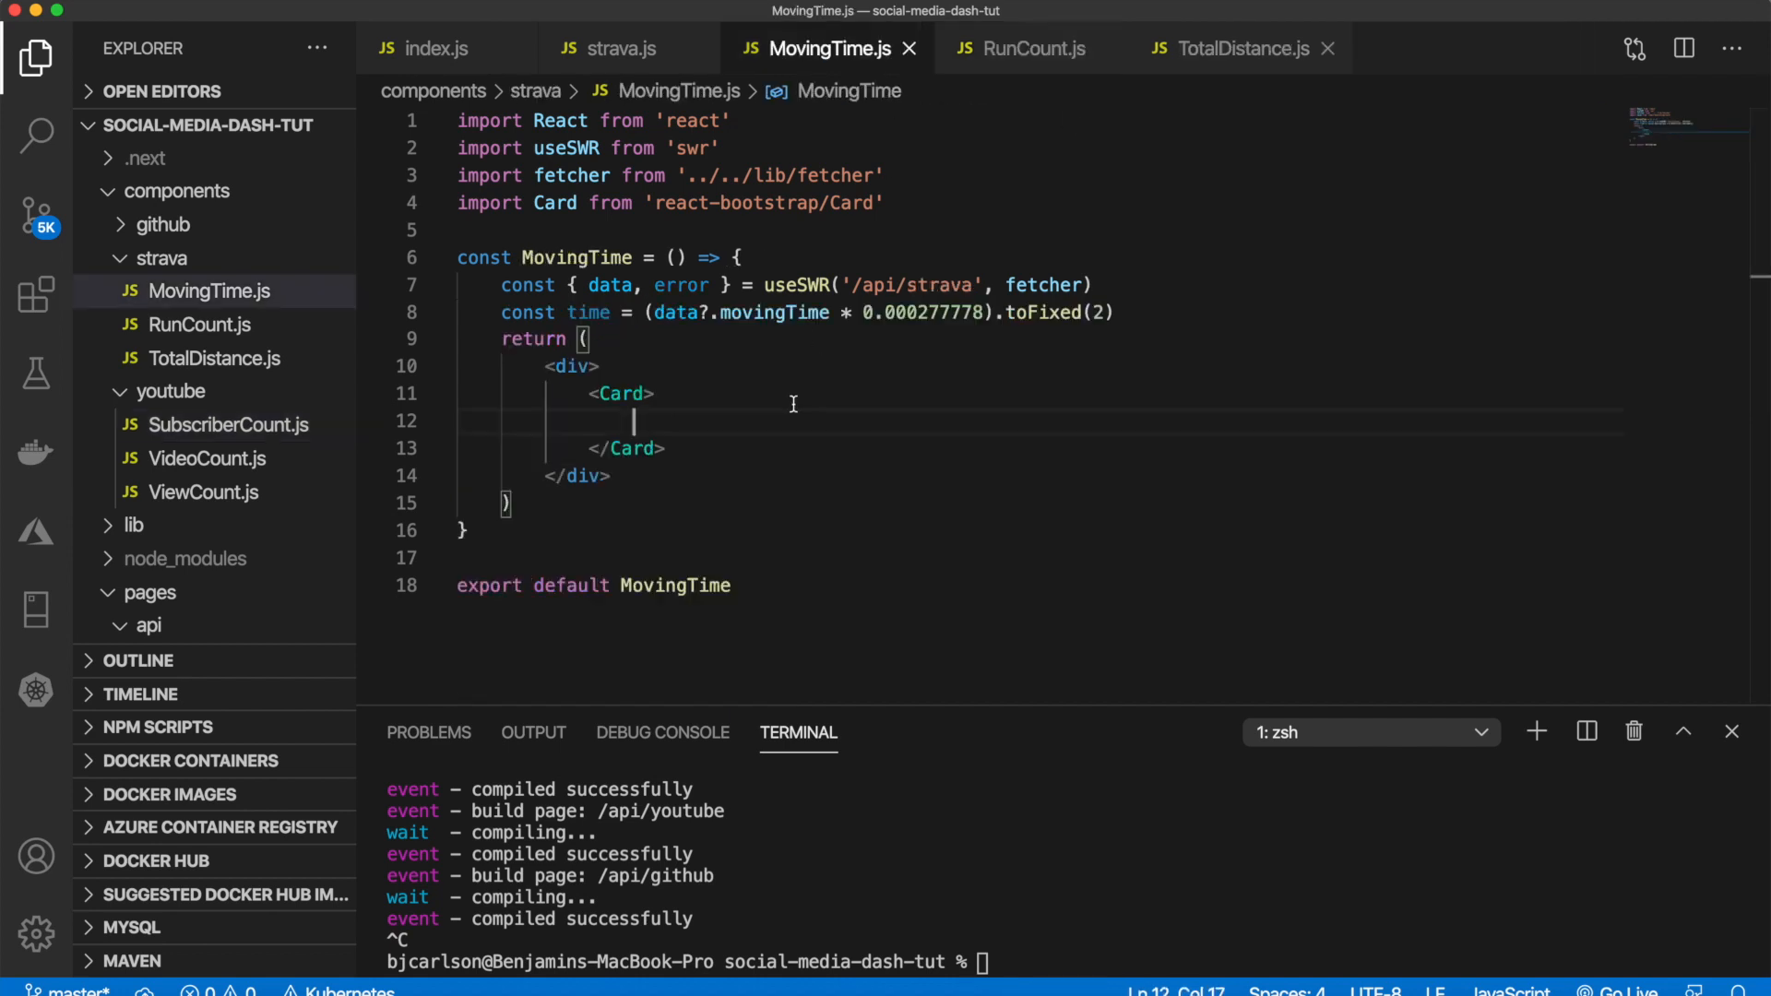
pyautogui.moveTo(673, 448); pyautogui.dragTo(590, 393)
pyautogui.press('super+v')
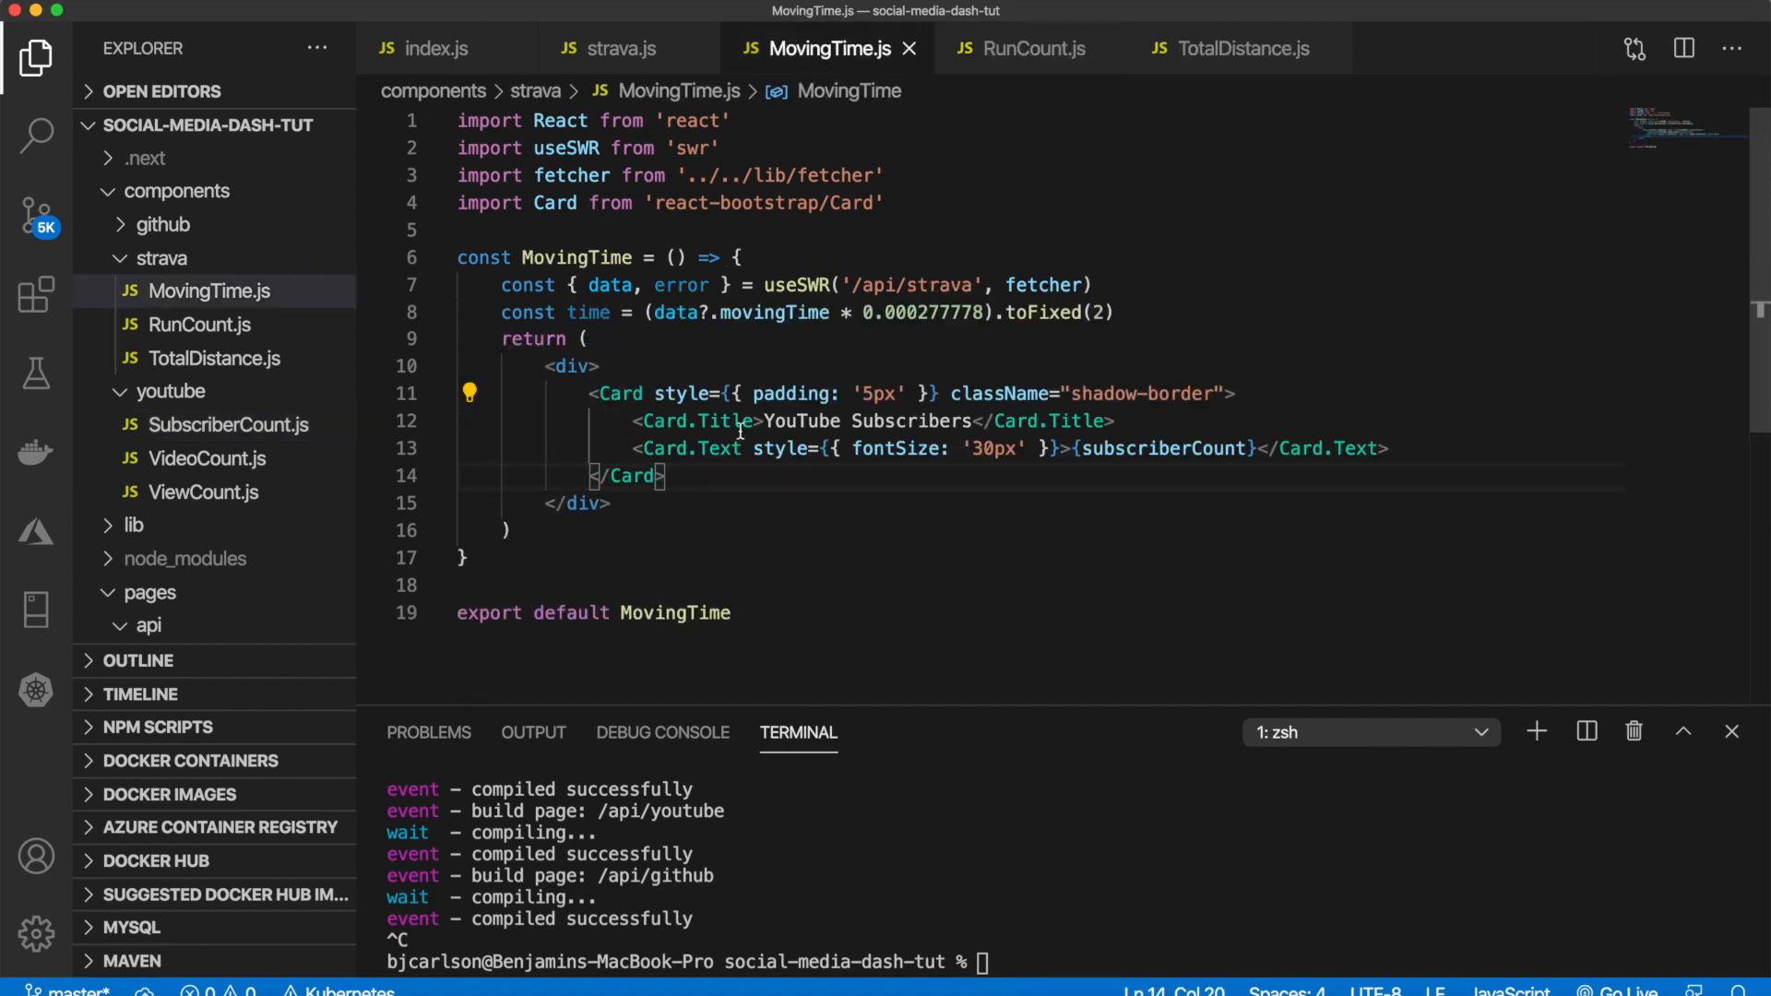
# Step: Retitle the card Elapsed Time showing movingTime, then select the whole component to copy it
pyautogui.doubleClick(807, 421)
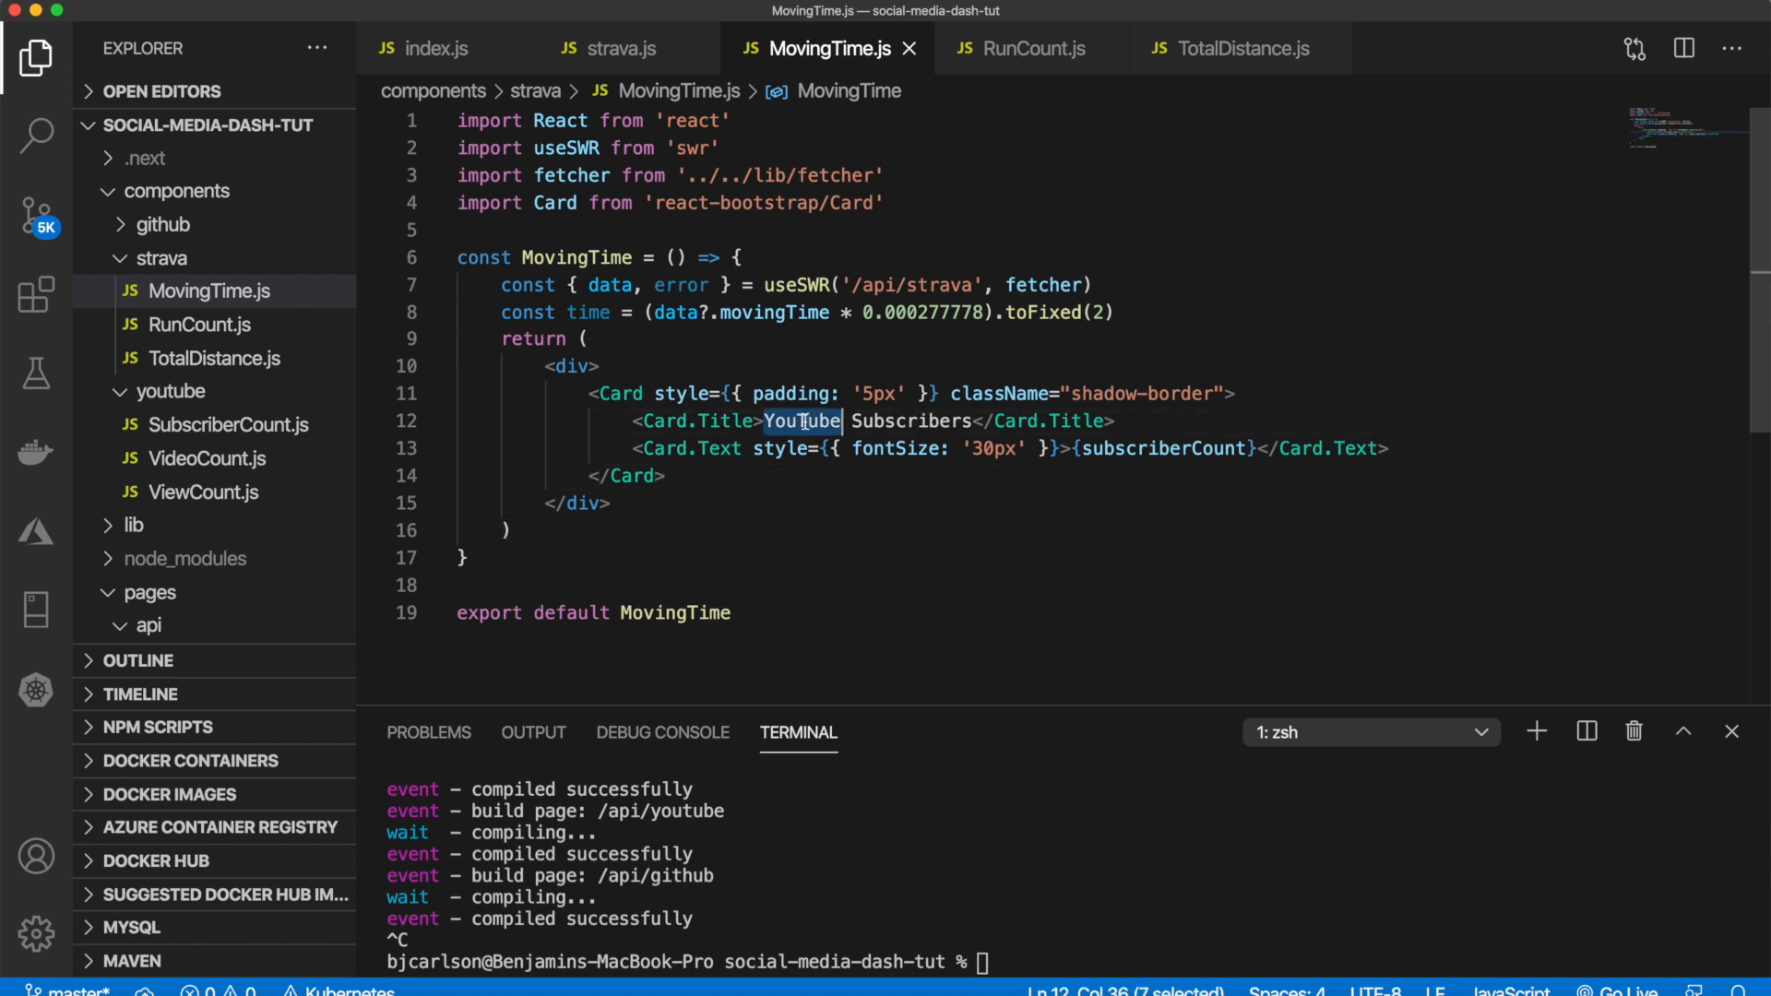
pyautogui.moveTo(805, 421); pyautogui.dragTo(879, 422)
pyautogui.write('Elapsed Time')
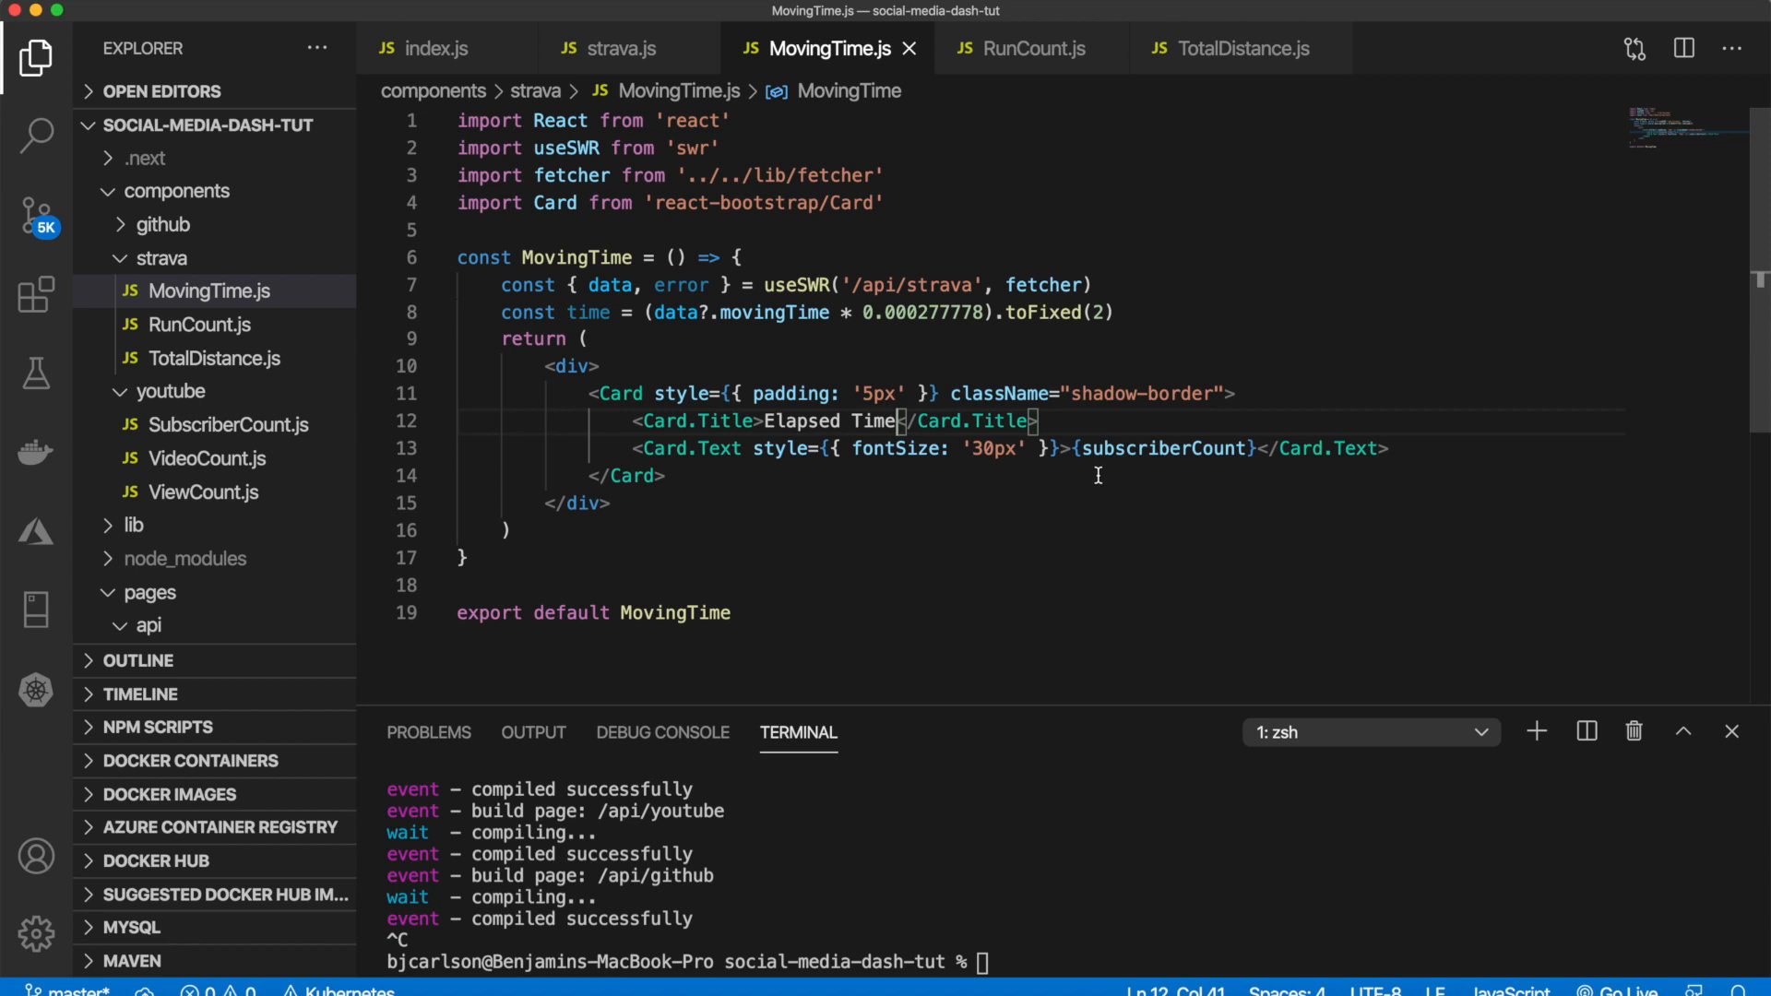
pyautogui.doubleClick(1116, 449)
pyautogui.write('mov')
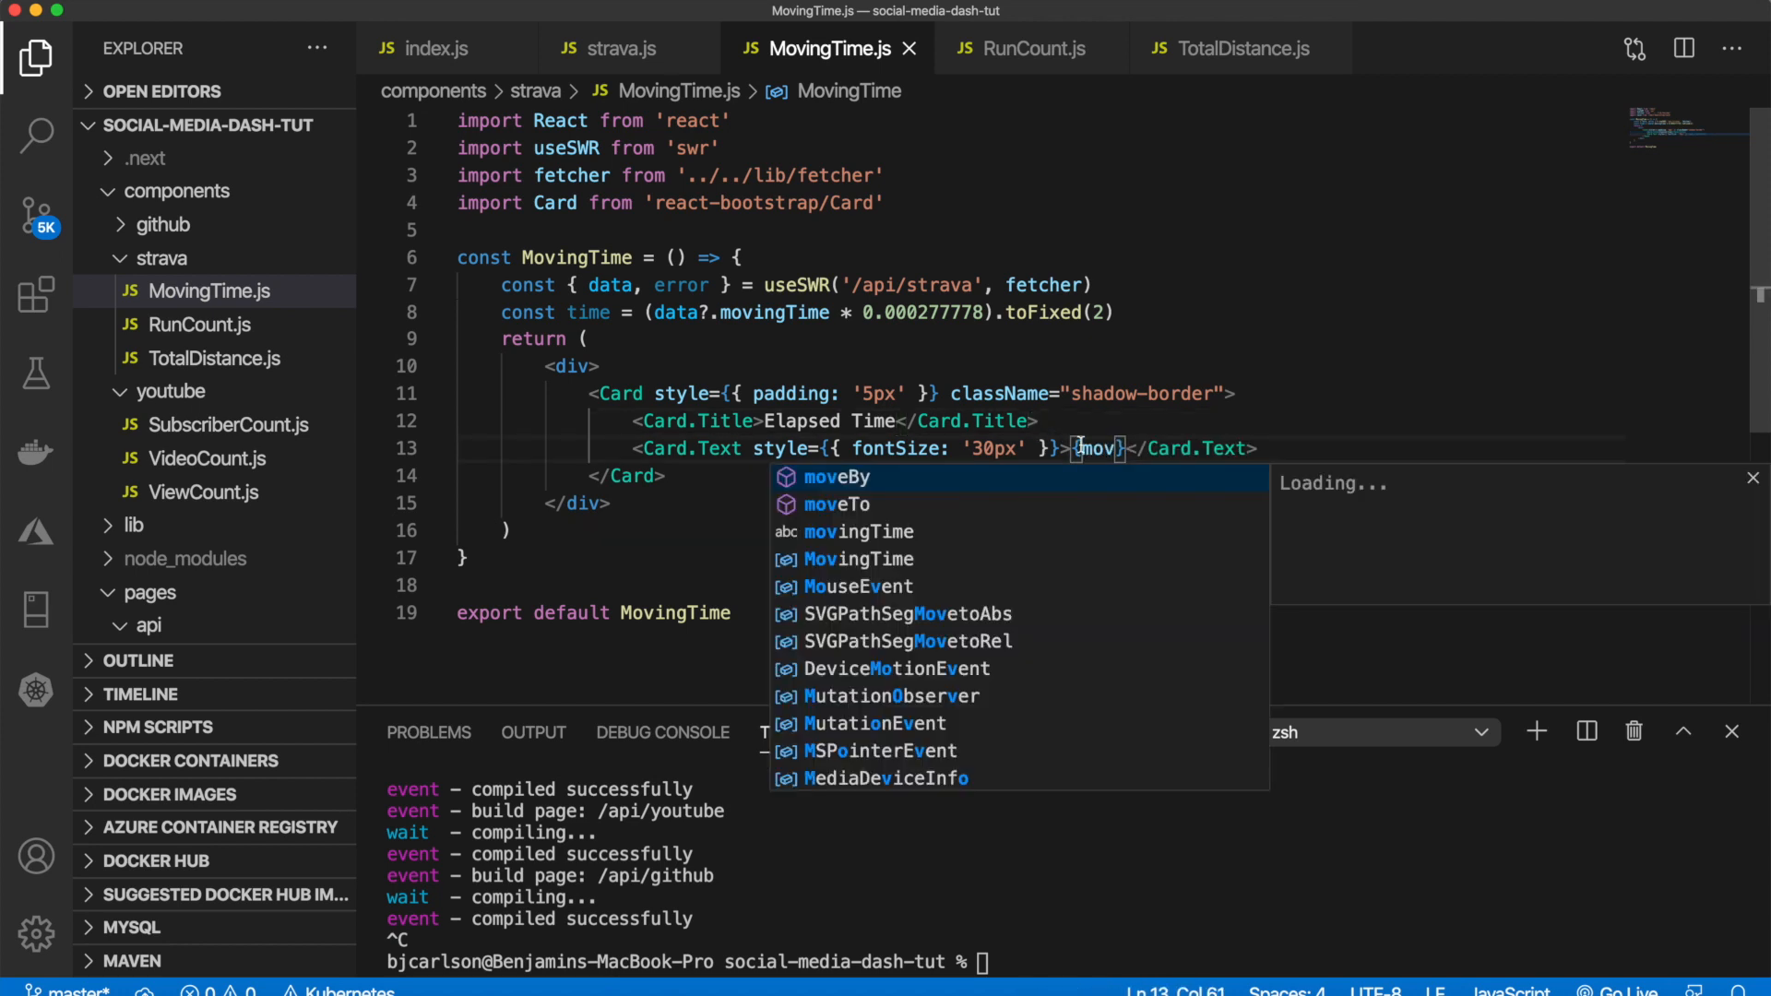
pyautogui.press('Down')
pyautogui.press('Down')
pyautogui.press('Return')
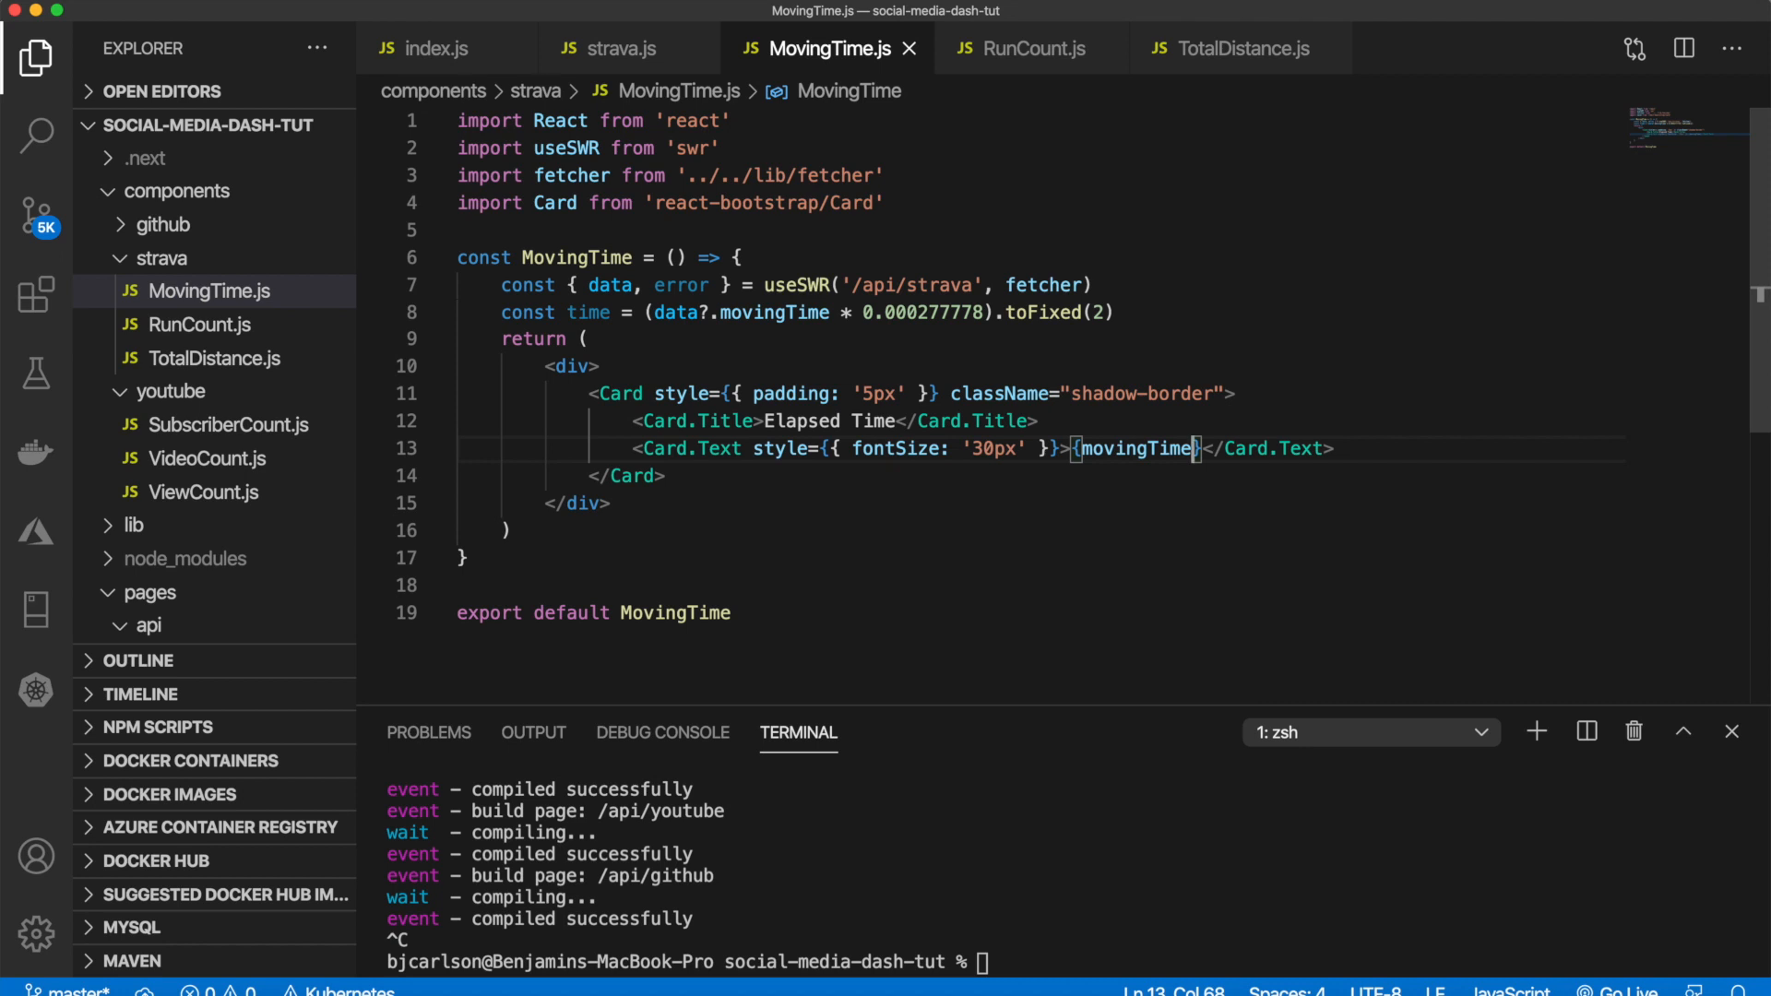
pyautogui.click(819, 609)
pyautogui.press('super+a')
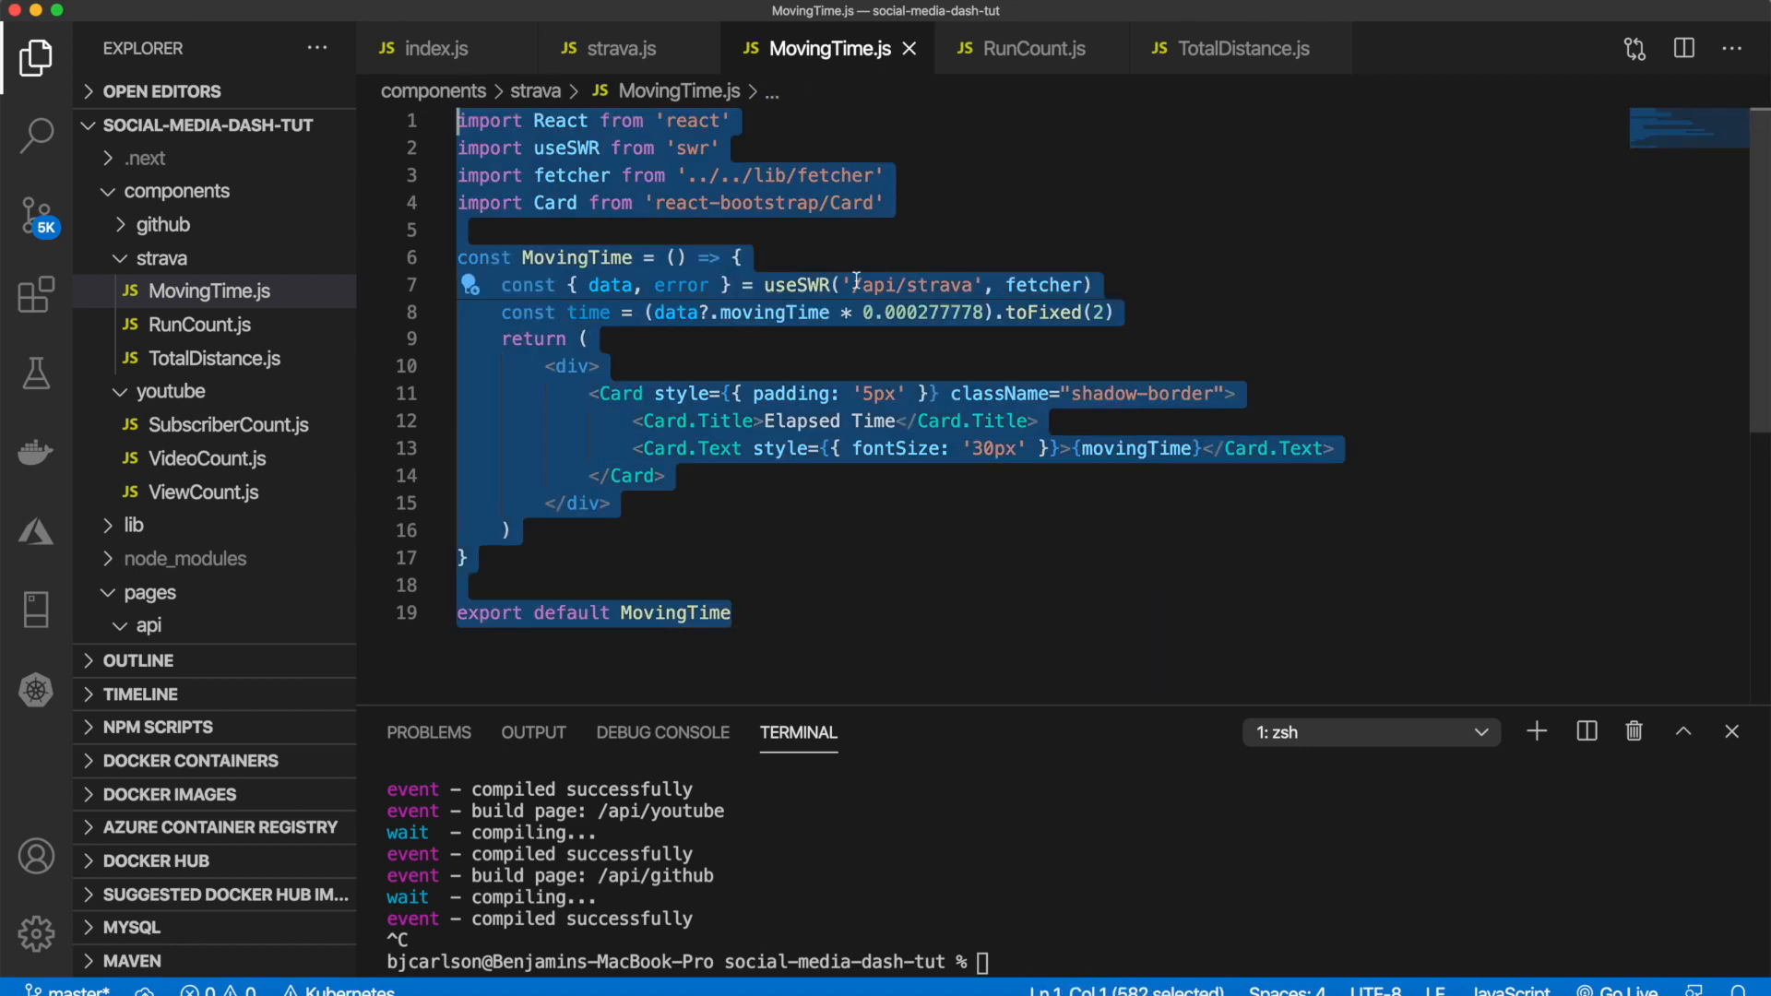
# Step: Copy the MovingTime component code and paste it into the empty RunCount.js
pyautogui.press('super+c')
pyautogui.click(860, 269)
pyautogui.click(1034, 48)
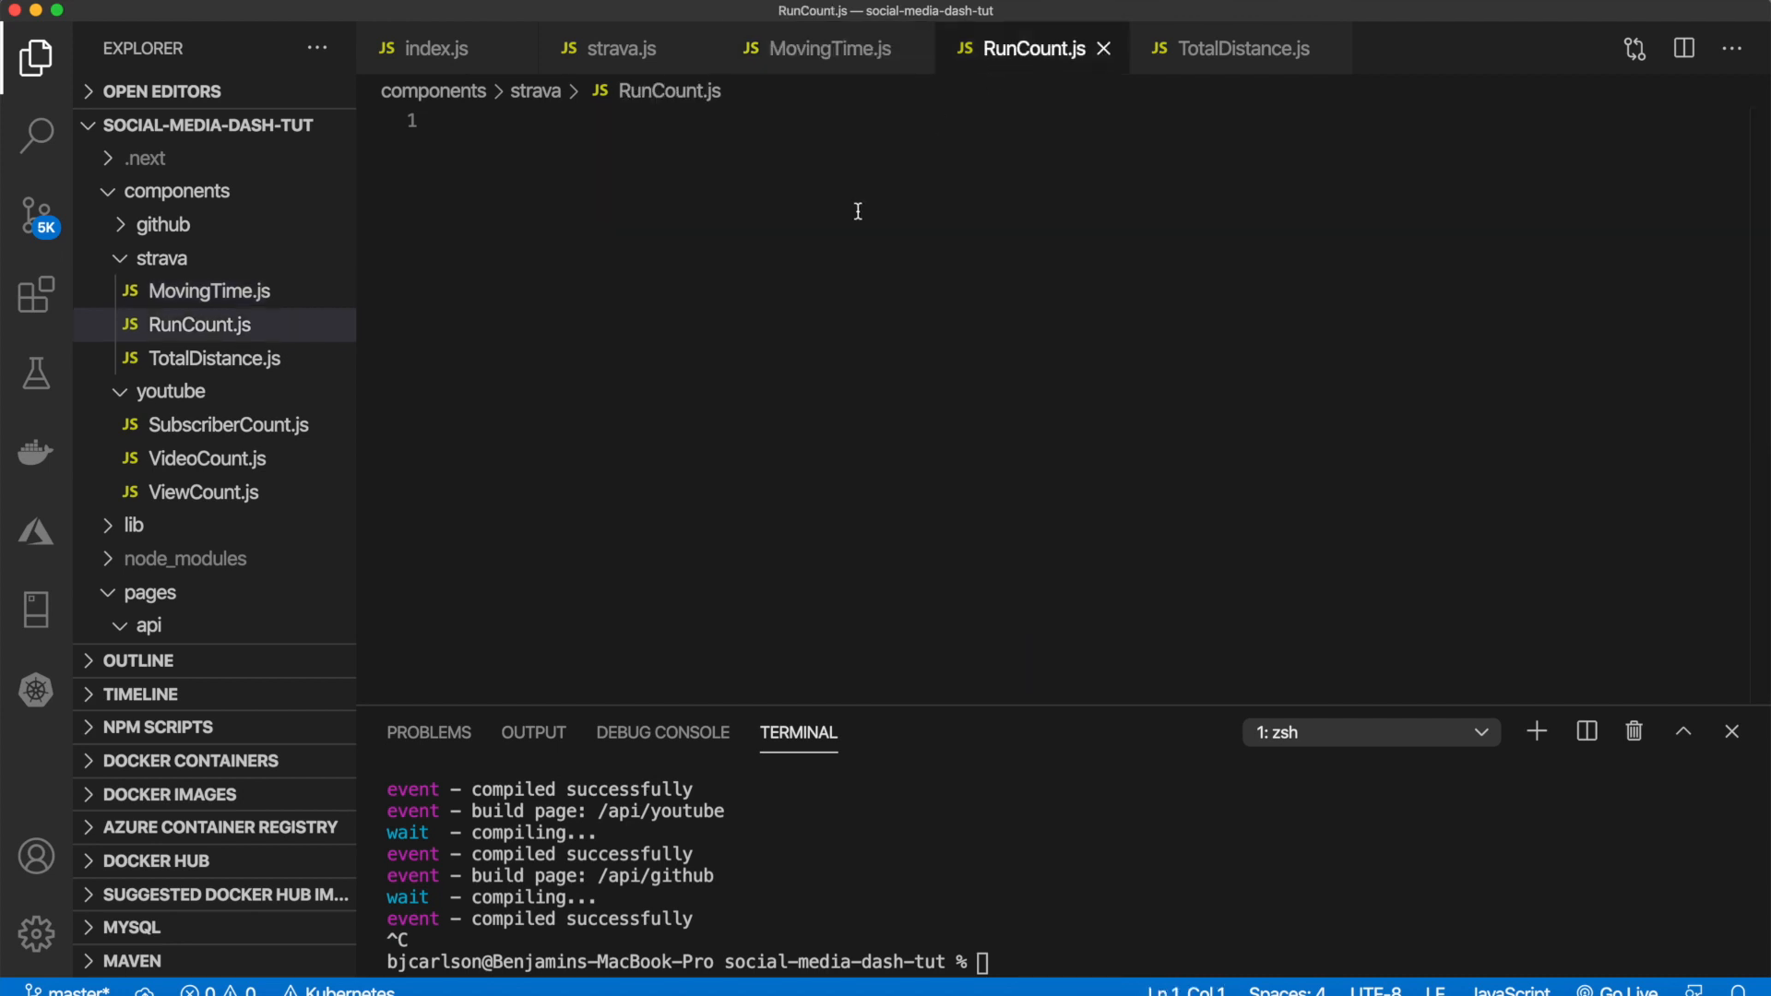
pyautogui.press('super+v')
# Step: Rename the component and its export from MovingTime to RunCount
pyautogui.click(586, 258)
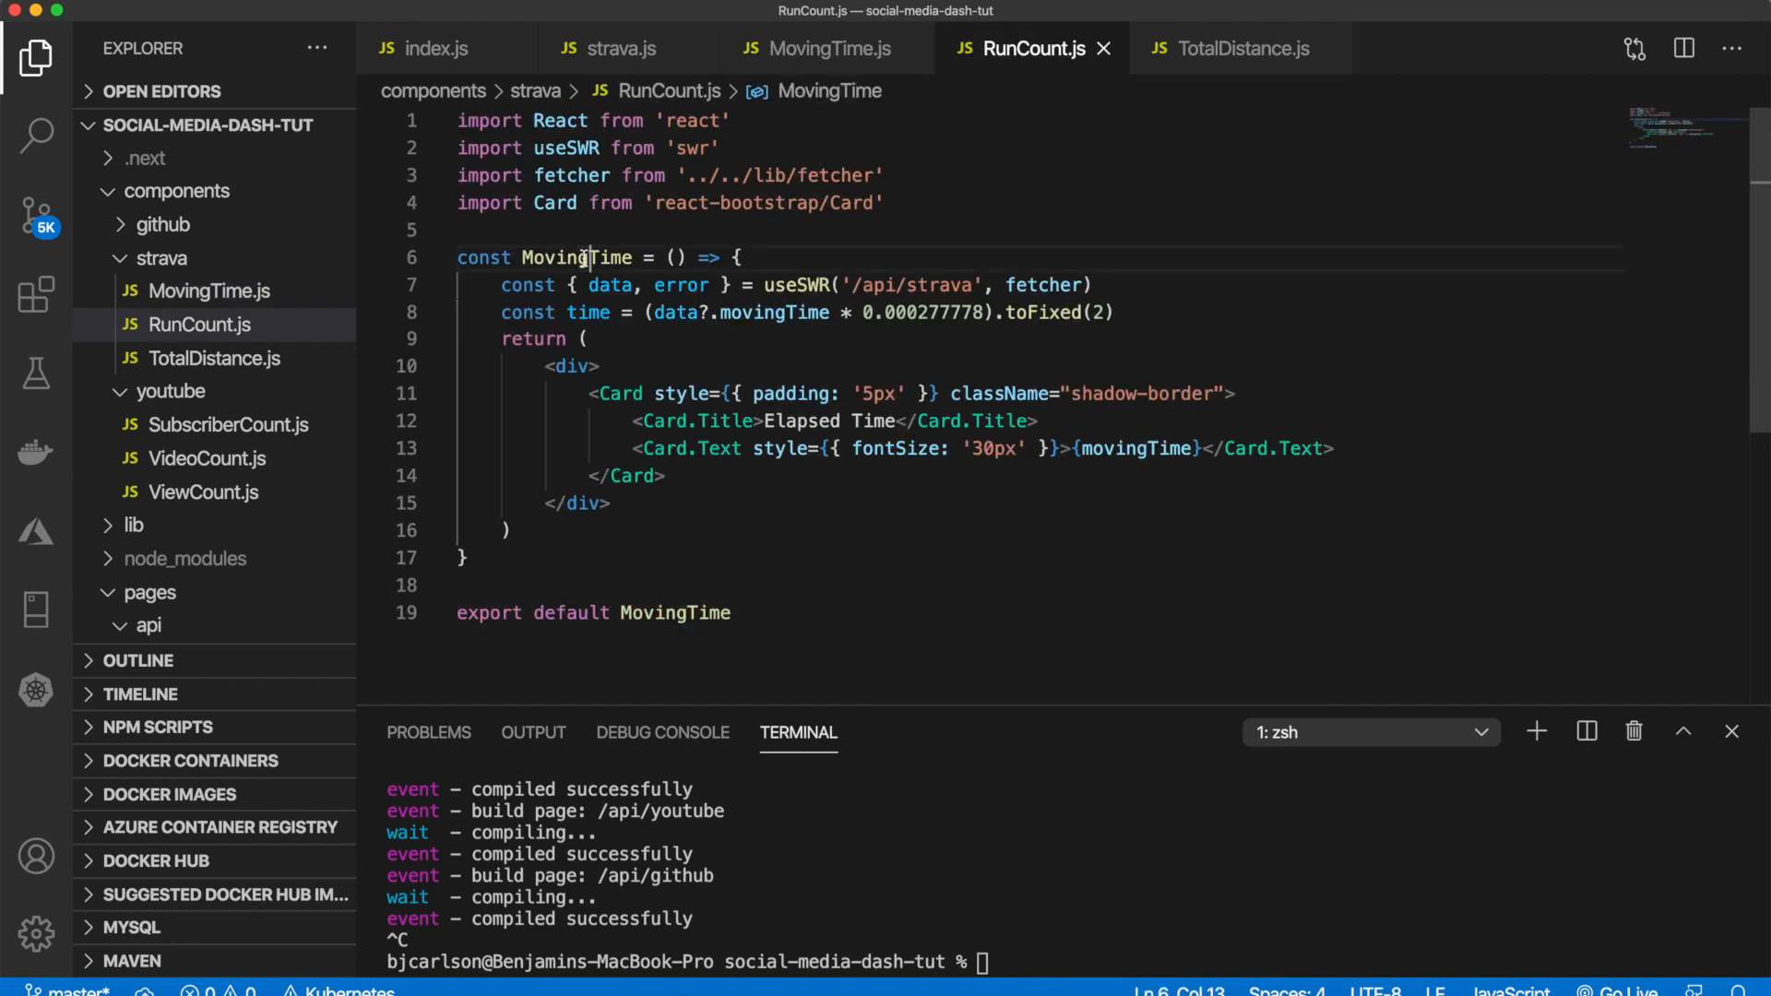
pyautogui.doubleClick(587, 257)
pyautogui.write('RunCount')
pyautogui.doubleClick(566, 257)
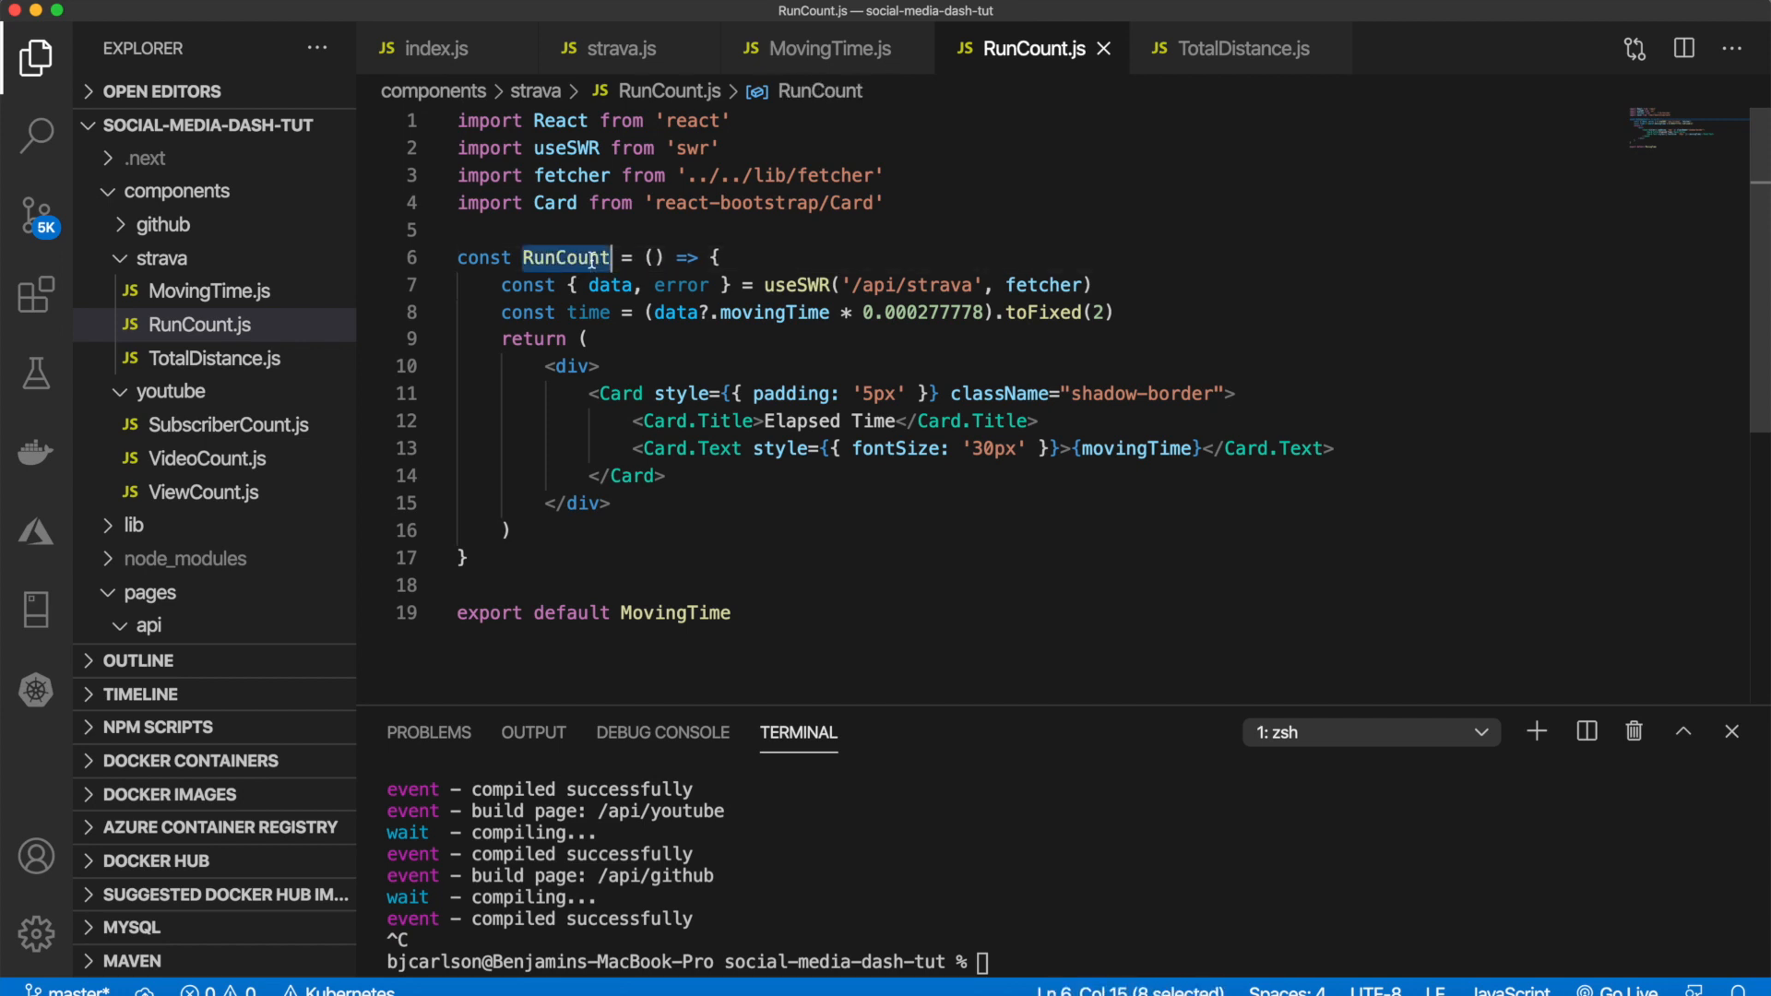
pyautogui.doubleClick(676, 613)
pyautogui.press('super+v')
# Step: Title the card Total Runs and replace the time line with const count = data?.count shown as {count}
pyautogui.doubleClick(854, 422)
pyautogui.moveTo(893, 421); pyautogui.dragTo(766, 420)
pyautogui.write('Total Runs')
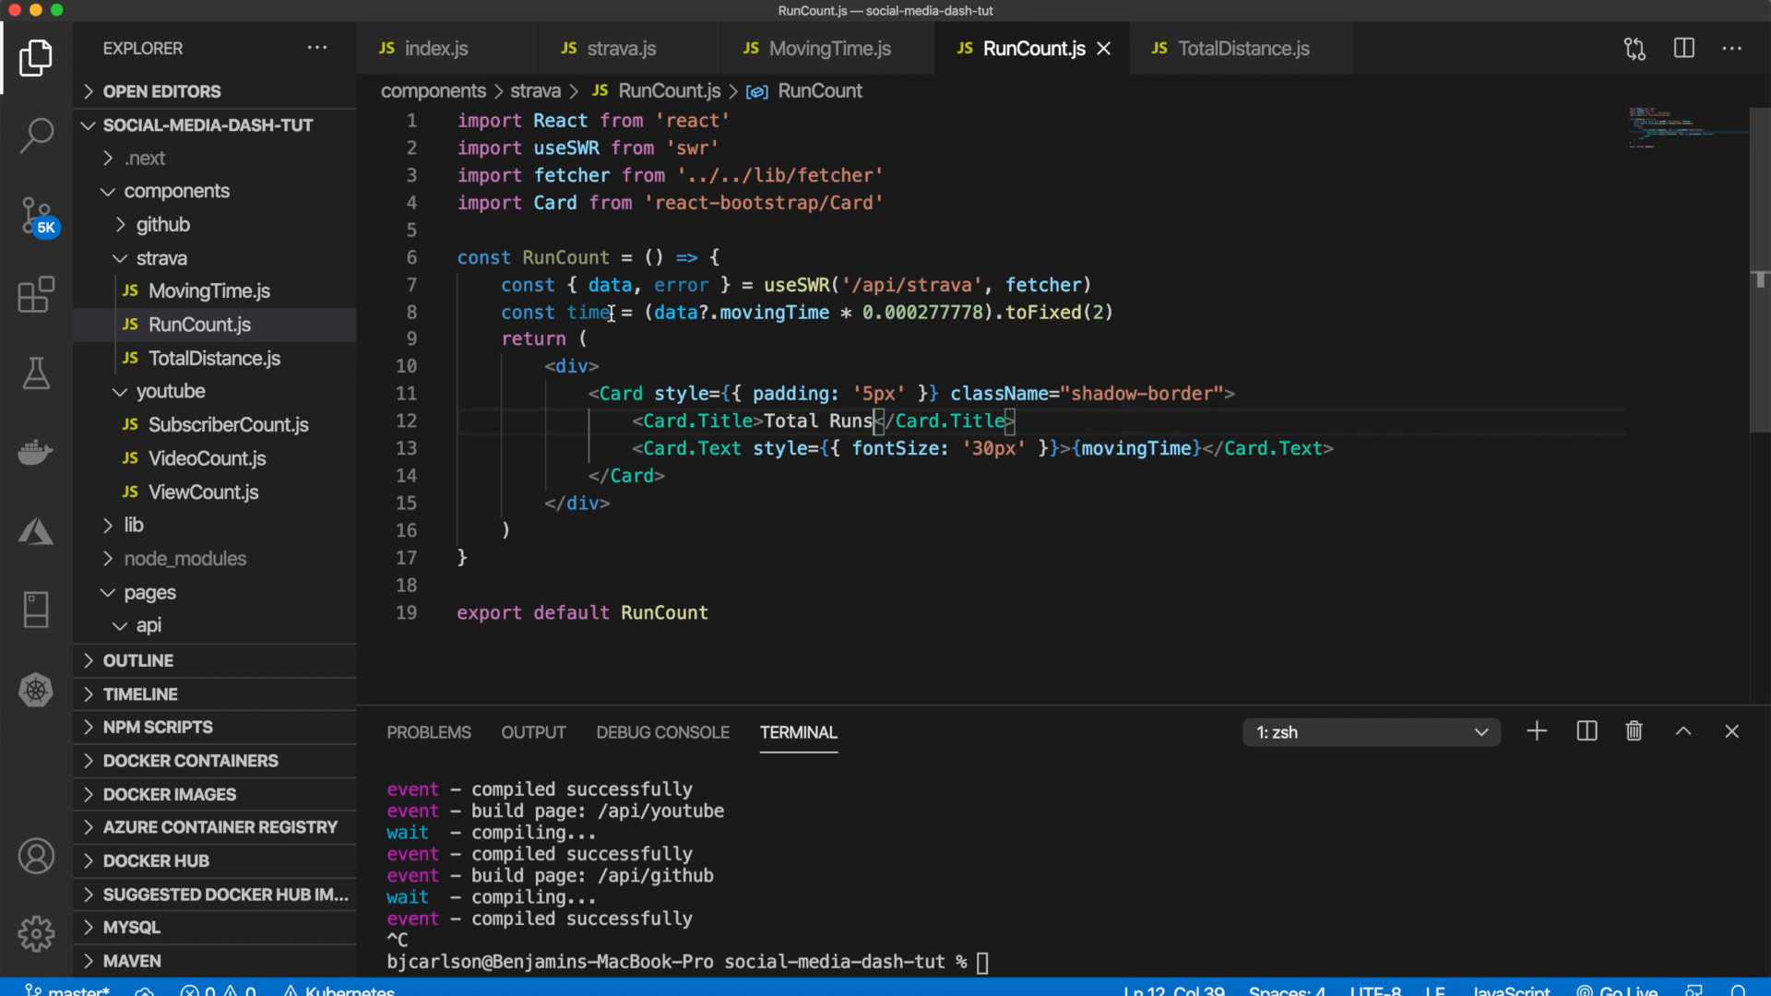
pyautogui.moveTo(613, 312); pyautogui.dragTo(457, 313)
pyautogui.press('BackSpace')
pyautogui.press('BackSpace')
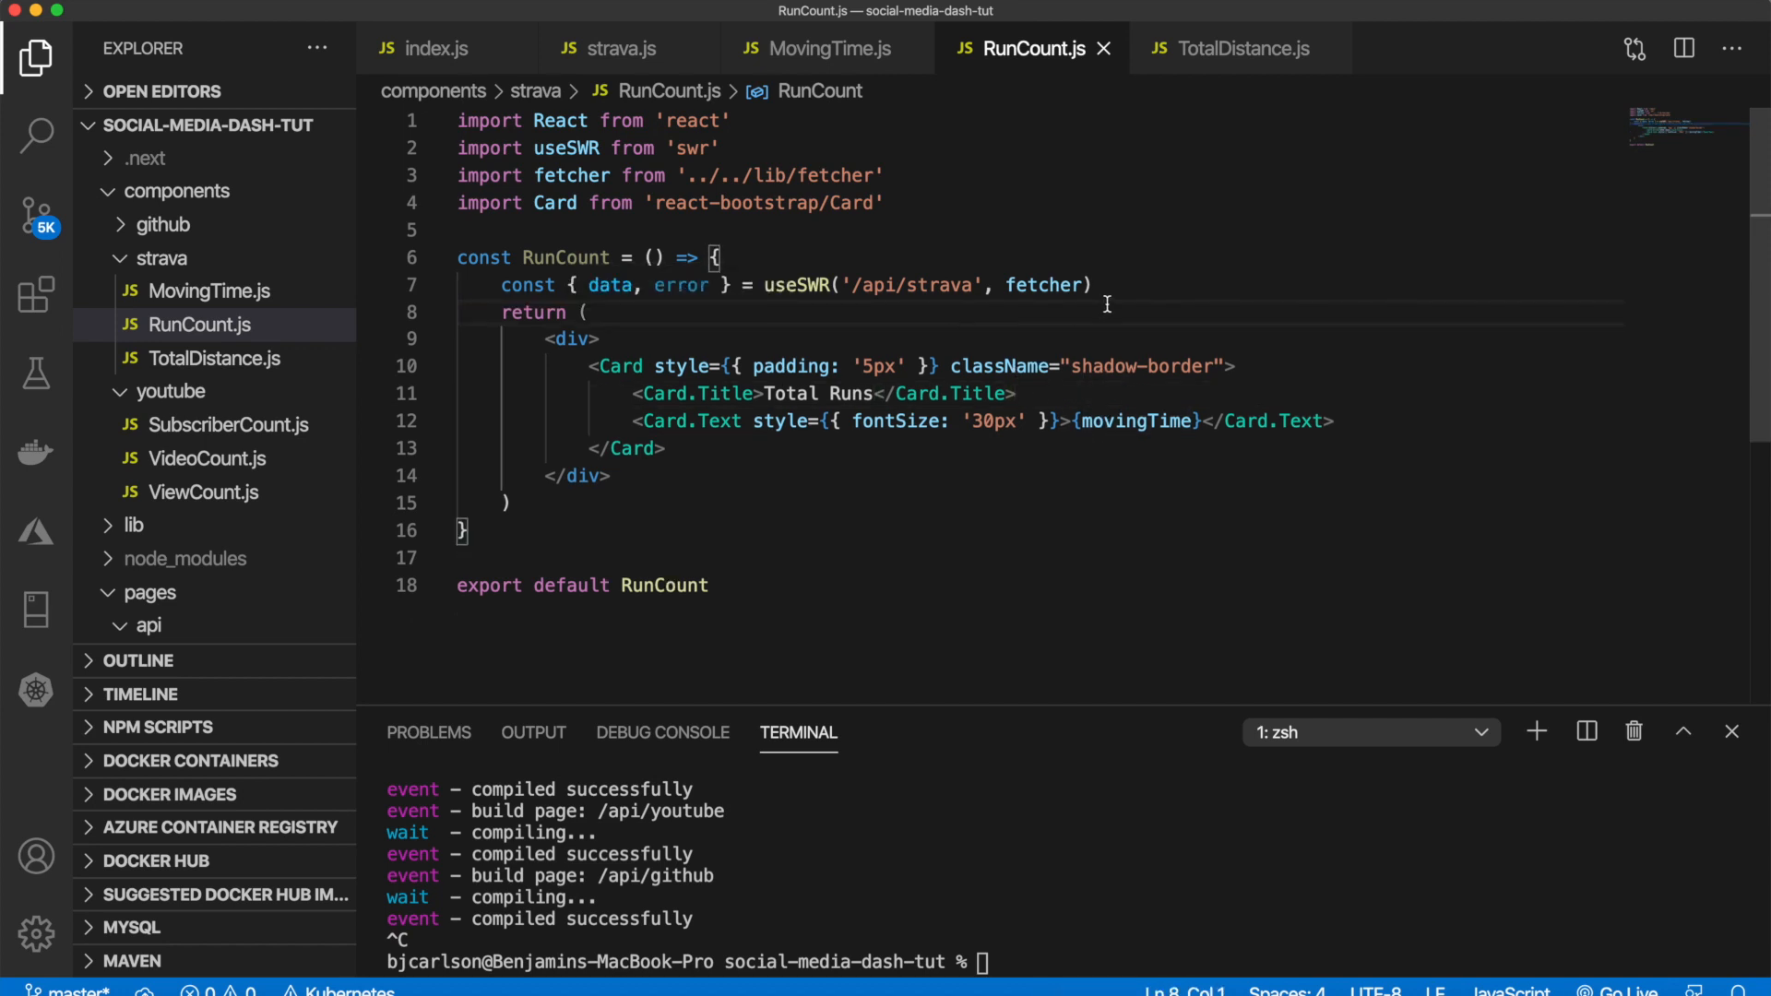
pyautogui.press('super+z')
pyautogui.press('super+z')
pyautogui.press('super+z')
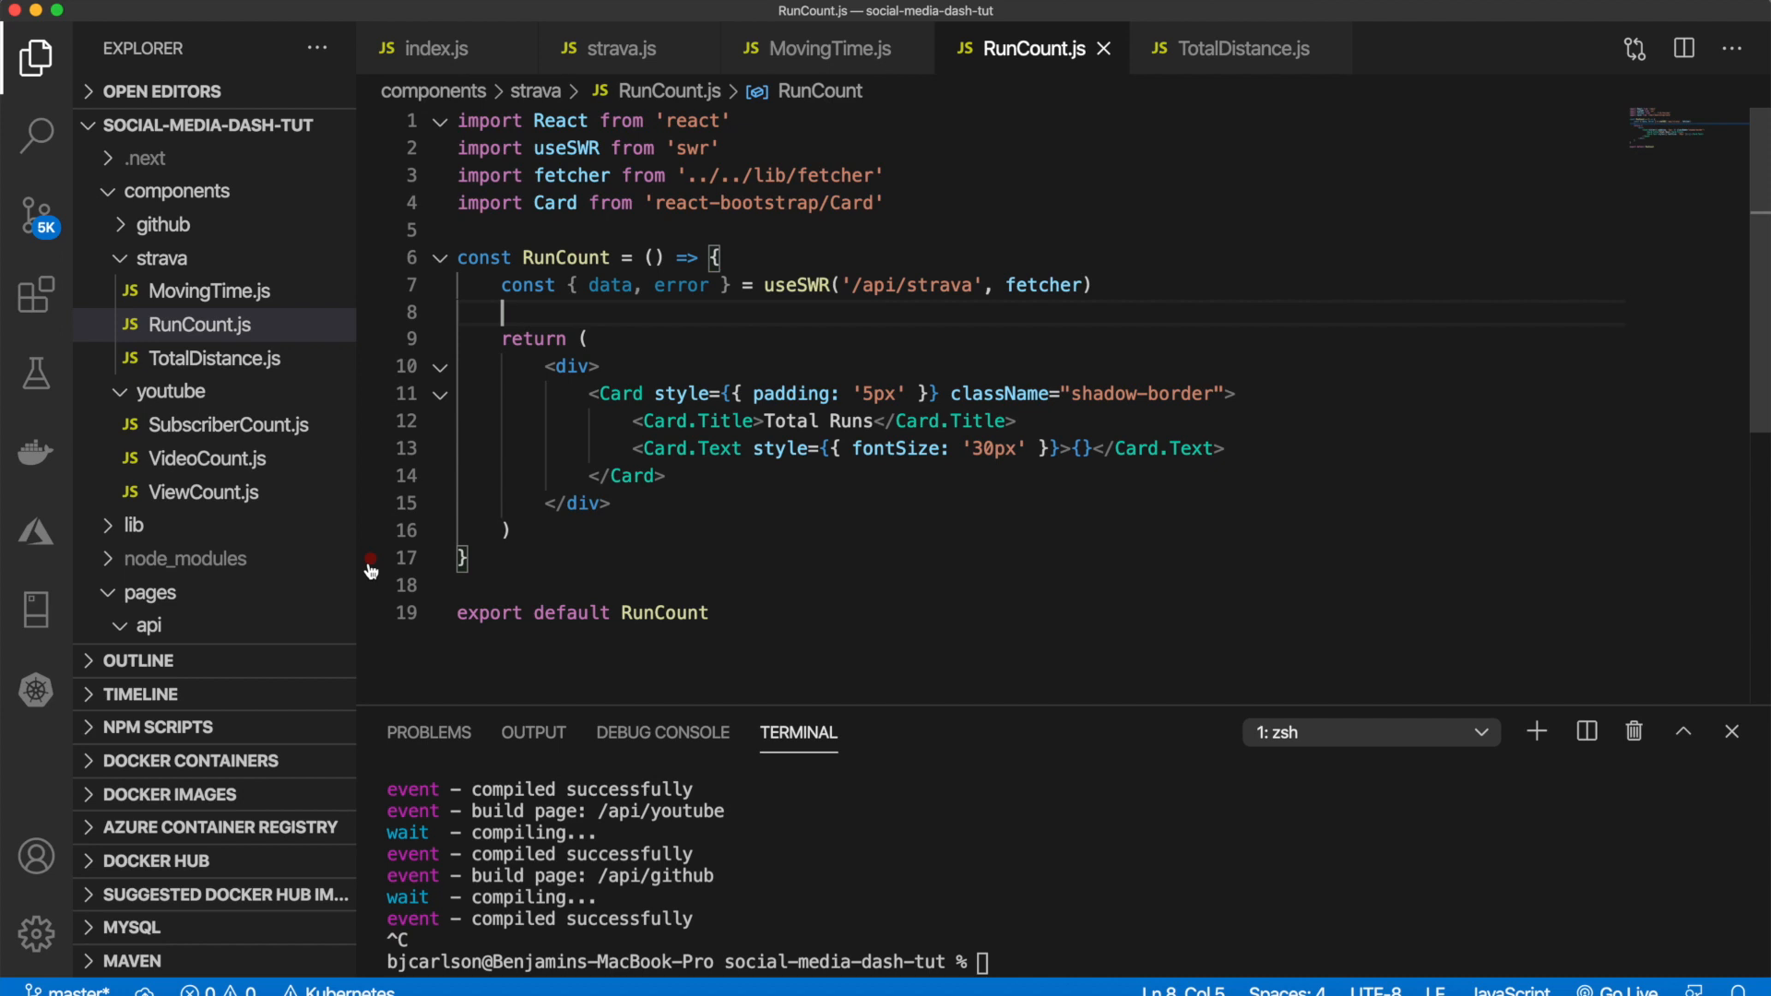
pyautogui.write('const ')
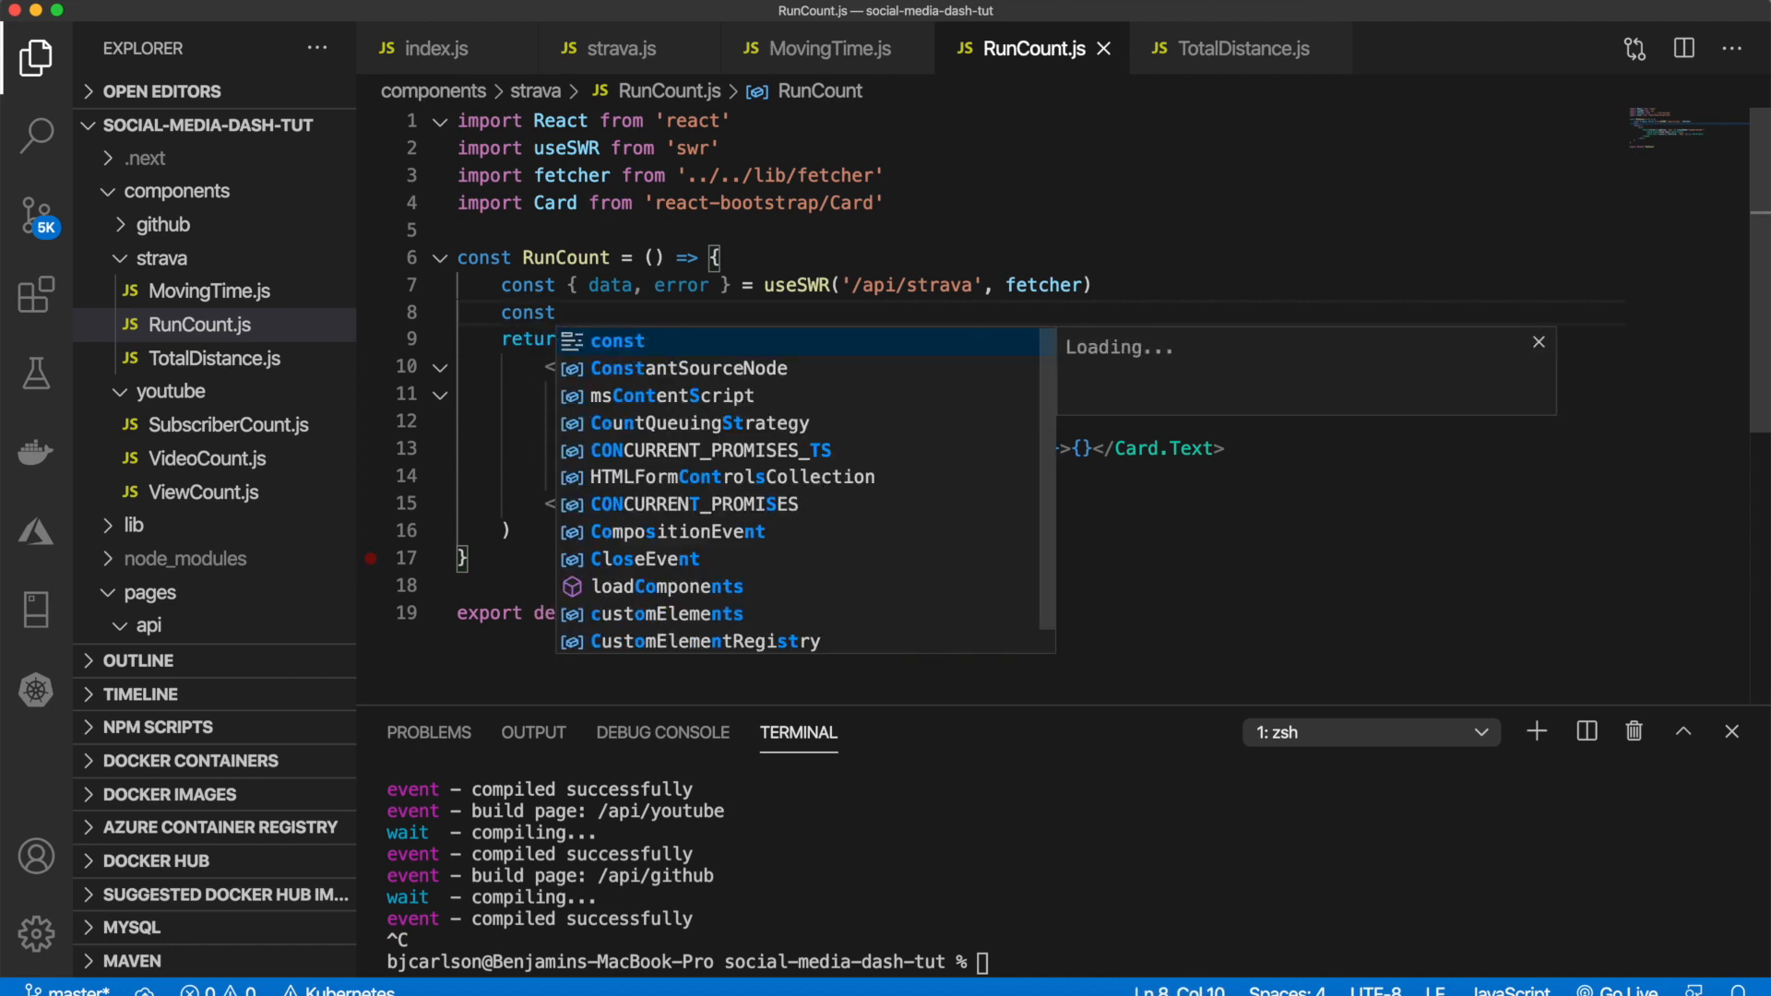
pyautogui.write('count ')
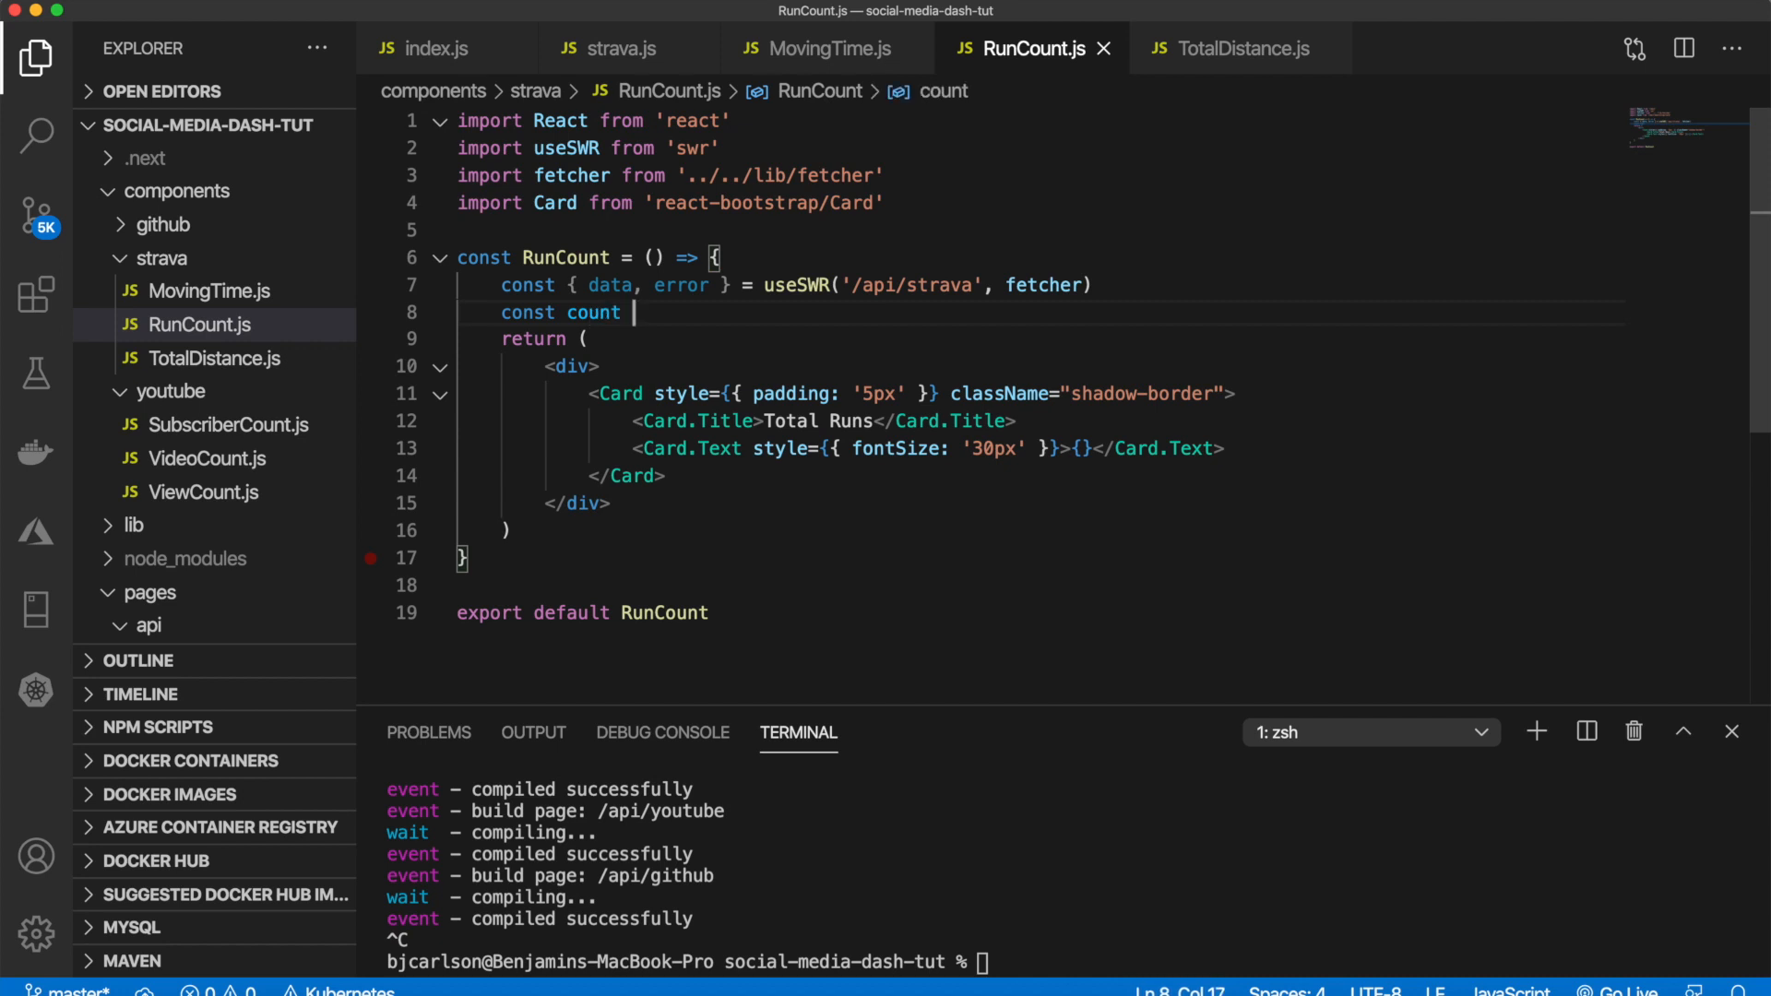
pyautogui.write('= data?.count')
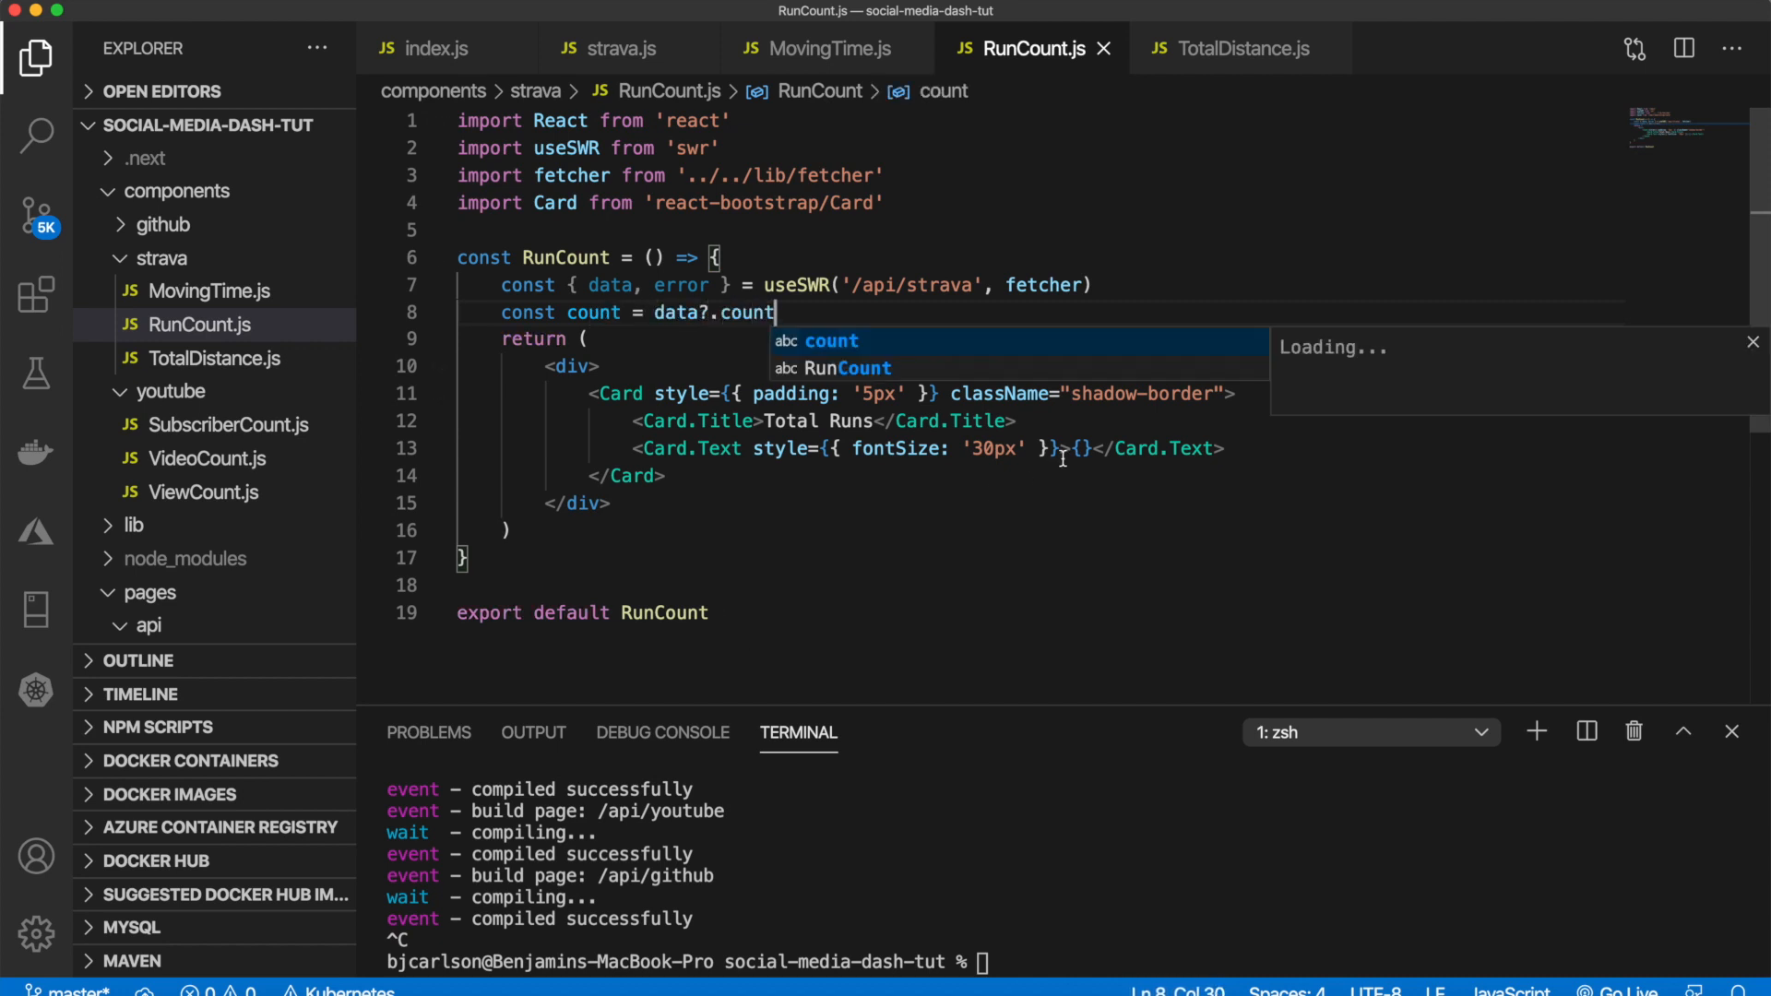
pyautogui.click(1078, 449)
pyautogui.write('count')
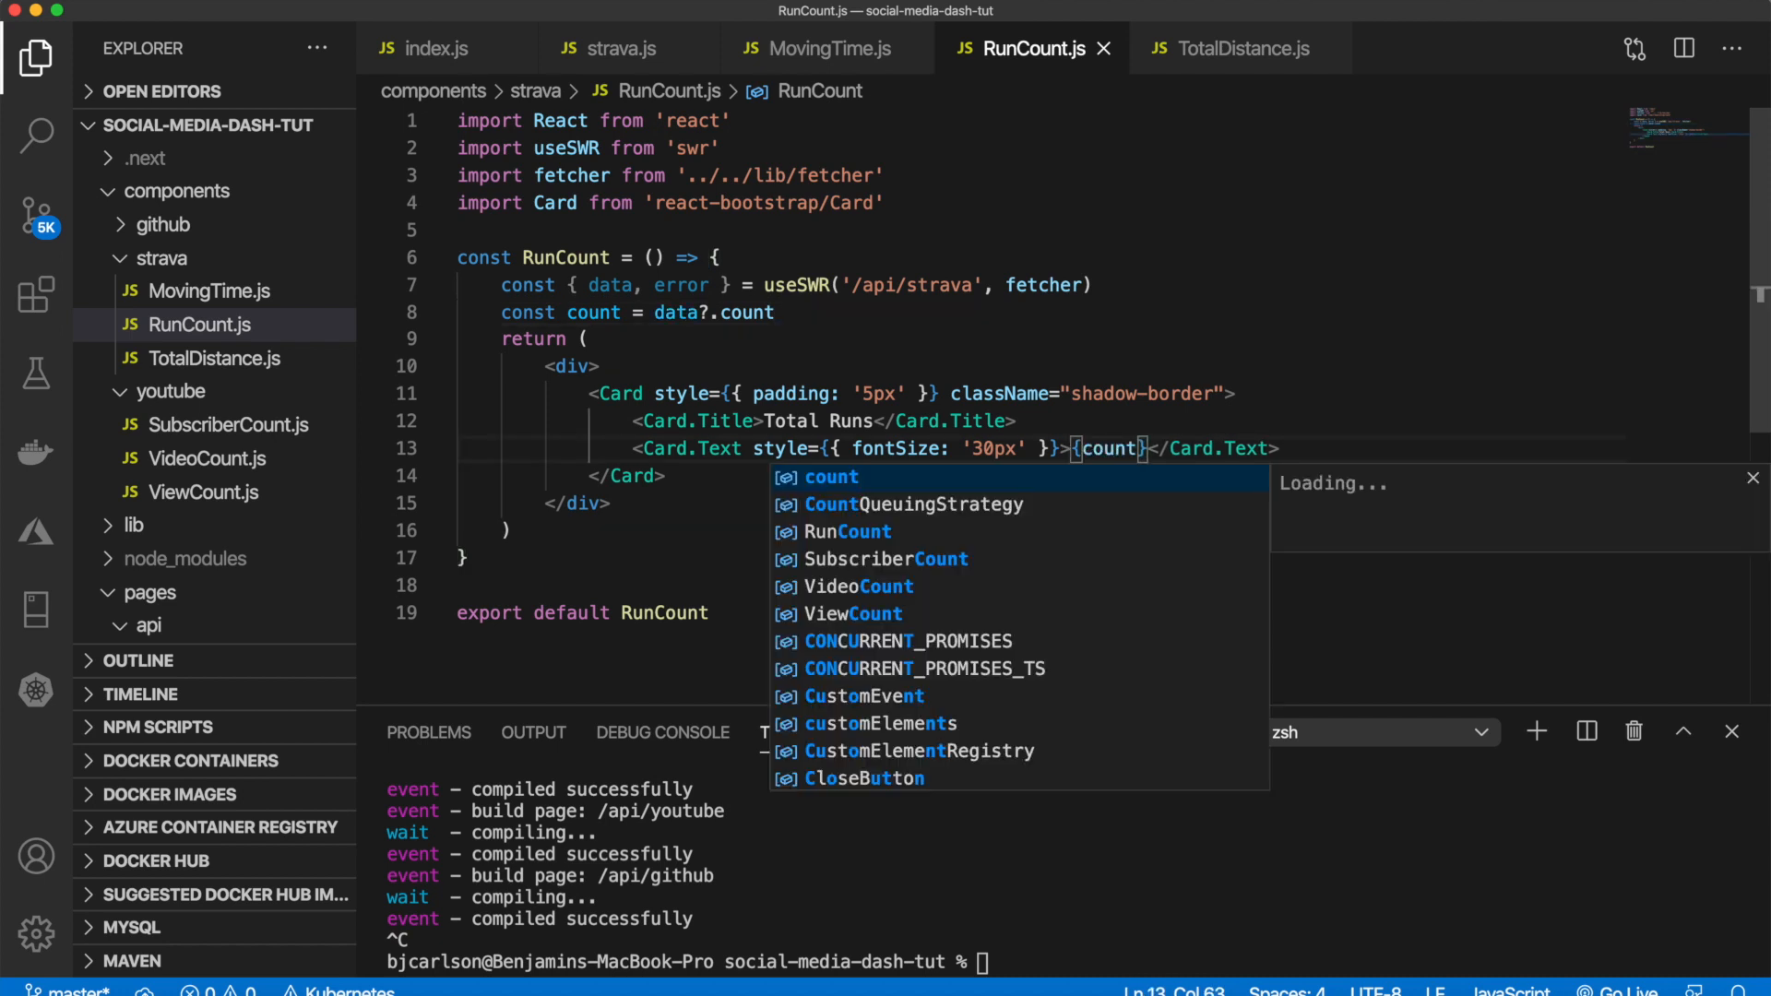
# Step: Copy the whole RunCount component and paste it into TotalDistance.js
pyautogui.press('Escape')
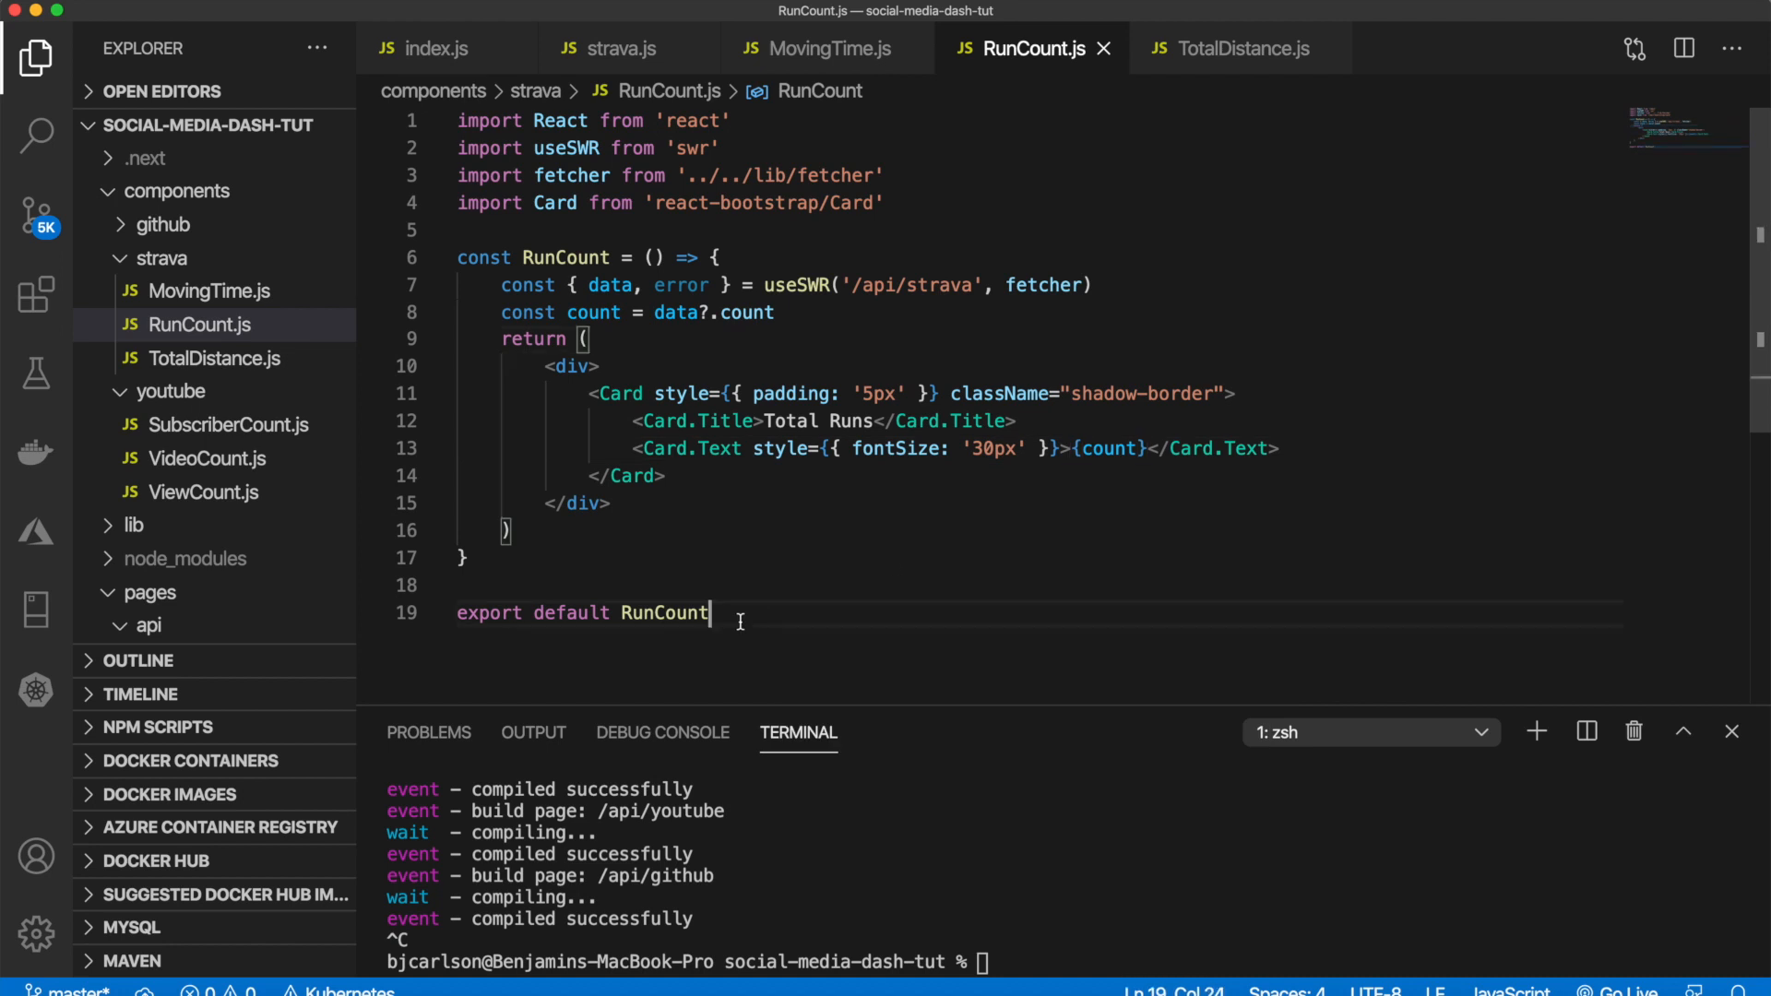
pyautogui.moveTo(730, 613); pyautogui.dragTo(413, 100)
pyautogui.press('super+c')
pyautogui.click(886, 346)
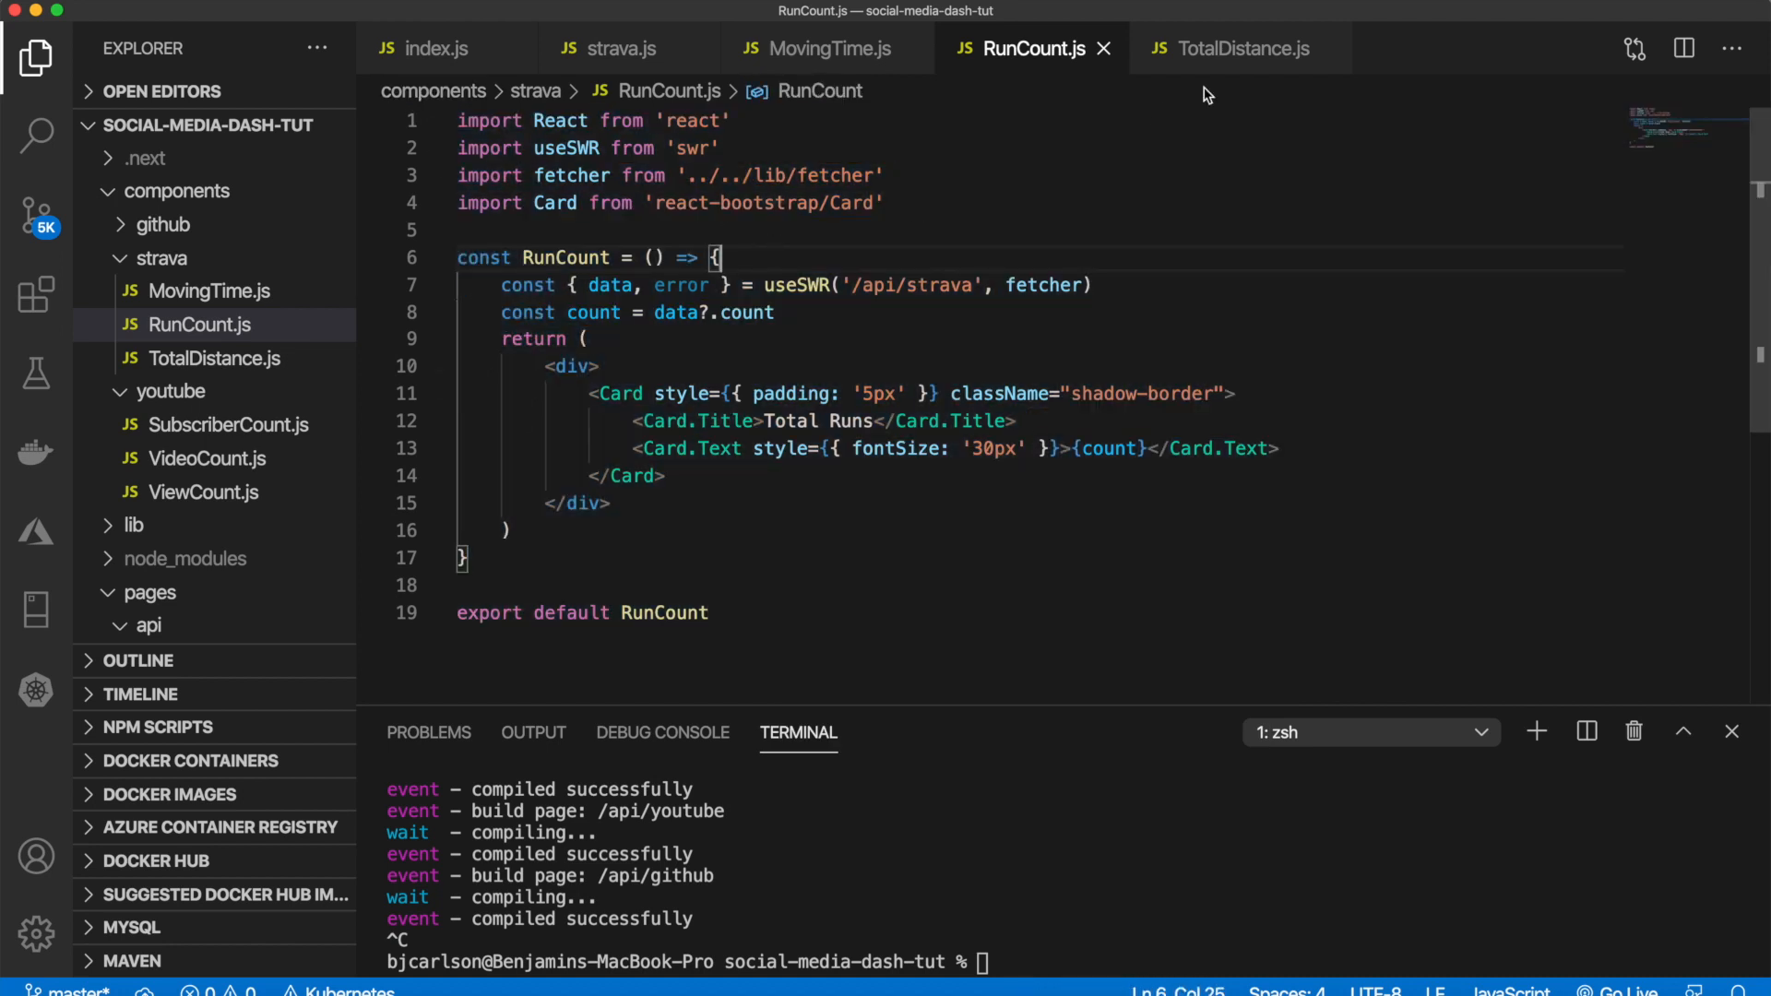
pyautogui.click(1243, 49)
pyautogui.press('super+v')
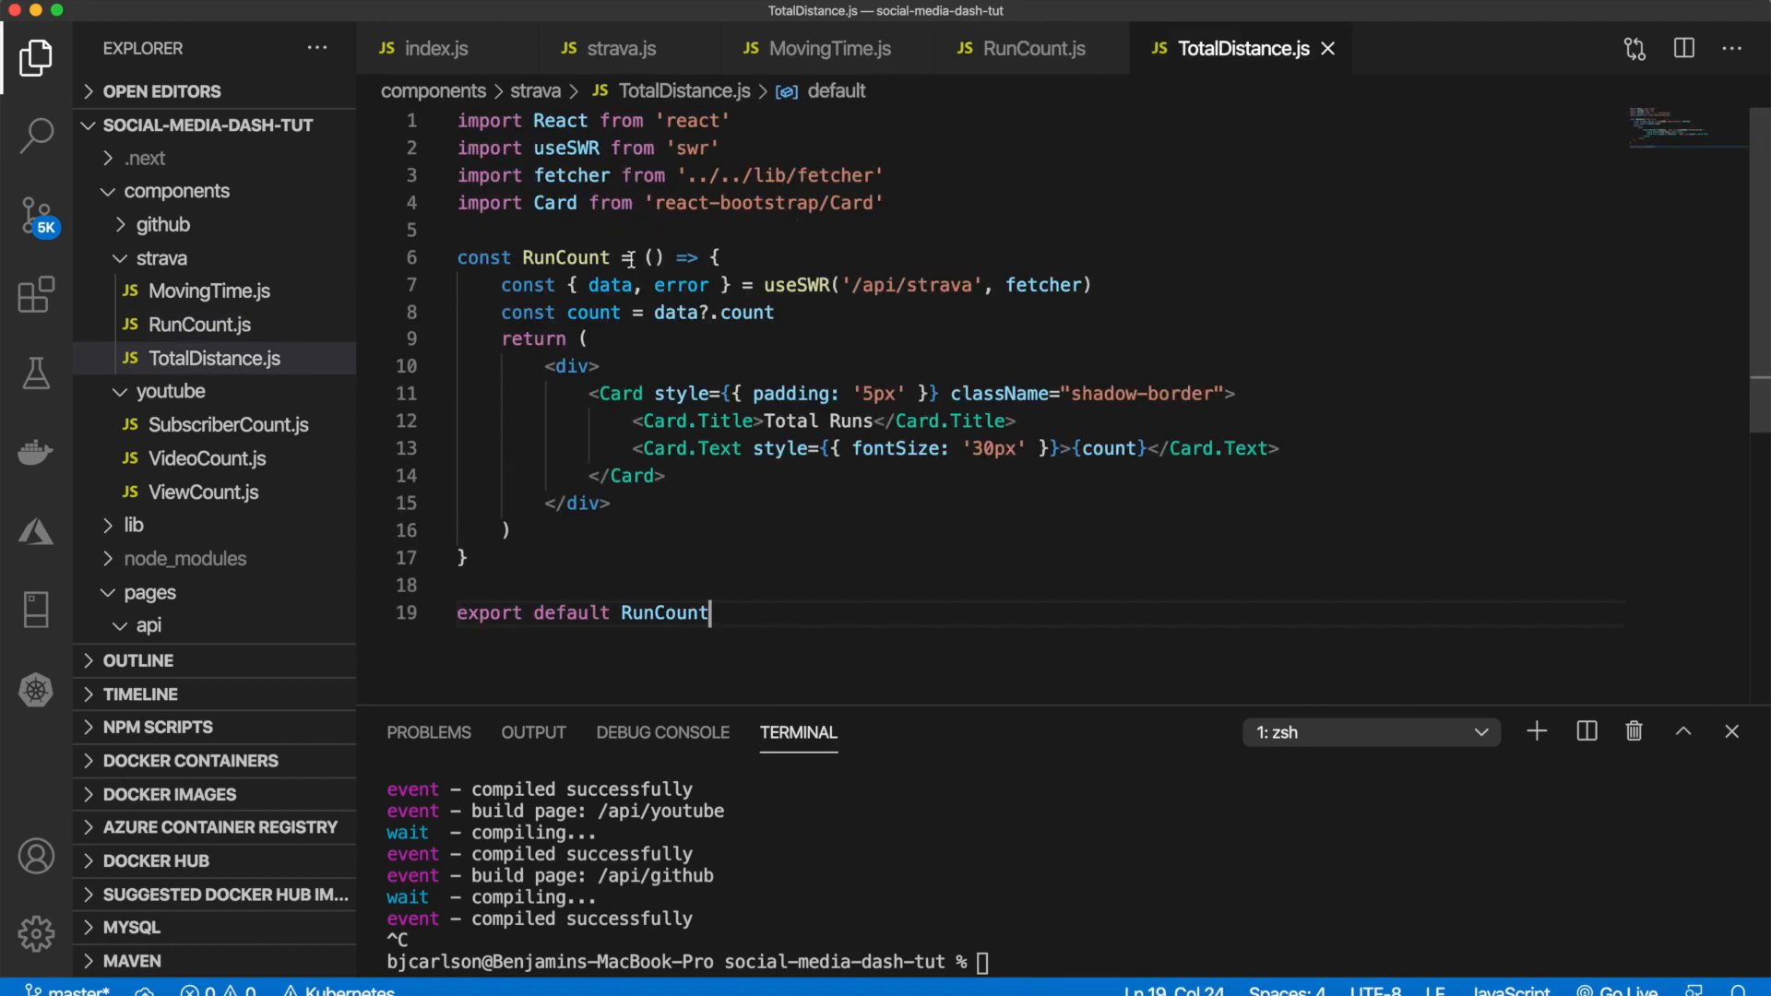
# Step: Clear the count calculation line and the count value from the card
pyautogui.click(779, 311)
pyautogui.moveTo(779, 312); pyautogui.dragTo(502, 312)
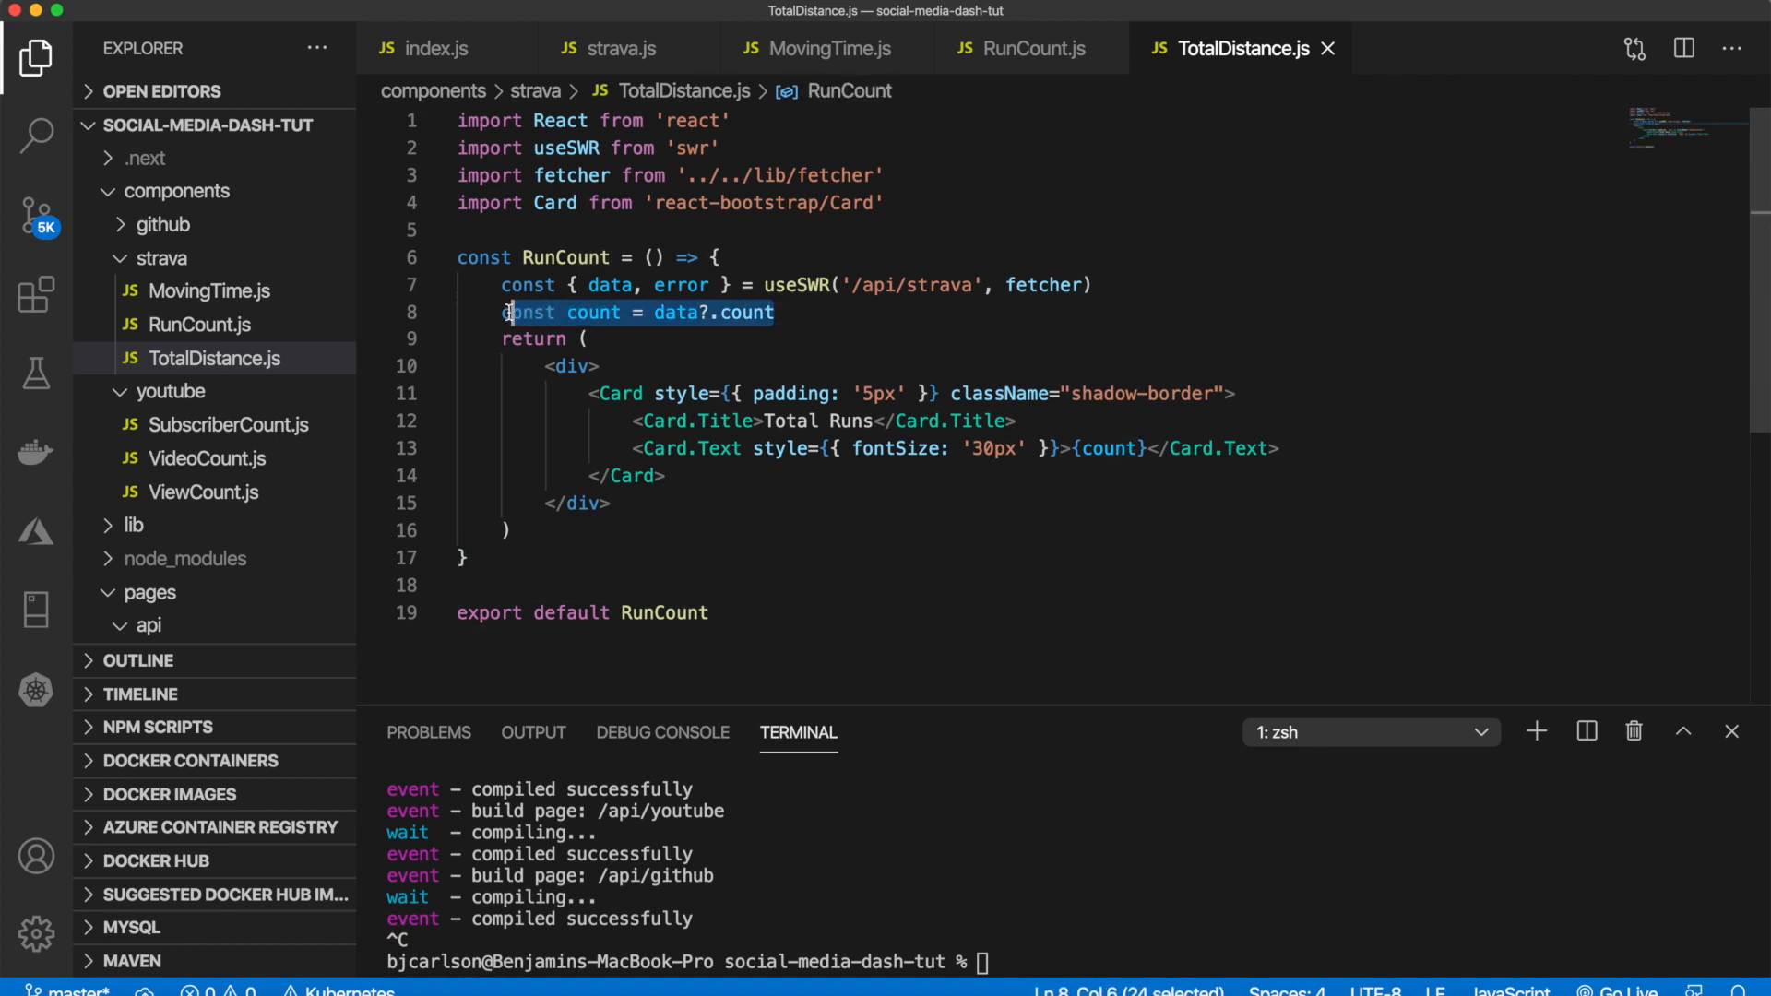
pyautogui.press('BackSpace')
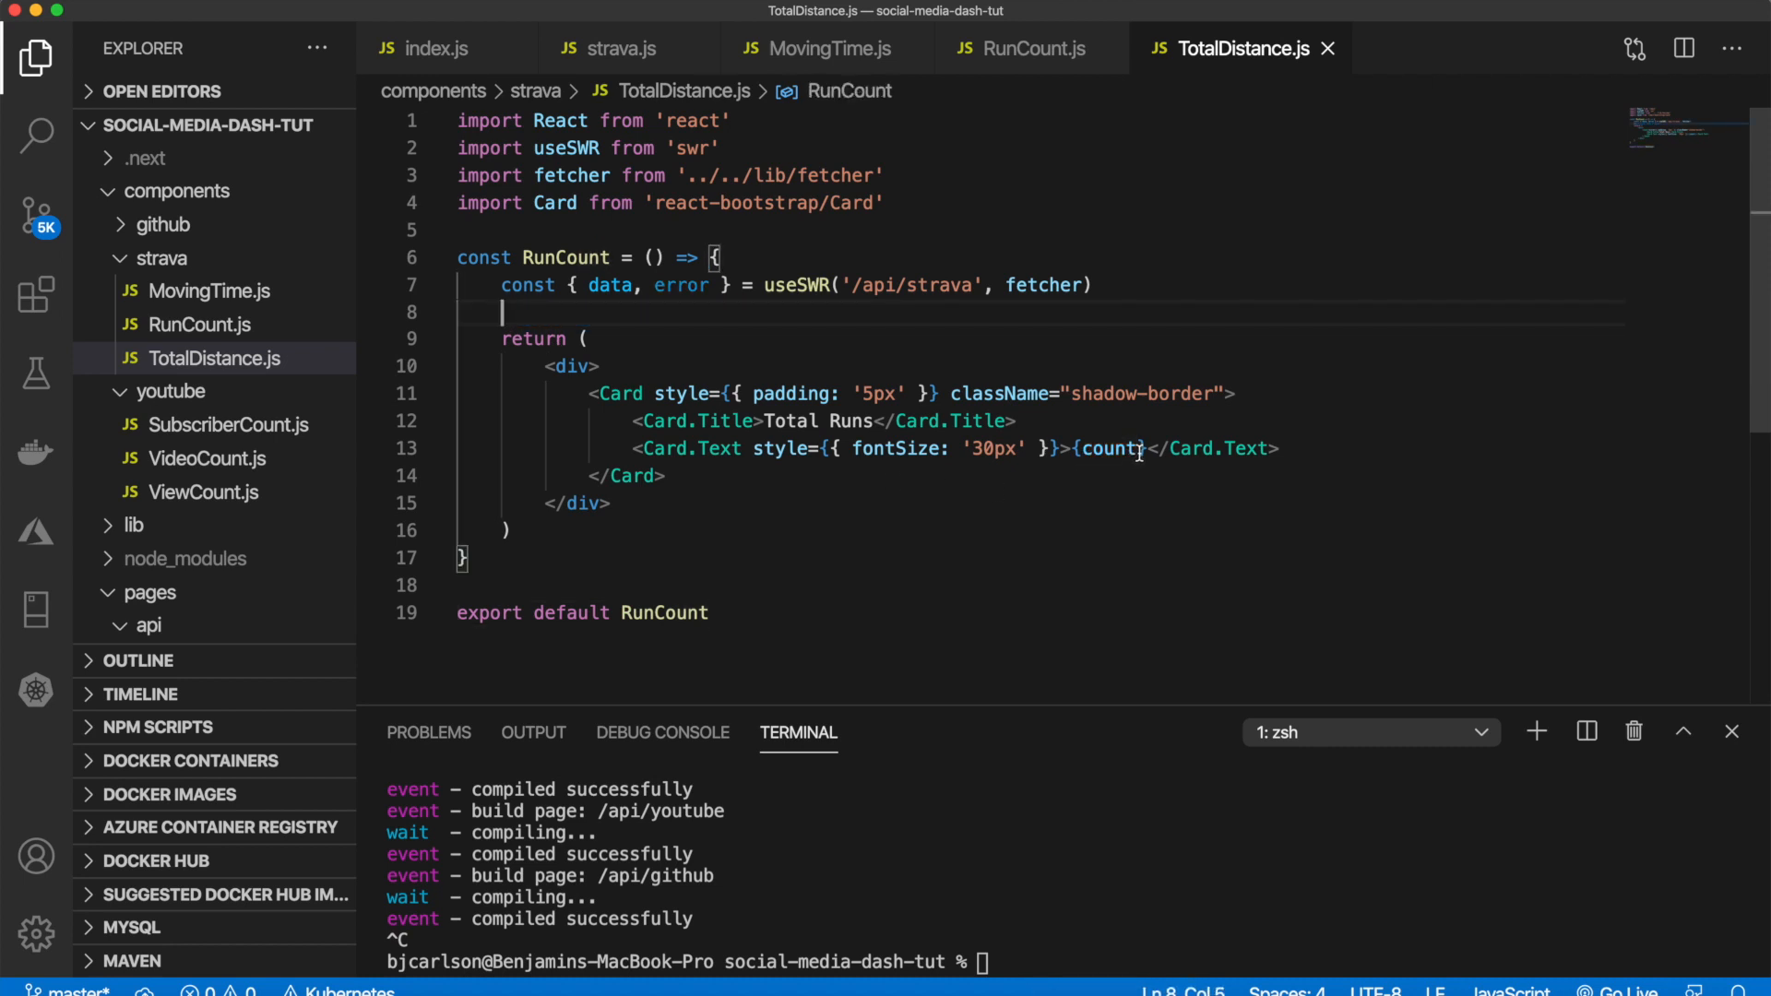
pyautogui.doubleClick(1111, 447)
pyautogui.press('BackSpace')
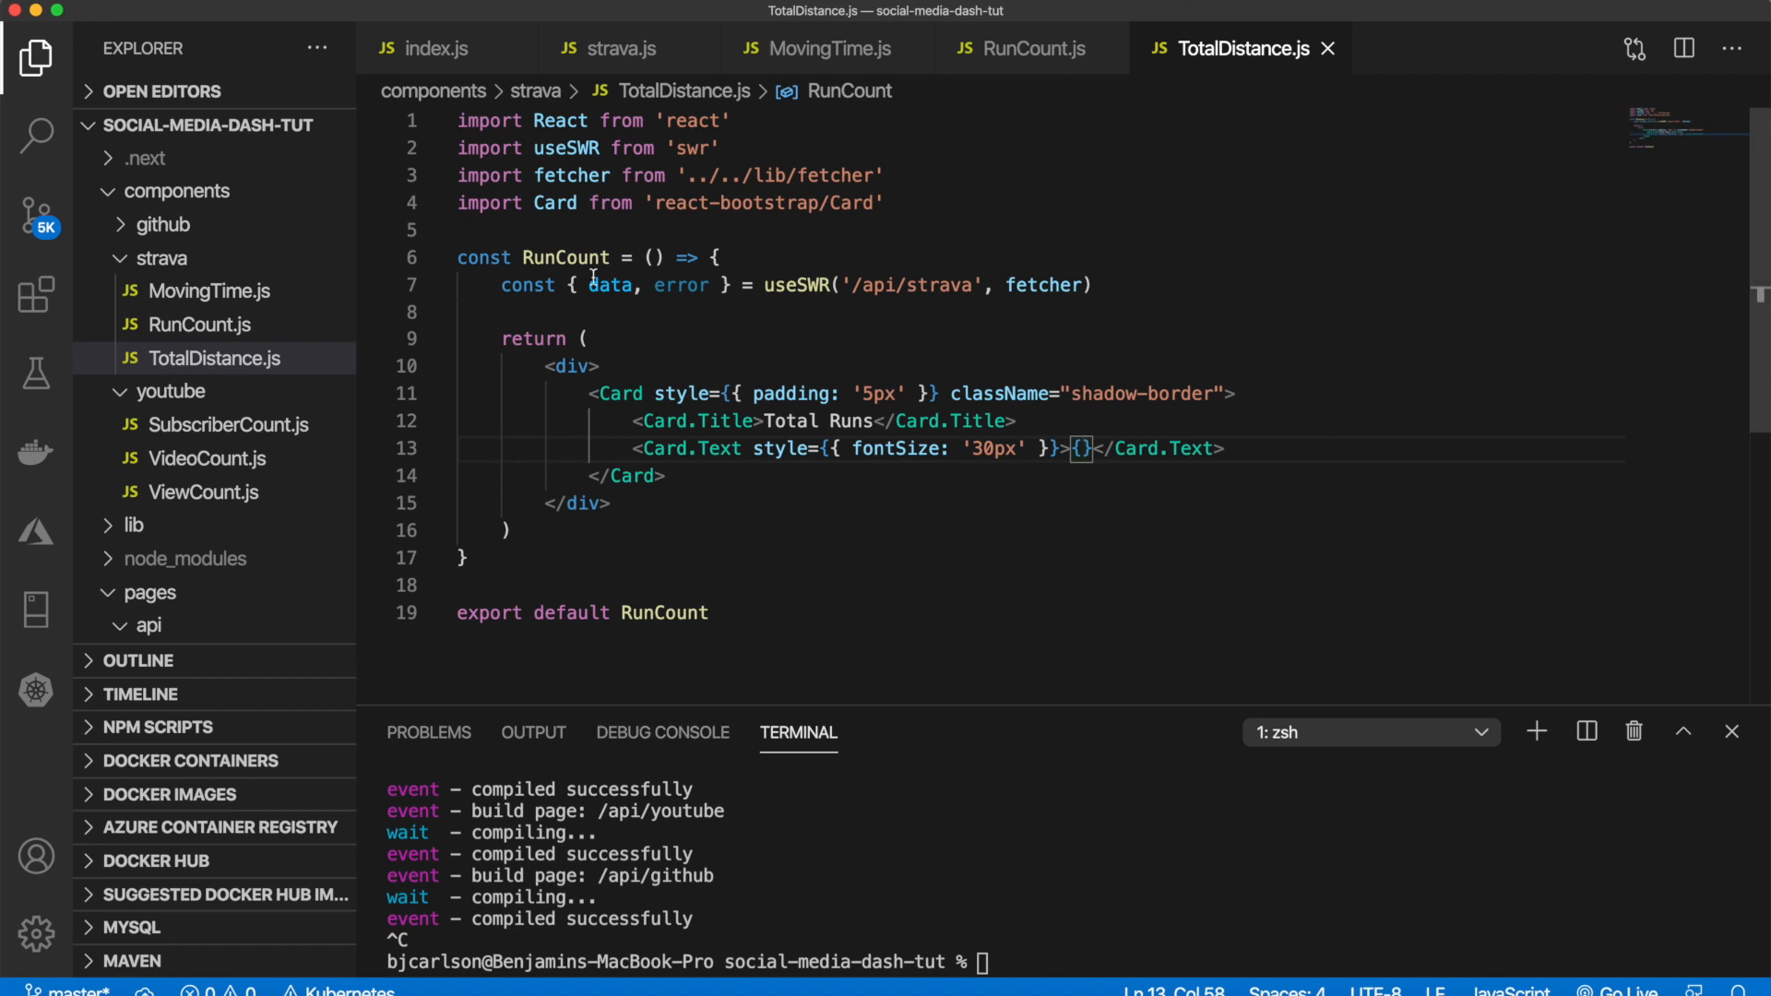
# Step: Rename the component and its export from RunCount to TotalDistance
pyautogui.doubleClick(564, 257)
pyautogui.write('TotalDistance')
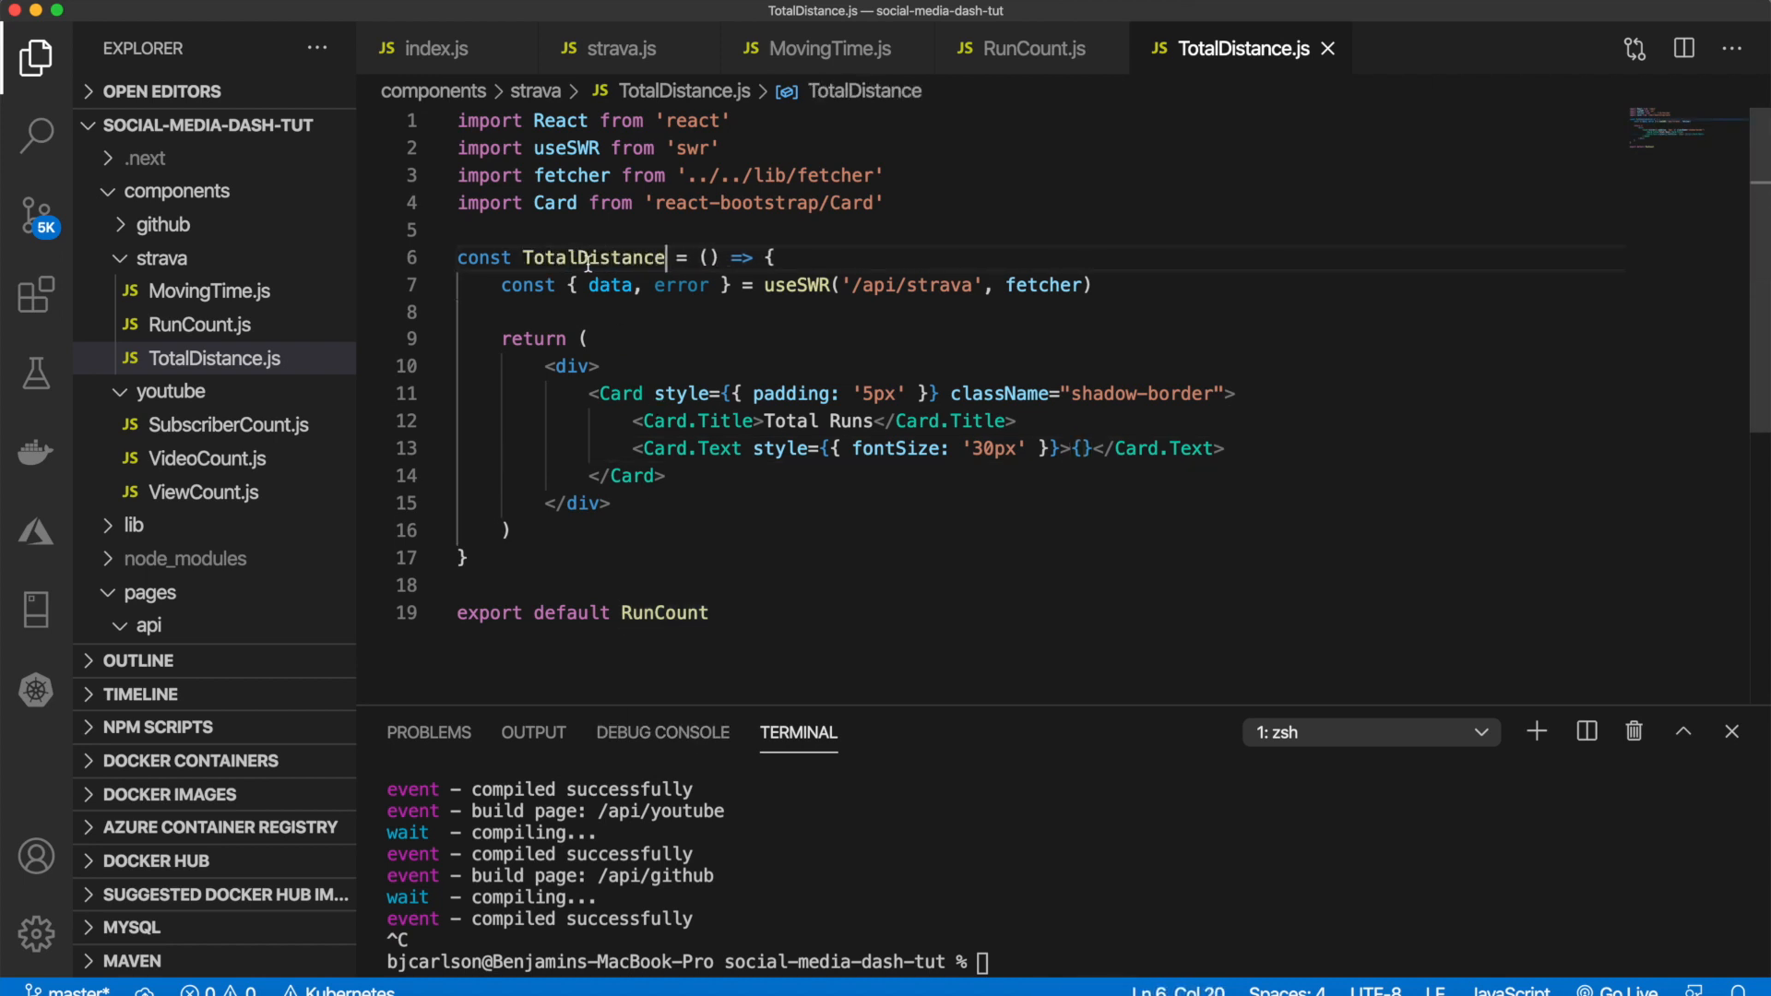
pyautogui.doubleClick(592, 259)
pyautogui.press('super+c')
pyautogui.doubleClick(665, 612)
pyautogui.press('super+v')
# Step: Title the card Total Distance and add const distance = data?.distance * 0.000621371 shown as {distance}
pyautogui.doubleClick(853, 421)
pyautogui.write('Distance')
pyautogui.click(970, 310)
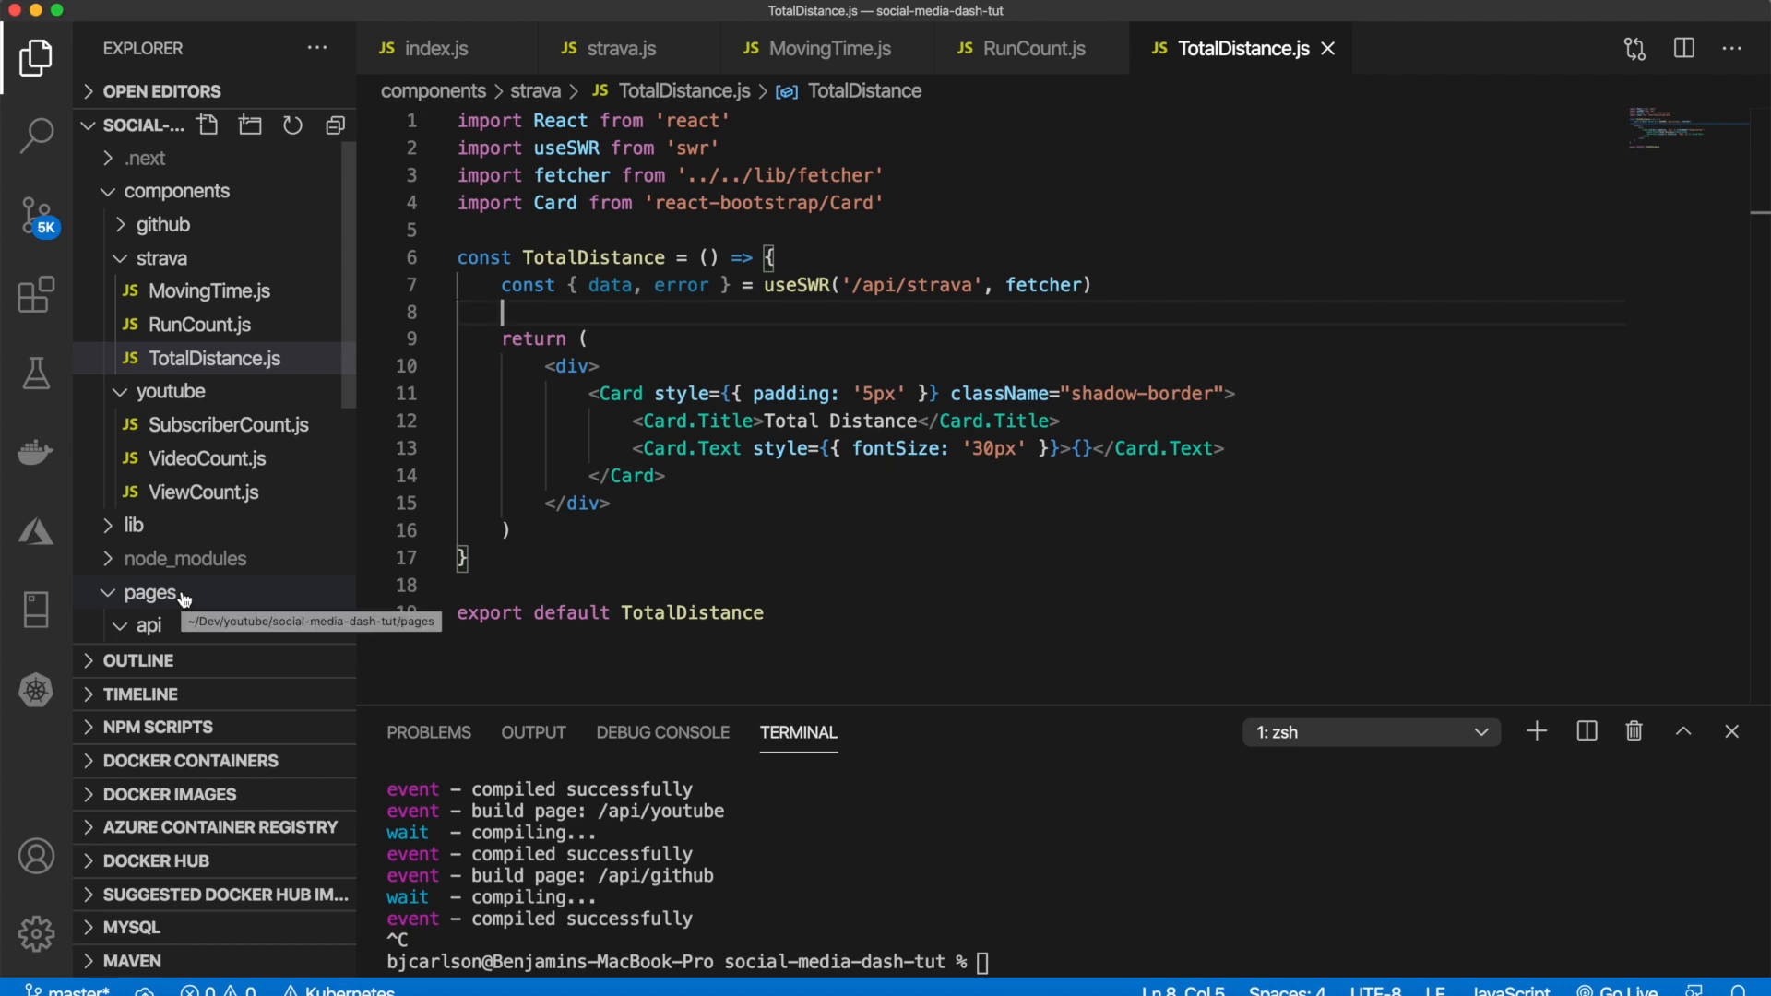
pyautogui.write('const distan')
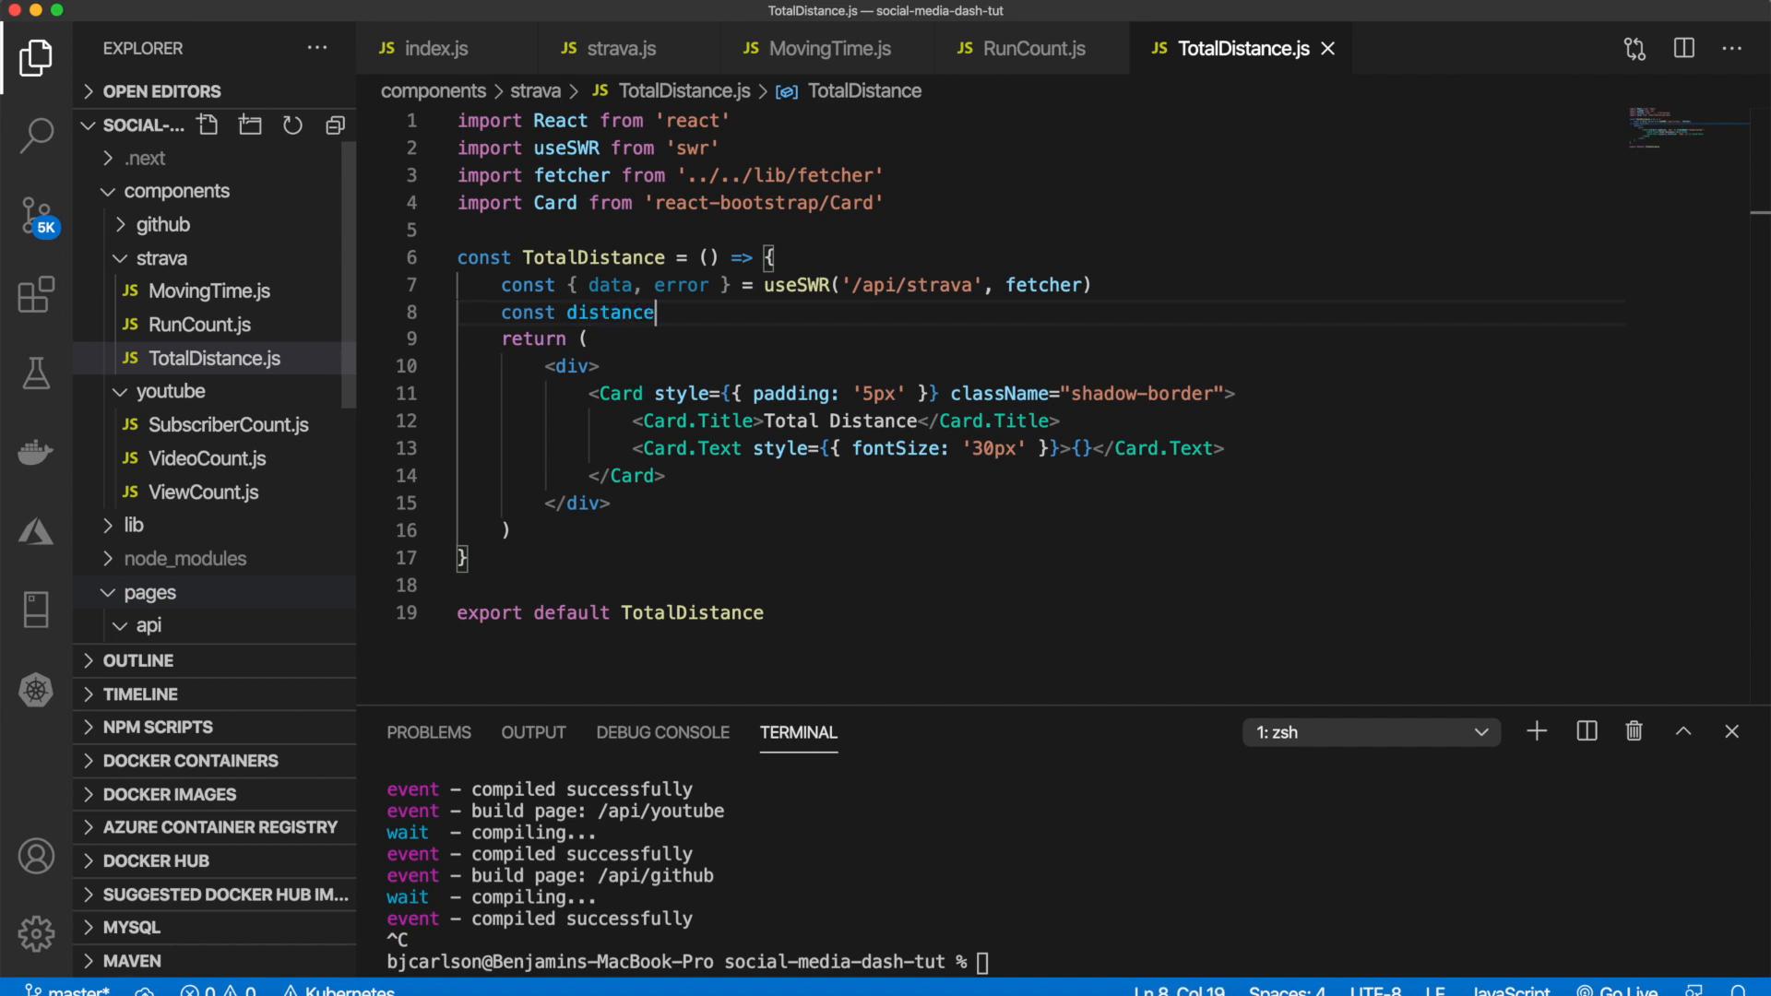
pyautogui.write('ce')
pyautogui.press('Escape')
pyautogui.hotkey('alt', 'shift', 'Left')
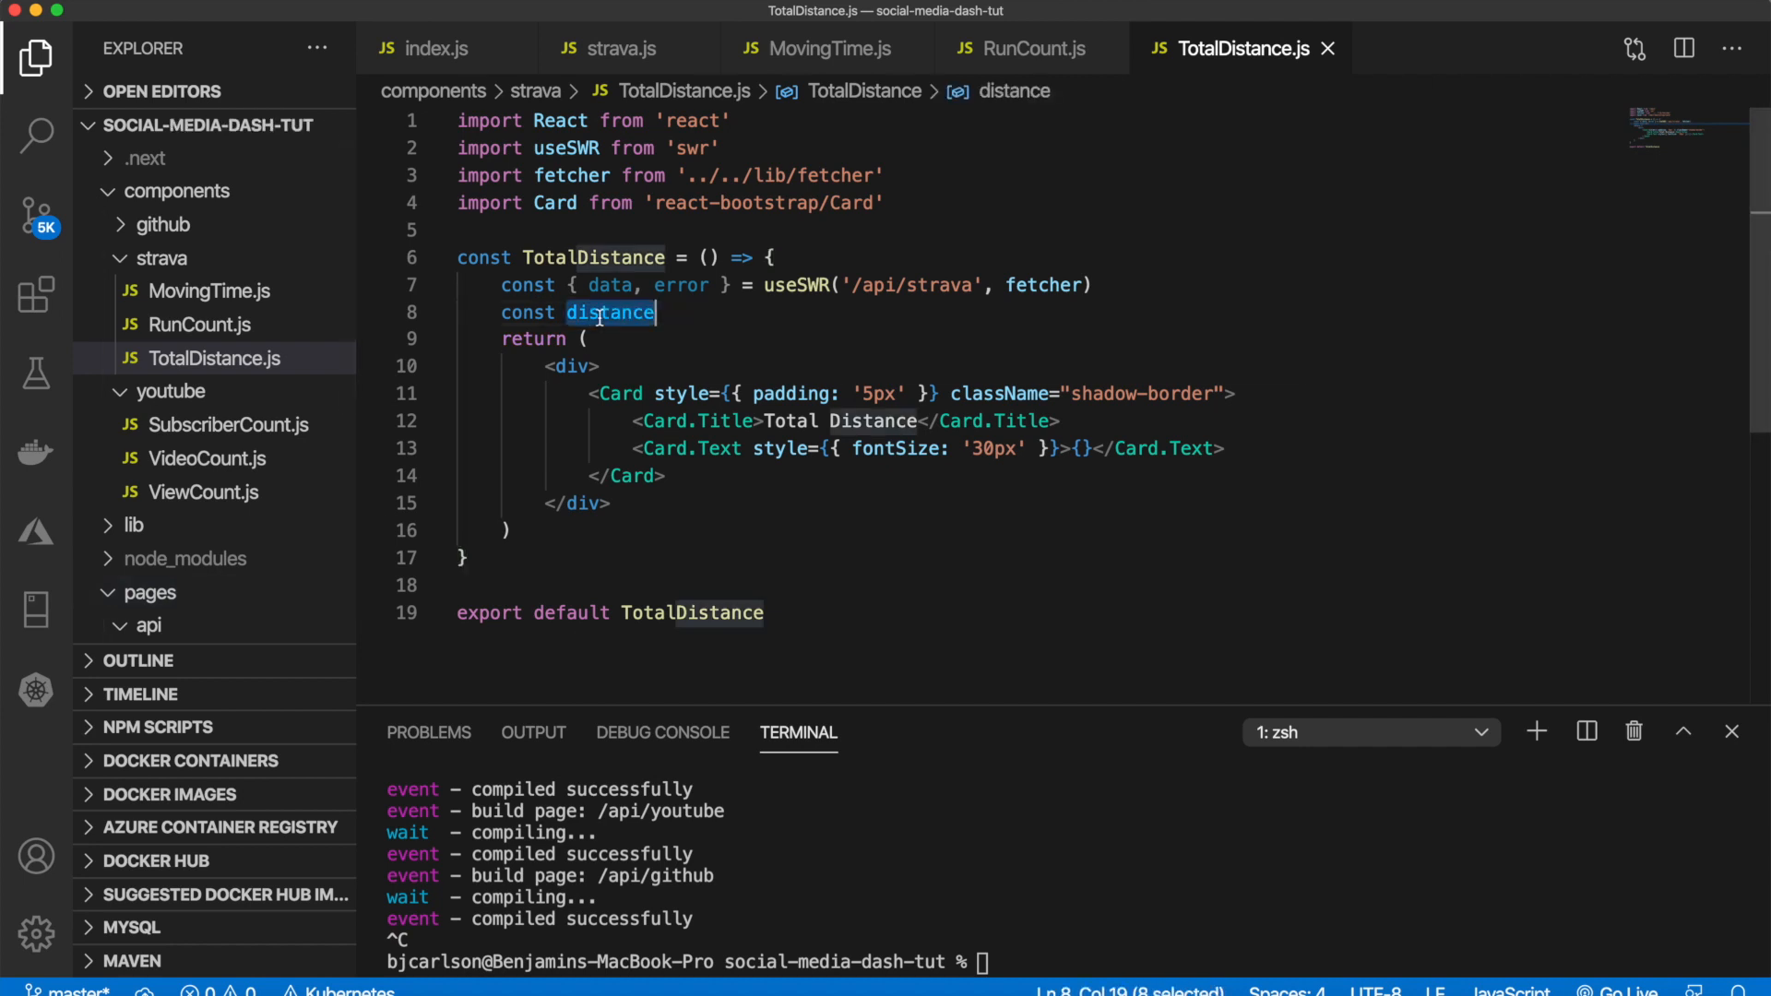
pyautogui.press('super+c')
pyautogui.click(1087, 448)
pyautogui.press('super+v')
# Step: Wrap the distance conversion in parentheses and round it with .toFixed(2)
pyautogui.click(720, 312)
pyautogui.write('= data?.')
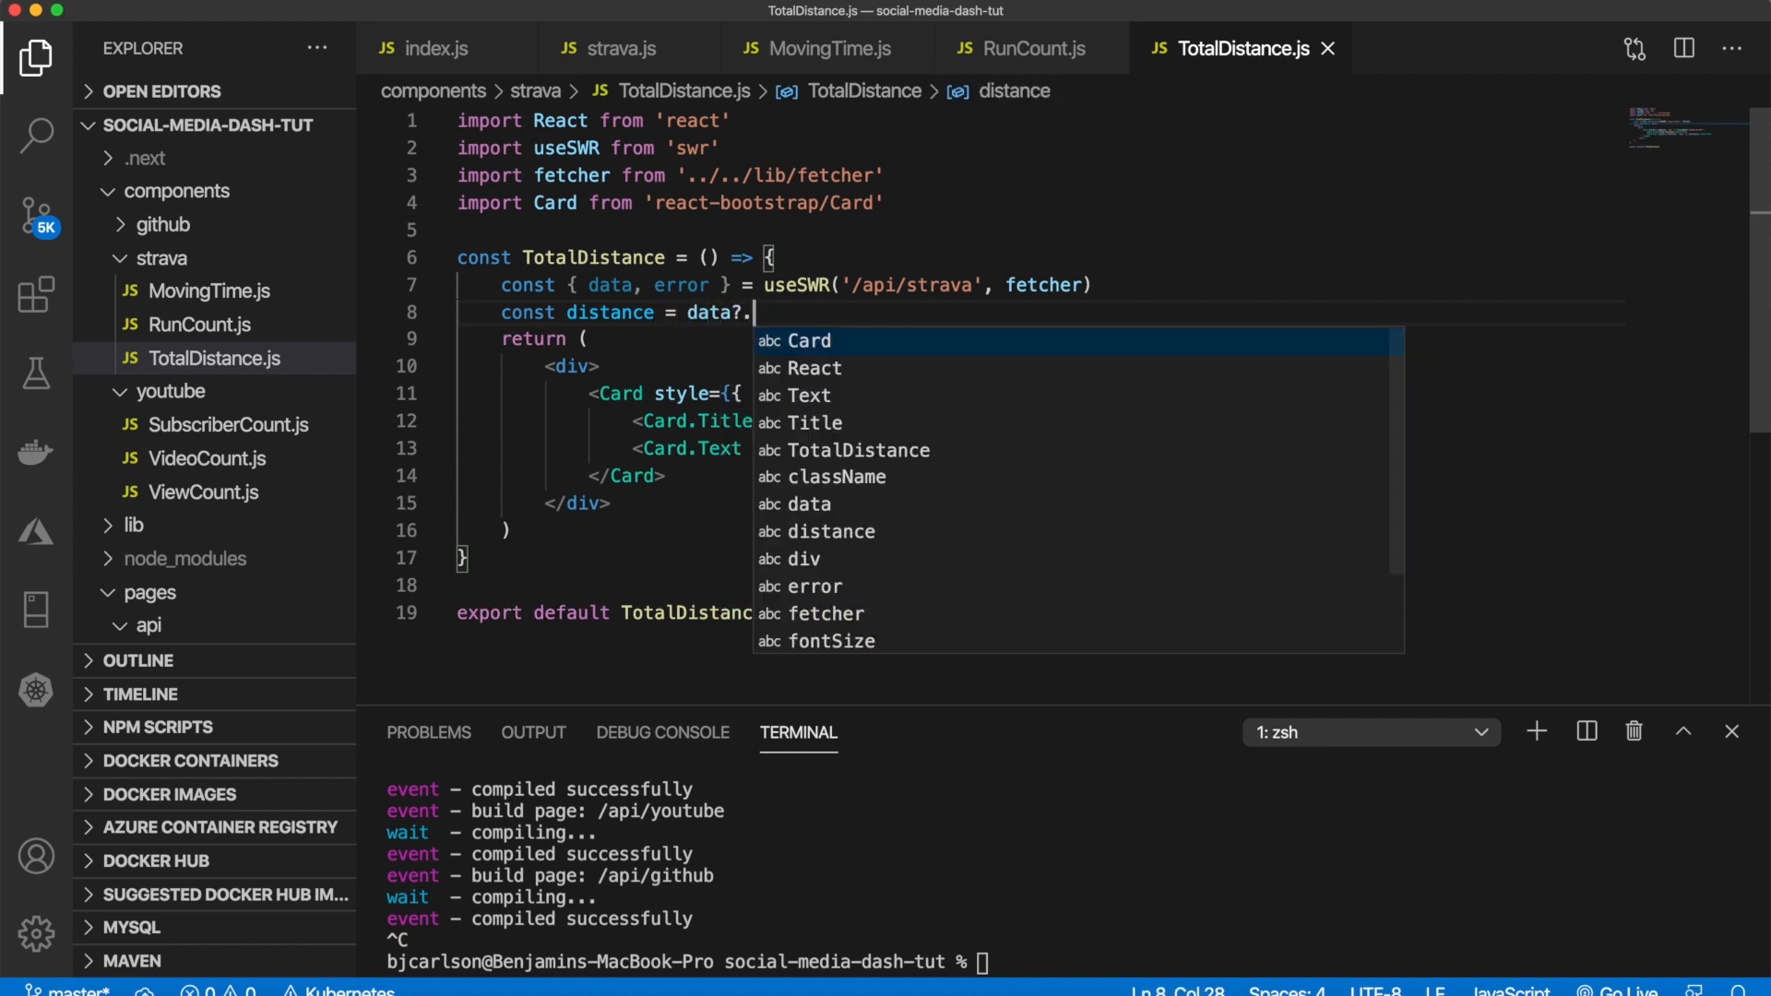
pyautogui.write('distam')
pyautogui.write('nce')
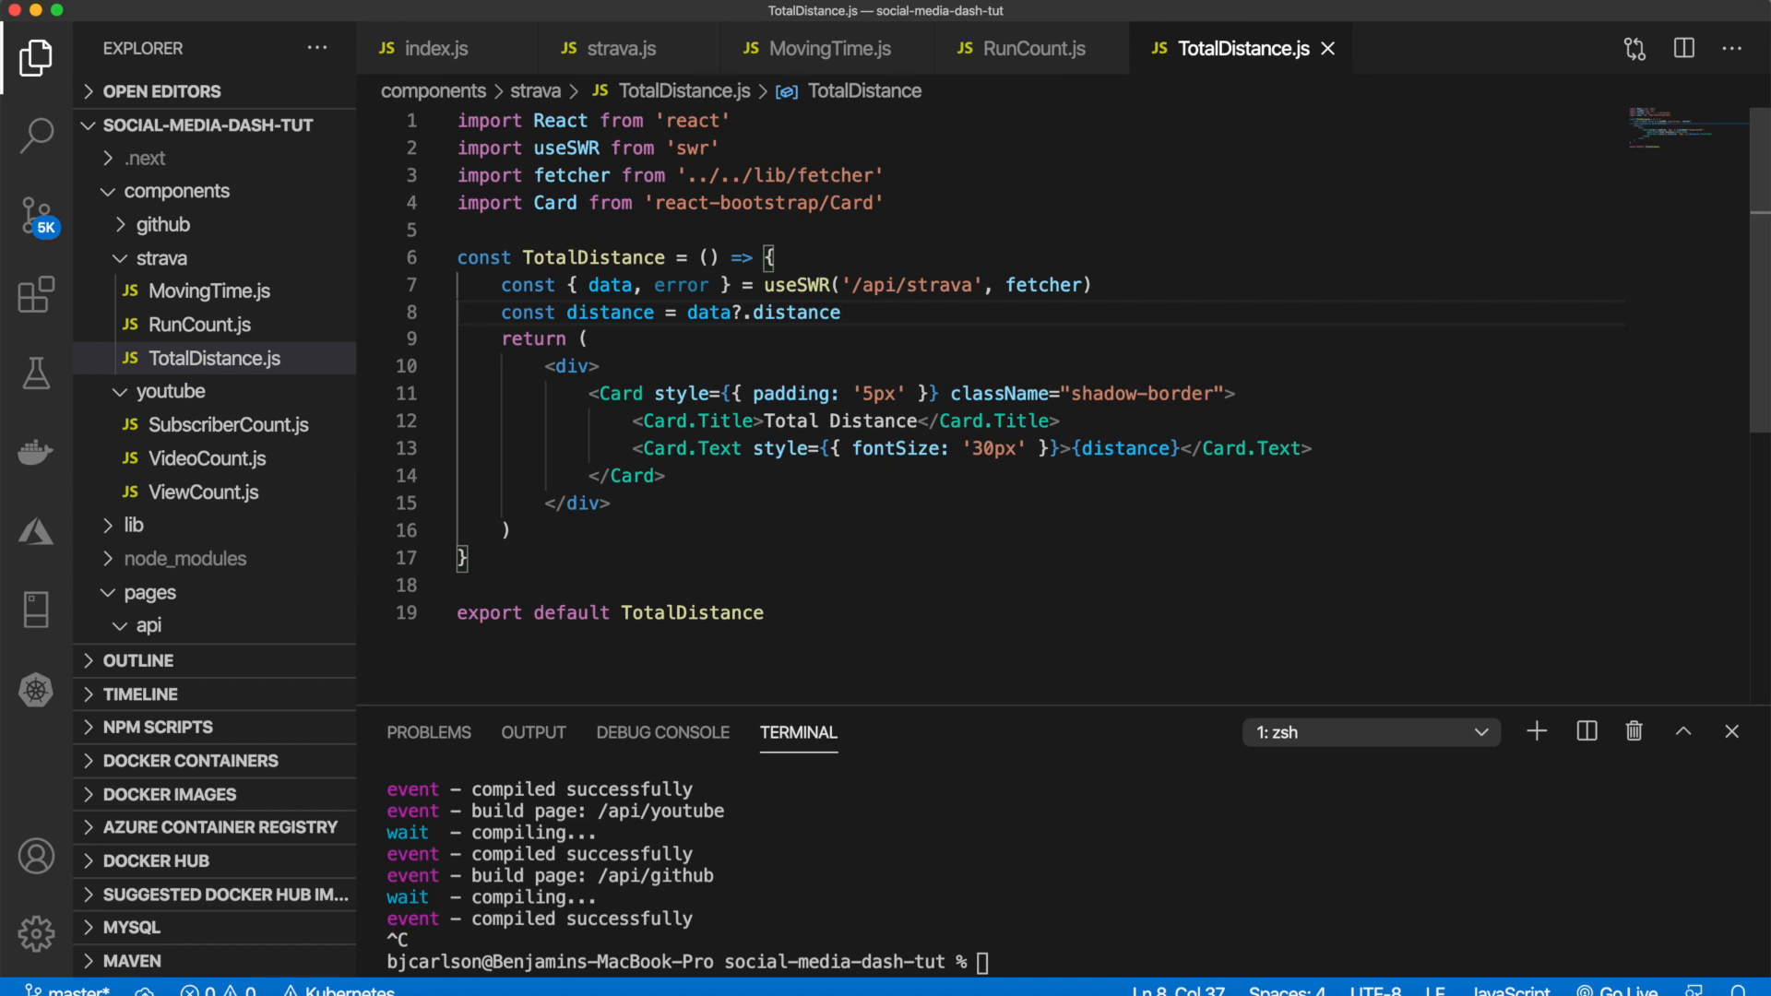
pyautogui.write('* 0')
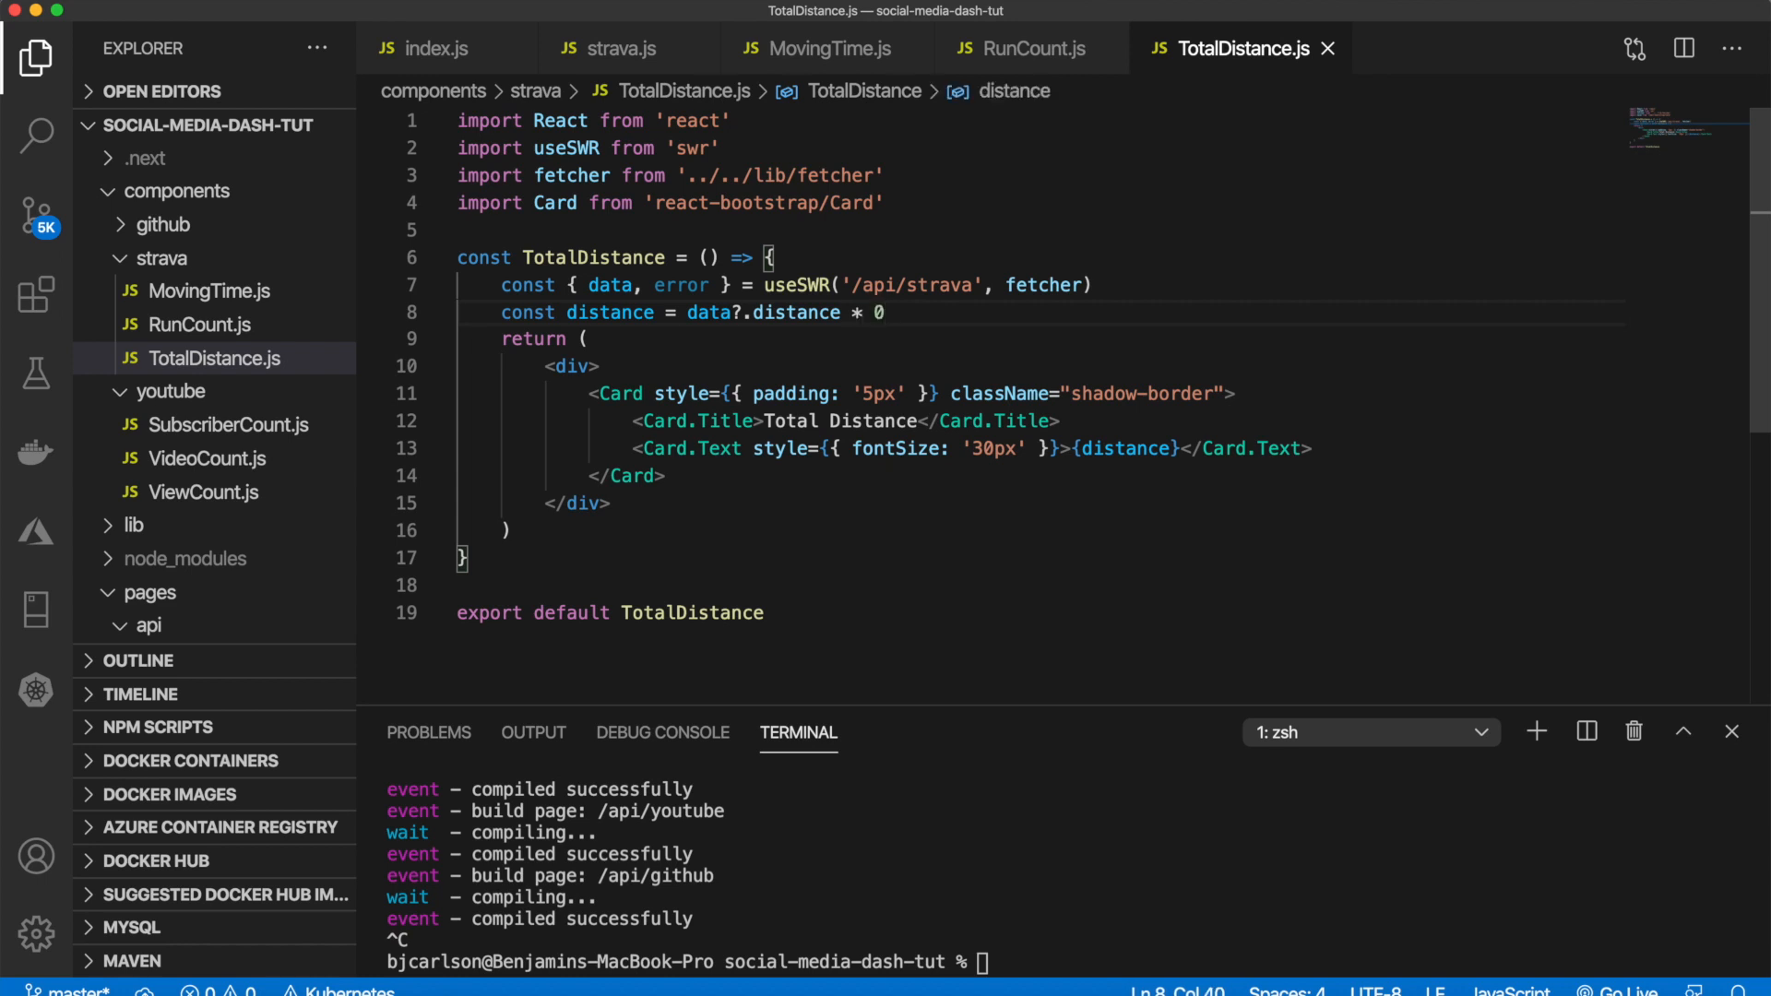
pyautogui.write('.0006')
pyautogui.write('21')
pyautogui.write('371)')
pyautogui.click(688, 310)
pyautogui.write('(')
pyautogui.click(1035, 314)
pyautogui.press('BackSpace')
pyautogui.write('.toFixed(2)')
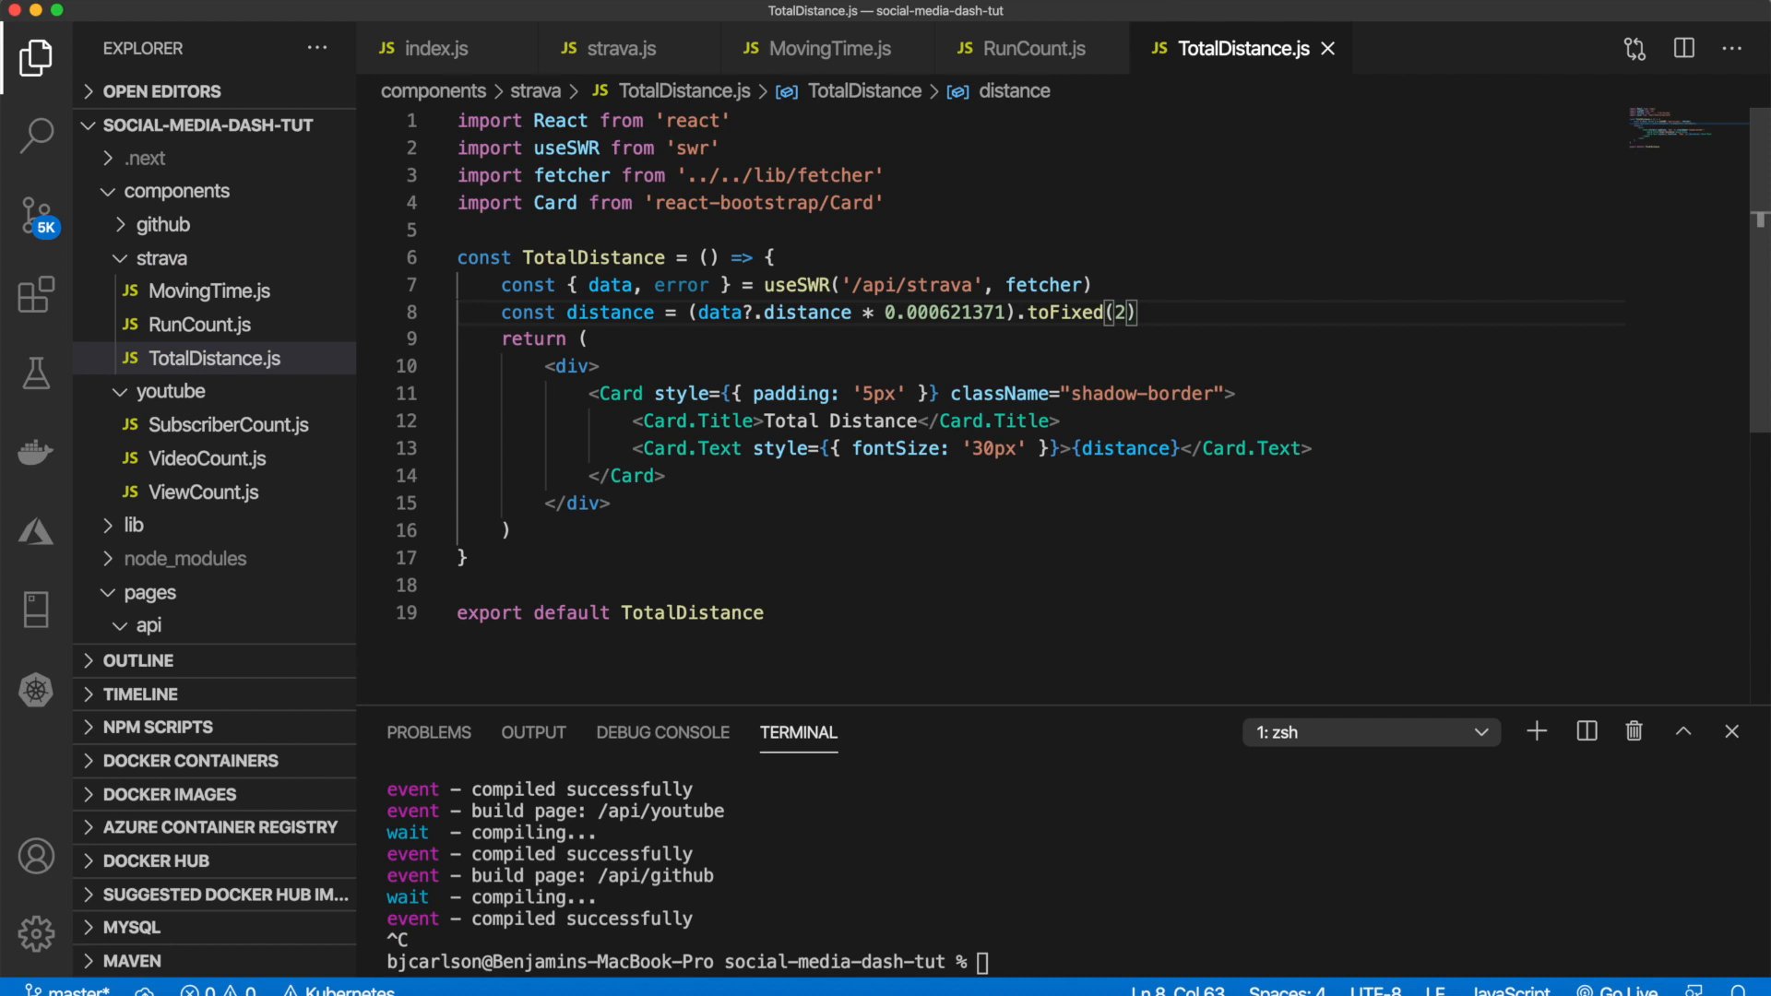
# Step: Review the three Strava component files and switch to the index.js home page
pyautogui.click(693, 612)
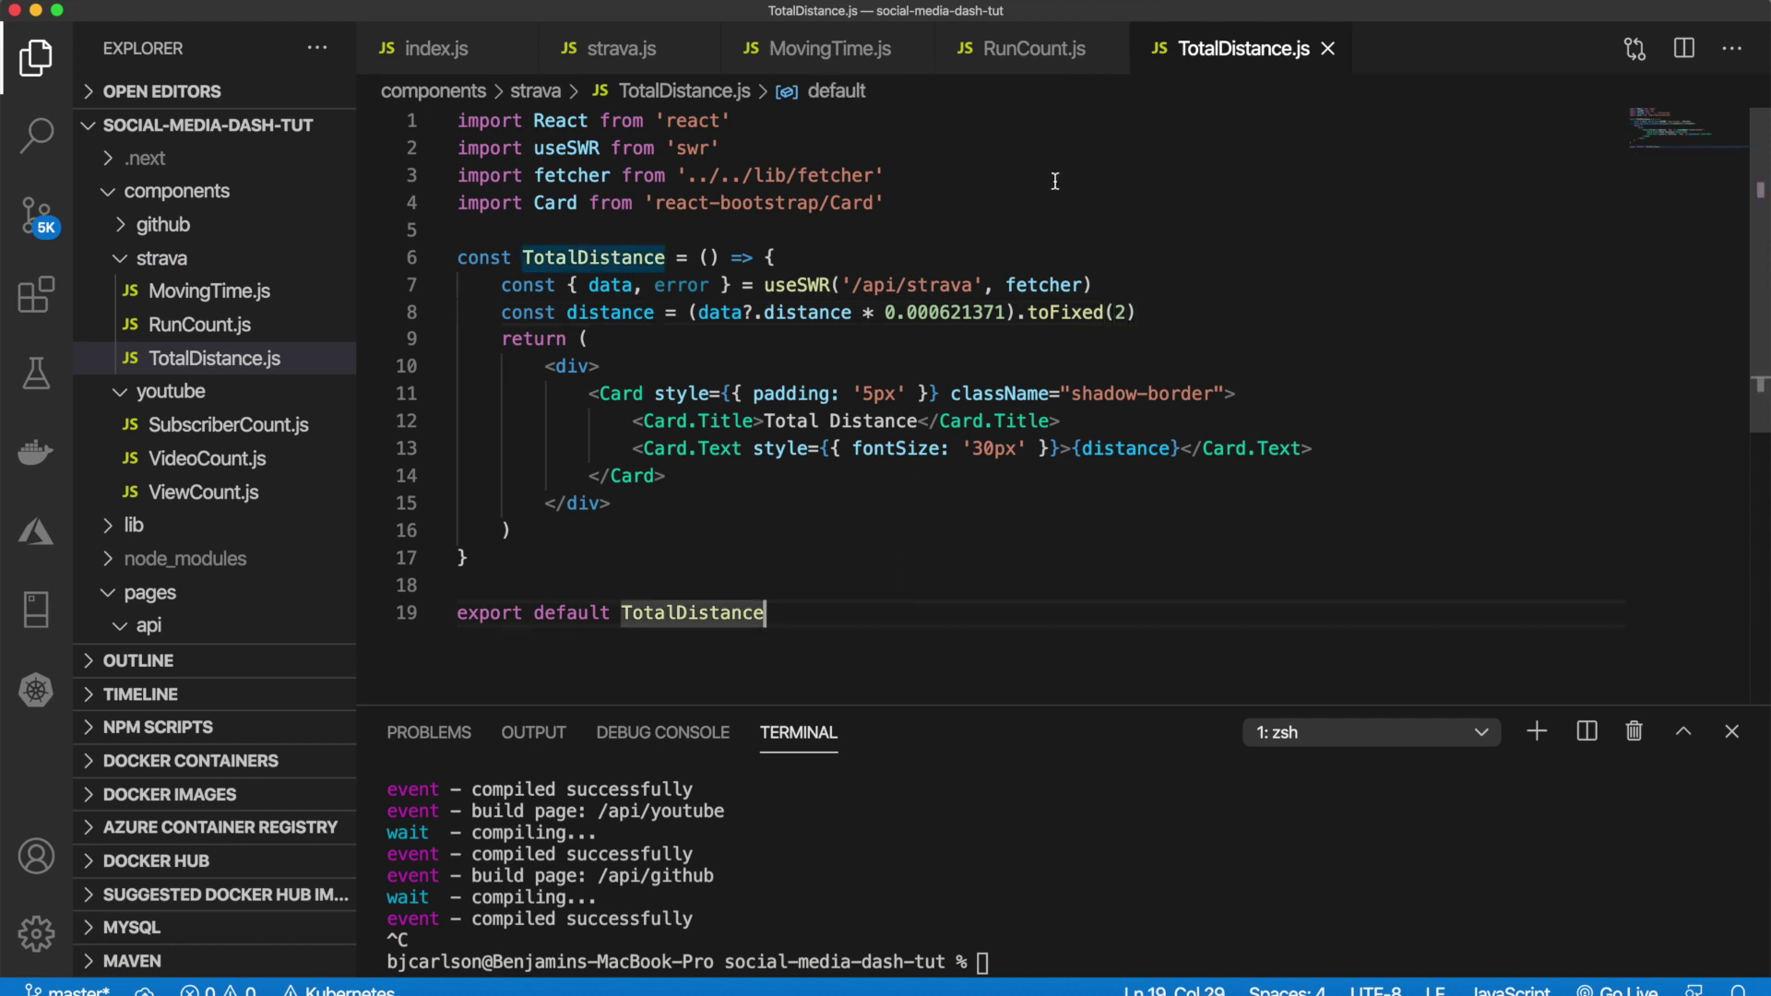
pyautogui.click(1034, 48)
pyautogui.click(829, 49)
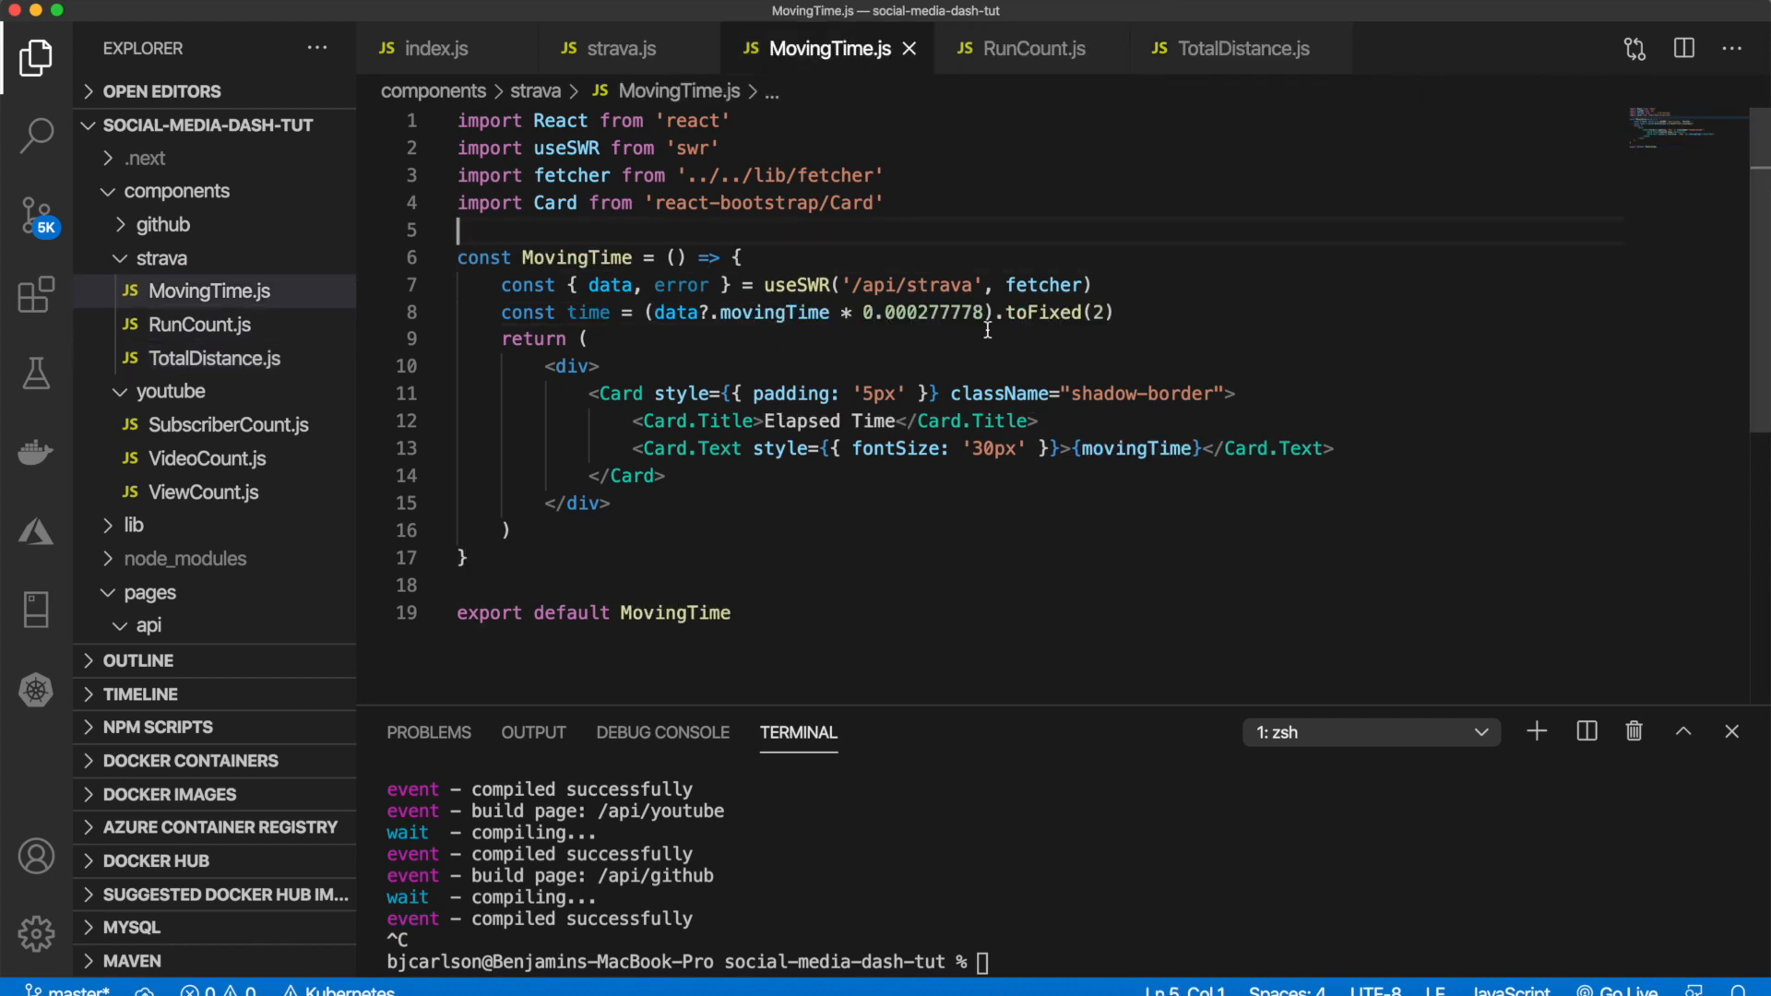
pyautogui.click(1079, 49)
pyautogui.click(1163, 49)
pyautogui.click(1034, 49)
pyautogui.click(829, 49)
pyautogui.click(621, 48)
pyautogui.click(436, 49)
pyautogui.scroll(10, 712, 279)
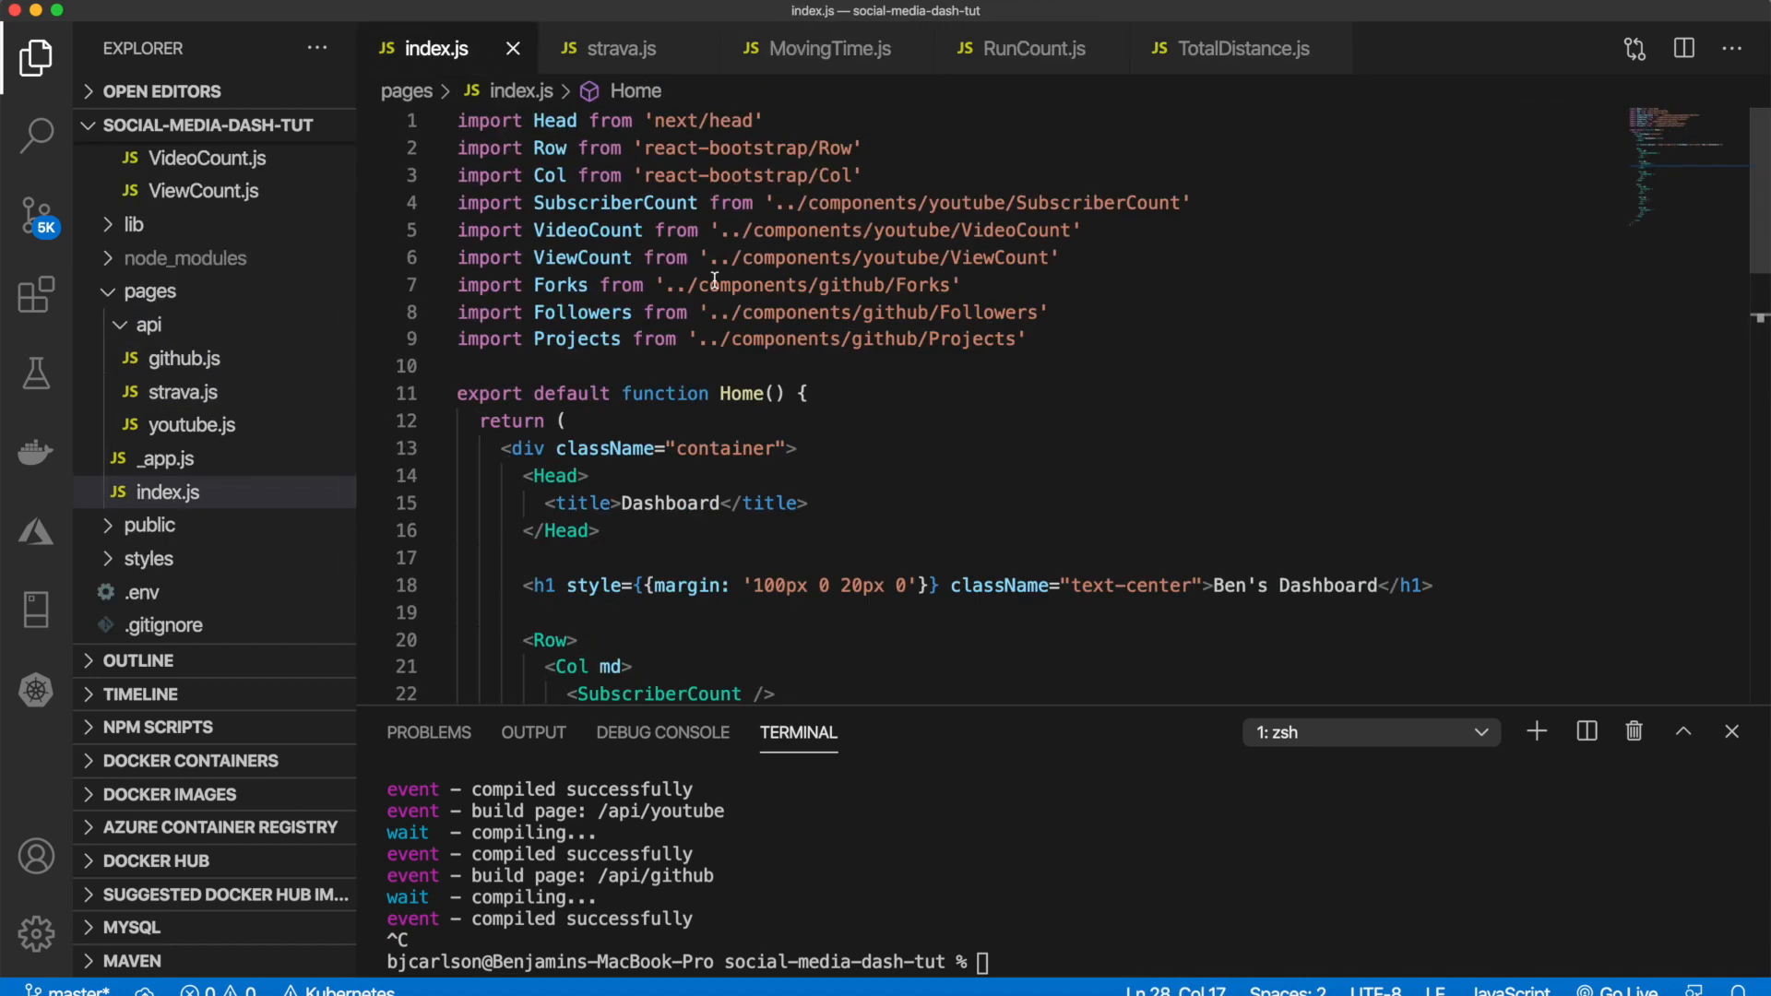
# Step: Add an import line for MovingTime from components/strava below the existing imports
pyautogui.click(1031, 339)
pyautogui.press('Return')
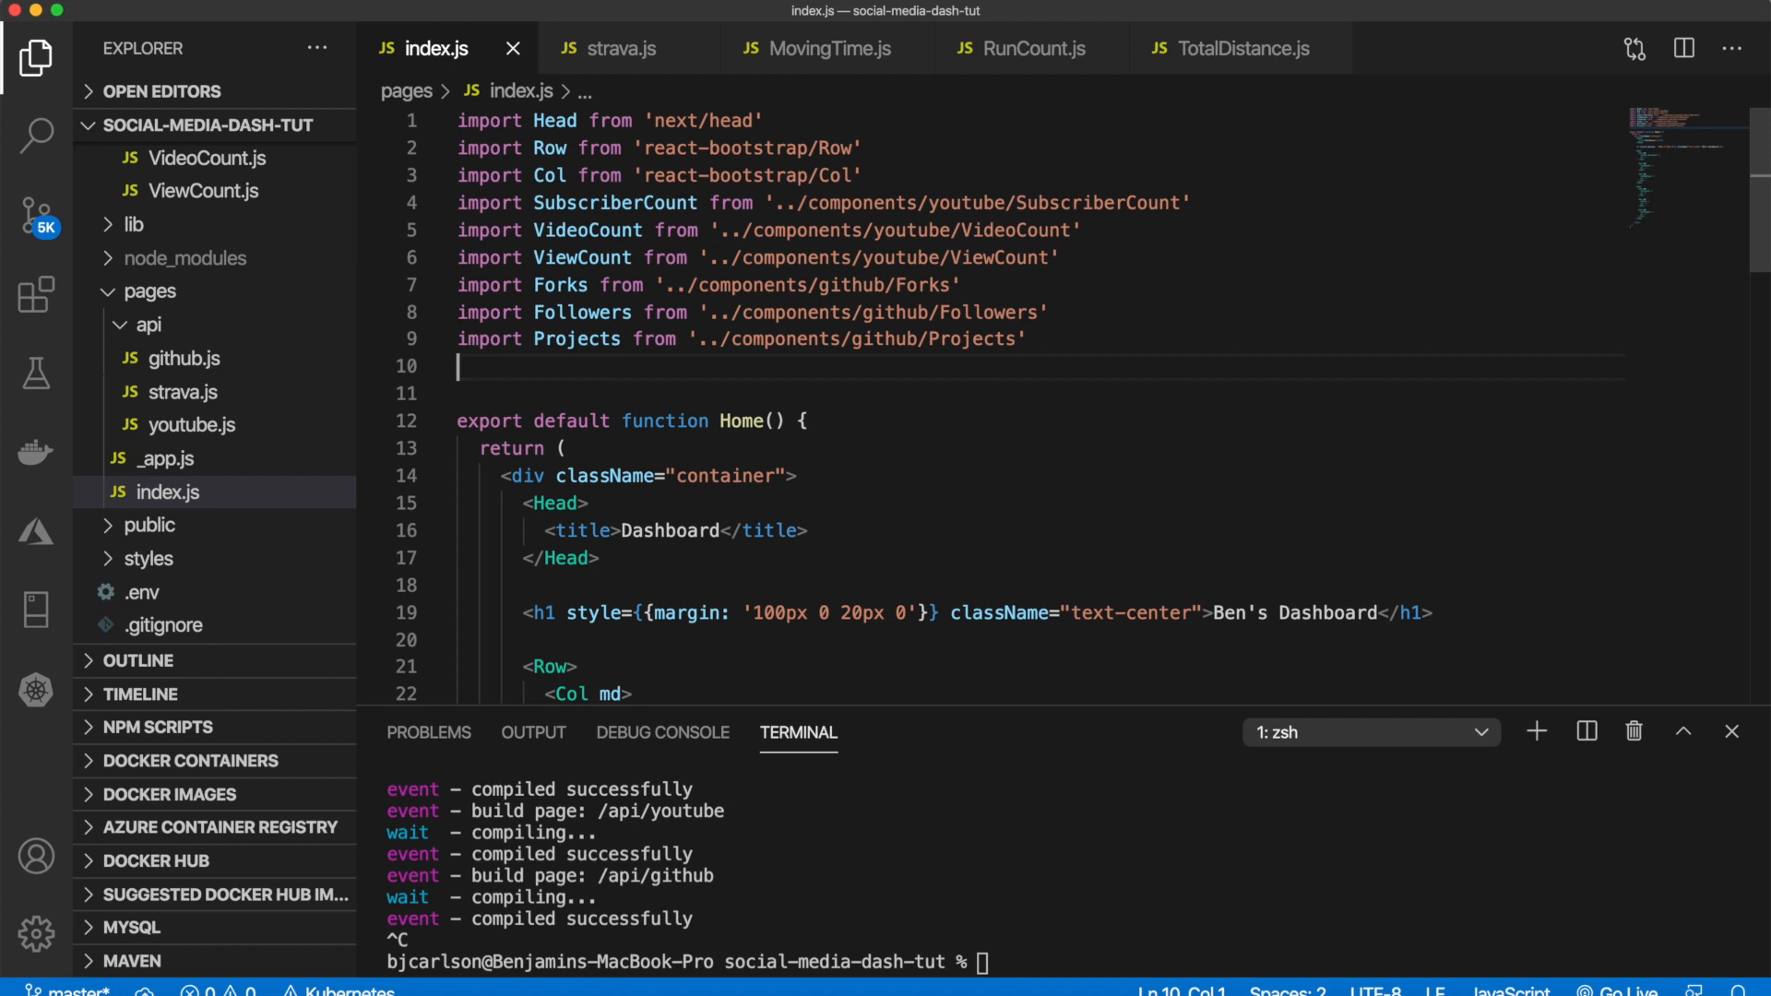
pyautogui.write('i por')
pyautogui.press('BackSpace')
pyautogui.press('BackSpace')
pyautogui.press('BackSpace')
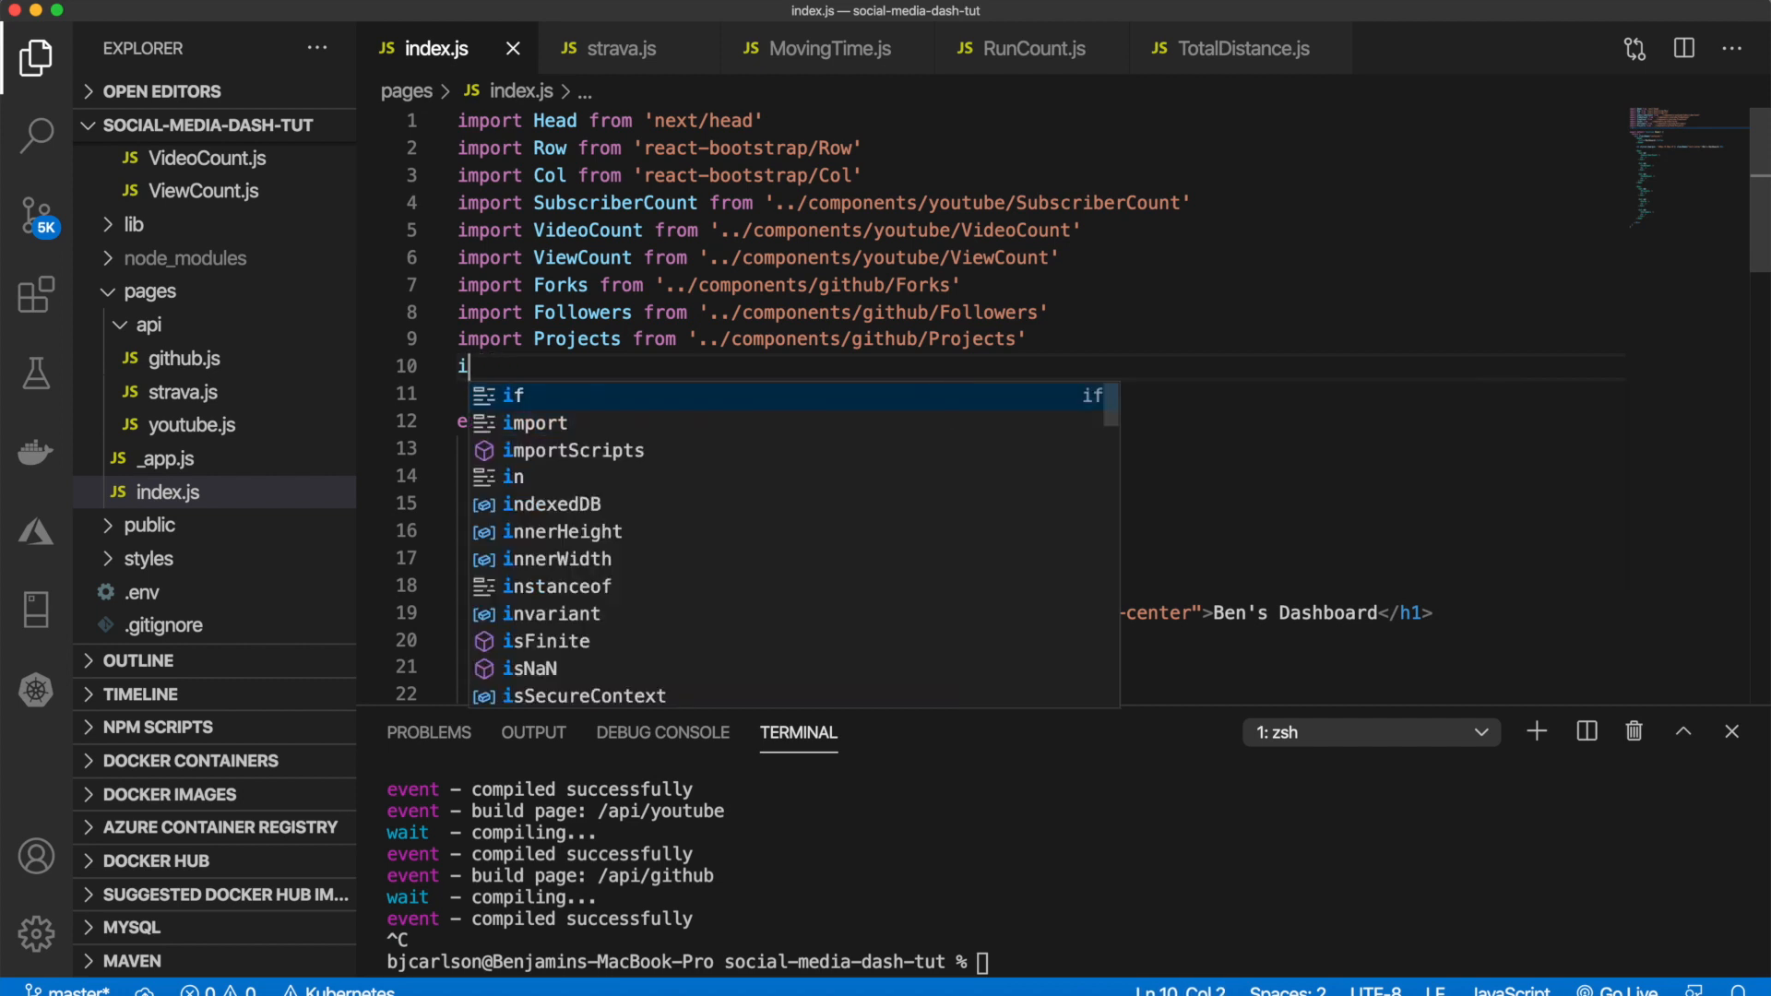
pyautogui.write('mport ')
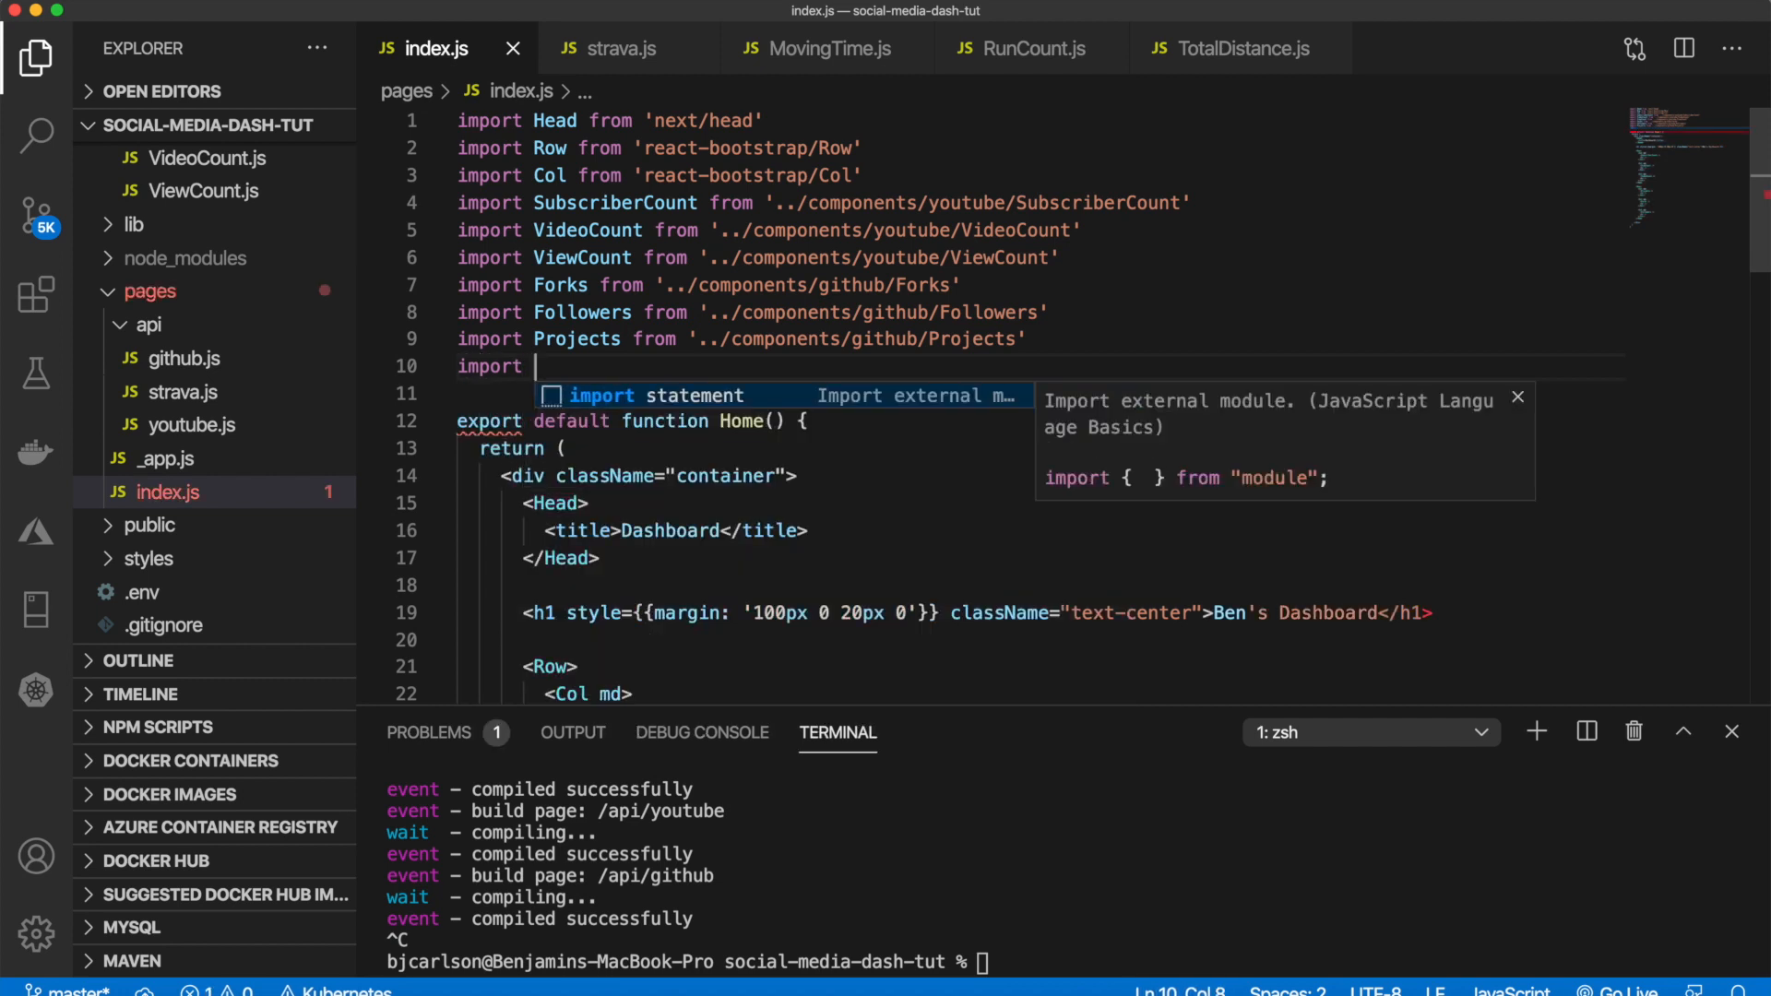
pyautogui.write('Moving')
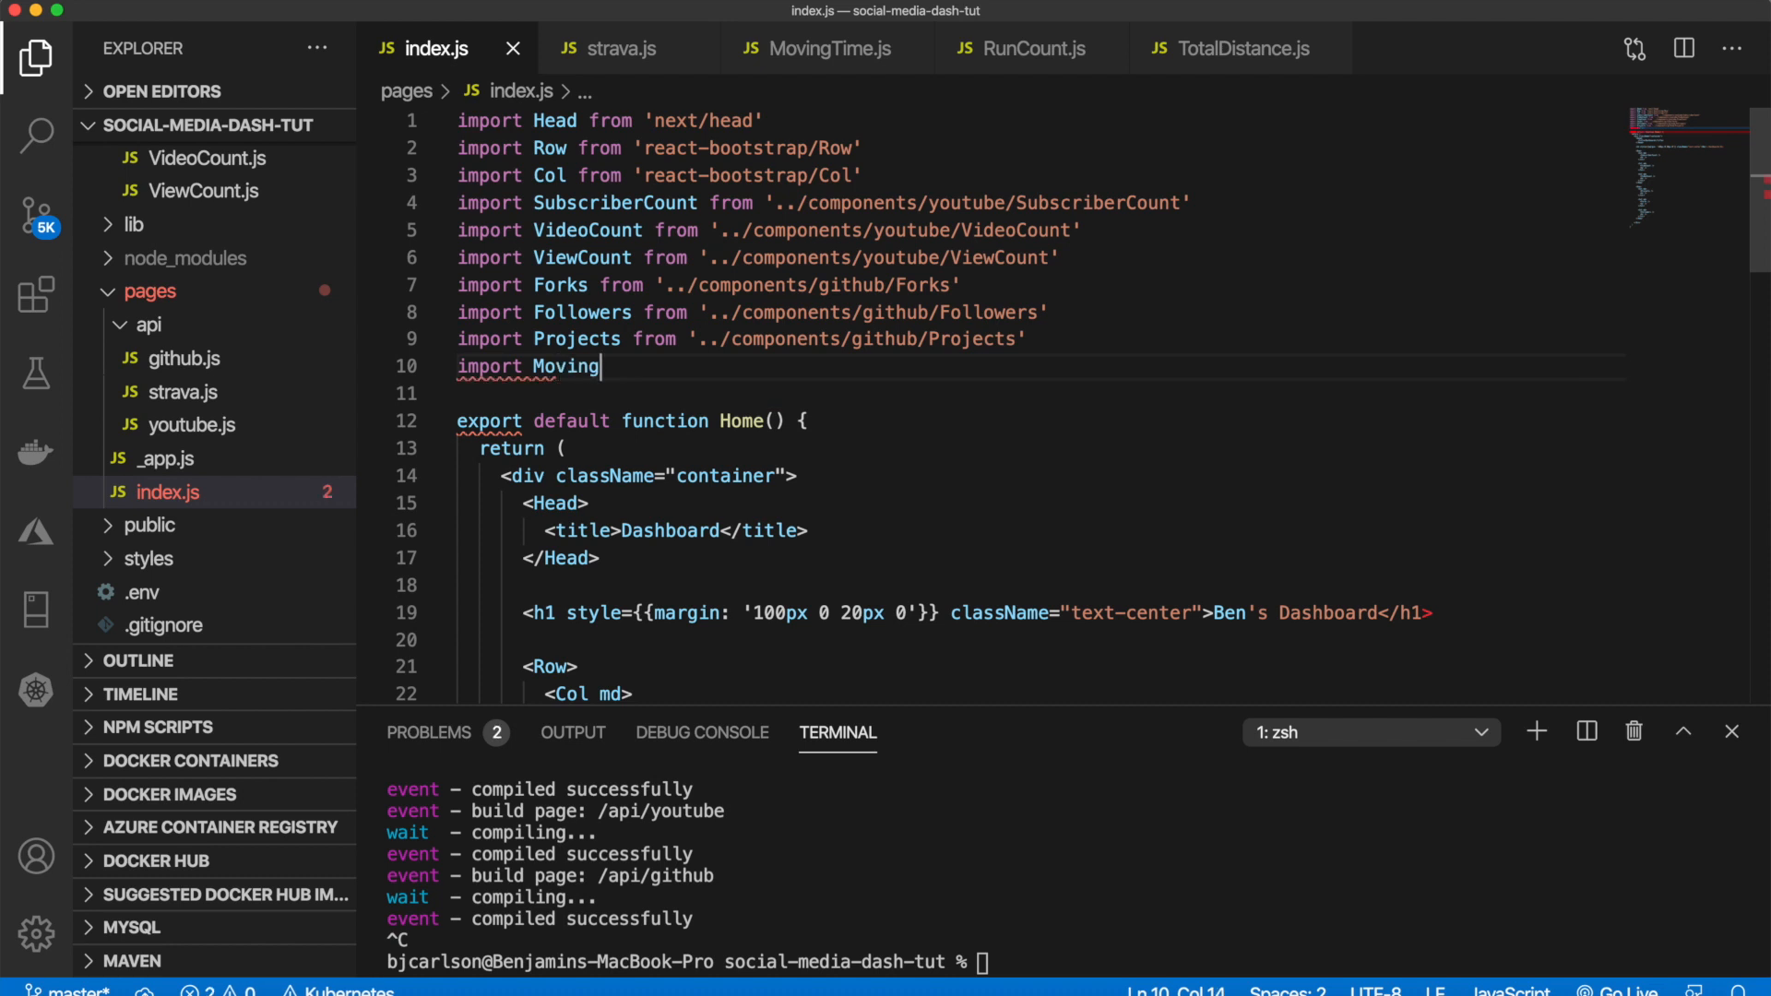
pyautogui.write("Time from '")
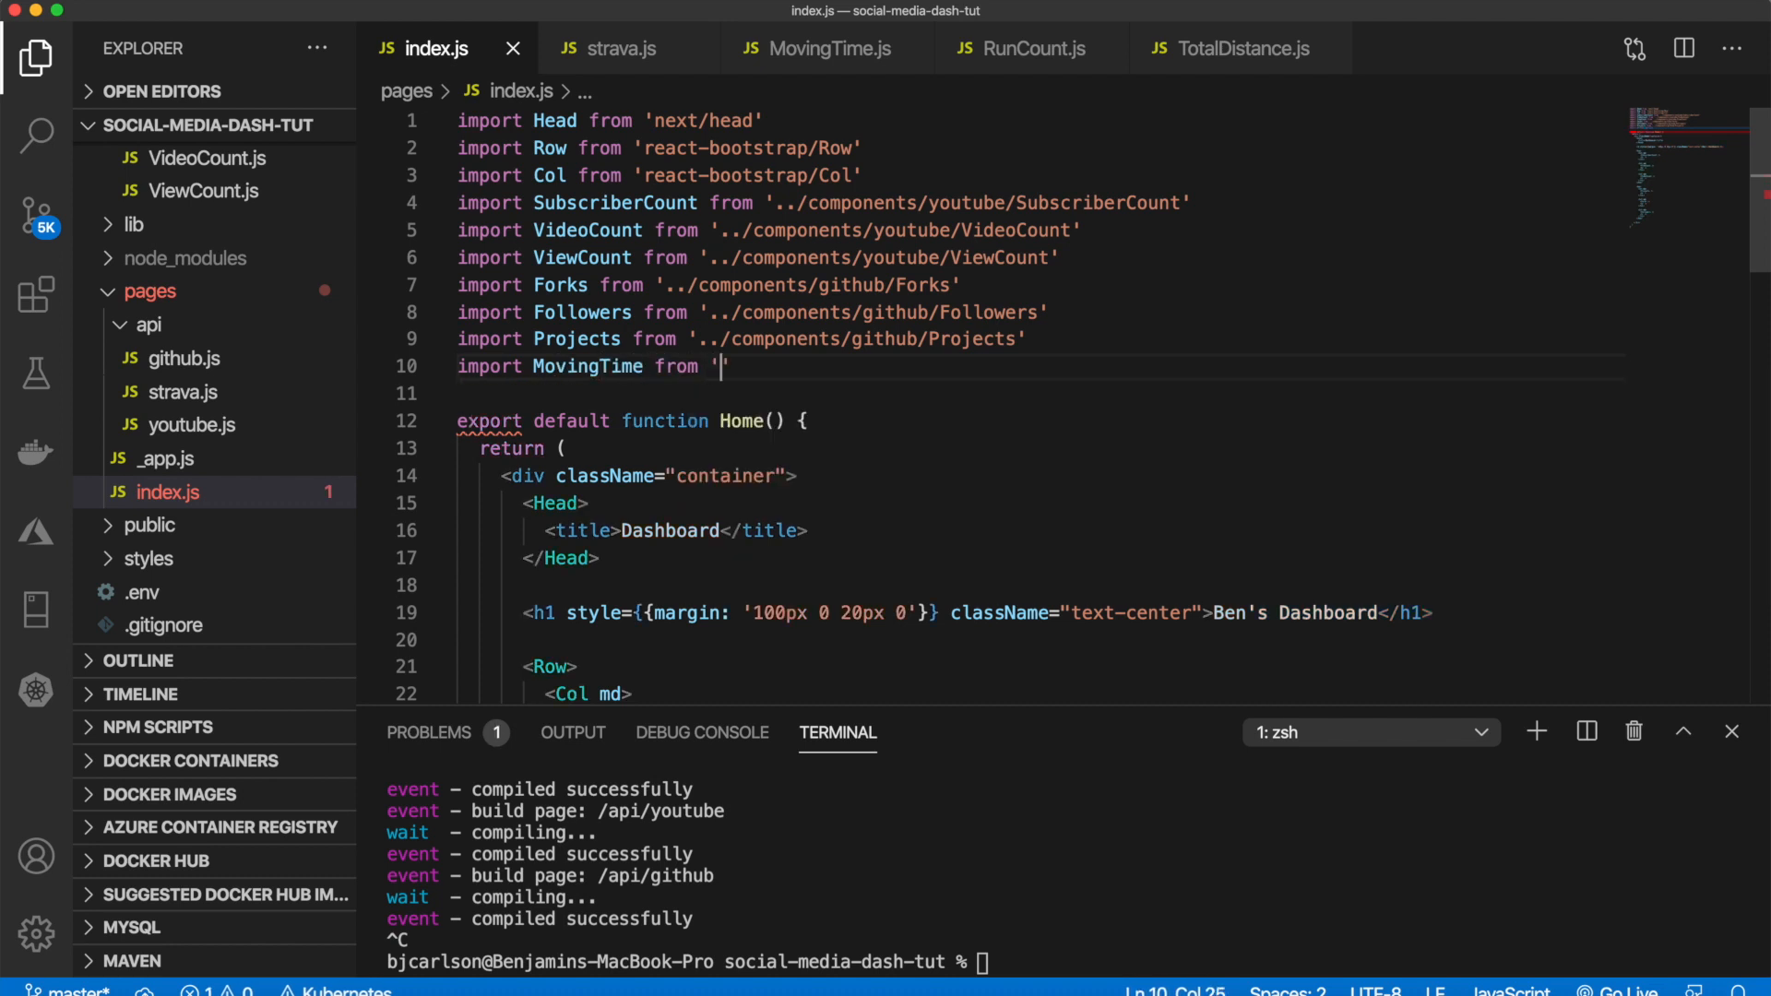
pyautogui.write('../c')
pyautogui.press('Tab')
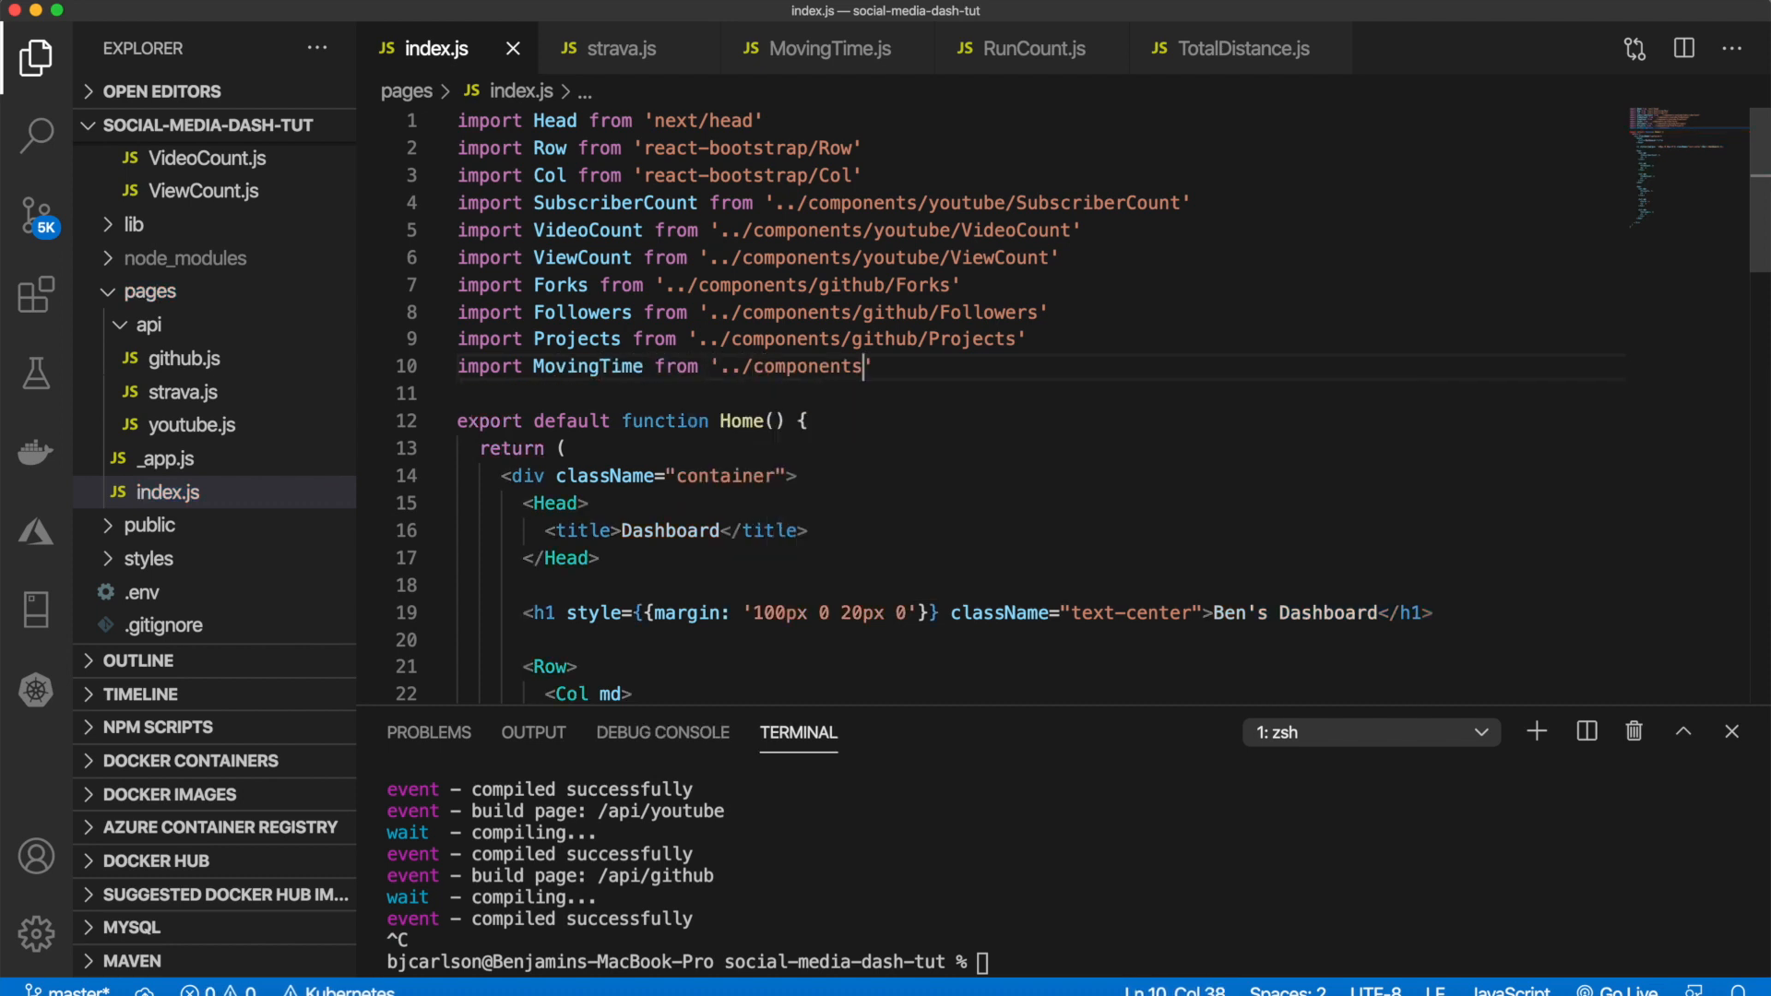
pyautogui.write('/strava/Mo')
pyautogui.press('Tab')
# Step: Duplicate the MovingTime import line twice below itself
pyautogui.moveTo(1068, 366); pyautogui.dragTo(985, 365)
pyautogui.moveTo(710, 365); pyautogui.dragTo(459, 366)
pyautogui.press('super+c')
pyautogui.press('Right')
pyautogui.press('Return')
pyautogui.press('super+v')
pyautogui.press('Return')
pyautogui.press('super+v')
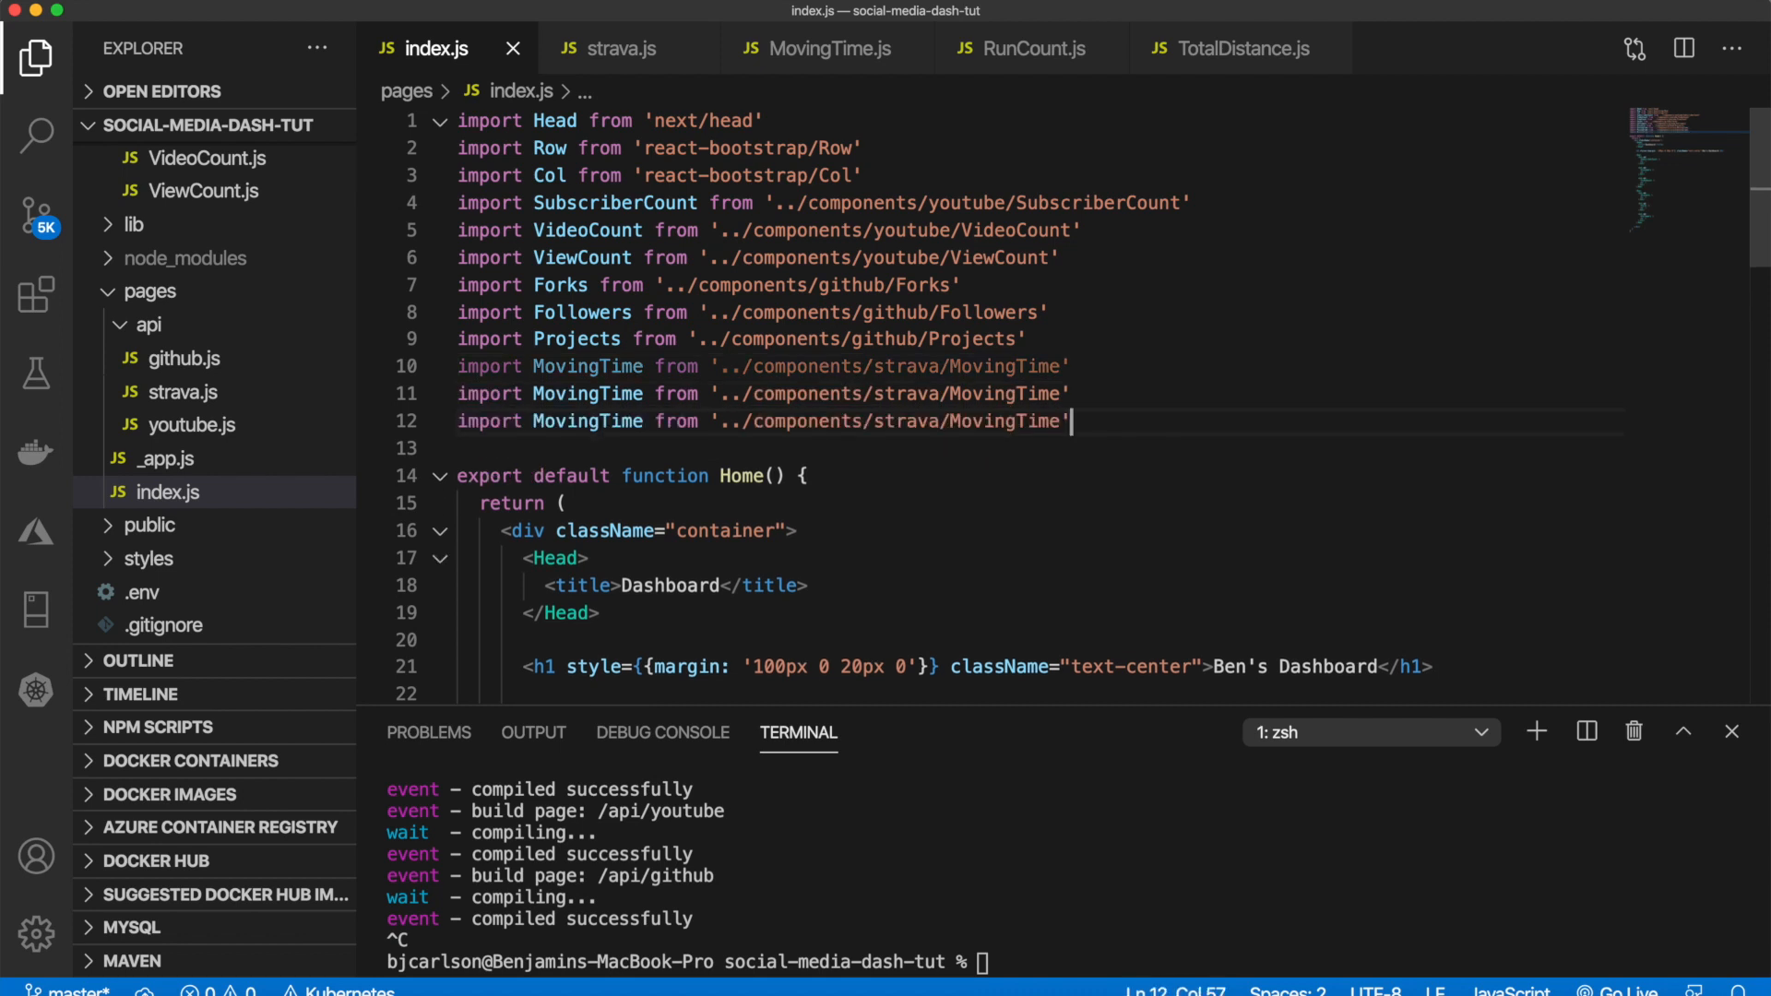
# Step: Rename the second import to RunCount with matching path and the third's name to TotalDistance
pyautogui.doubleClick(588, 393)
pyautogui.write('RunCount')
pyautogui.doubleClick(582, 393)
pyautogui.doubleClick(985, 393)
pyautogui.press('super+v')
pyautogui.doubleClick(588, 421)
pyautogui.write('Tota')
pyautogui.press('Tab')
pyautogui.doubleClick(606, 420)
# Step: Point the third import's path at TotalDistance, then paste a copy of the GitHub Row block below it
pyautogui.doubleClick(995, 420)
pyautogui.press('super+v')
pyautogui.scroll(-10, 885, 415)
pyautogui.scroll(-5, 738, 455)
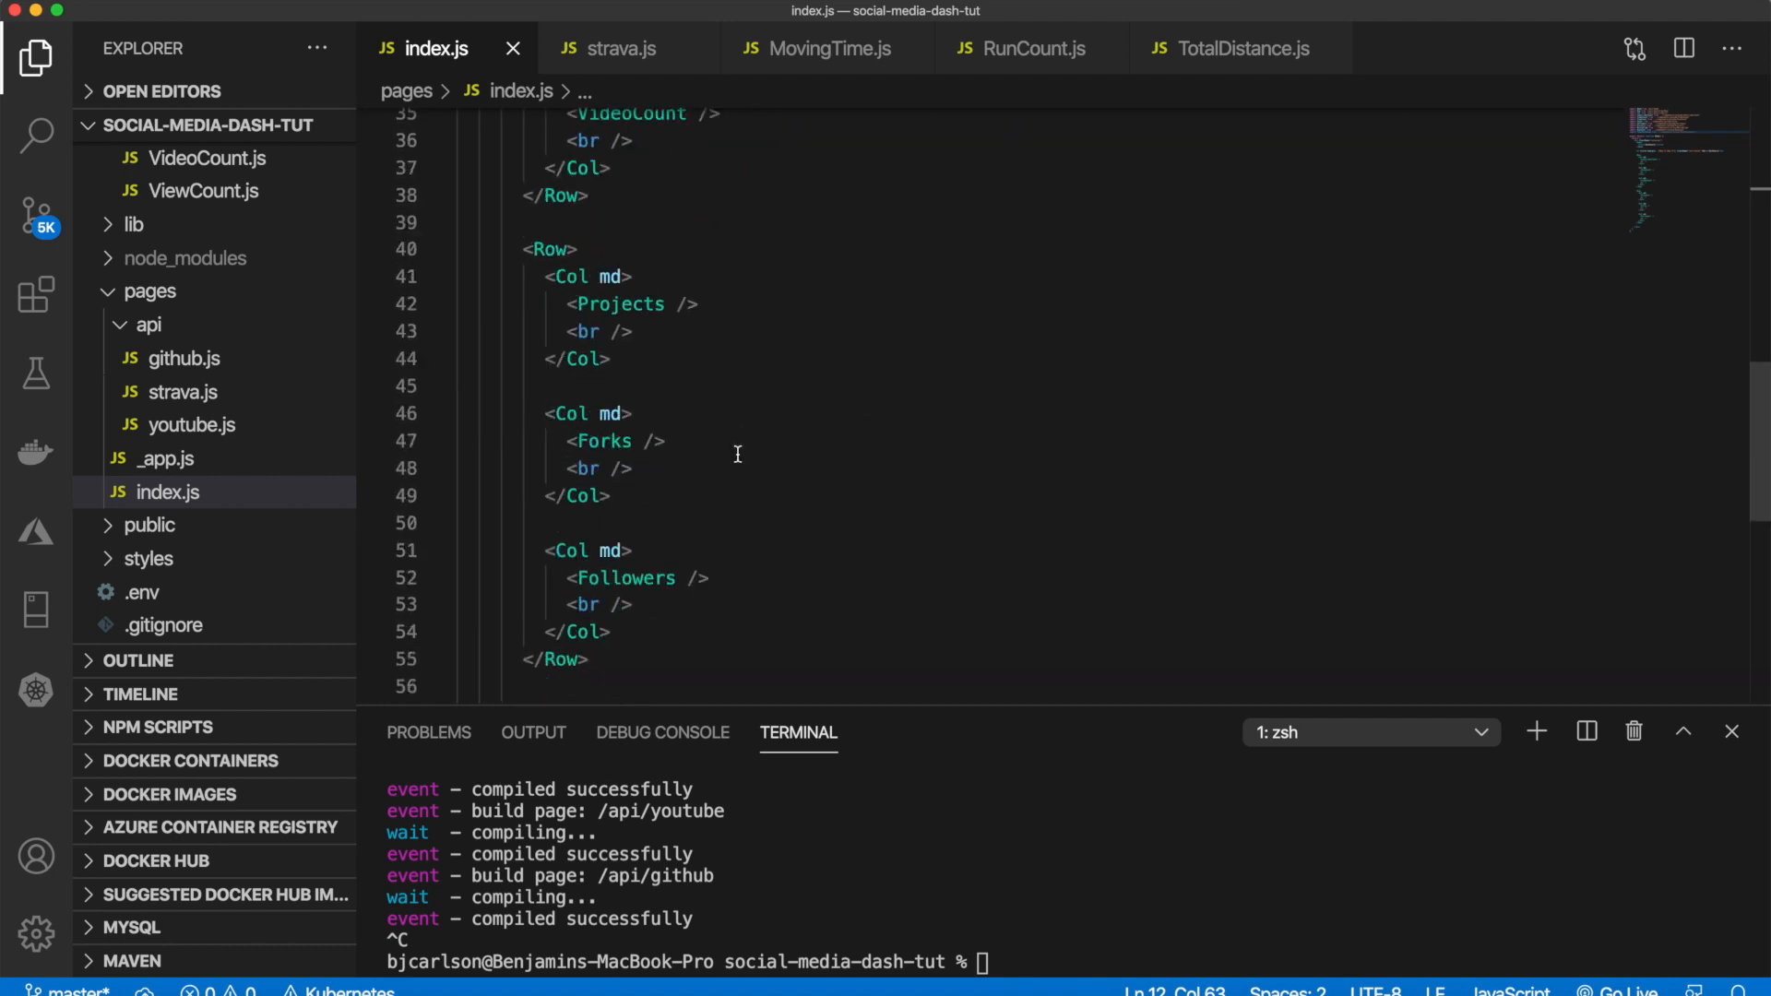
pyautogui.scroll(-1, 738, 455)
pyautogui.moveTo(524, 186); pyautogui.dragTo(617, 593)
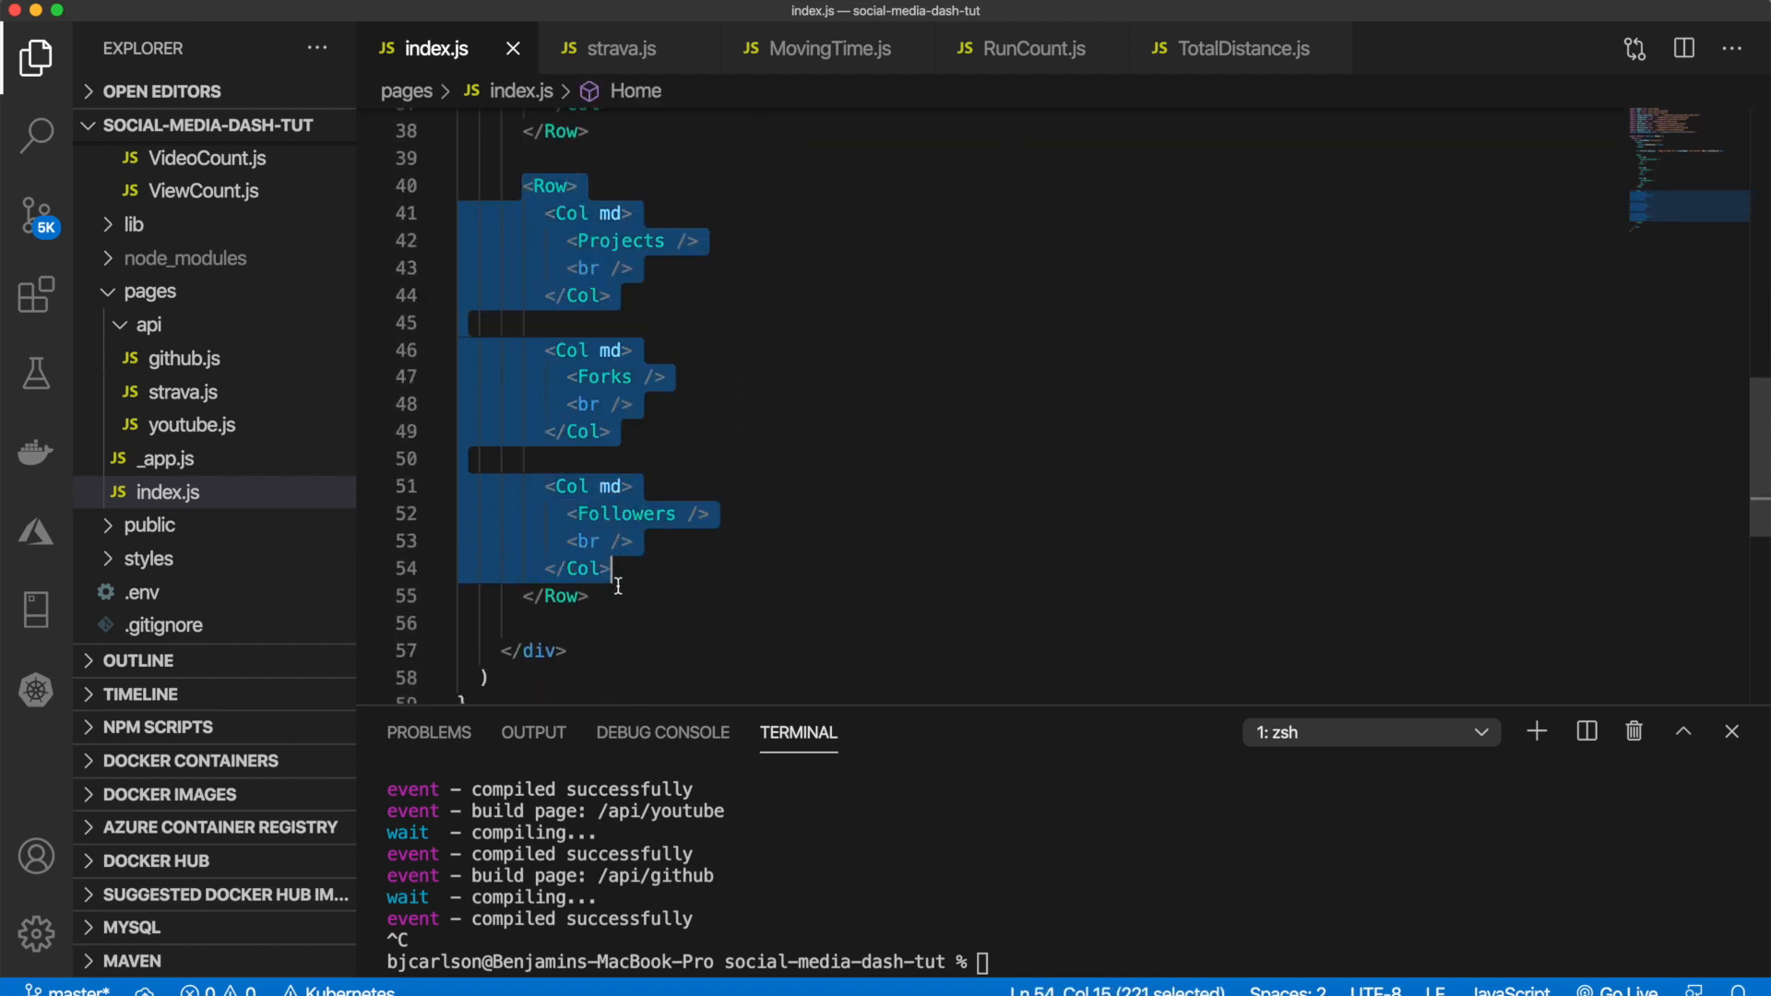
pyautogui.press('super+c')
pyautogui.press('Down')
pyautogui.press('Return')
pyautogui.press('Return')
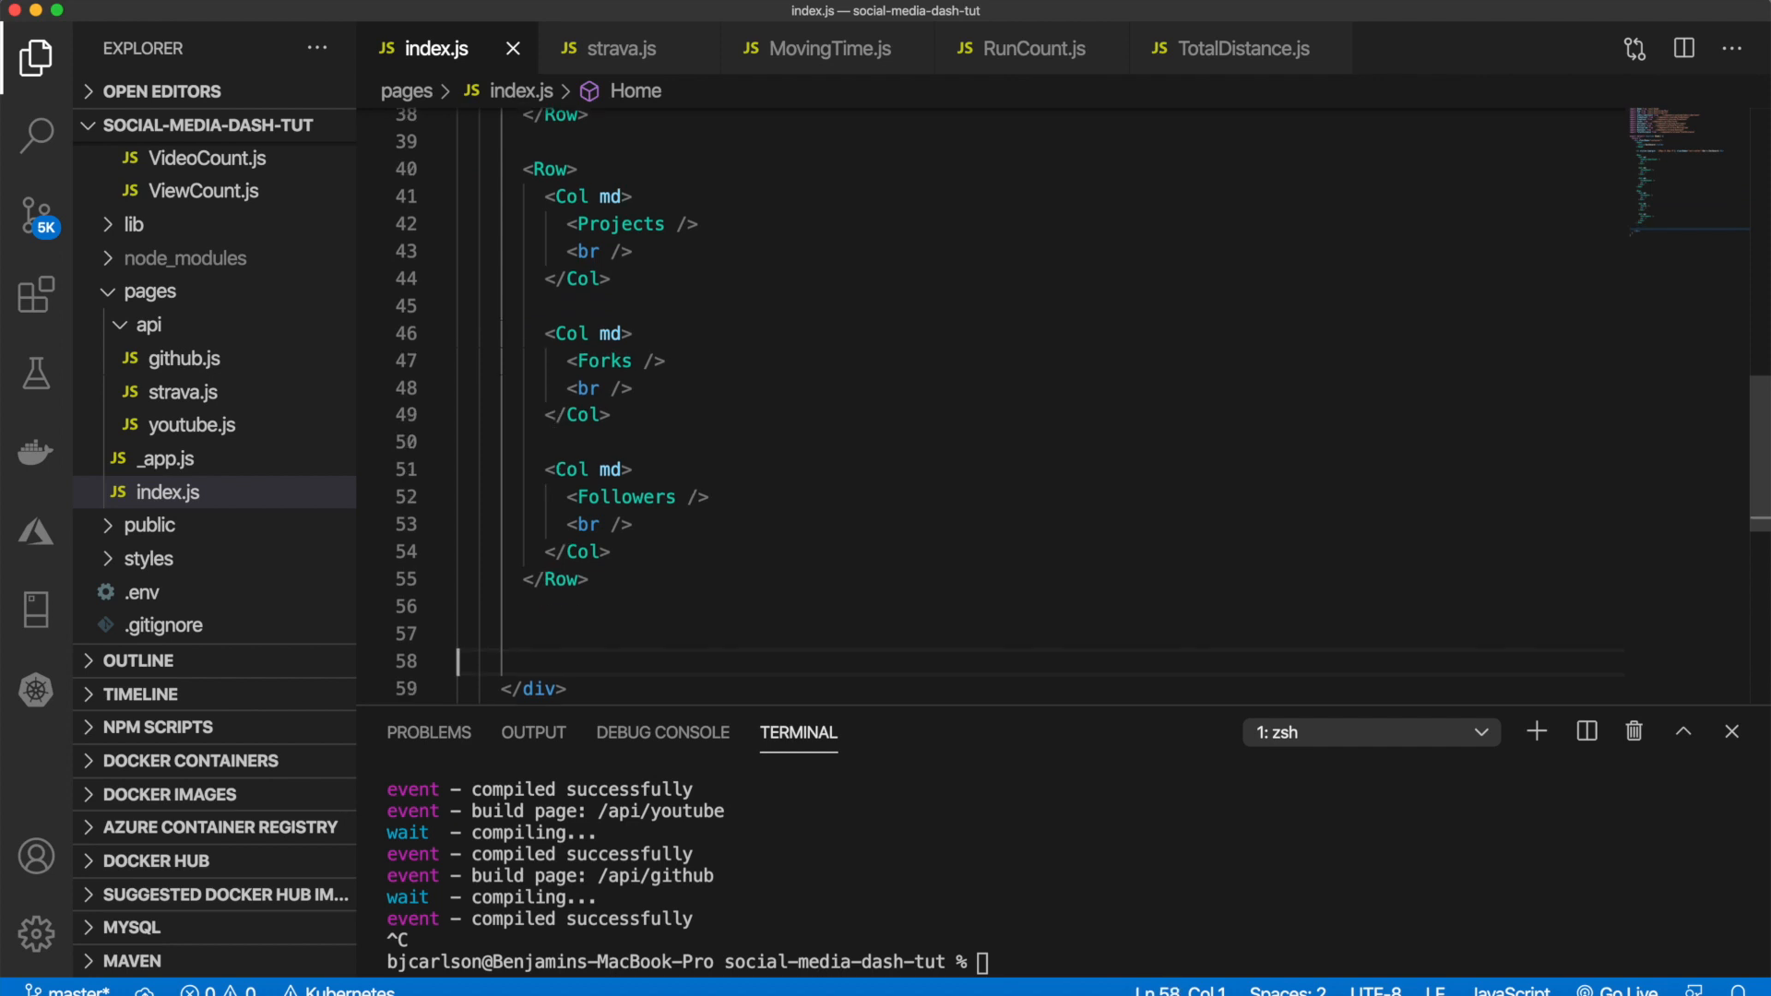
pyautogui.press('super+v')
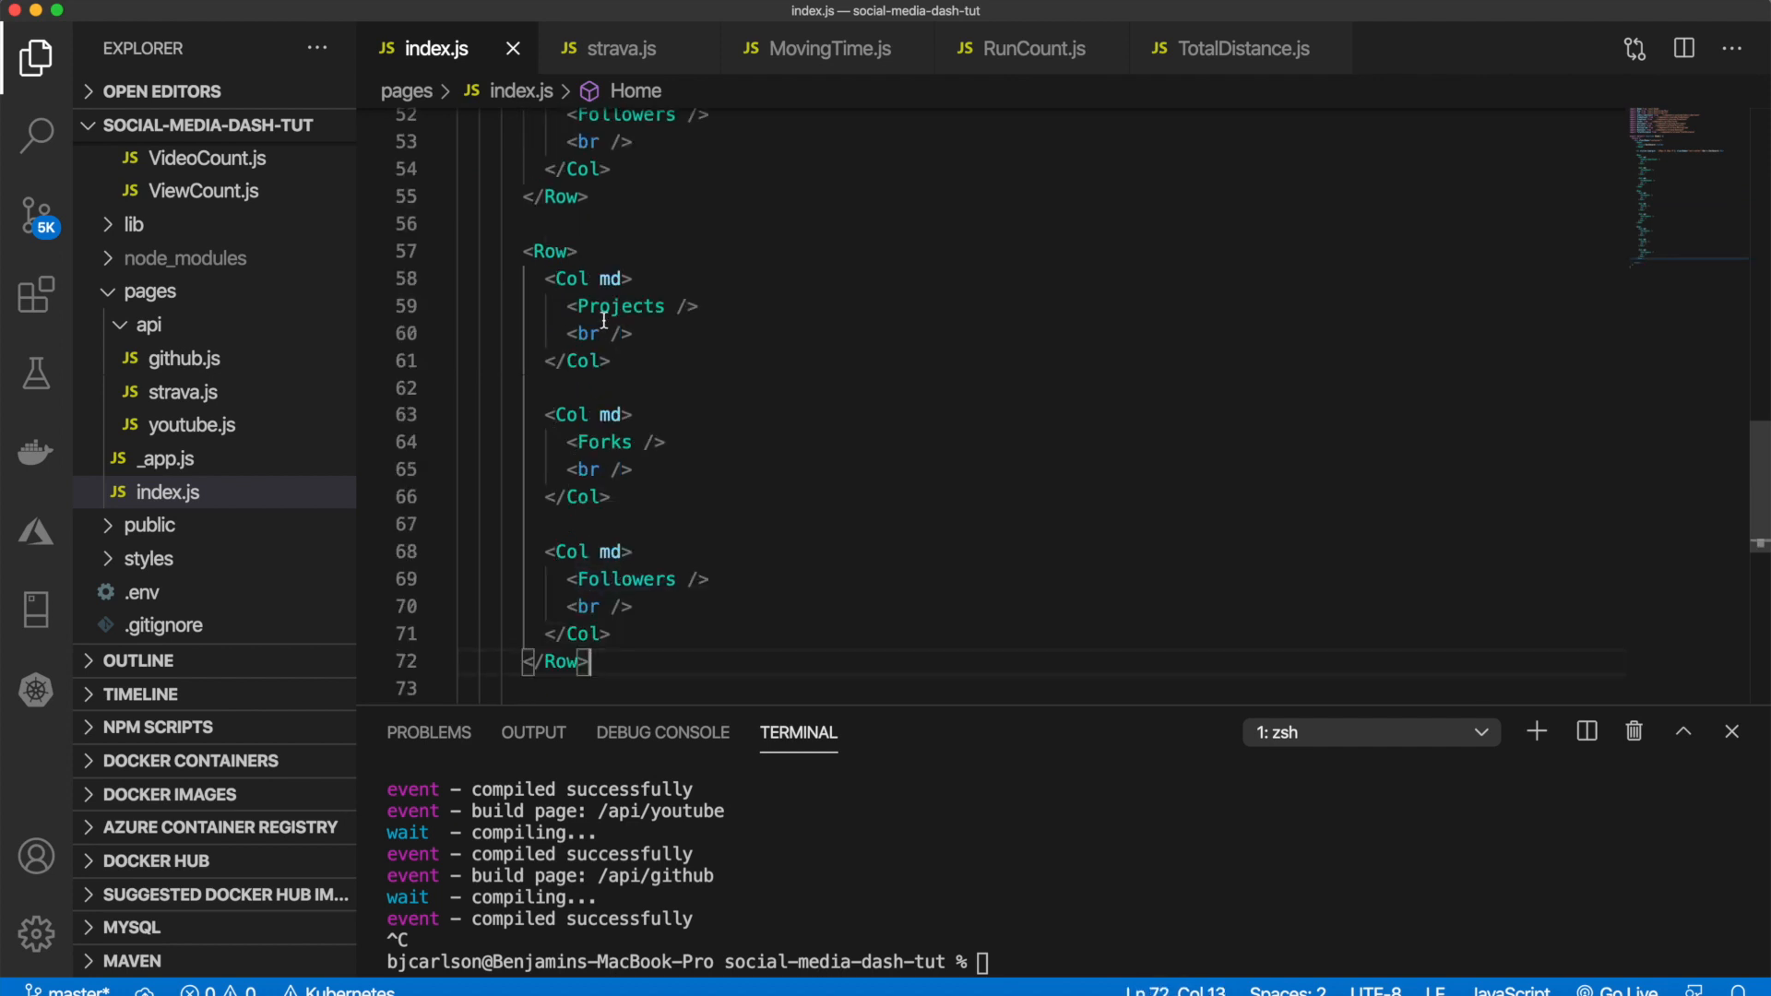
# Step: Replace Projects, Forks and Followers in the new row with MovingTime, RunCount and TotalDistance
pyautogui.doubleClick(604, 317)
pyautogui.write('o')
pyautogui.press('BackSpace')
pyautogui.write('M')
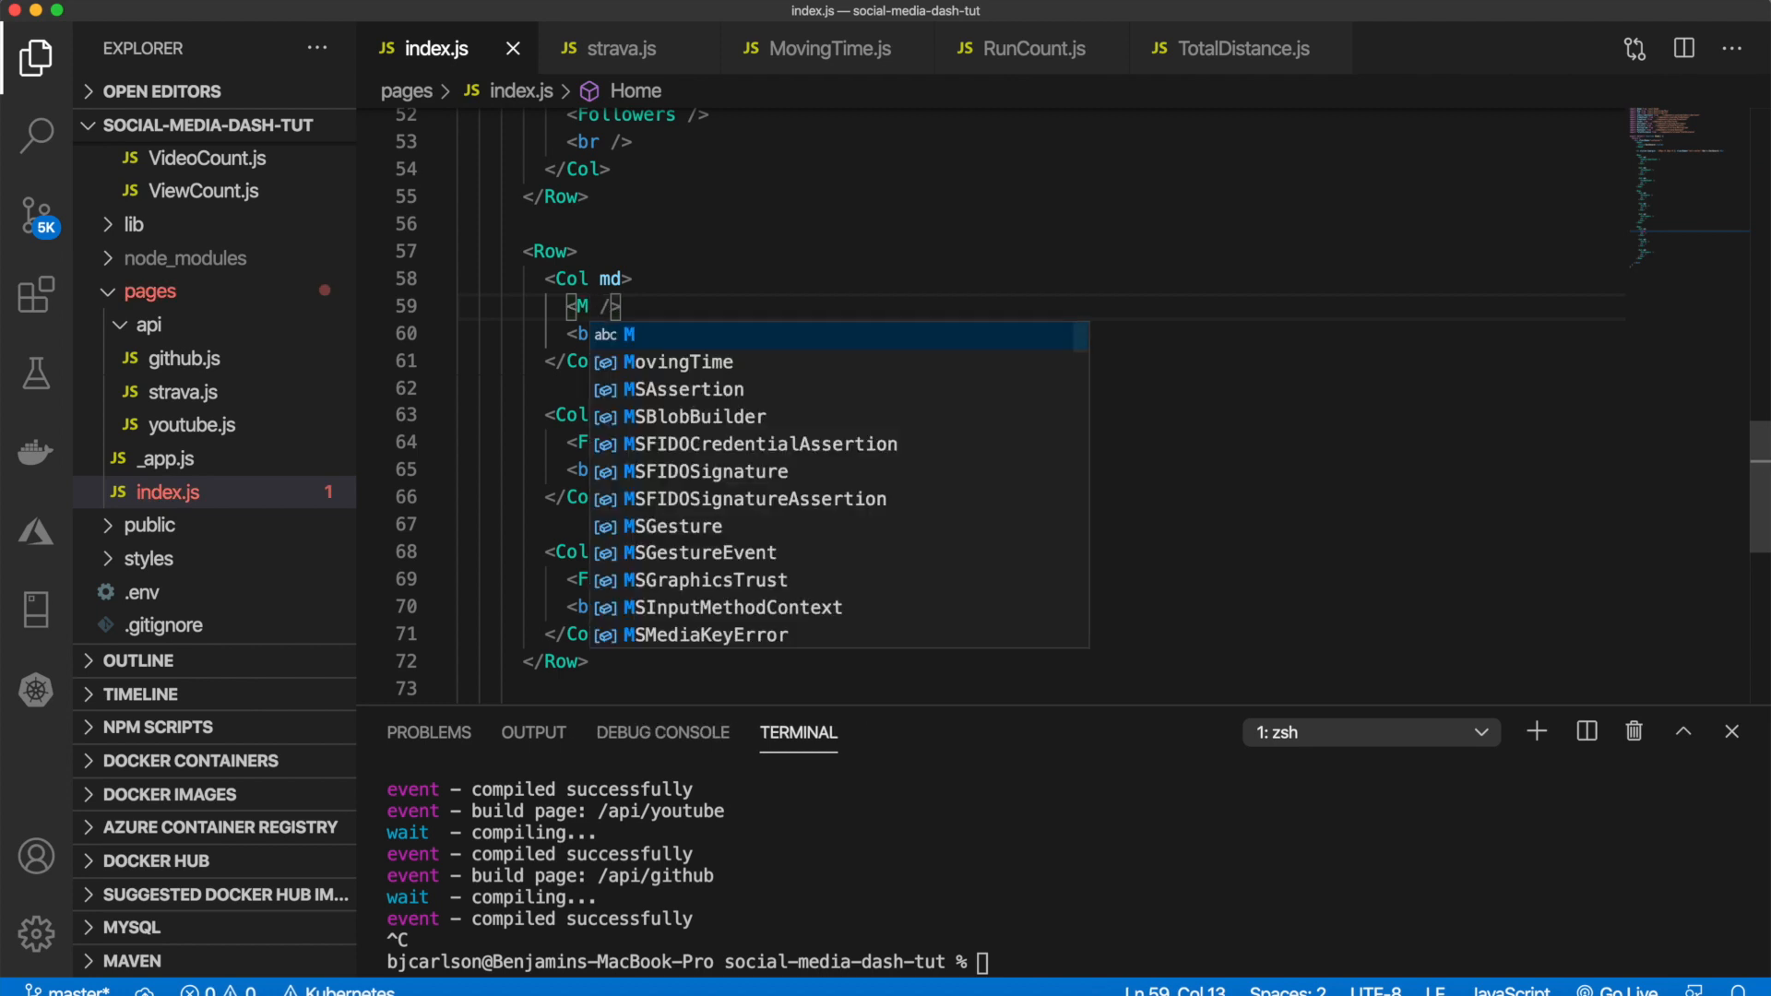
pyautogui.press('Return')
pyautogui.doubleClick(602, 441)
pyautogui.write('Run')
pyautogui.press('Return')
pyautogui.doubleClick(622, 579)
pyautogui.write('Tot')
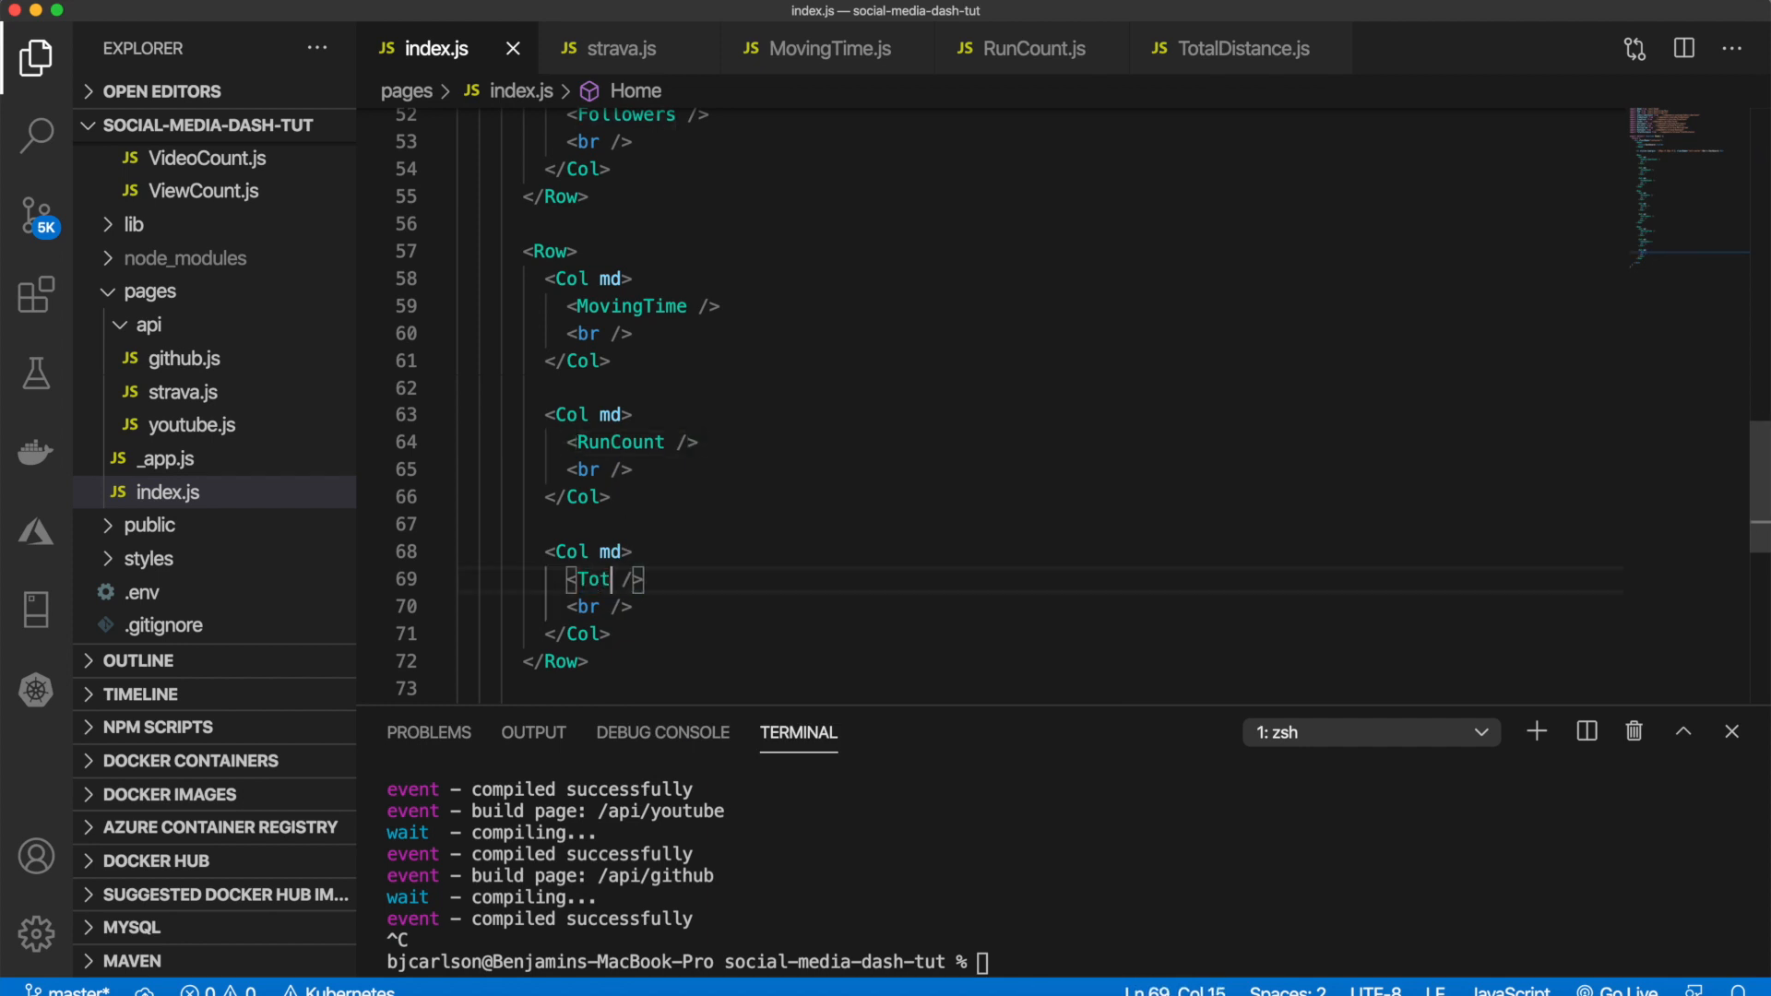
pyautogui.write('a')
pyautogui.press('Return')
pyautogui.press('Right')
pyautogui.press('Right')
pyautogui.press('Right')
pyautogui.scroll(5, 738, 500)
pyautogui.scroll(5, 737, 500)
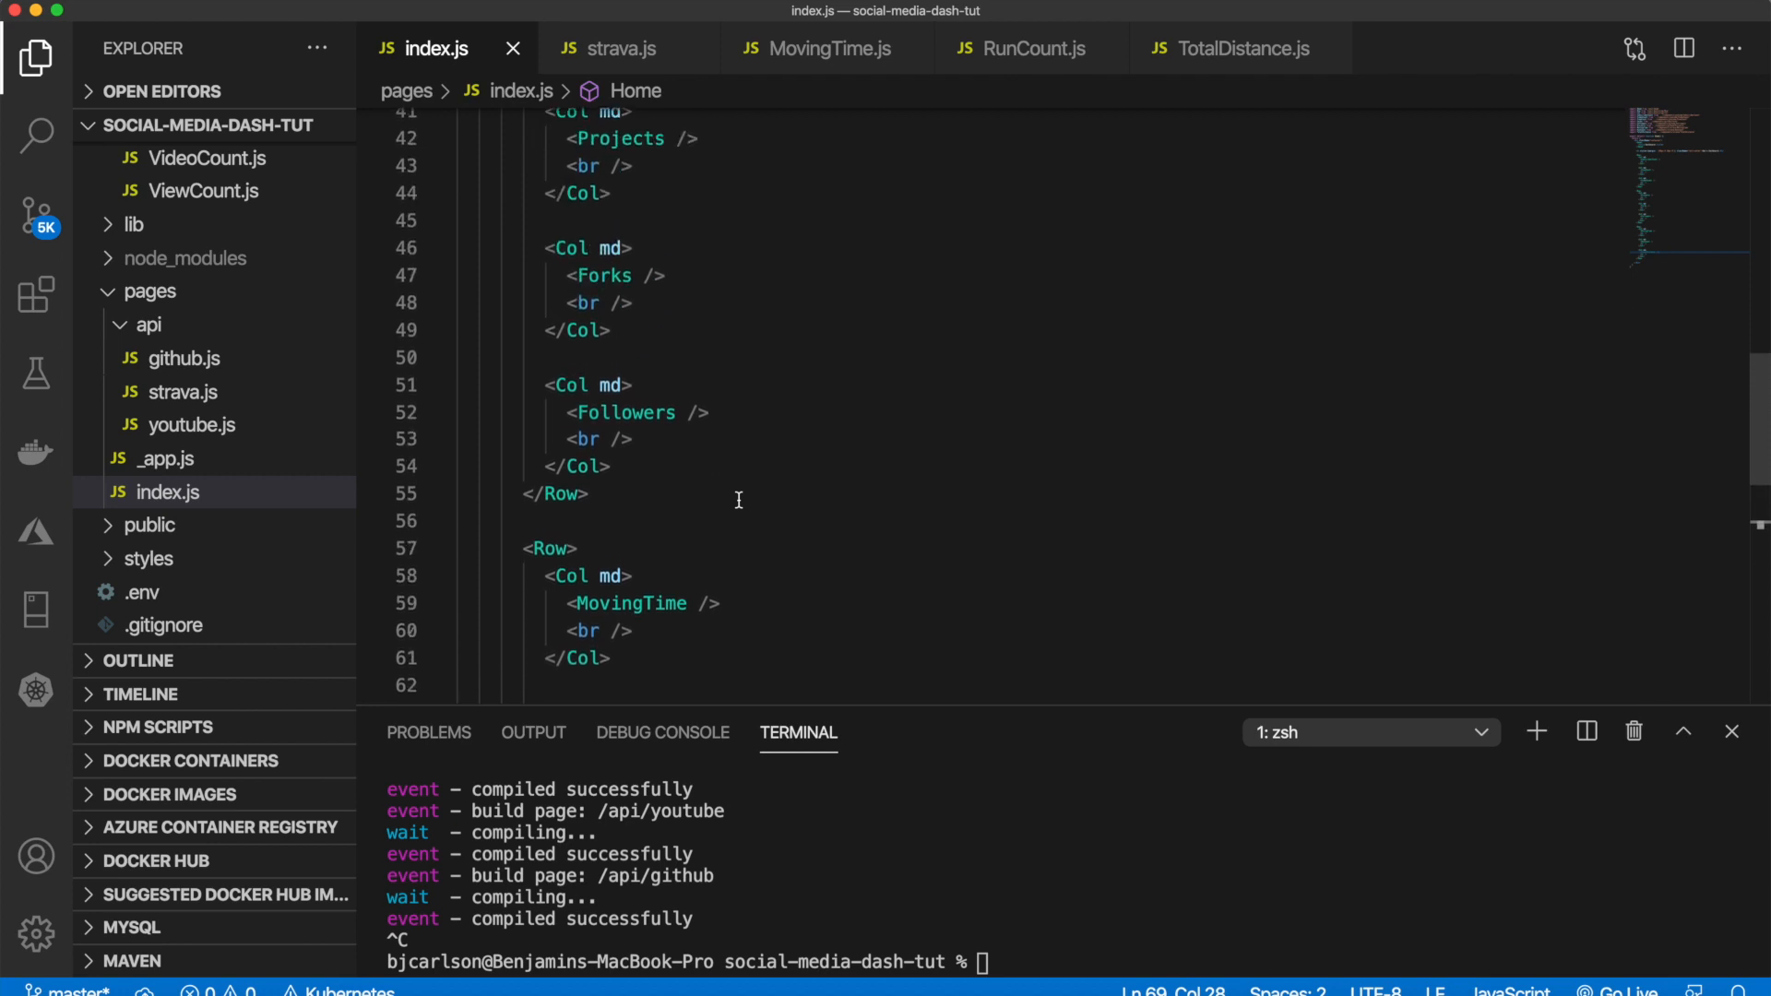
pyautogui.scroll(8, 737, 500)
pyautogui.scroll(4, 738, 500)
pyautogui.scroll(4, 737, 500)
pyautogui.scroll(-10, 737, 500)
# Step: Run yarn dev in the terminal and reload localhost:3000 in the browser
pyautogui.click(982, 960)
pyautogui.write('yarn dev')
pyautogui.press('Return')
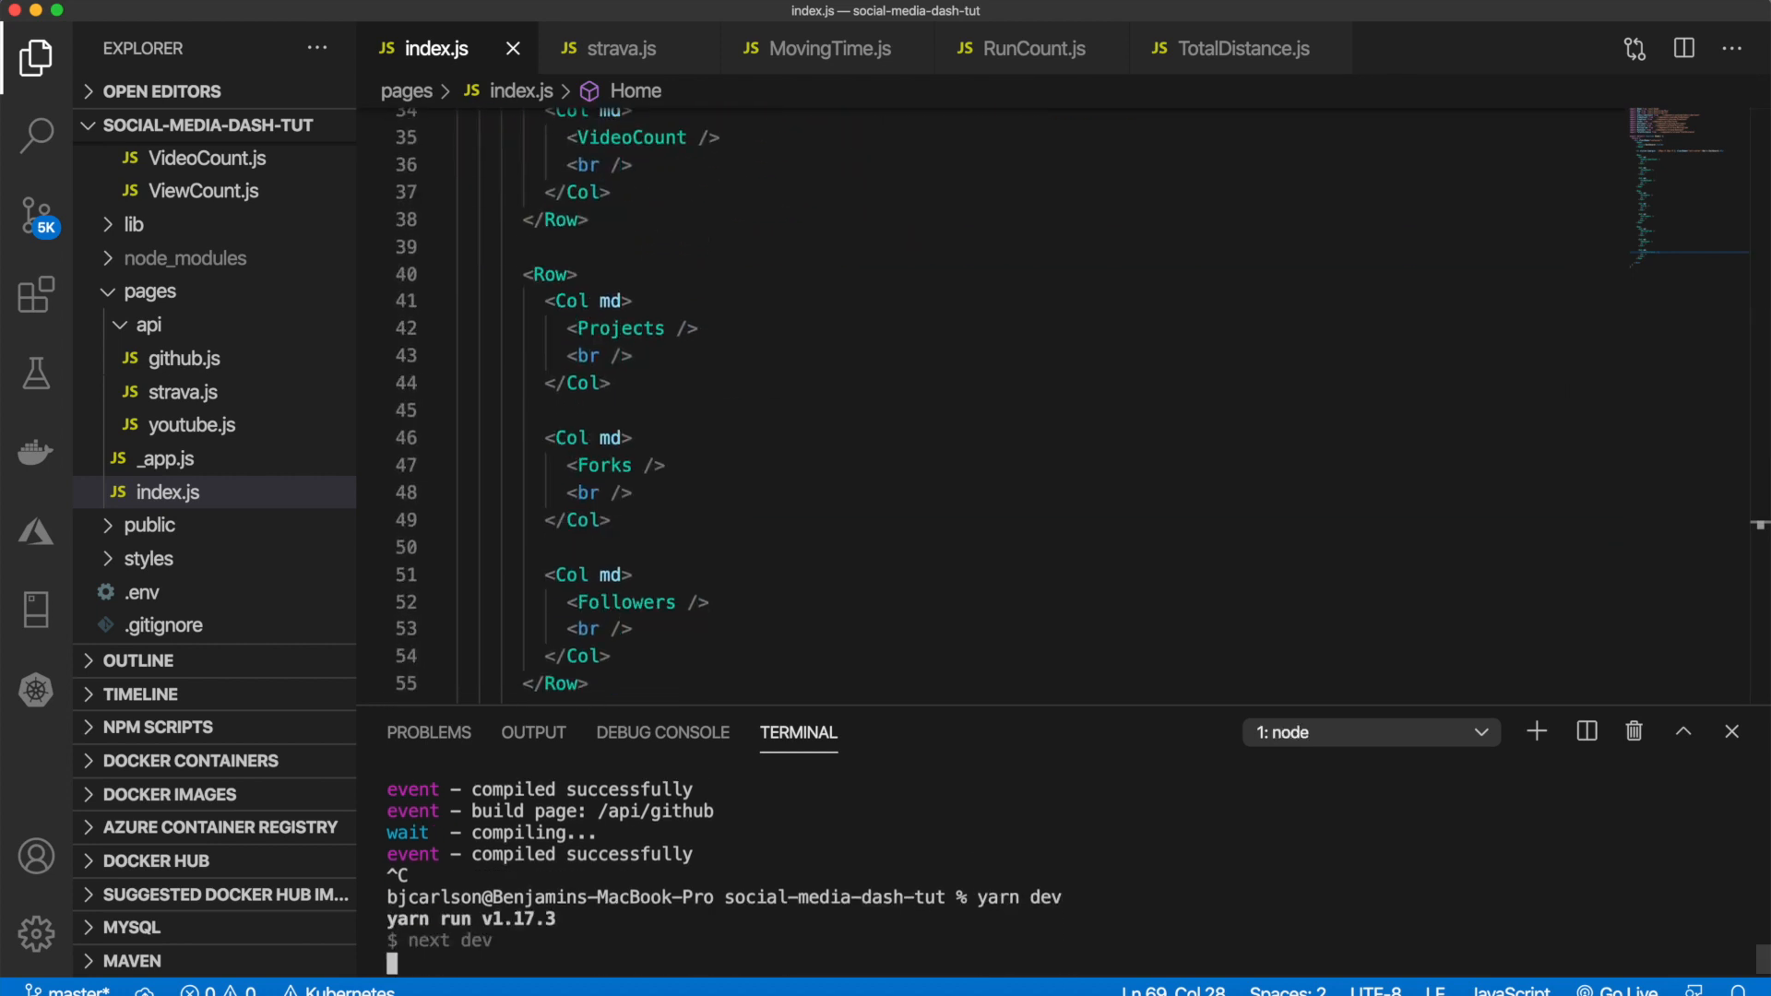
pyautogui.press('super+Tab')
pyautogui.click(1094, 23)
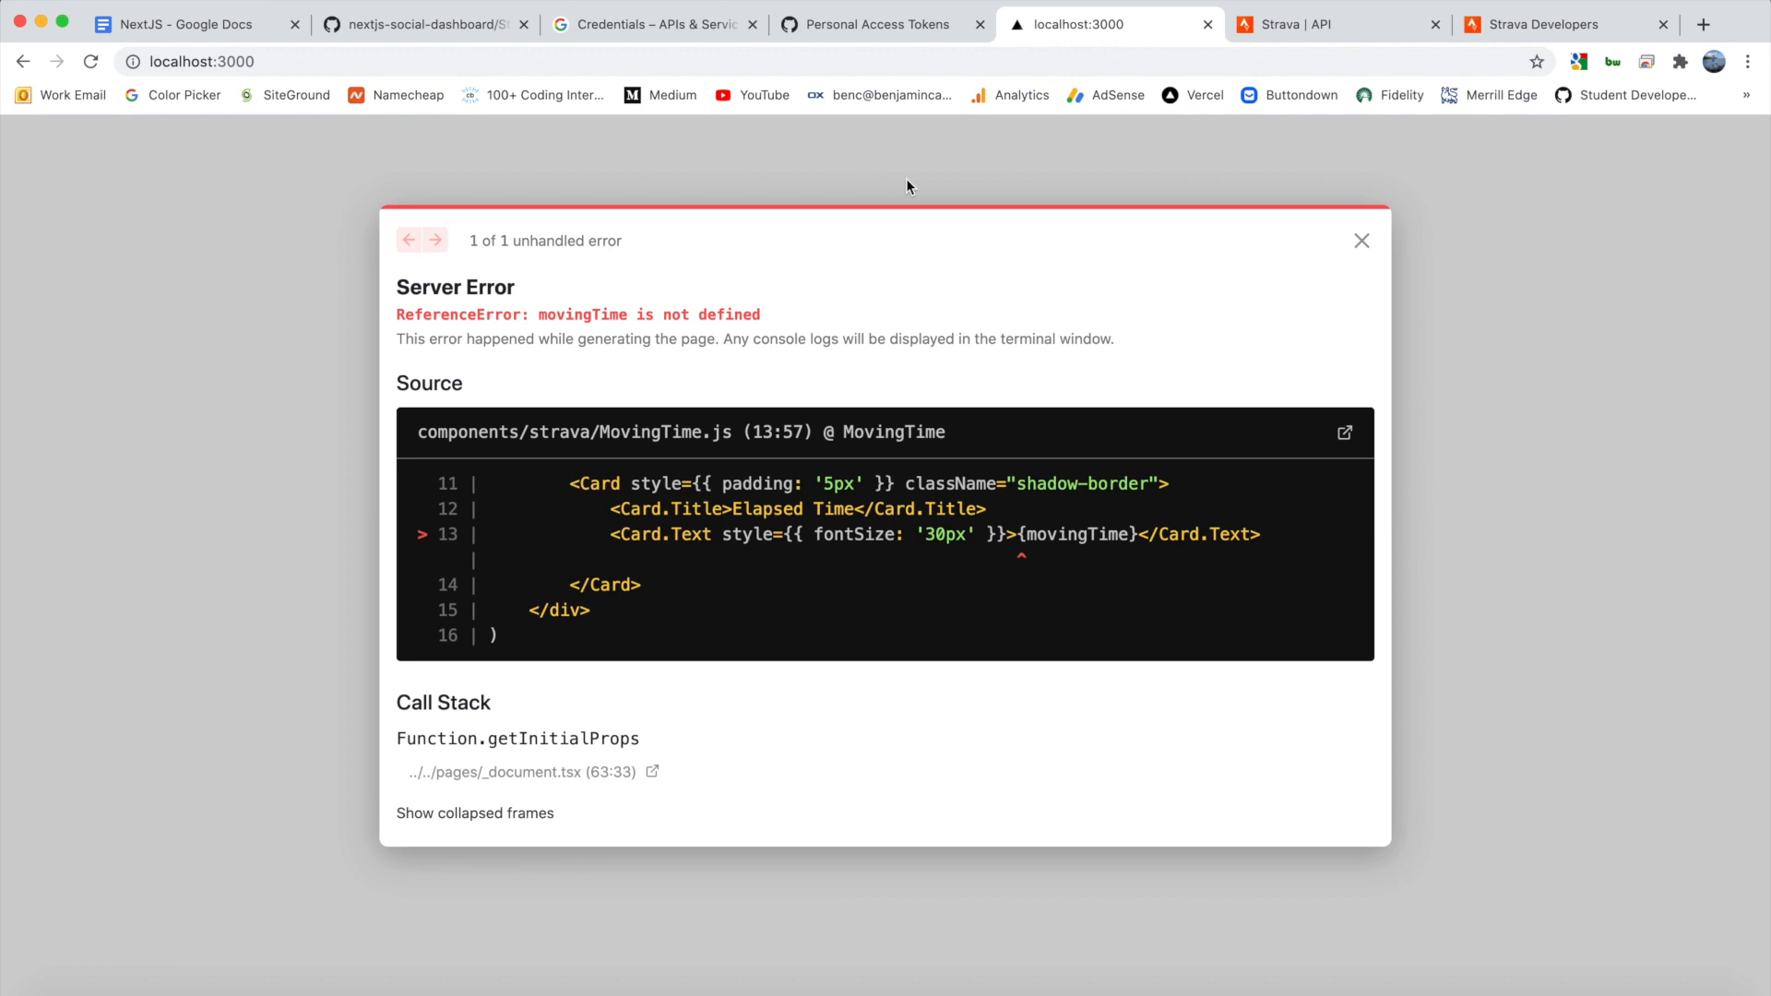
pyautogui.press('super+Tab')
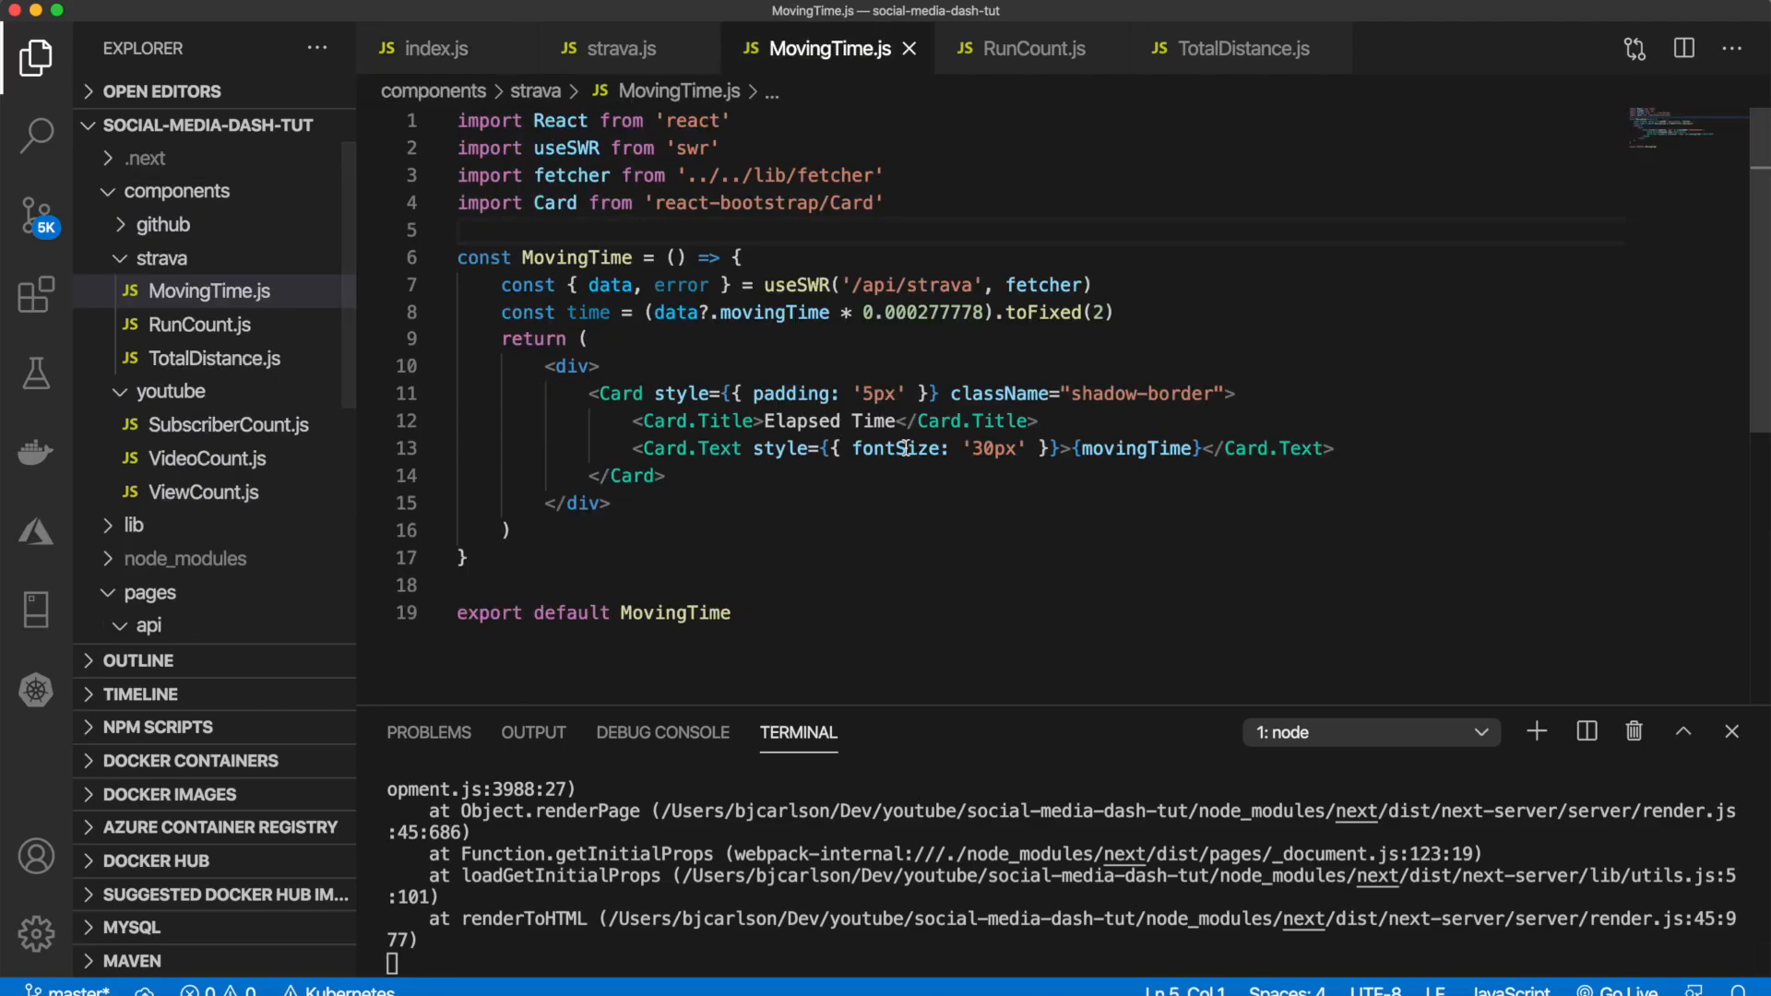
# Step: Replace {movingTime} with {time} in MovingTime.js, save, and return to the browser
pyautogui.doubleClick(587, 311)
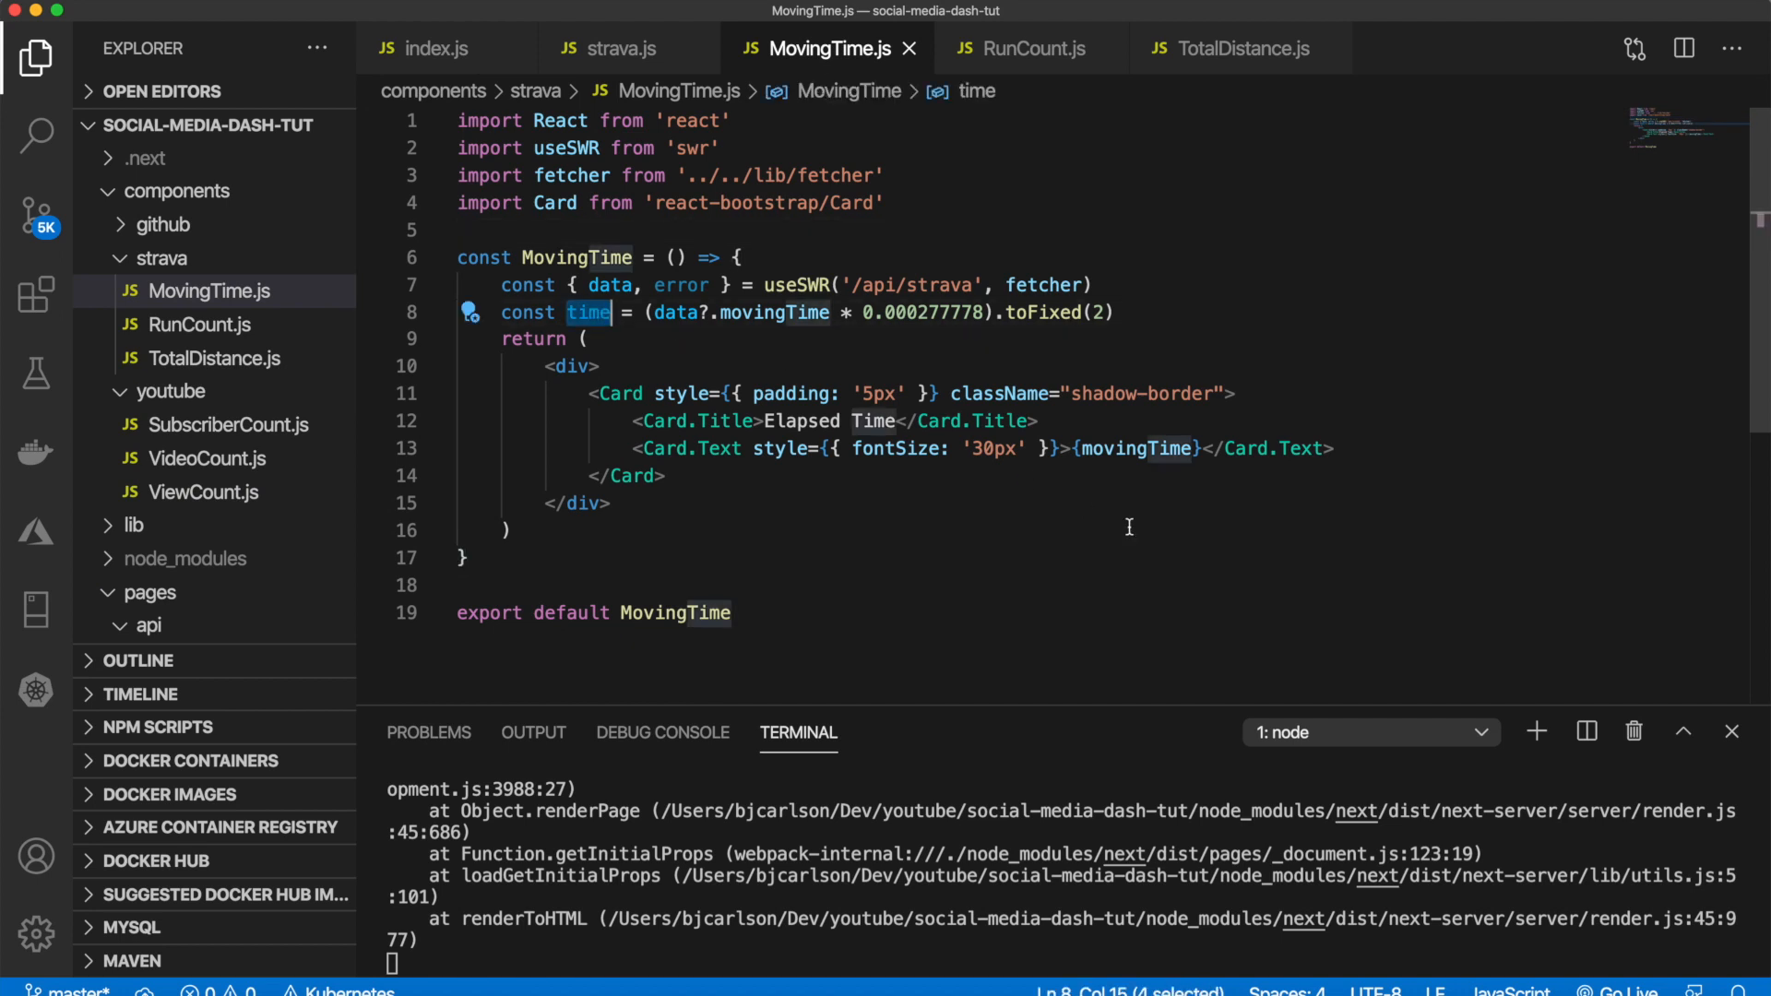
pyautogui.doubleClick(1138, 453)
pyautogui.write('time')
pyautogui.press('super+s')
pyautogui.click(1024, 48)
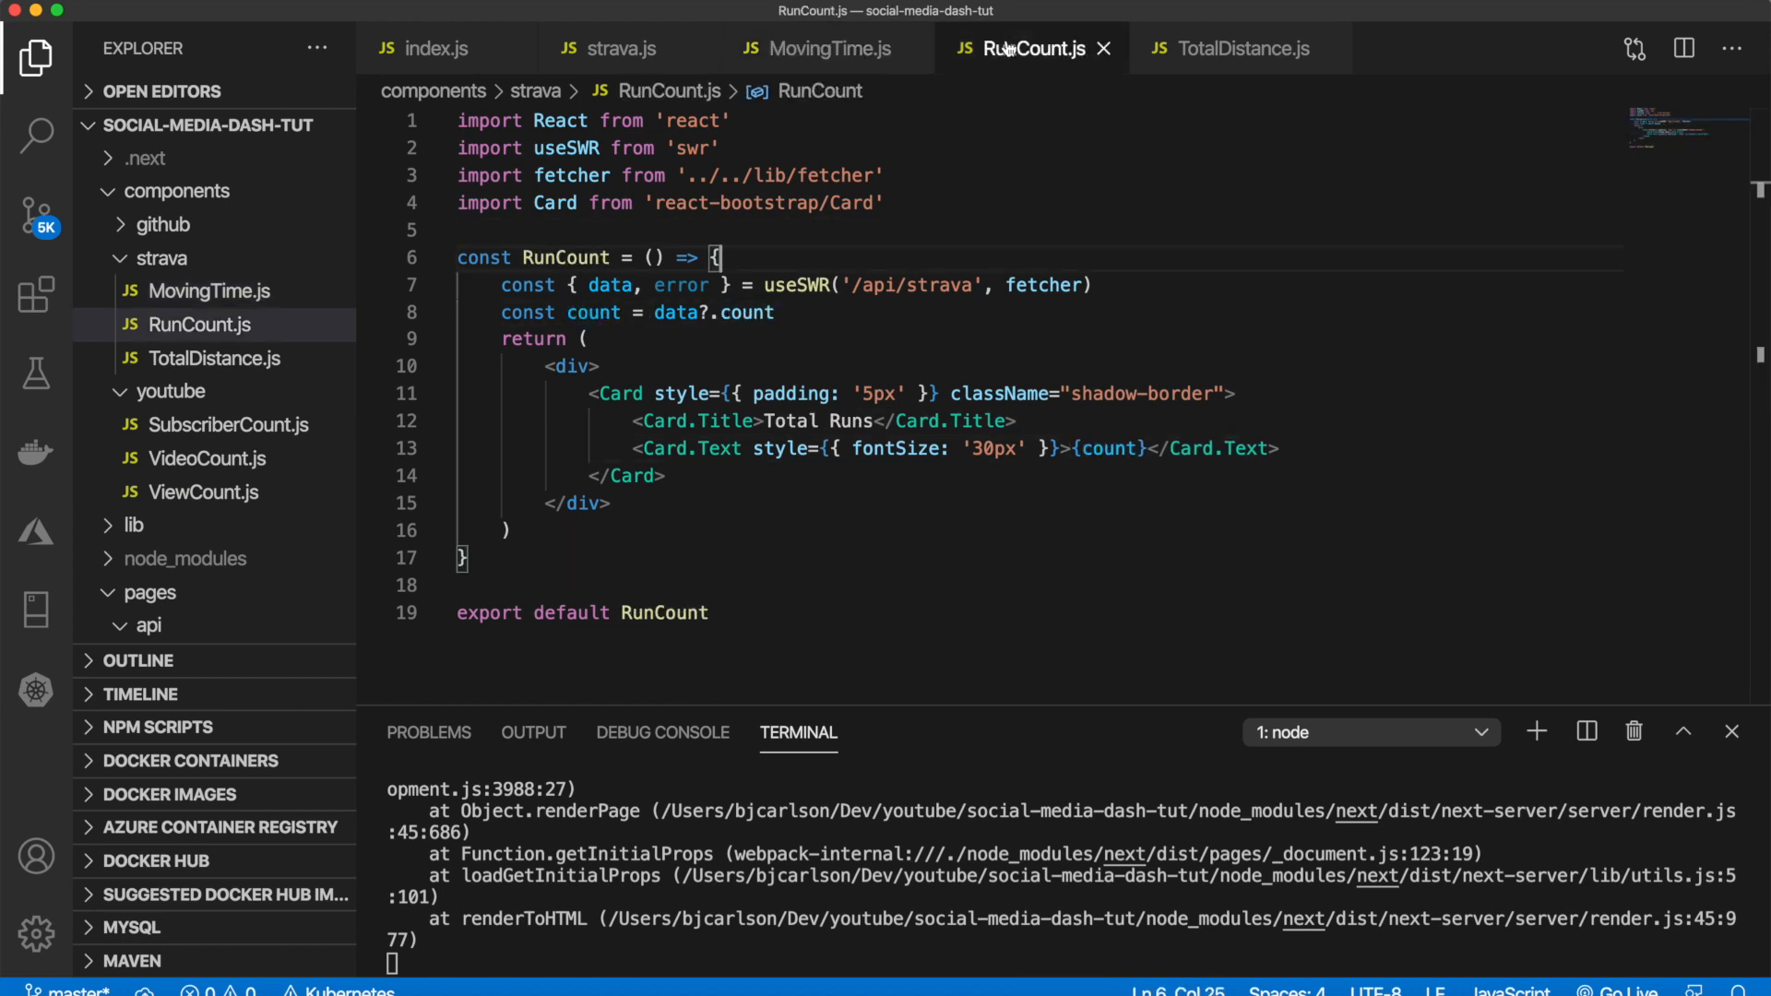
pyautogui.click(1243, 49)
pyautogui.press('super+Tab')
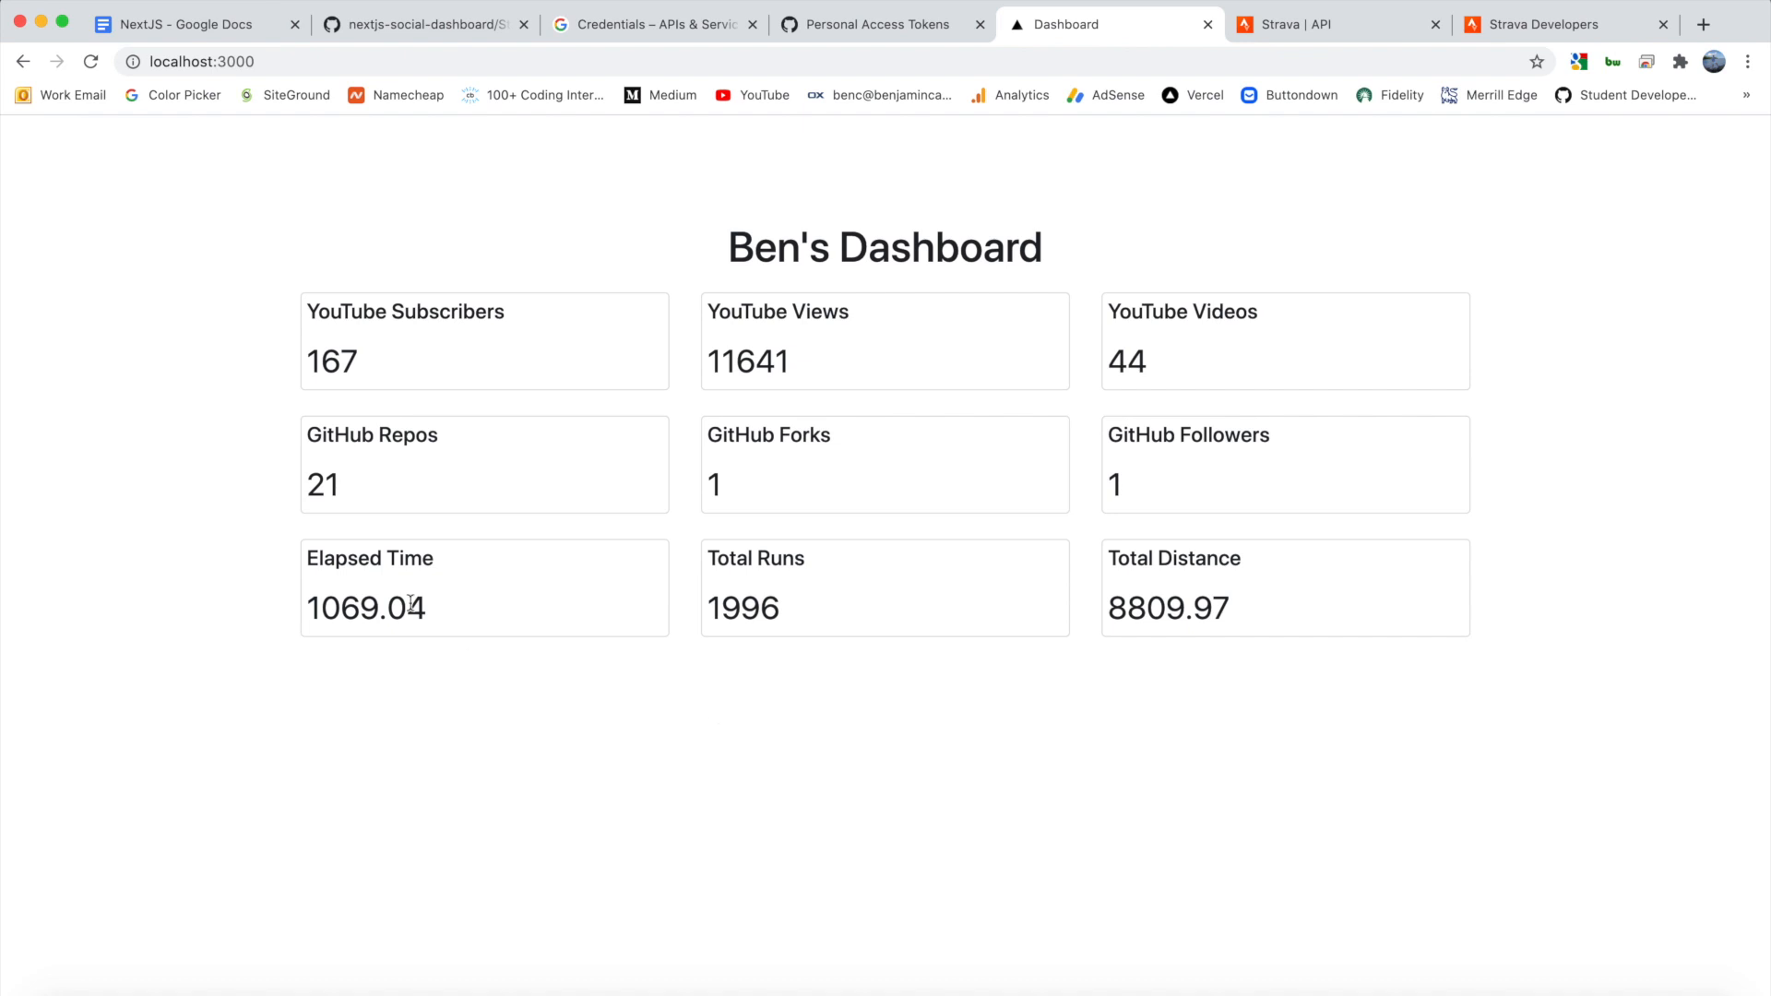
# Step: Highlight the Elapsed Time 1069.04, Total Runs 1996 and Total Distance 8809.97 values, then return to VS Code
pyautogui.moveTo(426, 609); pyautogui.dragTo(308, 609)
pyautogui.click(542, 618)
pyautogui.moveTo(784, 609); pyautogui.dragTo(706, 609)
pyautogui.click(848, 617)
pyautogui.moveTo(1231, 609); pyautogui.dragTo(1108, 609)
pyautogui.click(1317, 610)
pyautogui.press('super+Tab')
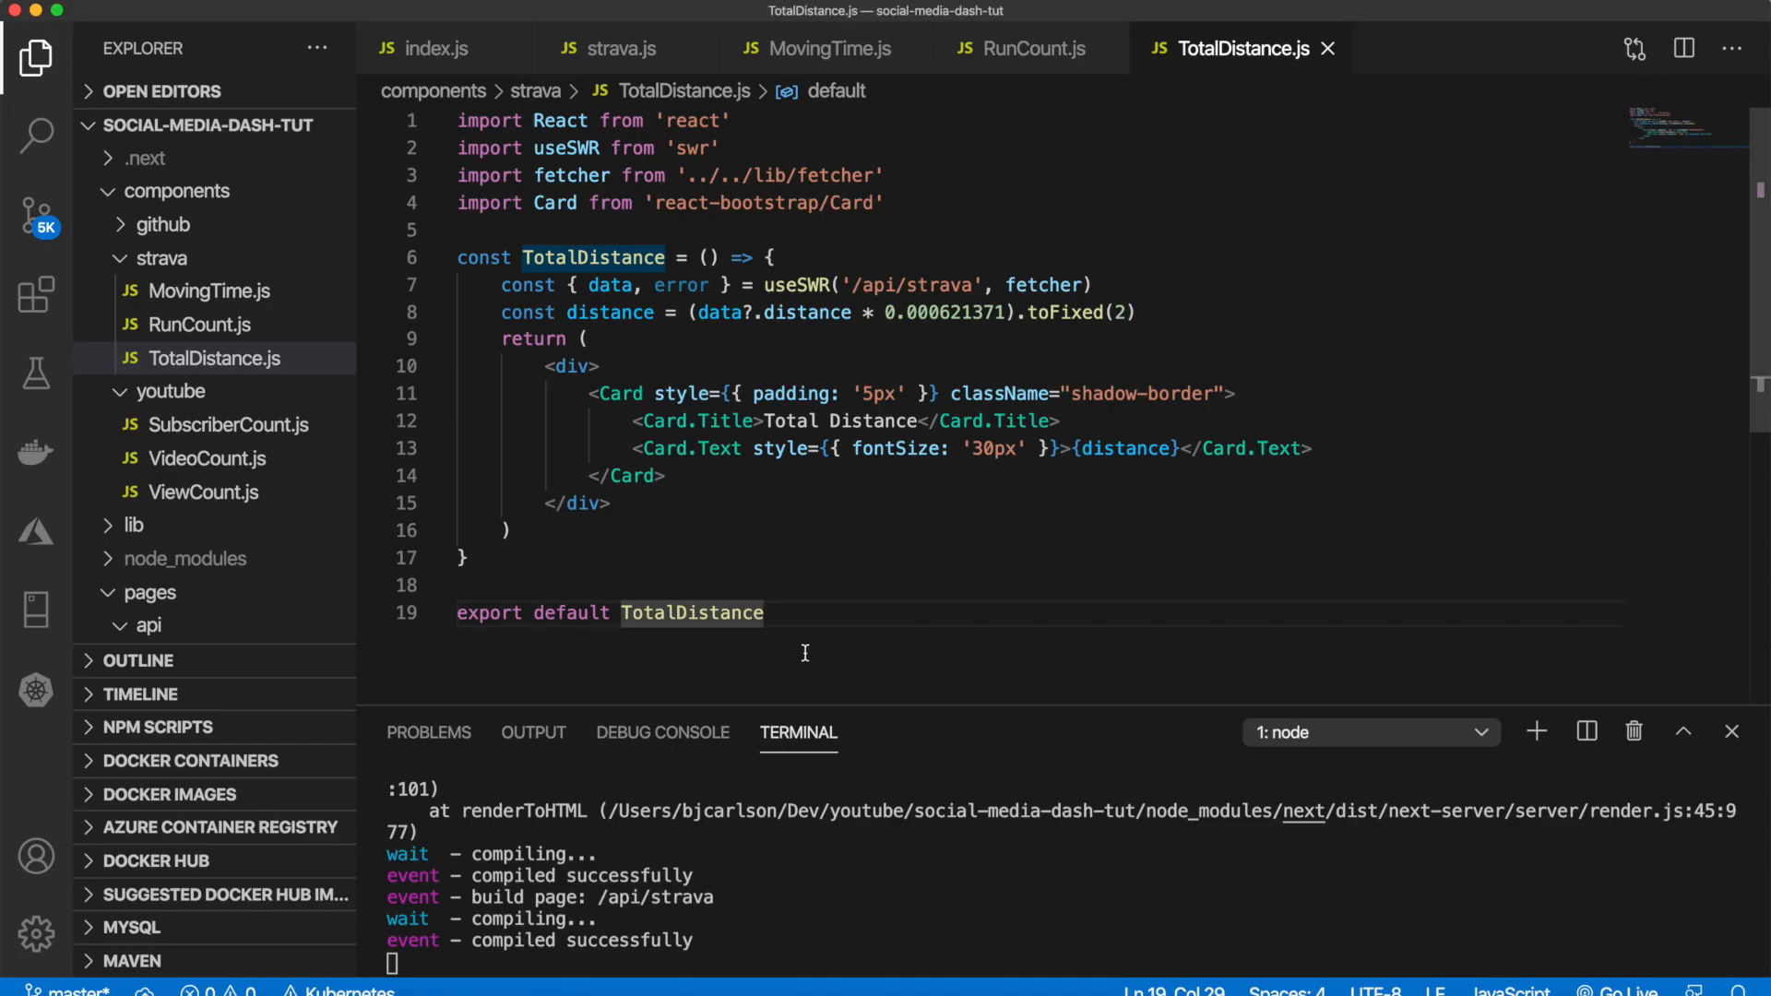
# Step: Review the strava.js API route returning count, distance and movingTime, then show the browser dashboard
pyautogui.click(622, 48)
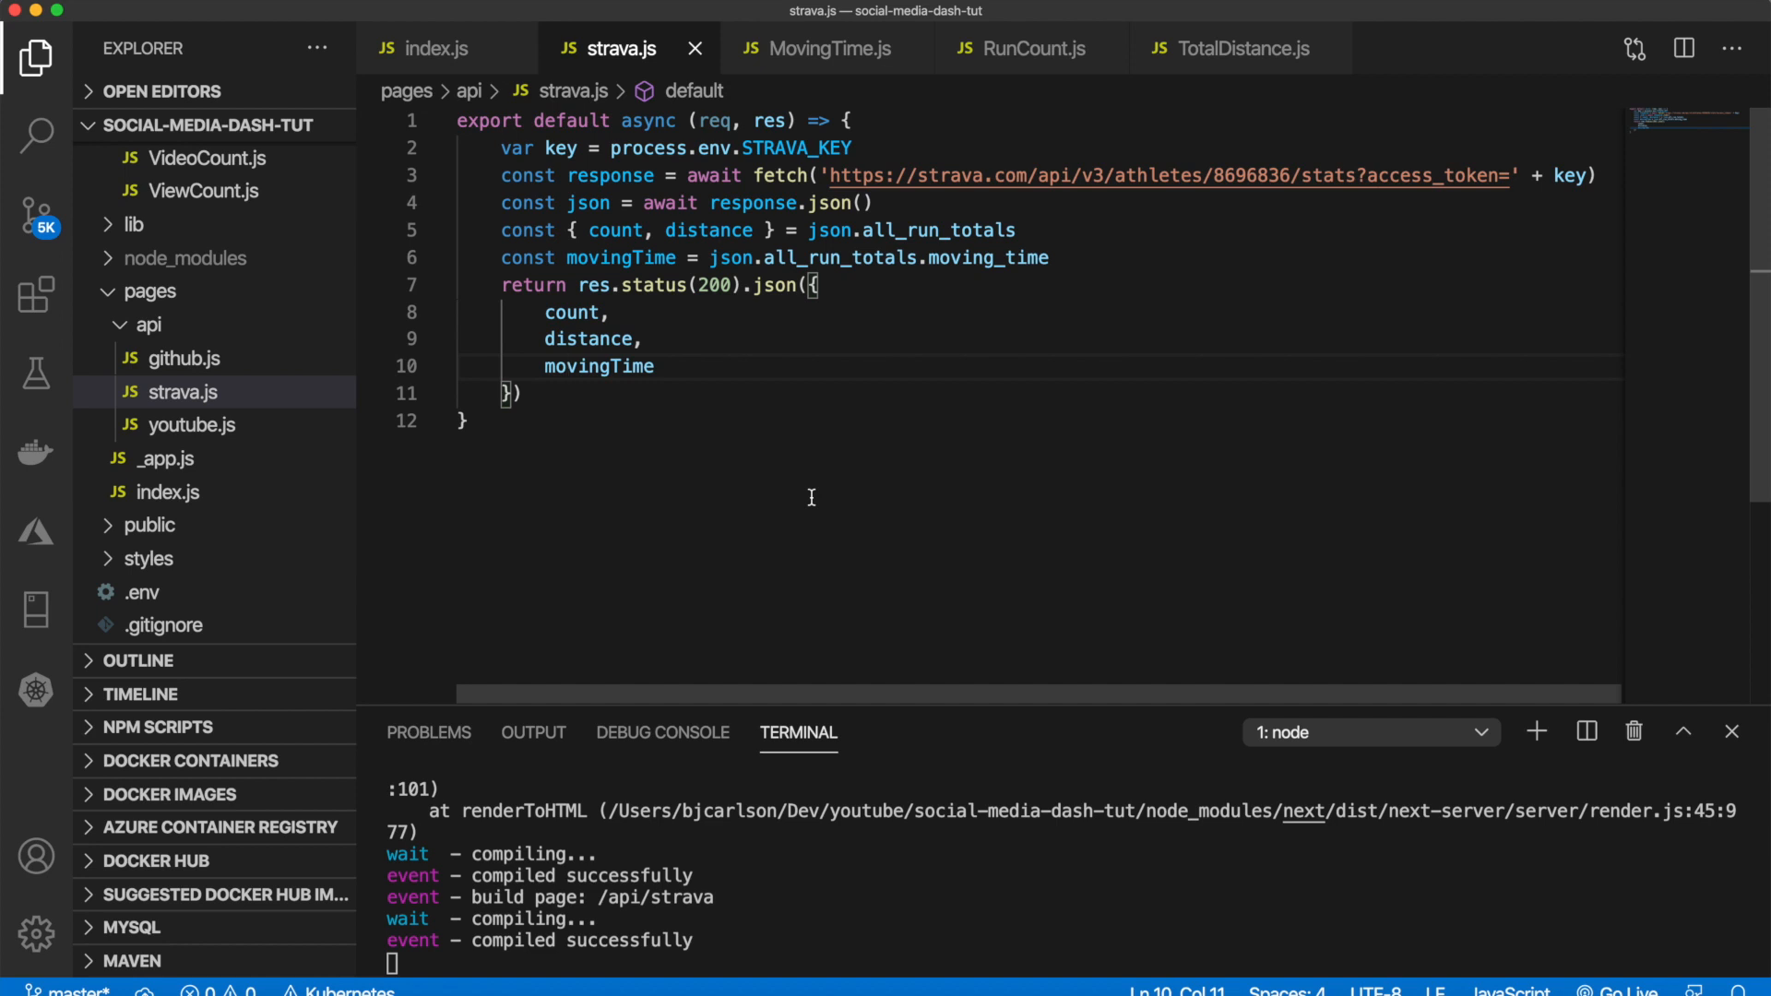
pyautogui.press('super+Tab')
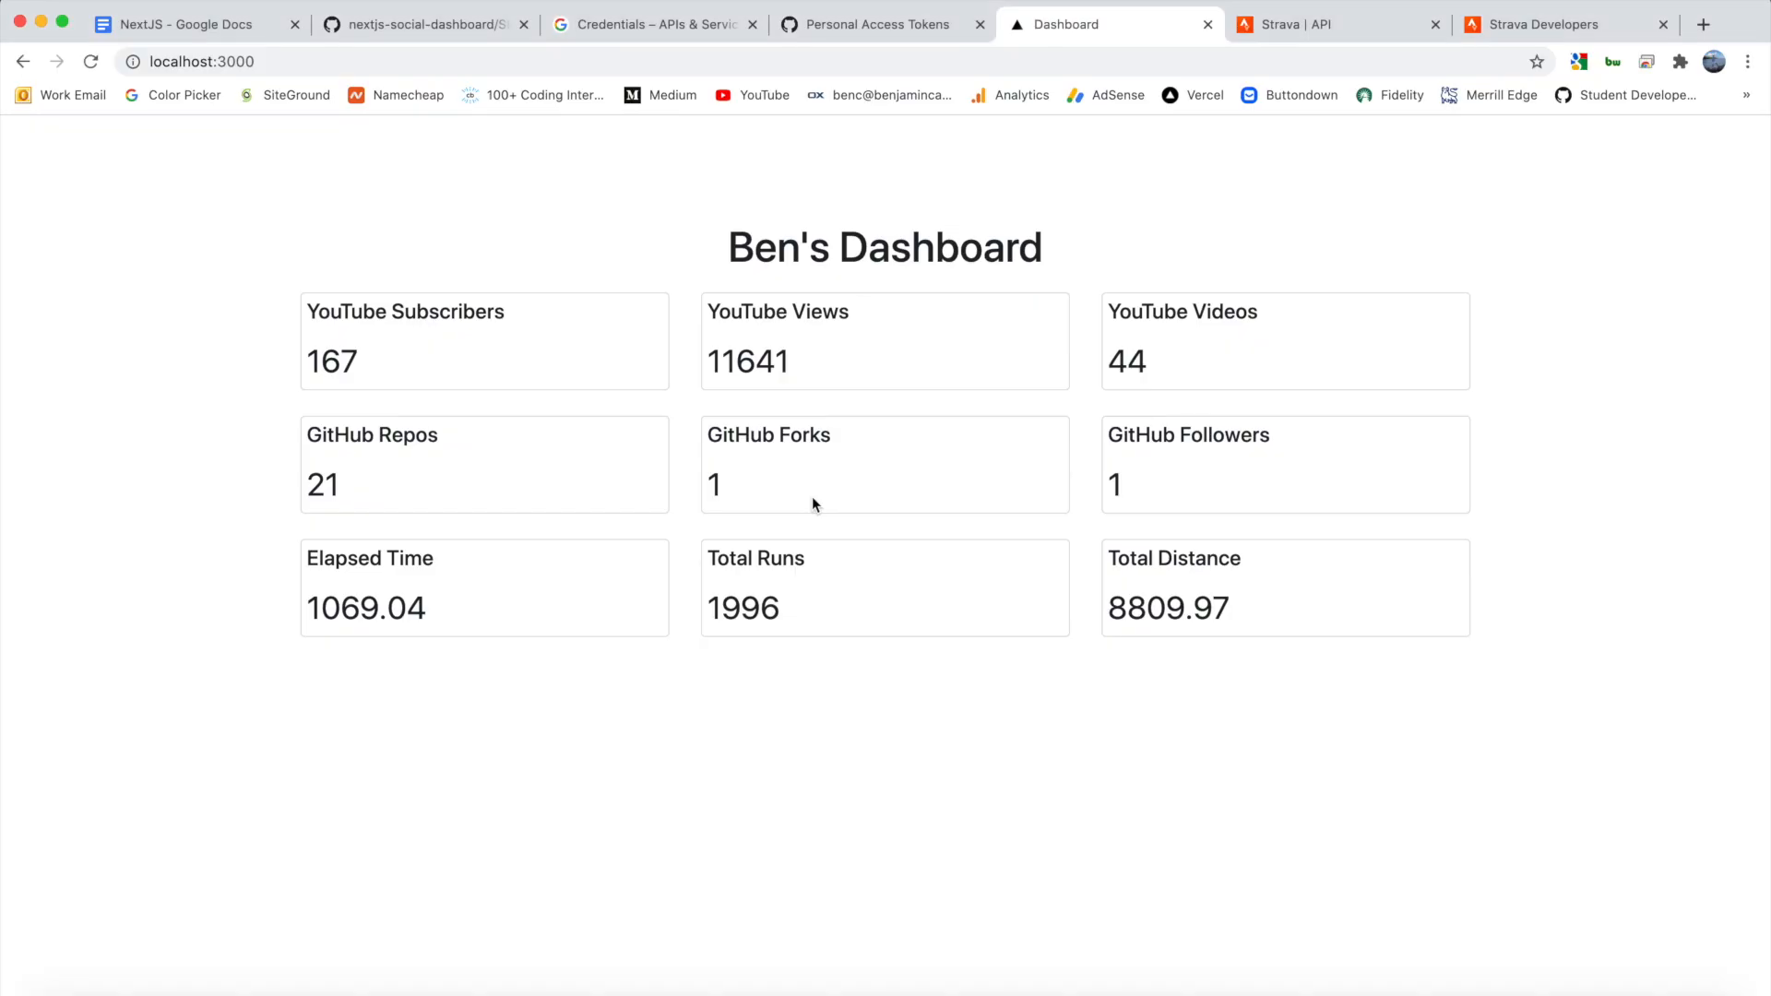